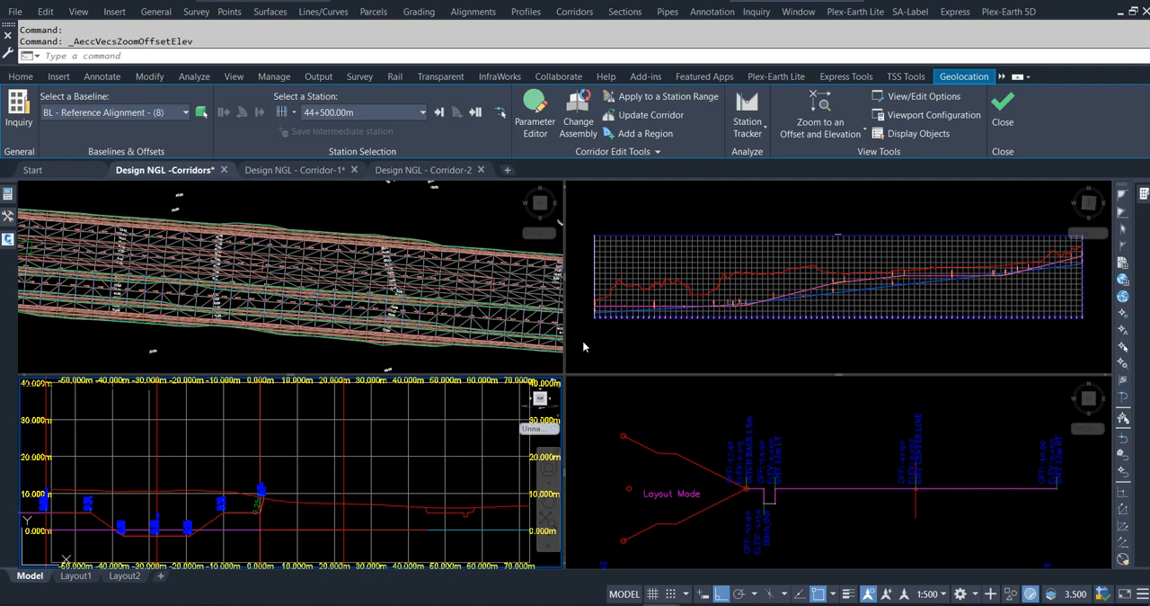
{"action": "left_click", "coordinate": [582, 339]}
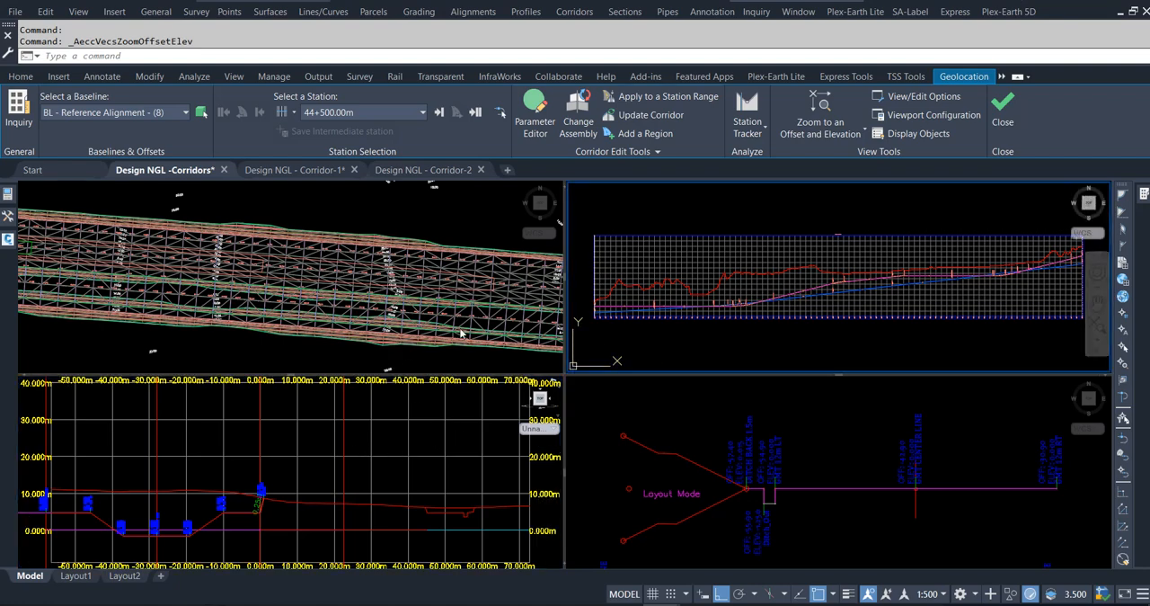
{"action": "left_click", "coordinate": [292, 354]}
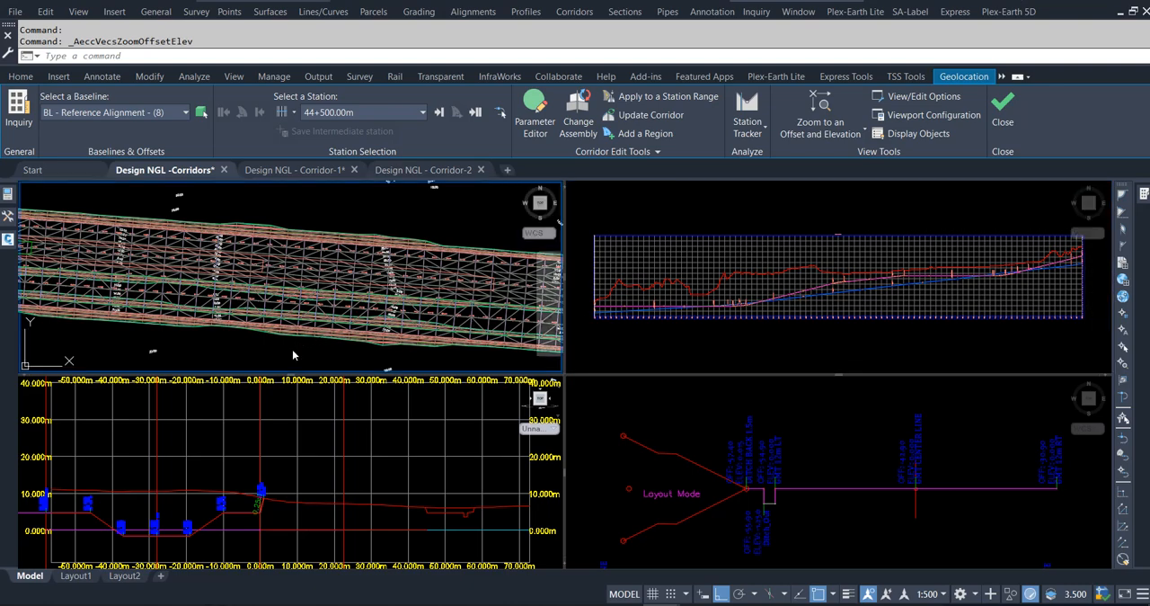
{"action": "left_click", "coordinate": [664, 330]}
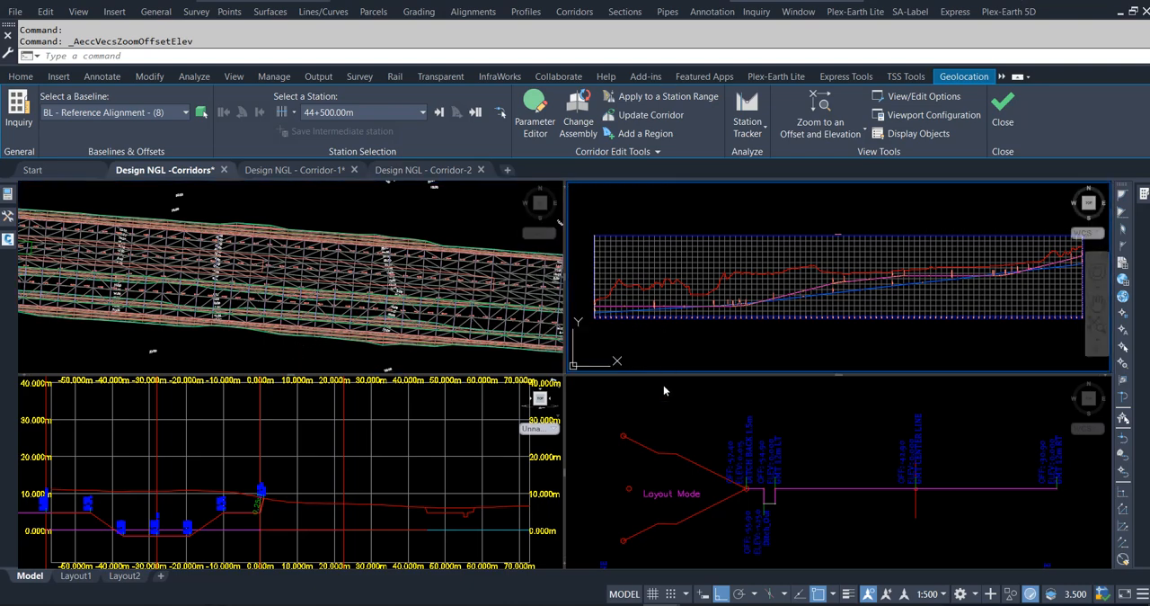
{"action": "left_click", "coordinate": [679, 421]}
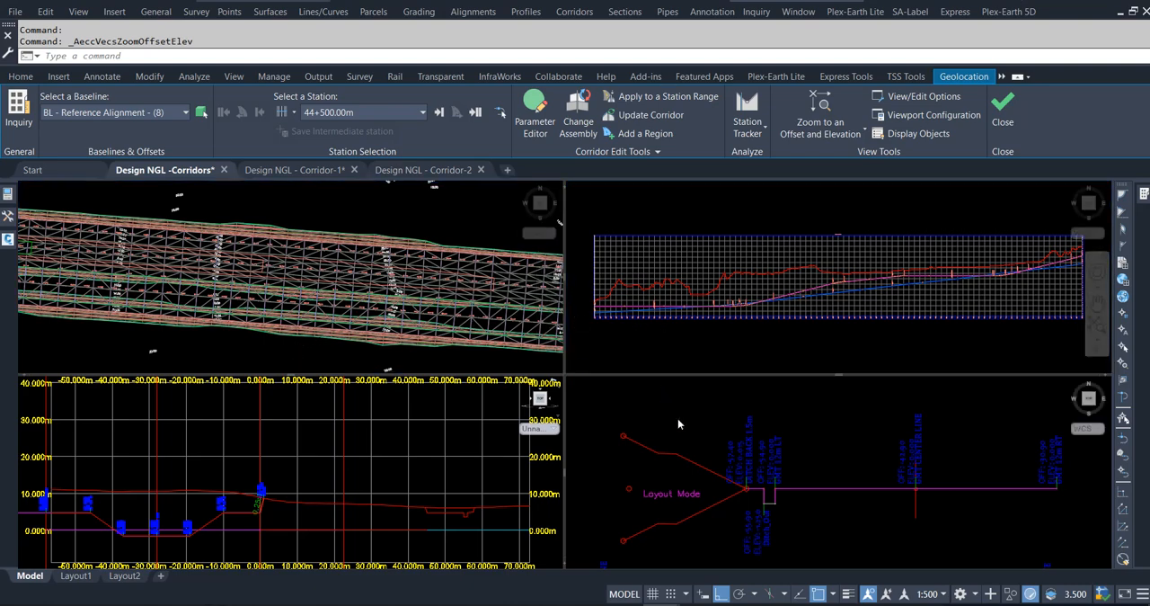
Show the corridor cross-section at station 44+575.00m of the reference alignment baseline.
{"action": "left_click", "coordinate": [385, 479]}
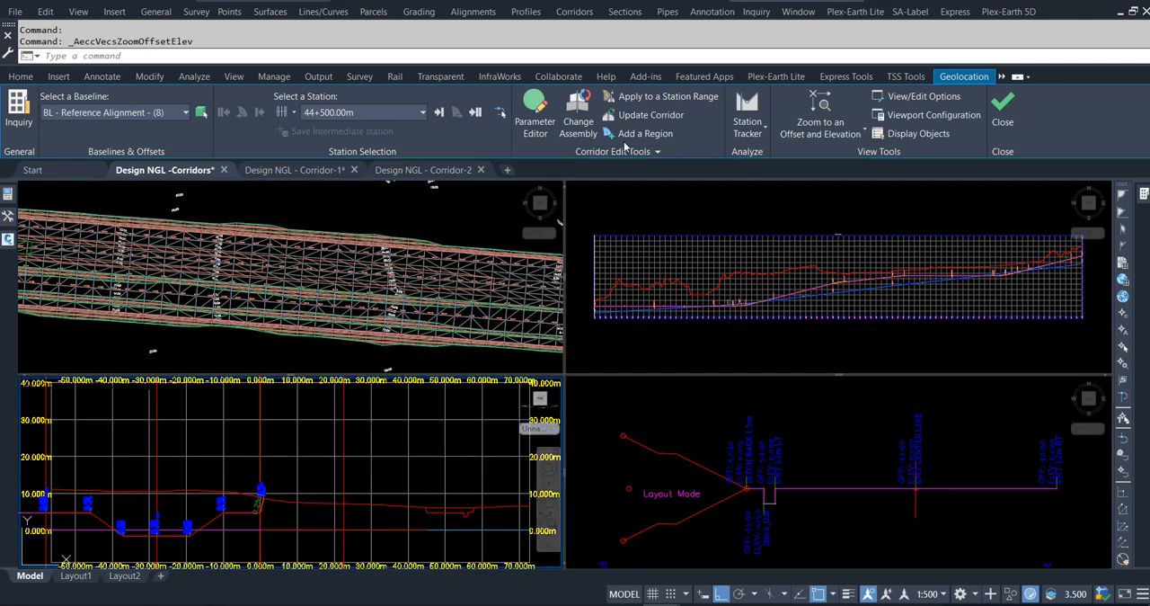
{"action": "left_click", "coordinate": [422, 113]}
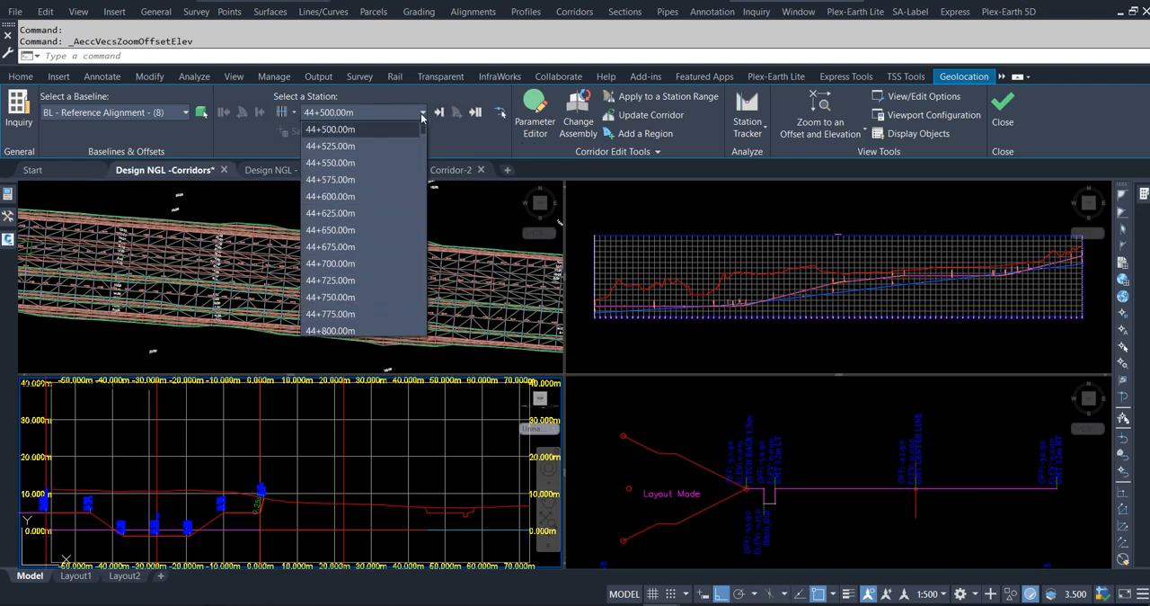
{"action": "left_click", "coordinate": [351, 183]}
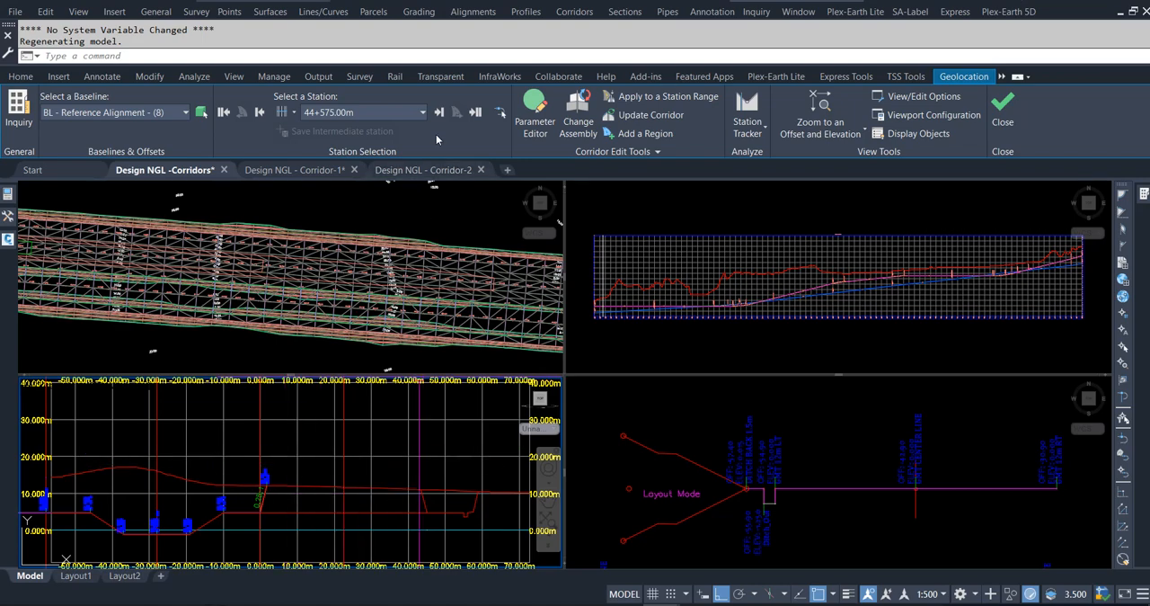
Set the Profile View Slider Color to yellow in the corridor section view/edit options.
{"action": "left_click", "coordinate": [917, 97]}
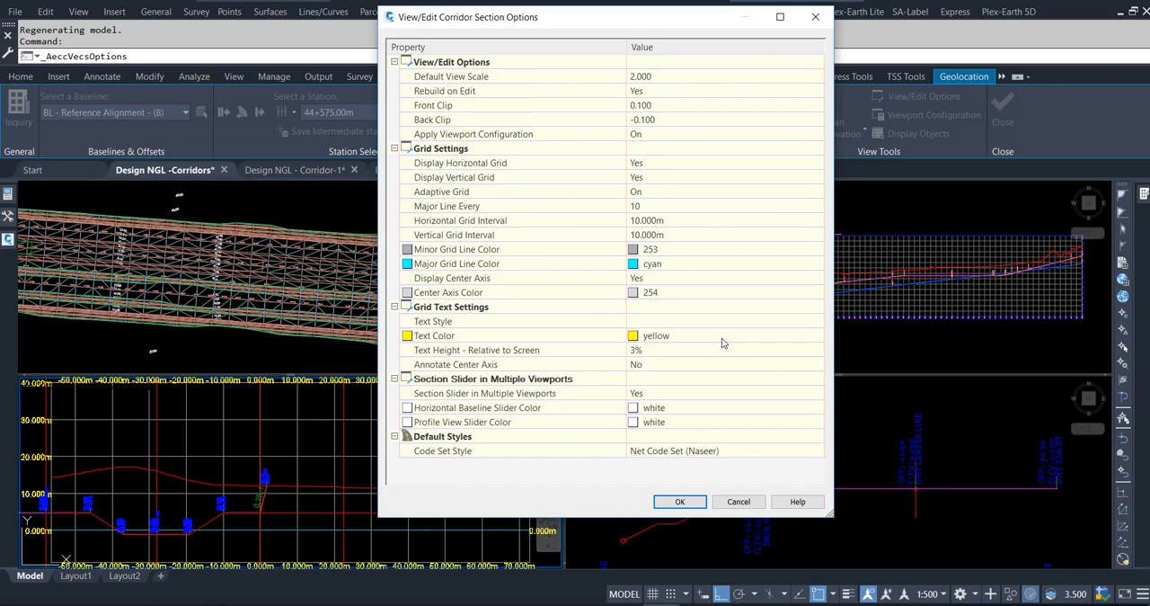
{"action": "left_click", "coordinate": [691, 422]}
{"action": "left_click", "coordinate": [816, 422]}
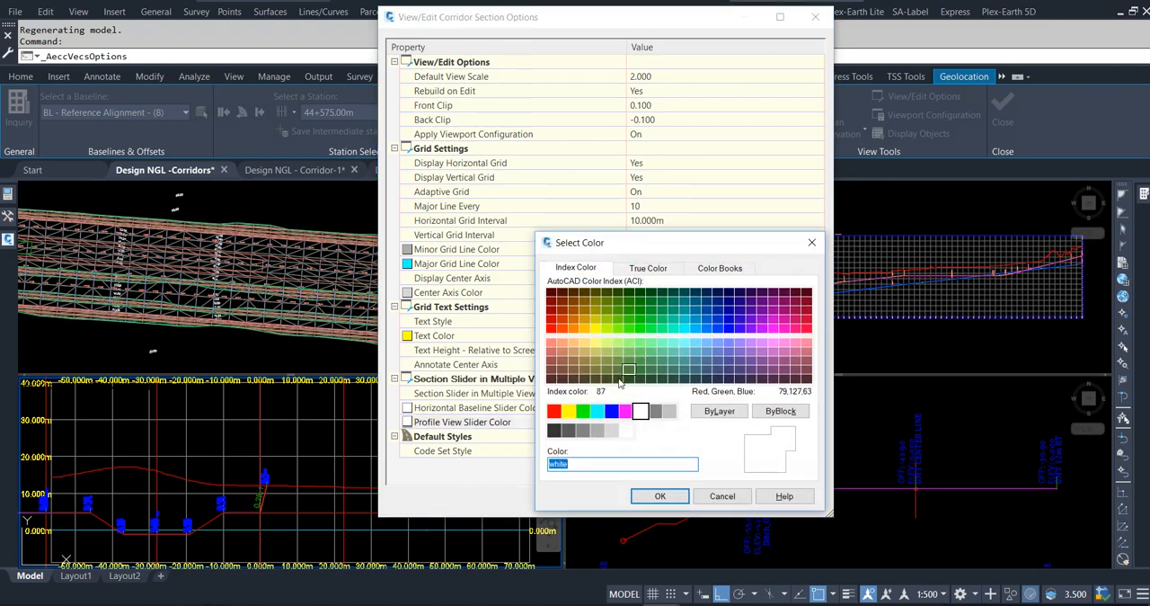
{"action": "left_click", "coordinate": [569, 411]}
{"action": "left_click", "coordinate": [659, 496]}
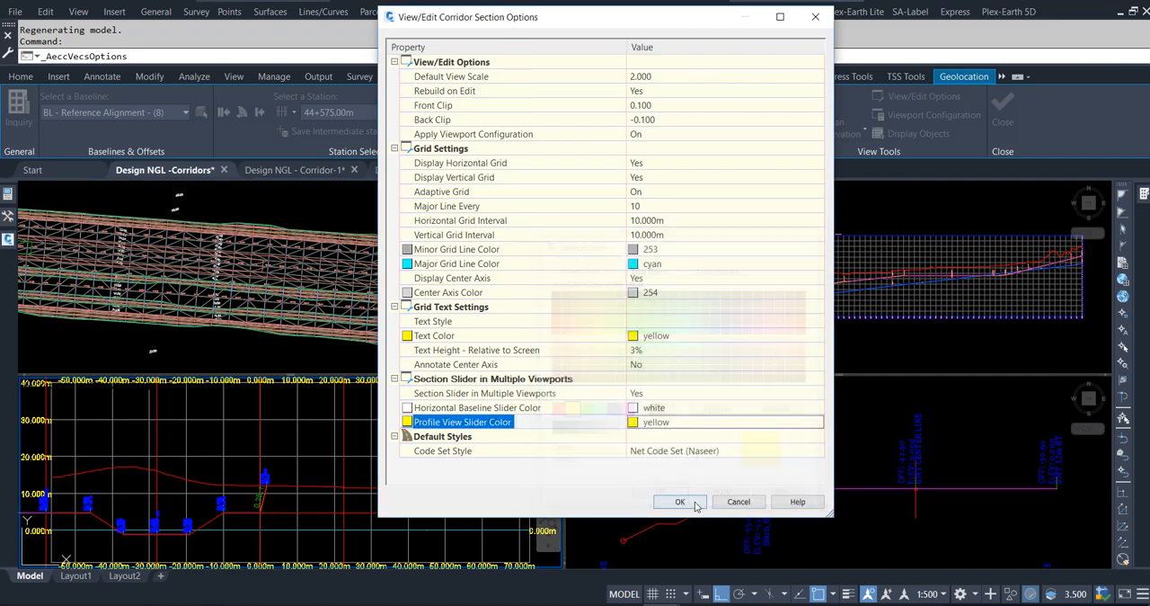
{"action": "left_click", "coordinate": [680, 500]}
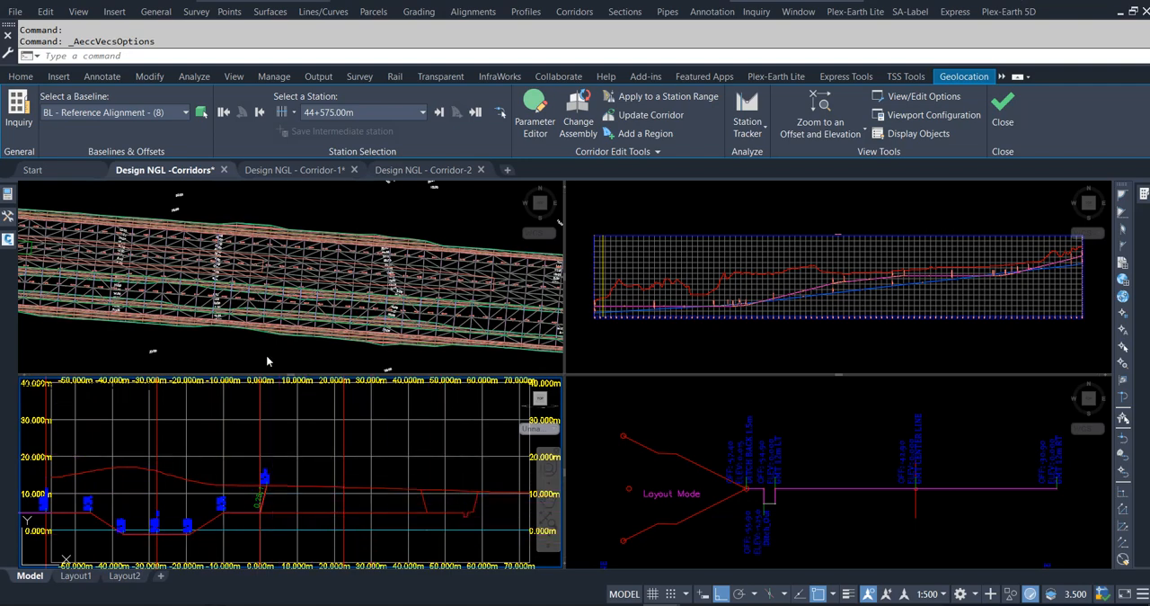
Advance the corridor section station by station to 44+750.00m and review the cut slopes.
{"action": "left_click", "coordinate": [438, 112]}
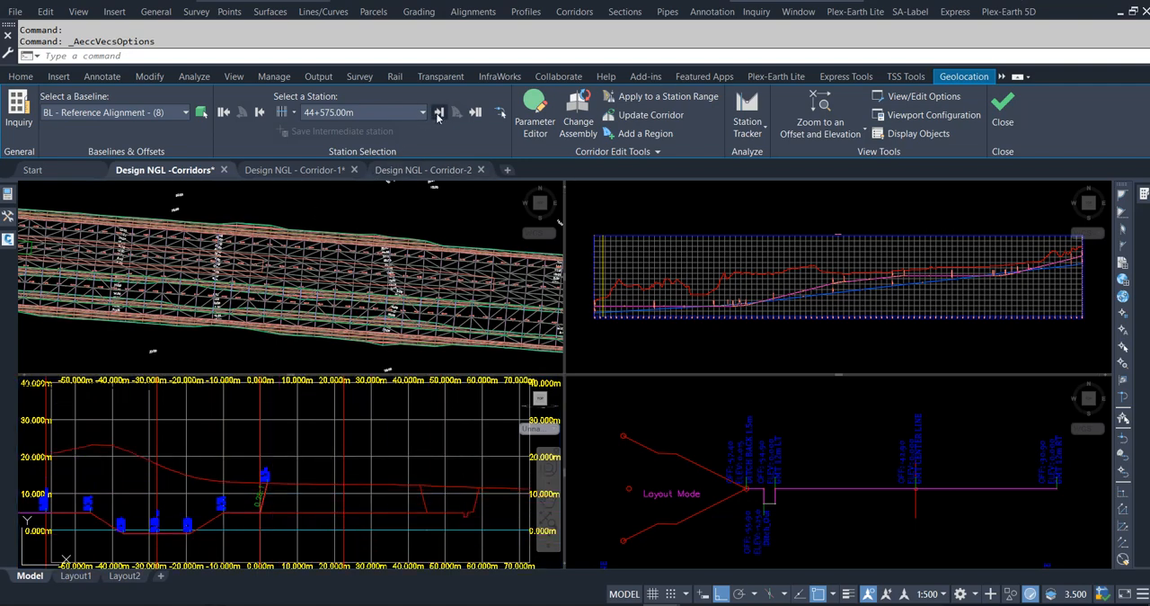
{"action": "left_click", "coordinate": [439, 113]}
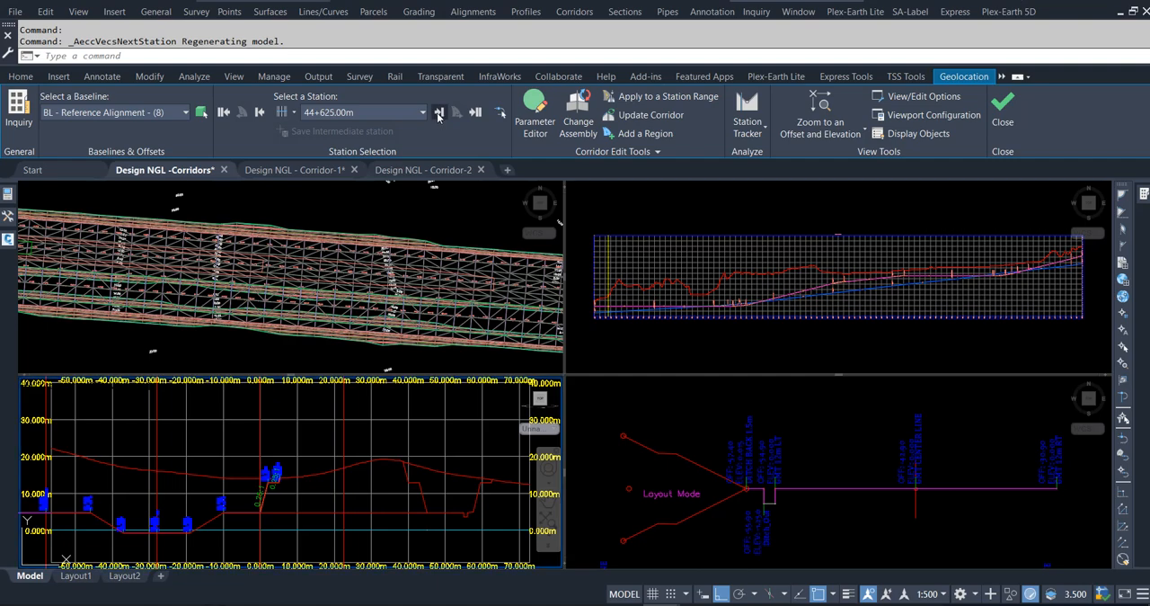
{"action": "left_click", "coordinate": [439, 112]}
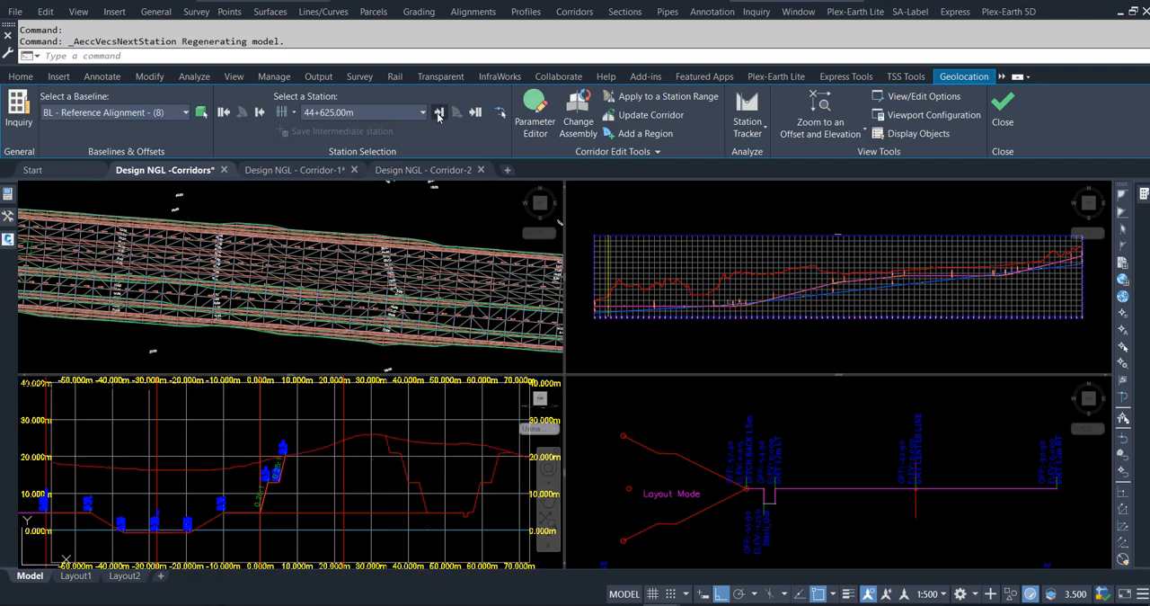
{"action": "left_click", "coordinate": [439, 112]}
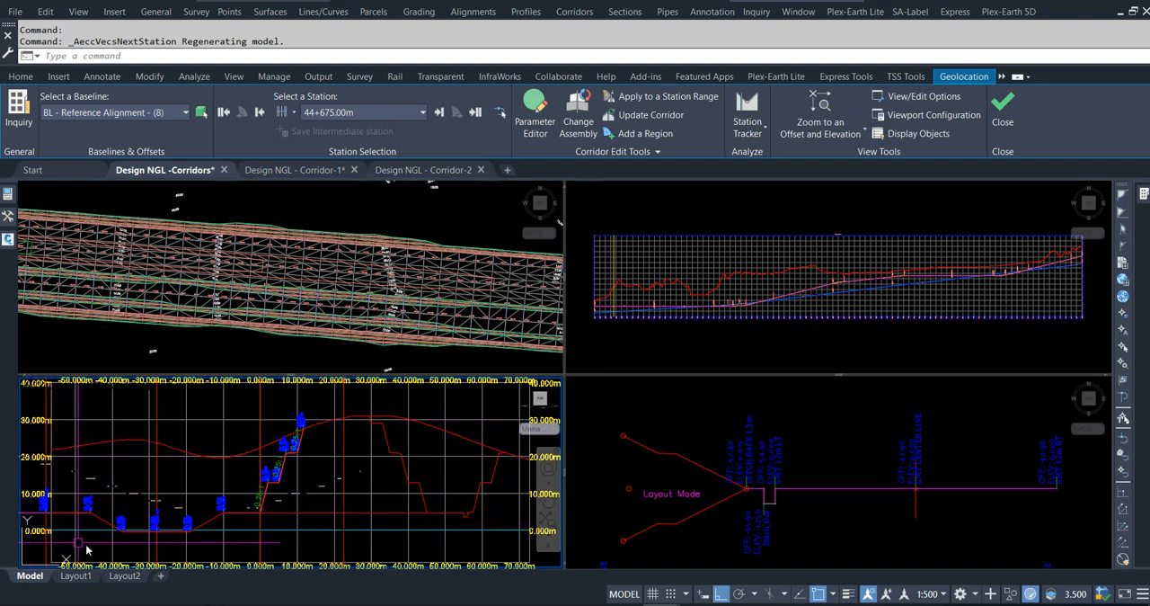
{"action": "middle_click_drag", "start_coordinate": [279, 542], "coordinate": [292, 540]}
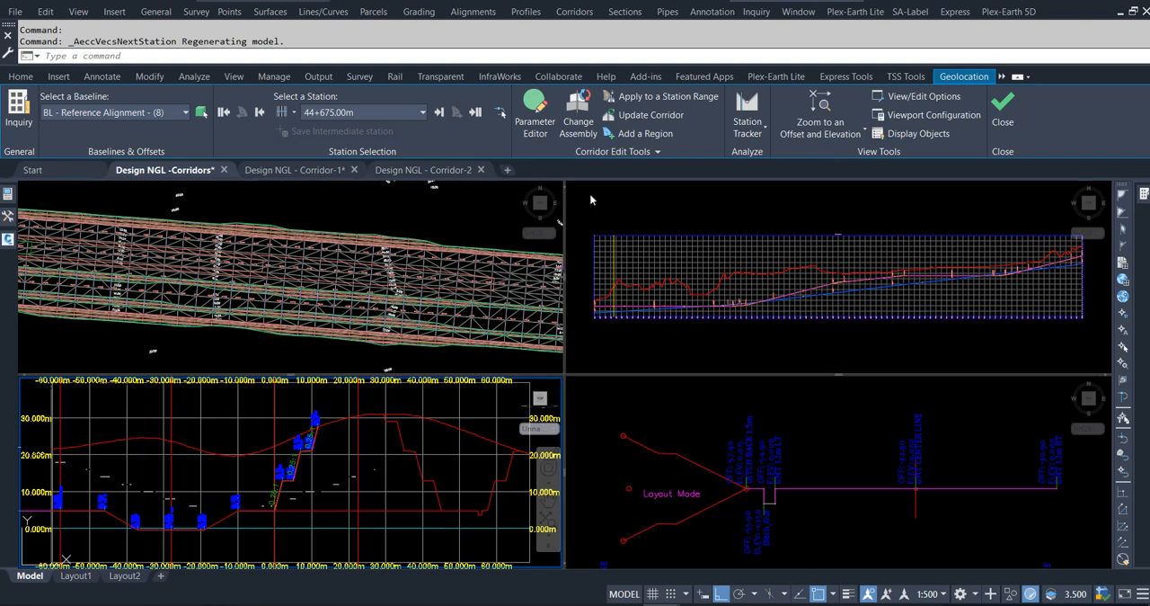
{"action": "left_click", "coordinate": [440, 112]}
{"action": "left_click", "coordinate": [440, 112]}
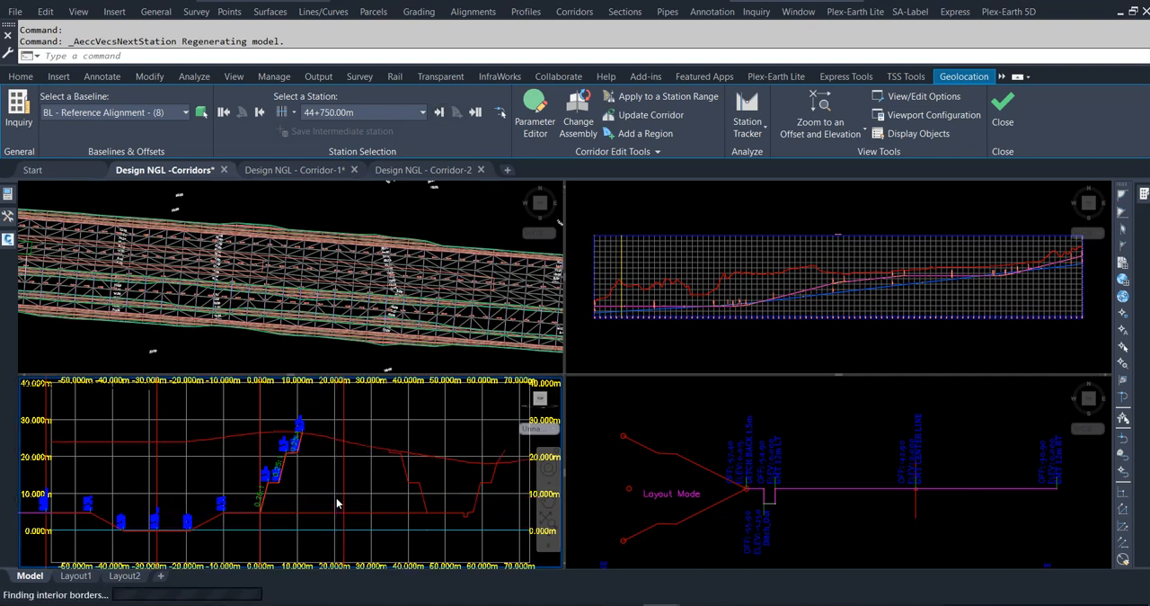
Review the full-width cross-sections at each successive station up to 45+000.00m.
{"action": "scroll", "coordinate": [328, 492], "scroll_direction": "down", "scroll_amount": 3}
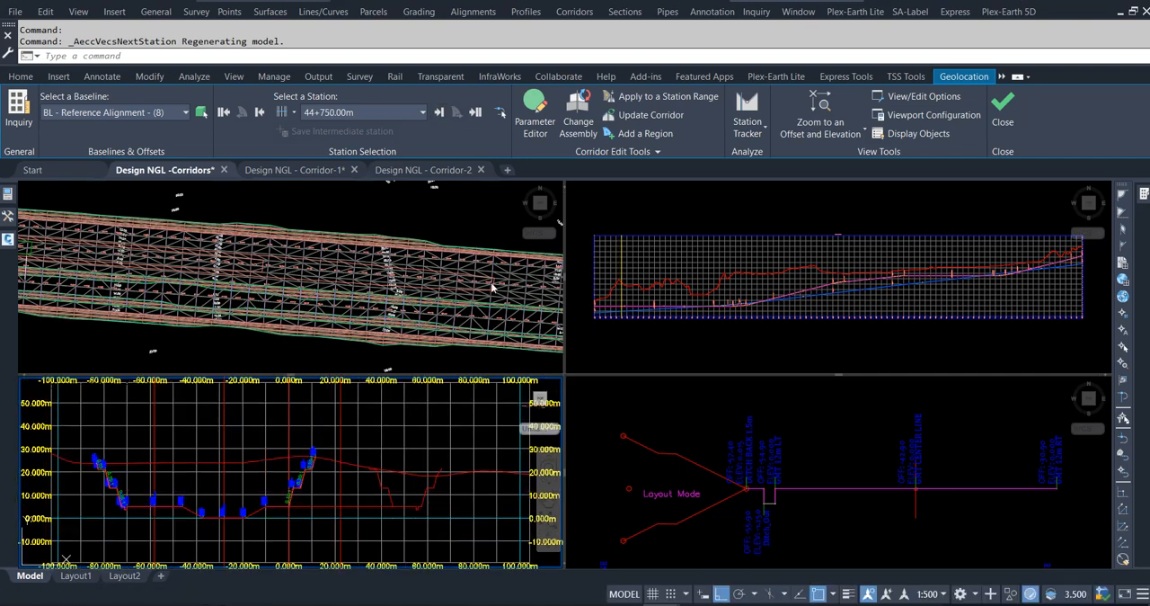
{"action": "left_click", "coordinate": [861, 134]}
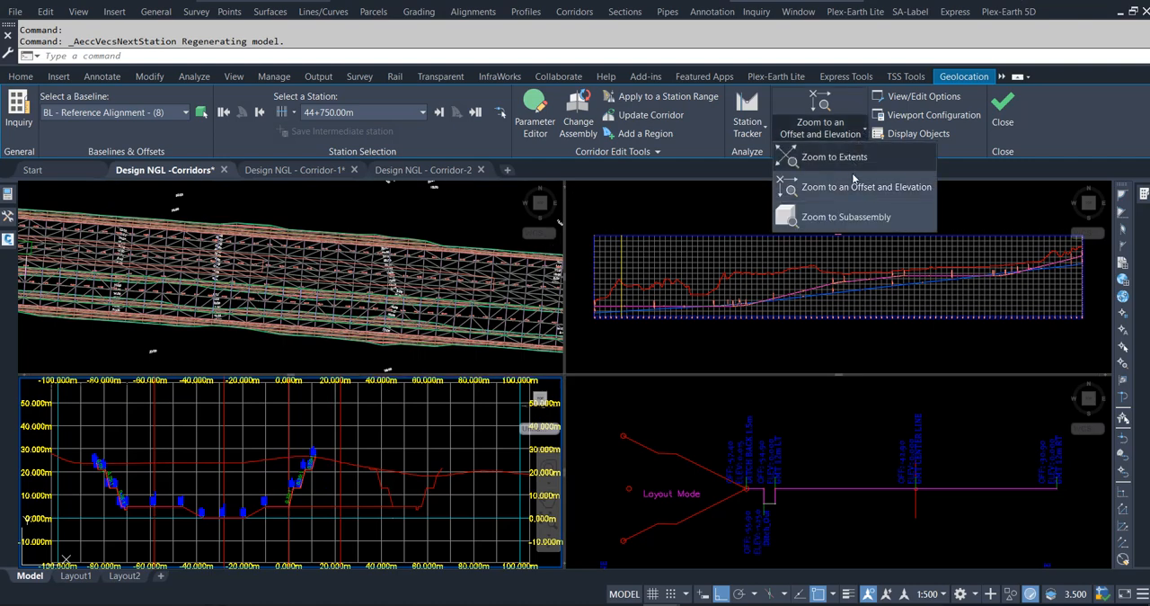
{"action": "left_click", "coordinate": [847, 186]}
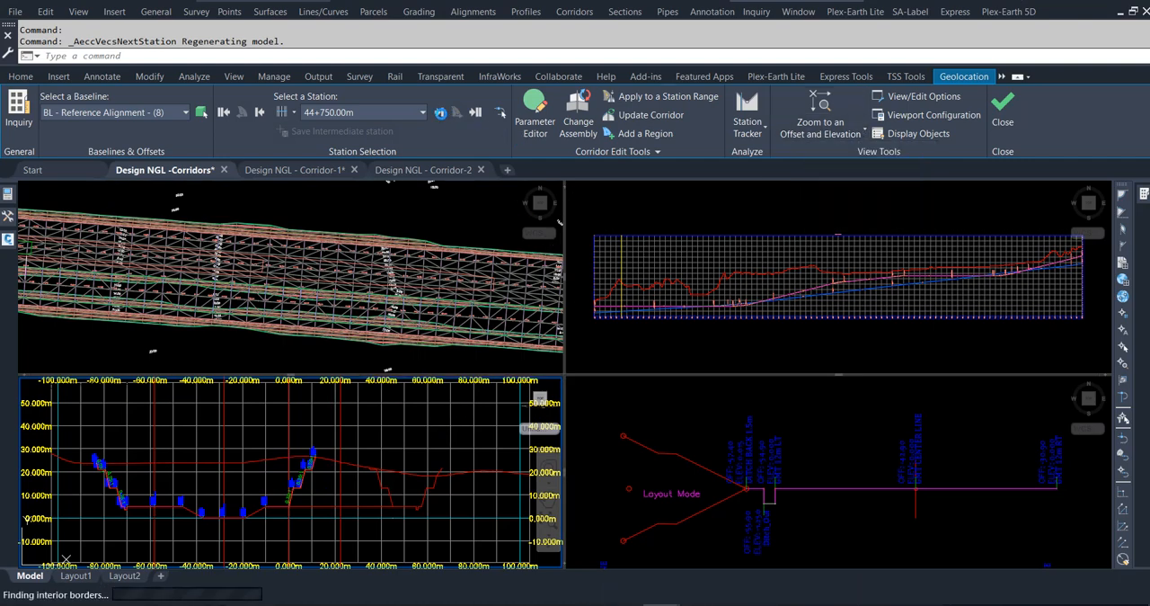
{"action": "left_click", "coordinate": [438, 113]}
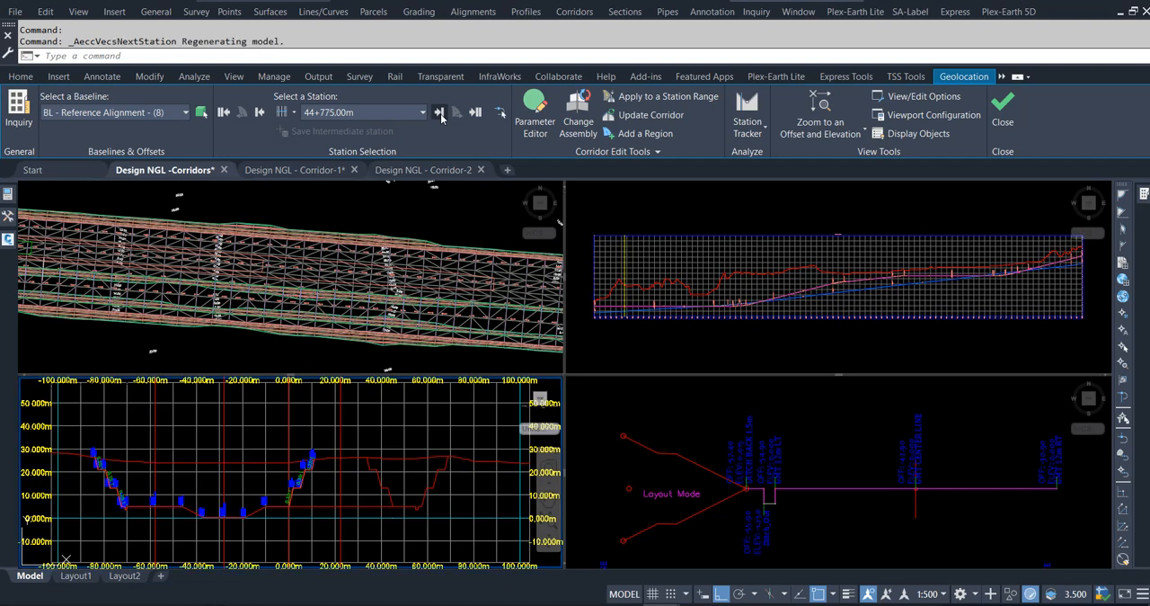
{"action": "left_click", "coordinate": [439, 113]}
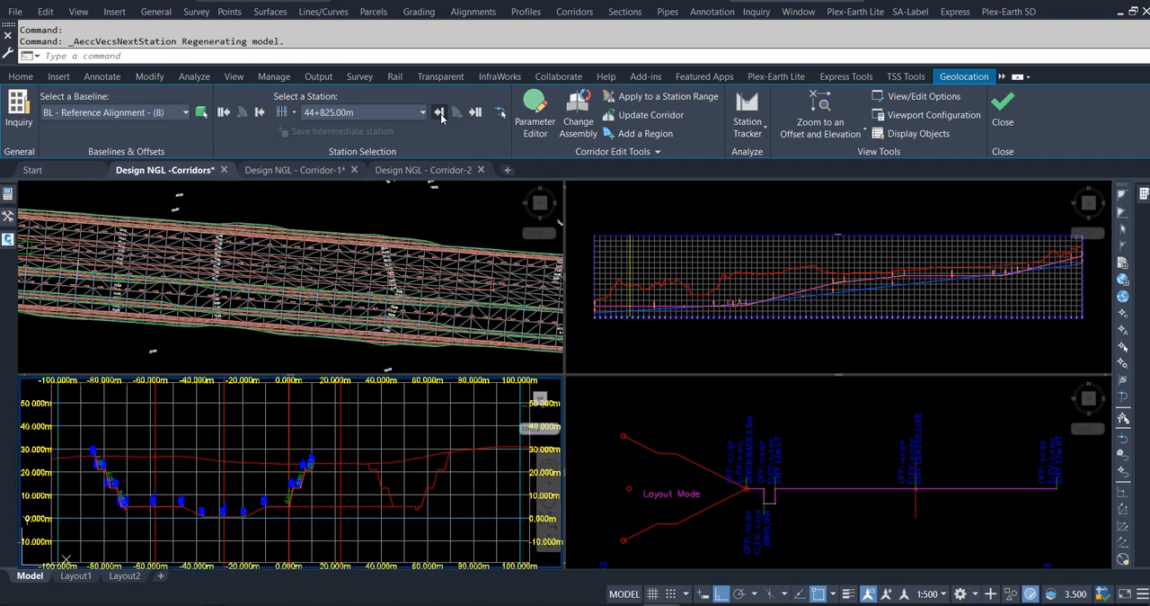
{"action": "left_click", "coordinate": [439, 112]}
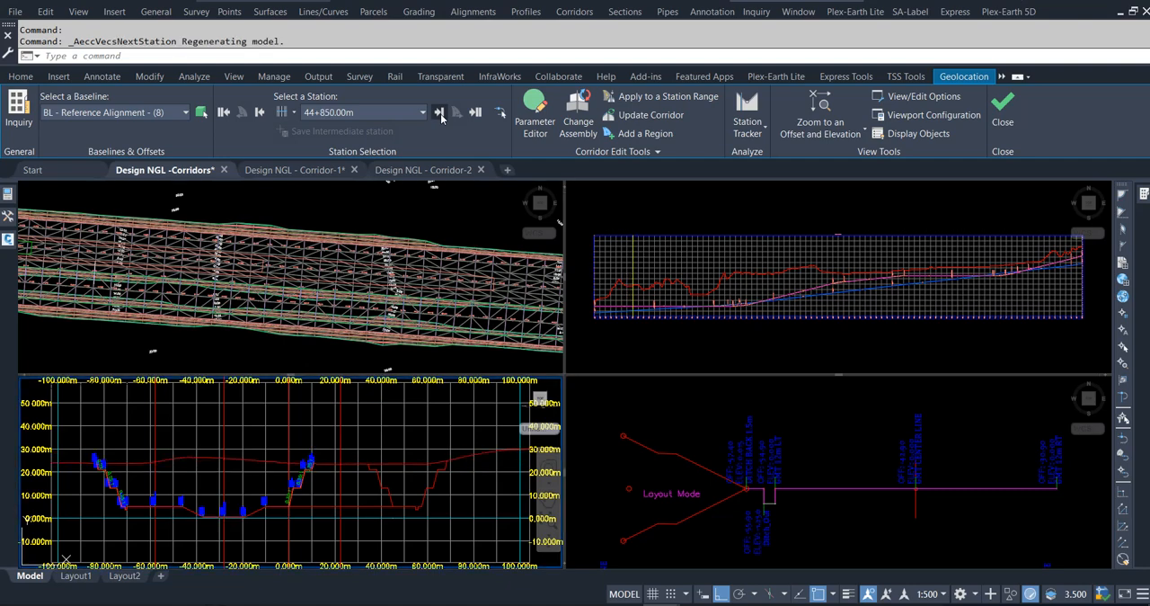
{"action": "left_click", "coordinate": [438, 112]}
{"action": "left_click", "coordinate": [439, 112]}
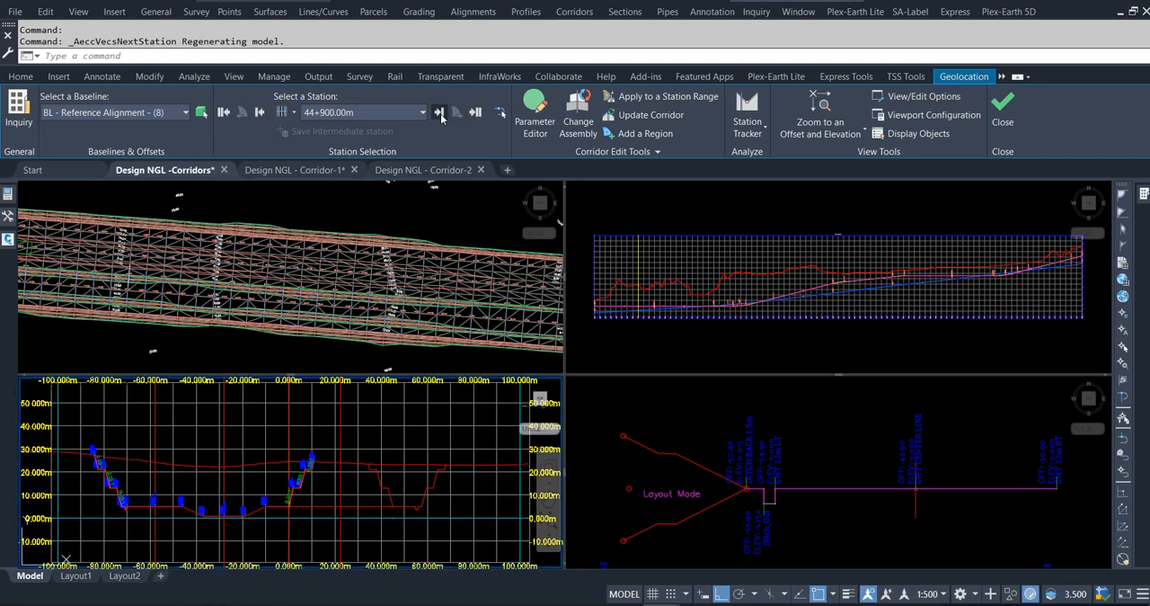
{"action": "left_click", "coordinate": [439, 112]}
{"action": "left_click", "coordinate": [439, 113]}
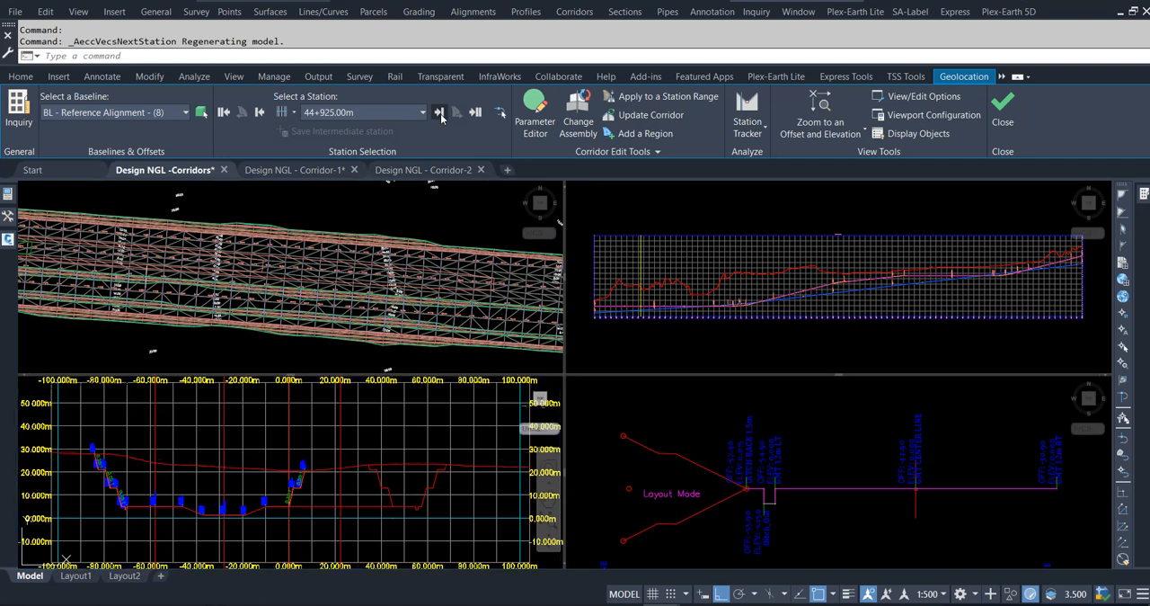
{"action": "left_click", "coordinate": [439, 112]}
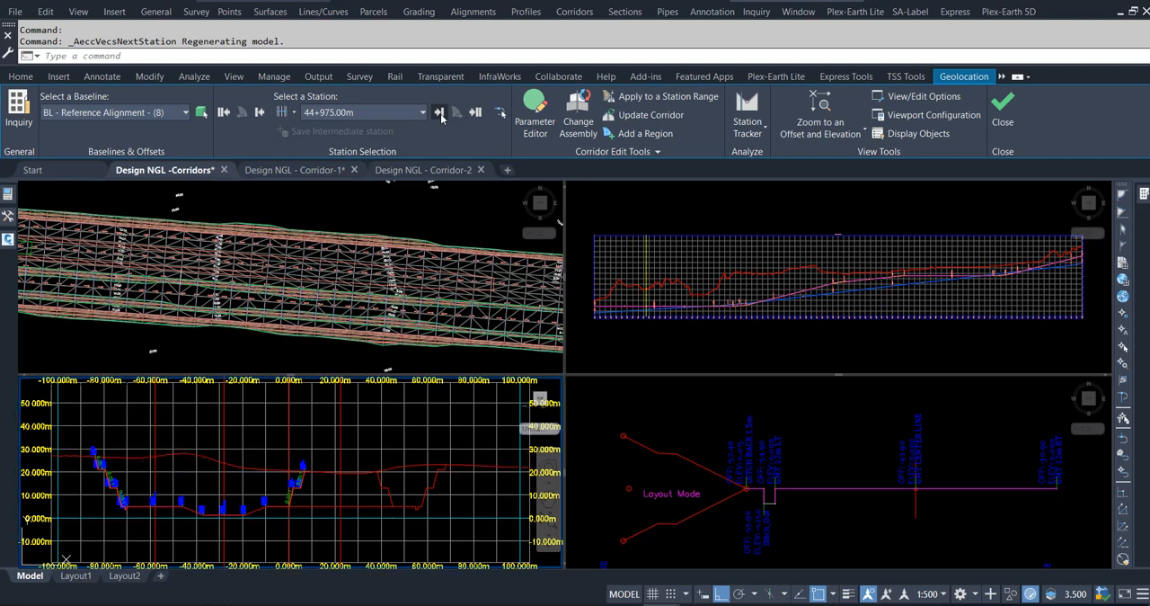
{"action": "left_click", "coordinate": [439, 112]}
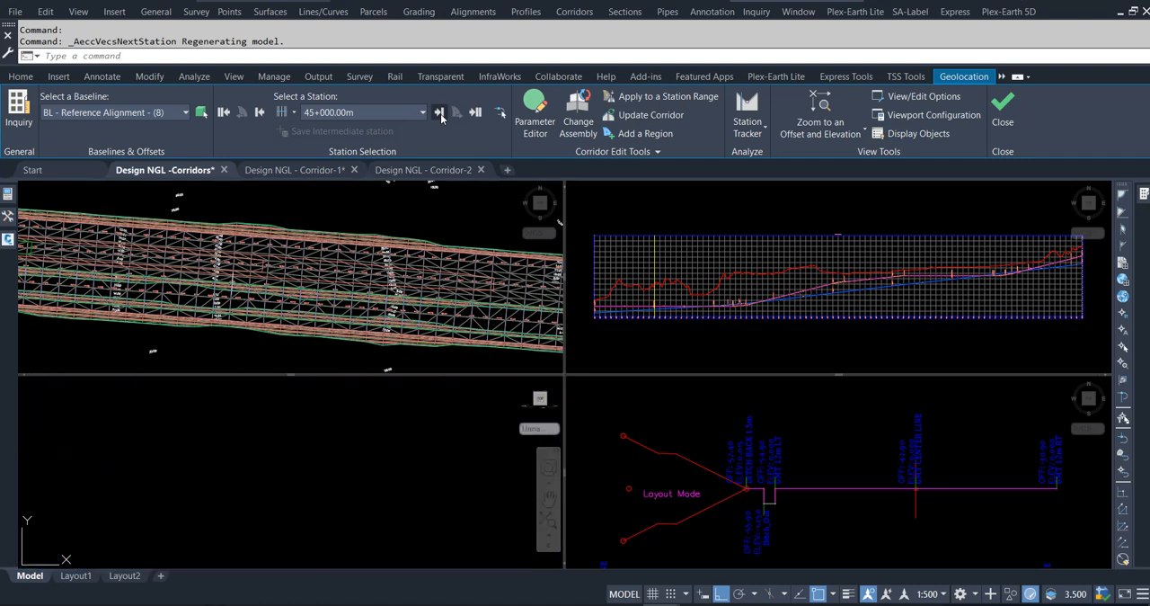
Continue through the corridor cross-sections one station at a time up to 45+325.00m.
{"action": "left_click", "coordinate": [440, 113]}
{"action": "left_click", "coordinate": [440, 114]}
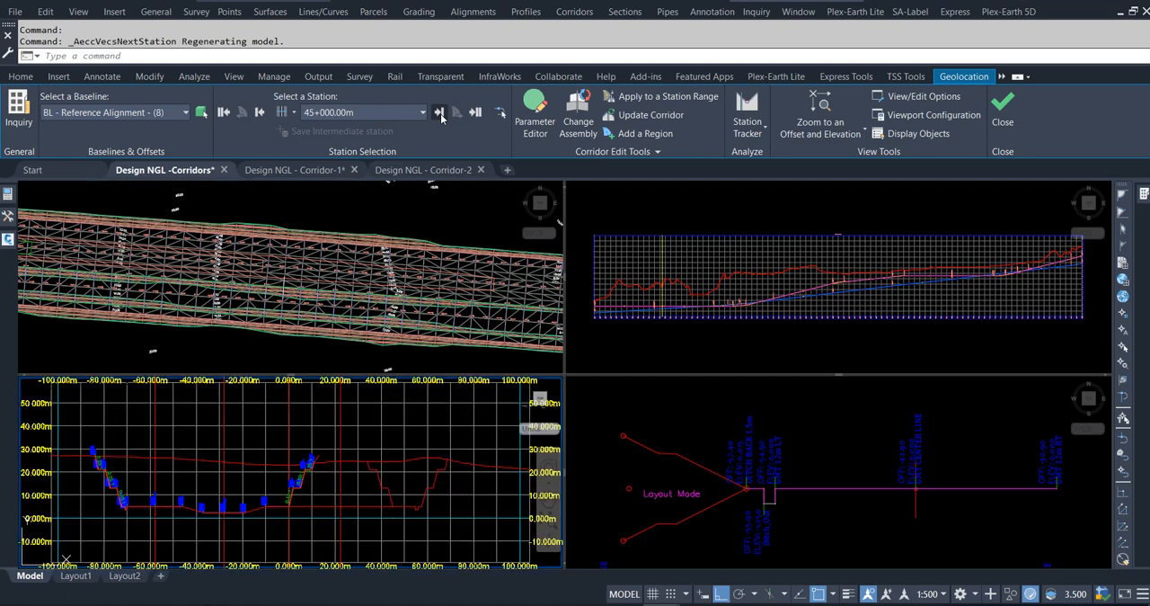
{"action": "left_click", "coordinate": [440, 113]}
{"action": "left_click", "coordinate": [439, 113]}
{"action": "left_click", "coordinate": [439, 112]}
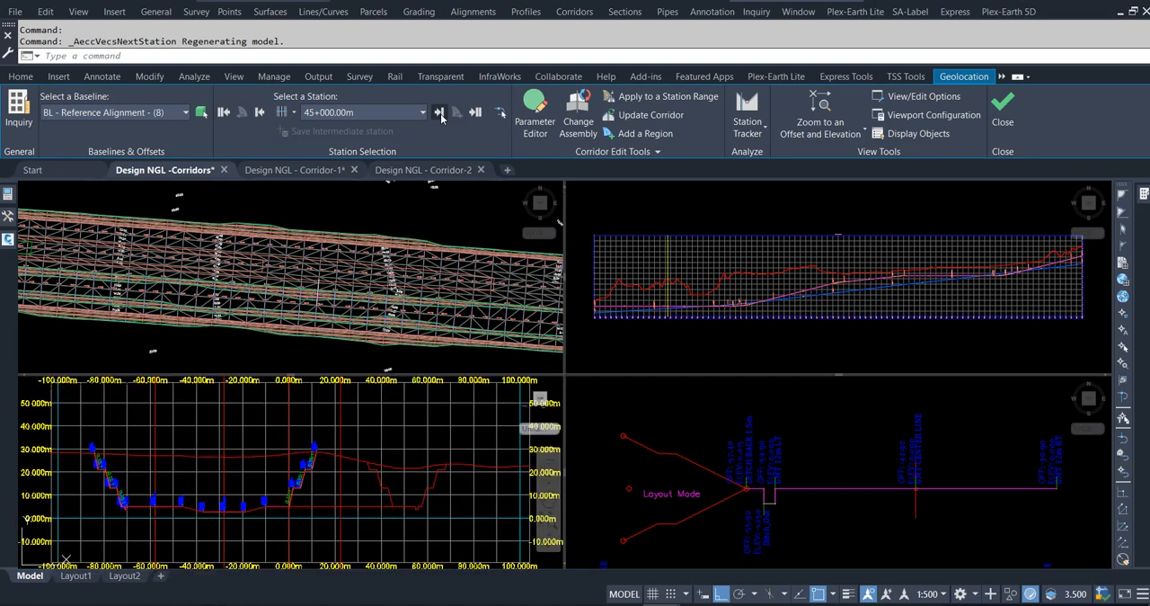
{"action": "left_click", "coordinate": [440, 113]}
{"action": "left_click", "coordinate": [439, 113]}
{"action": "left_click", "coordinate": [440, 113]}
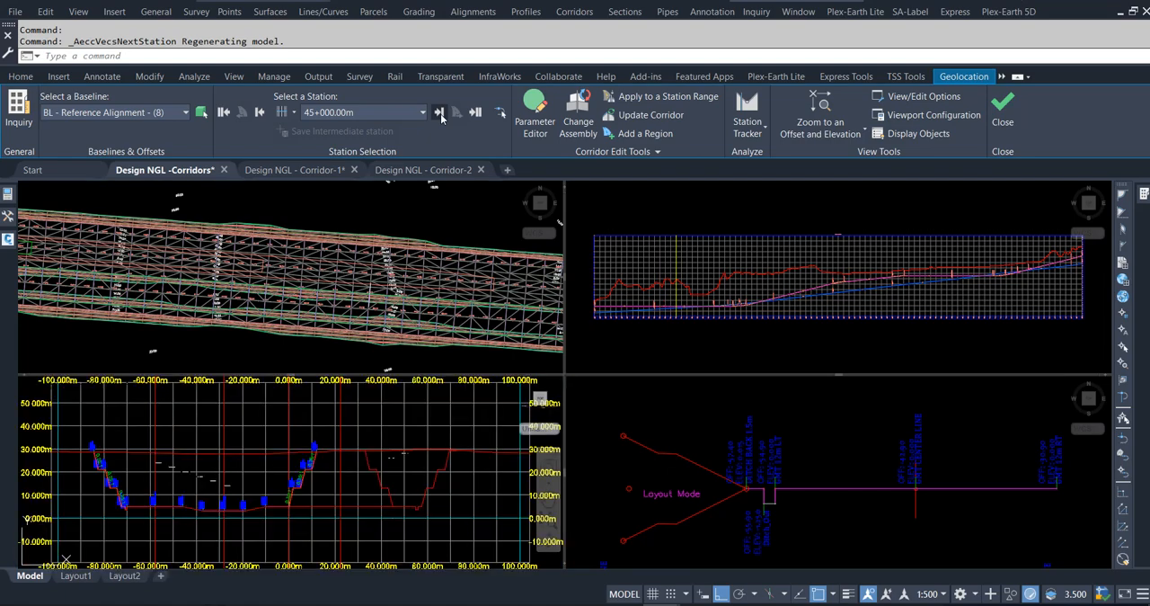
{"action": "left_click", "coordinate": [439, 114]}
{"action": "left_click", "coordinate": [439, 114]}
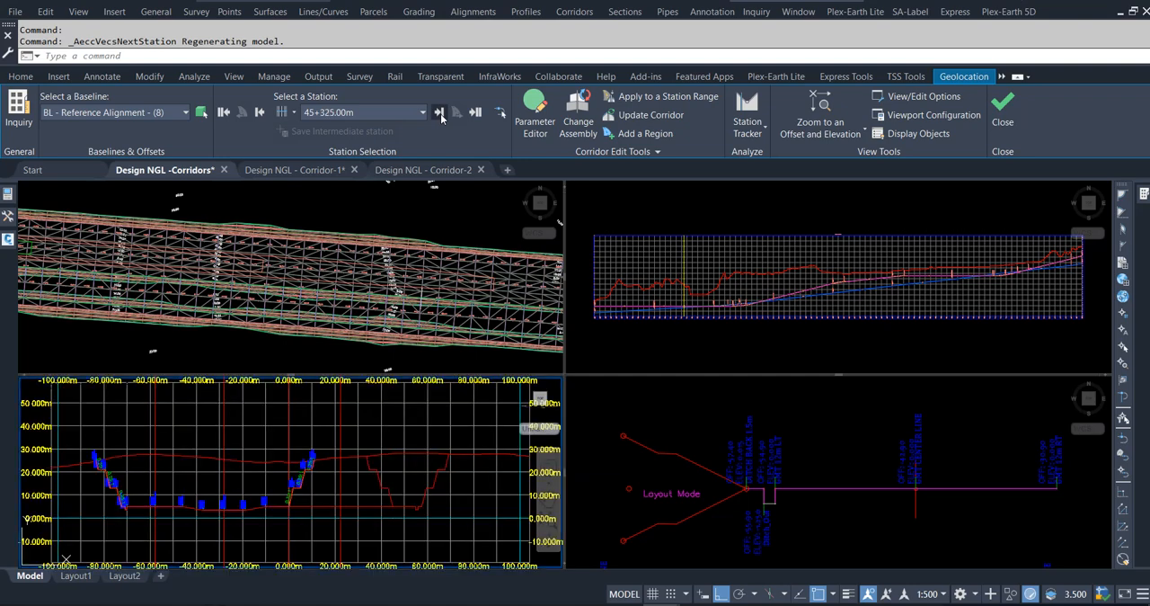
Examine how the benched side slopes change while stepping forward to station 45+450.00m.
{"action": "left_click", "coordinate": [440, 113]}
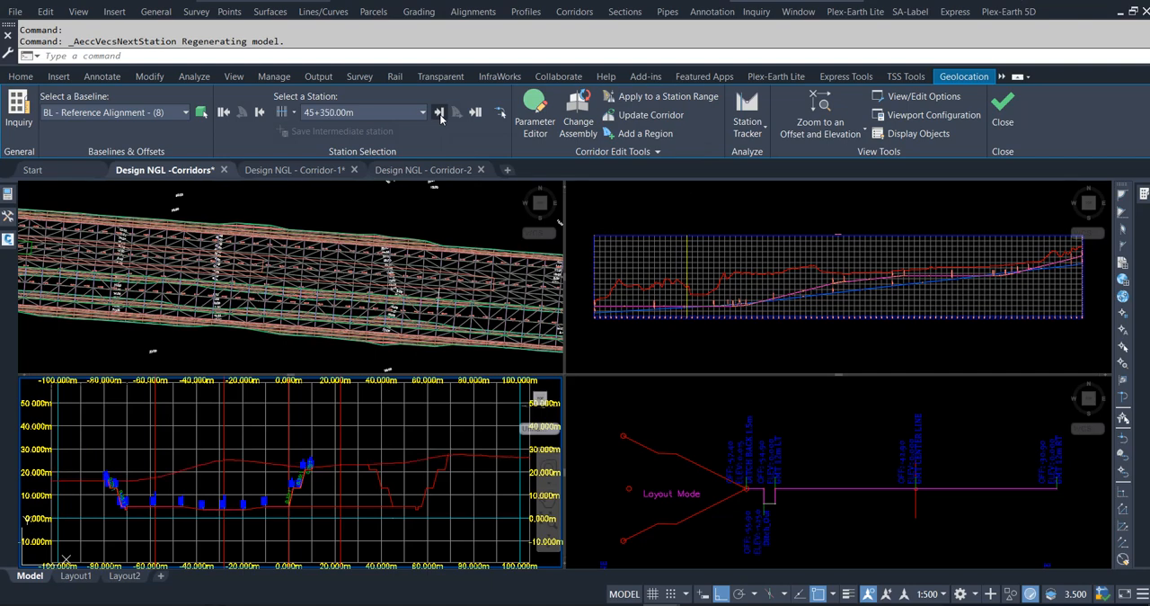
{"action": "left_click", "coordinate": [439, 113]}
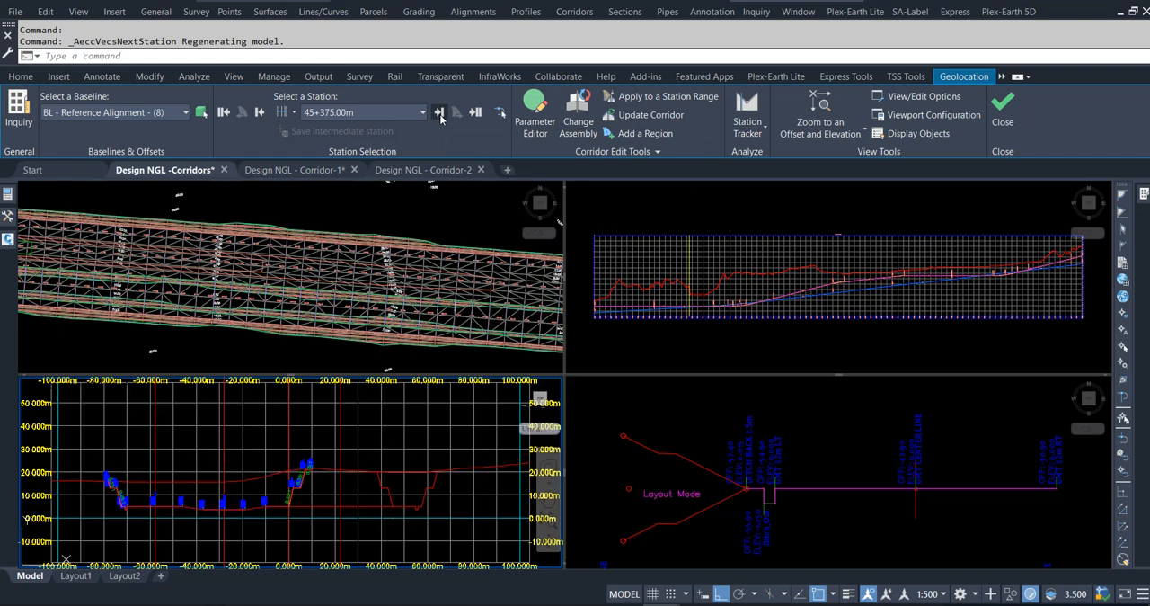
{"action": "left_click", "coordinate": [440, 117]}
{"action": "left_click", "coordinate": [439, 113]}
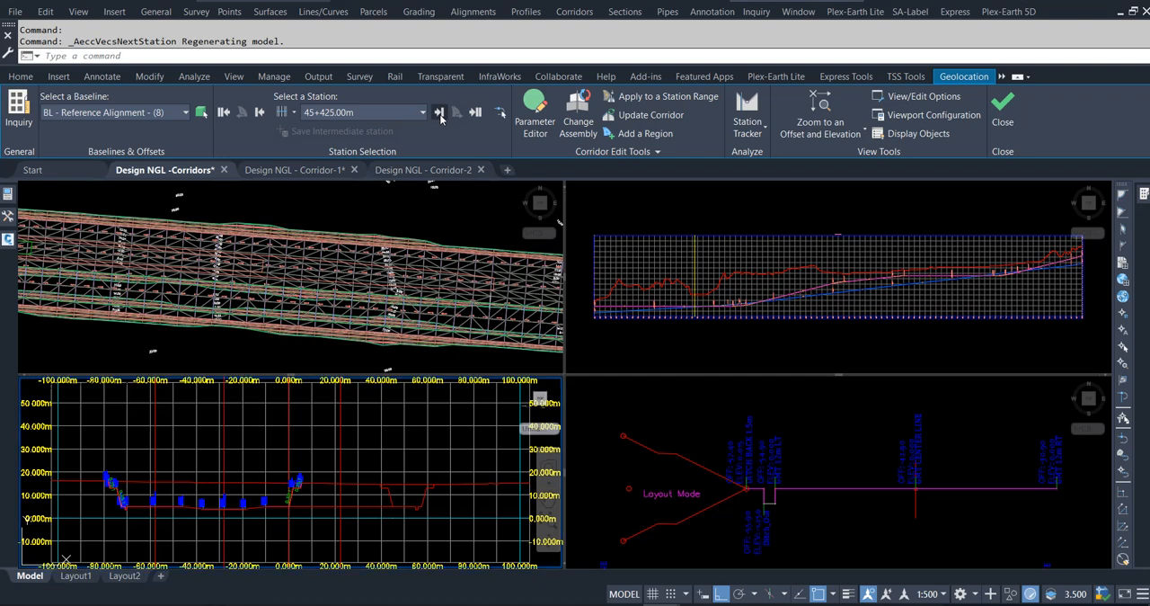
{"action": "left_click", "coordinate": [440, 113]}
{"action": "left_click", "coordinate": [439, 114]}
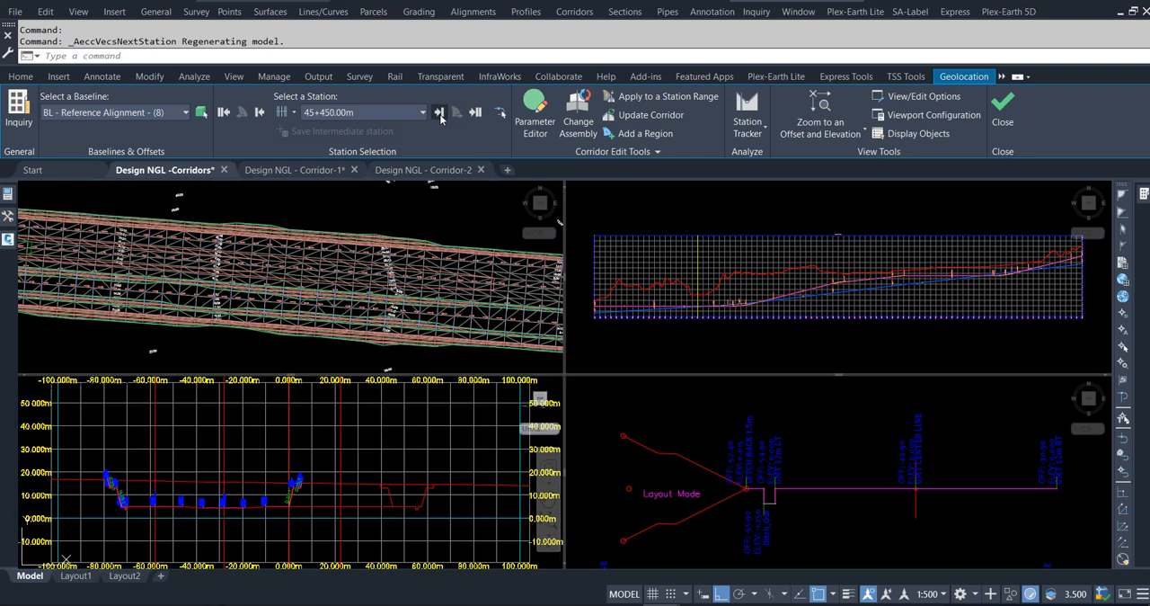
Advance the corridor section station by station to 45+575.00m and compare the slopes with the existing ground.
{"action": "left_click", "coordinate": [439, 114]}
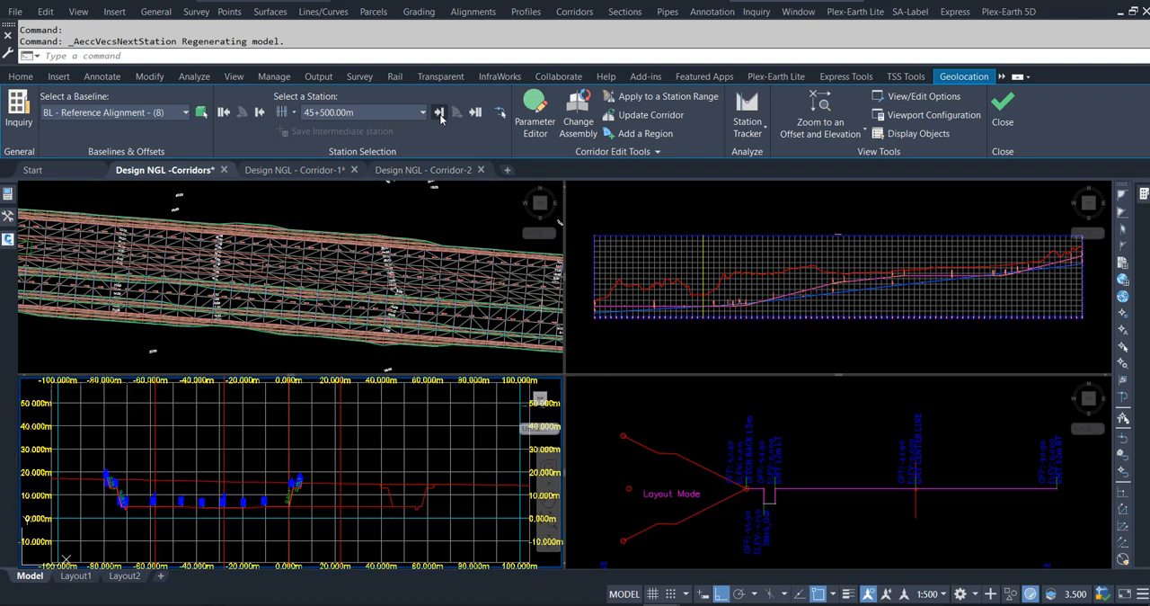
{"action": "left_click", "coordinate": [440, 113]}
{"action": "left_click", "coordinate": [440, 114]}
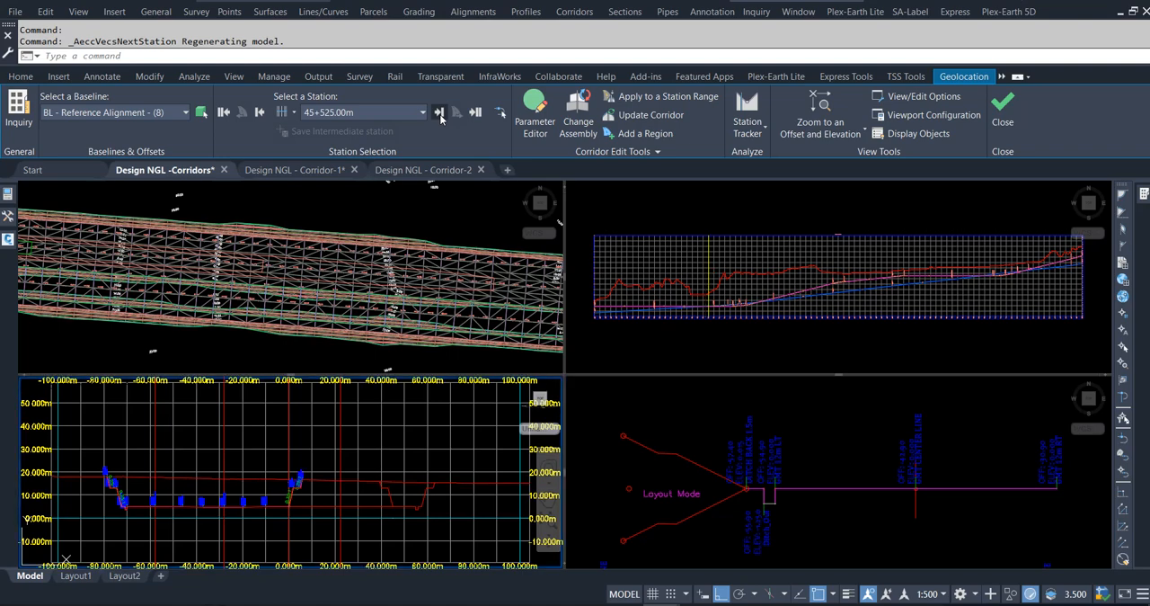
{"action": "left_click", "coordinate": [440, 113]}
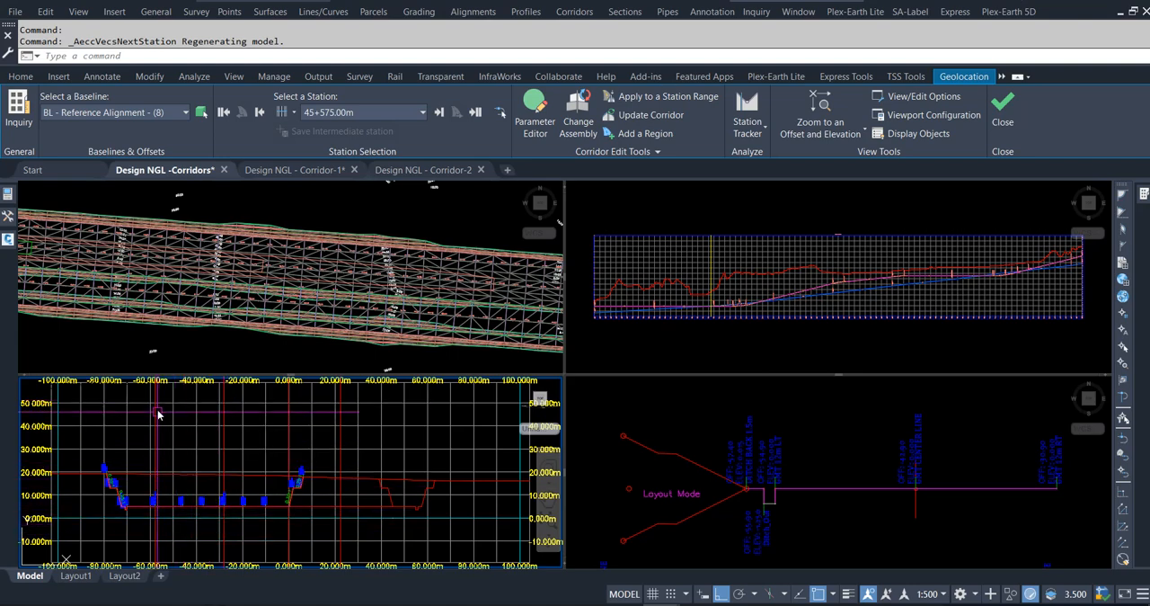
{"action": "mouse_move", "coordinate": [160, 409]}
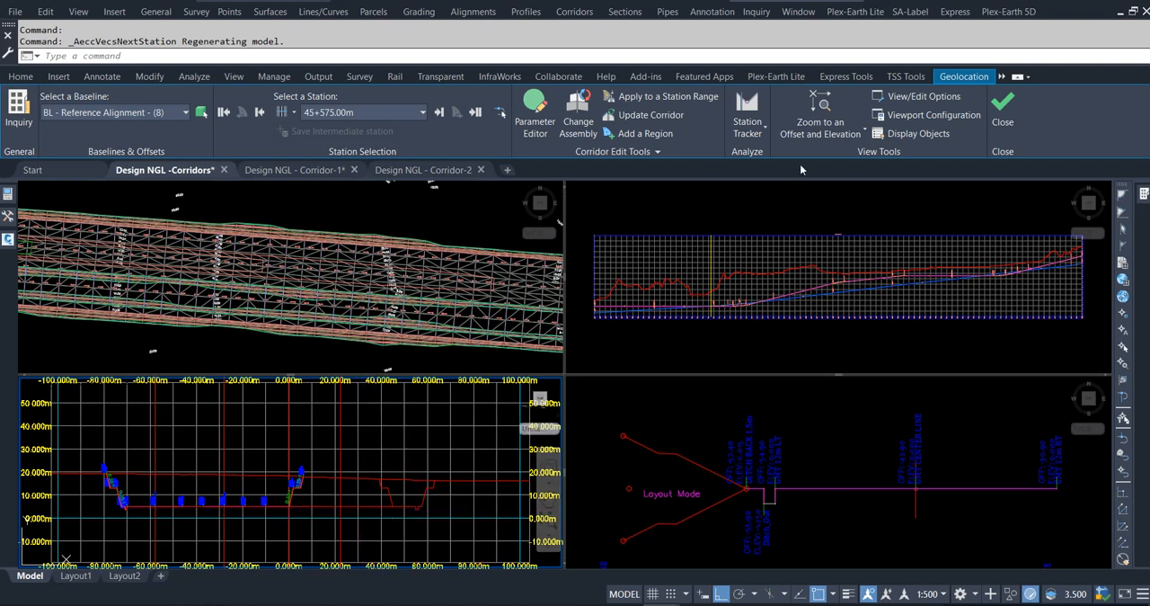
Review the deepening benched cut while stepping the corridor section through station 45+725.00m and onward.
{"action": "left_click", "coordinate": [440, 112]}
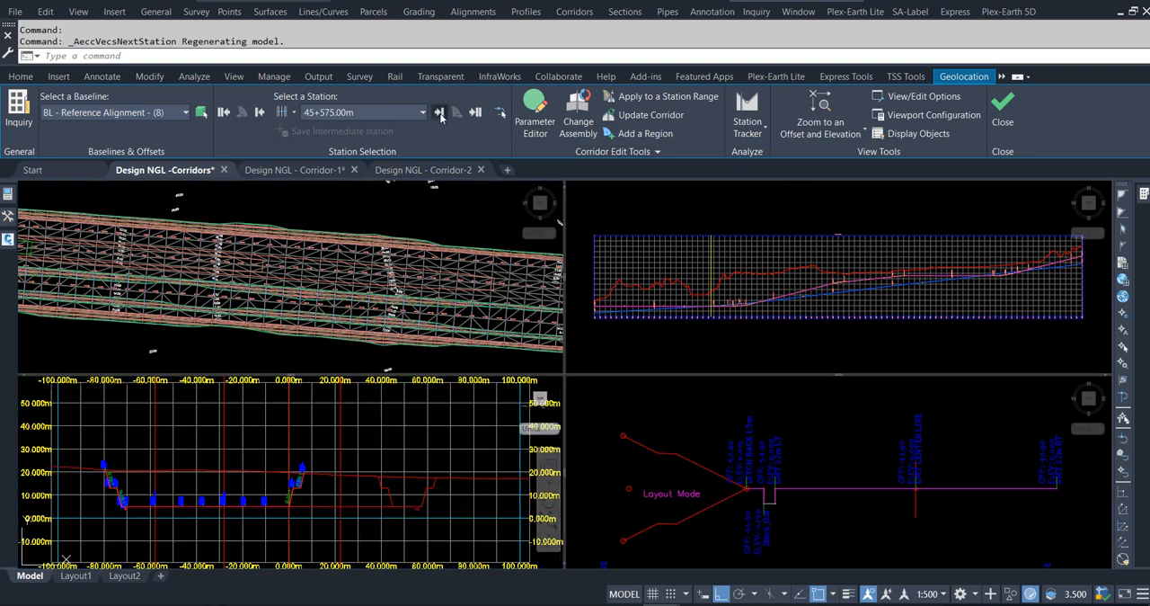
{"action": "left_click", "coordinate": [439, 112]}
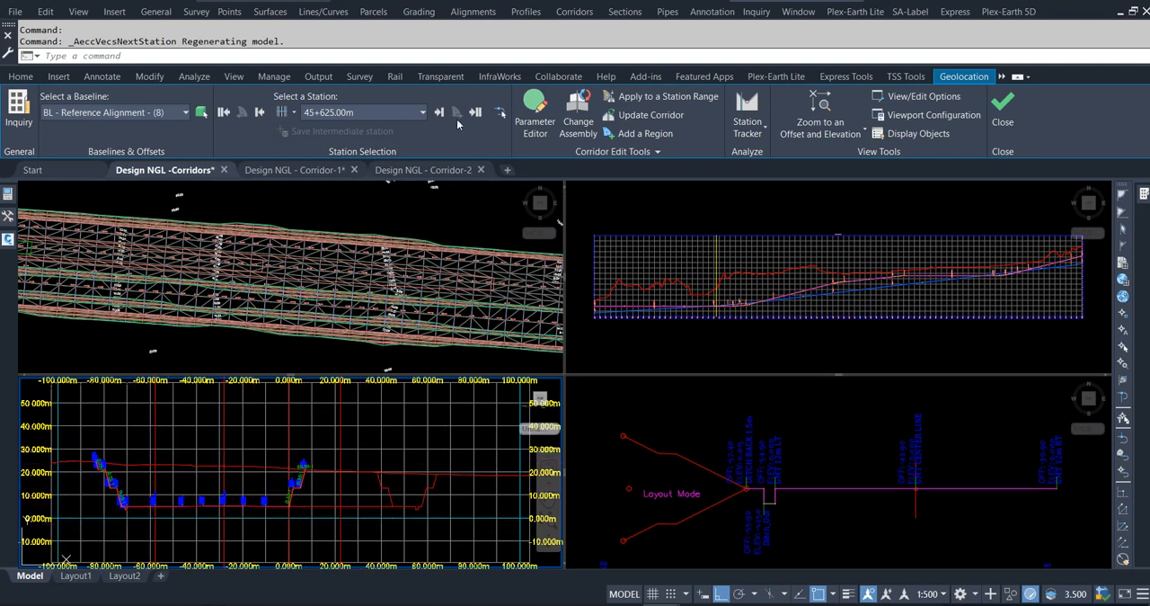
{"action": "left_click", "coordinate": [441, 113]}
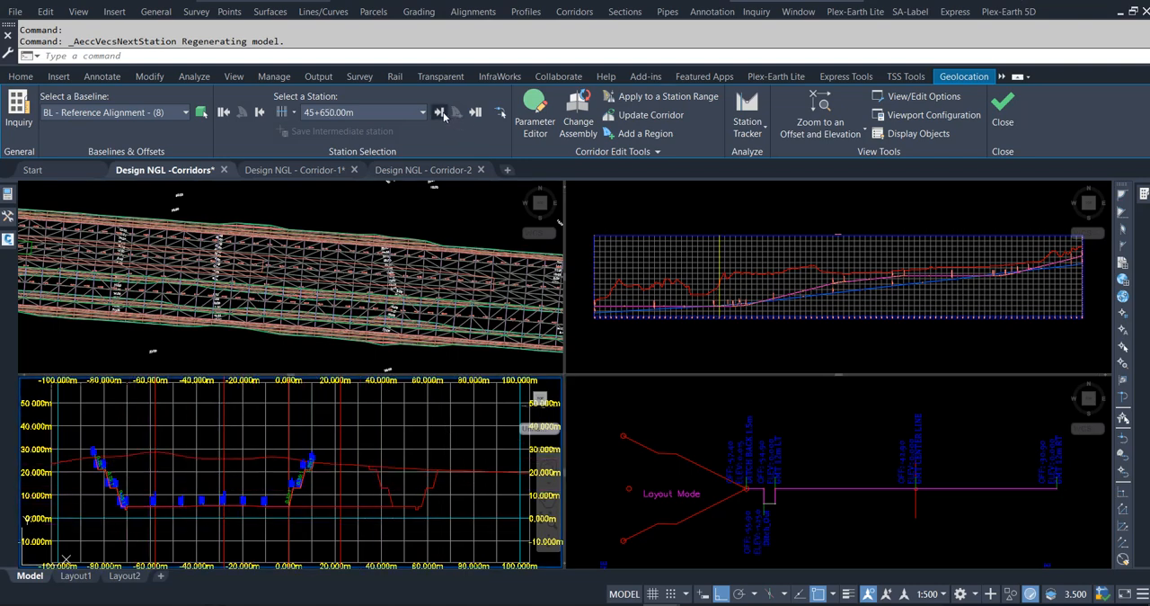
{"action": "left_click", "coordinate": [442, 113]}
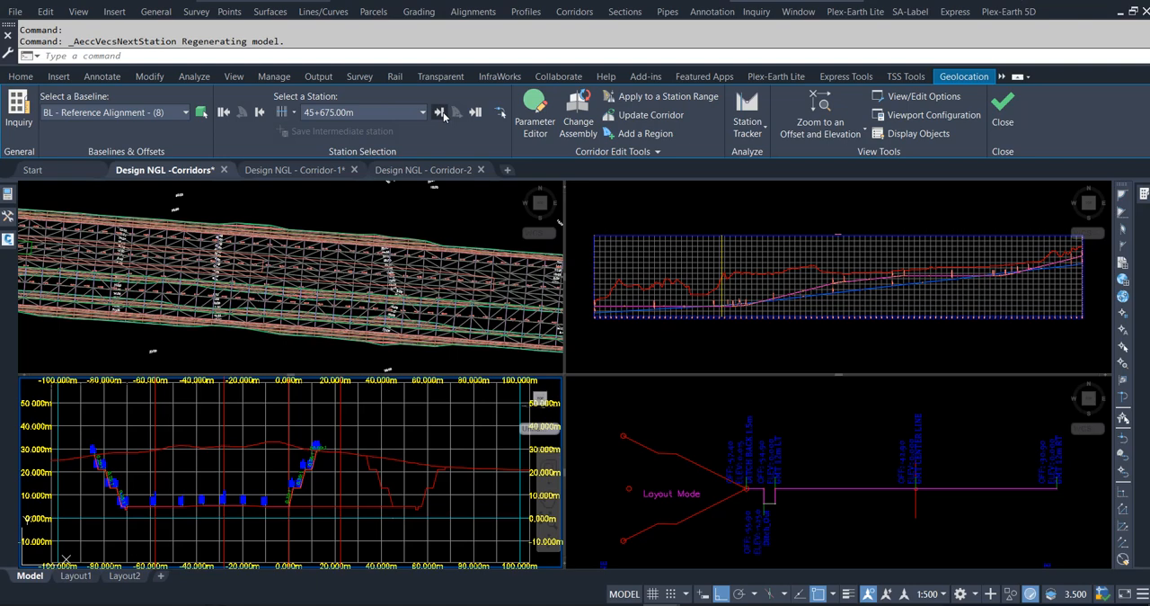
{"action": "left_click", "coordinate": [442, 113]}
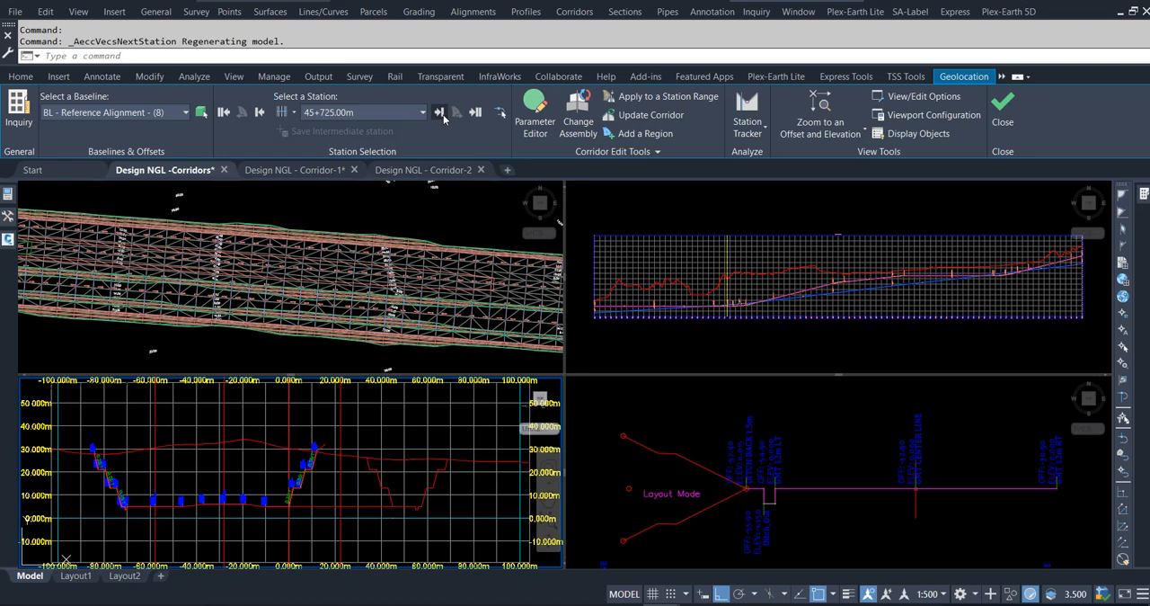
{"action": "left_click", "coordinate": [440, 113]}
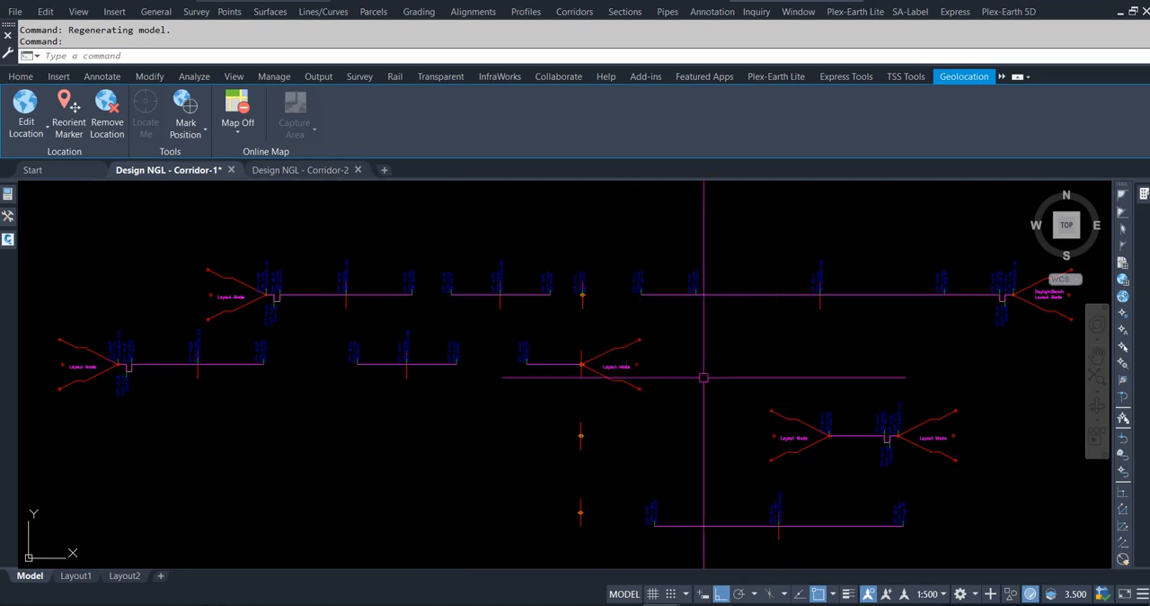
Examine the Base C/Line assembly with its offsets, the profile views and the plan alignments in the Design NGL - Corridor-1 drawing.
{"action": "middle_click_drag", "start_coordinate": [704, 377], "coordinate": [680, 380]}
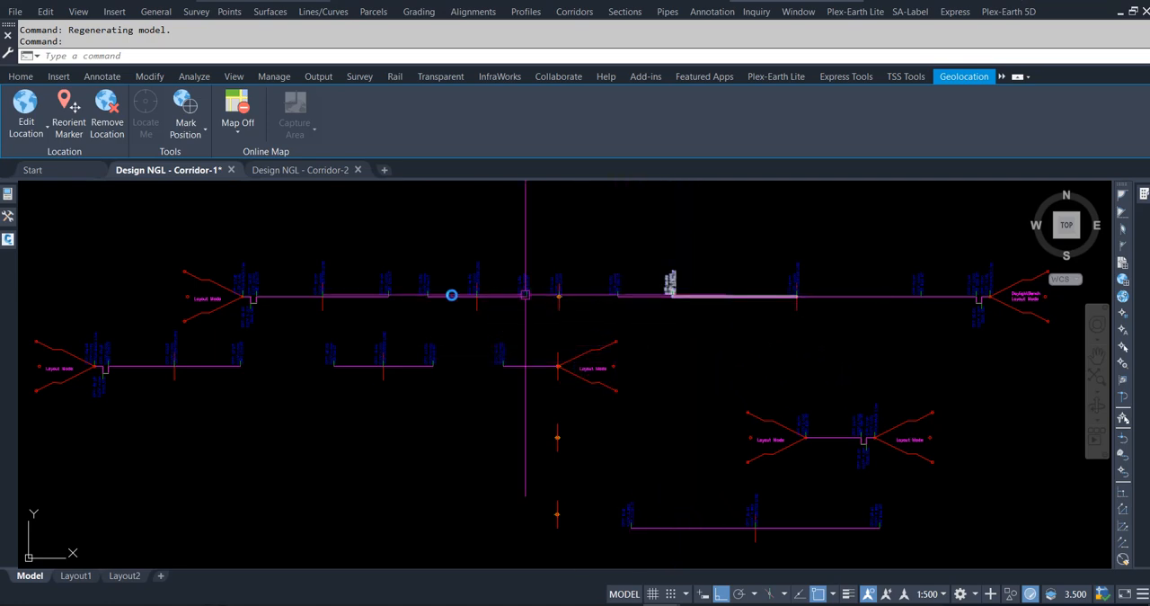
{"action": "left_click", "coordinate": [558, 296]}
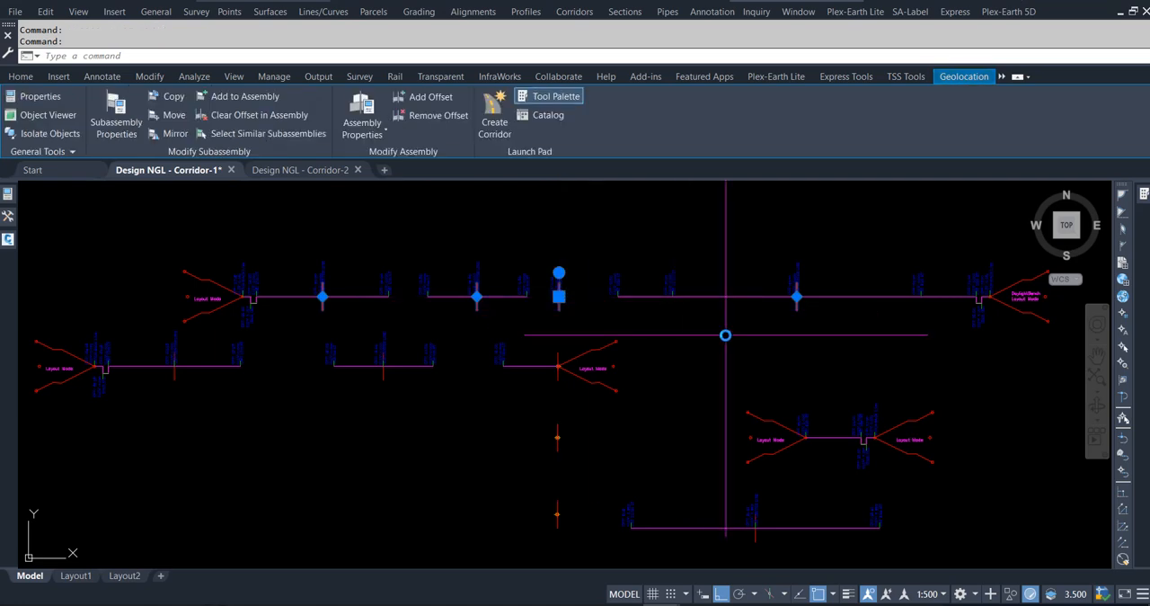
{"action": "key", "text": "Escape"}
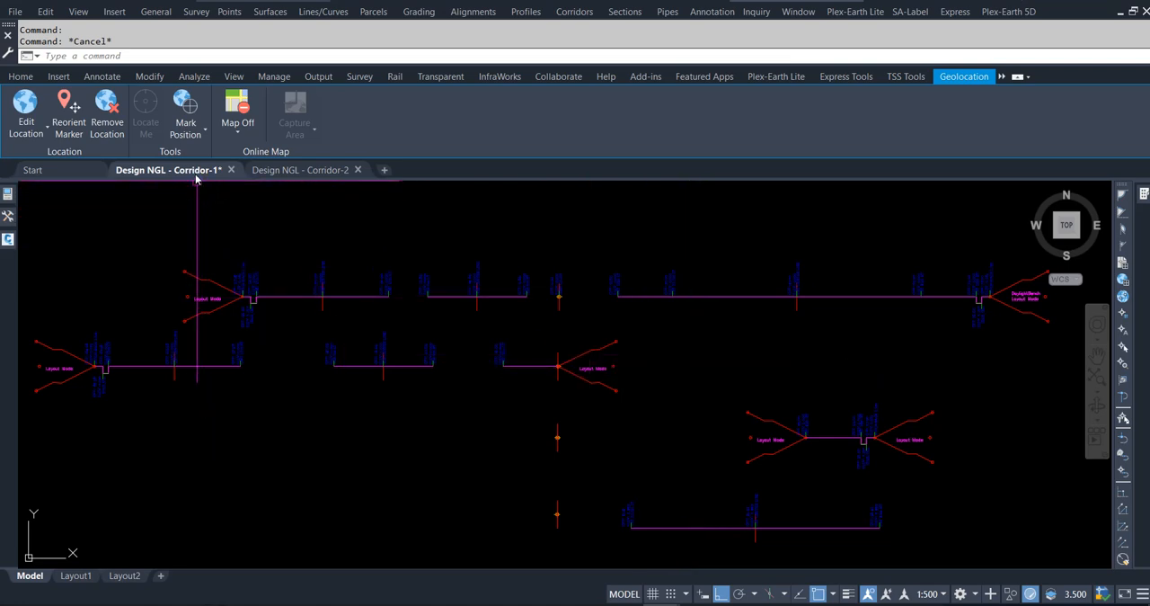
{"action": "mouse_move", "coordinate": [321, 172]}
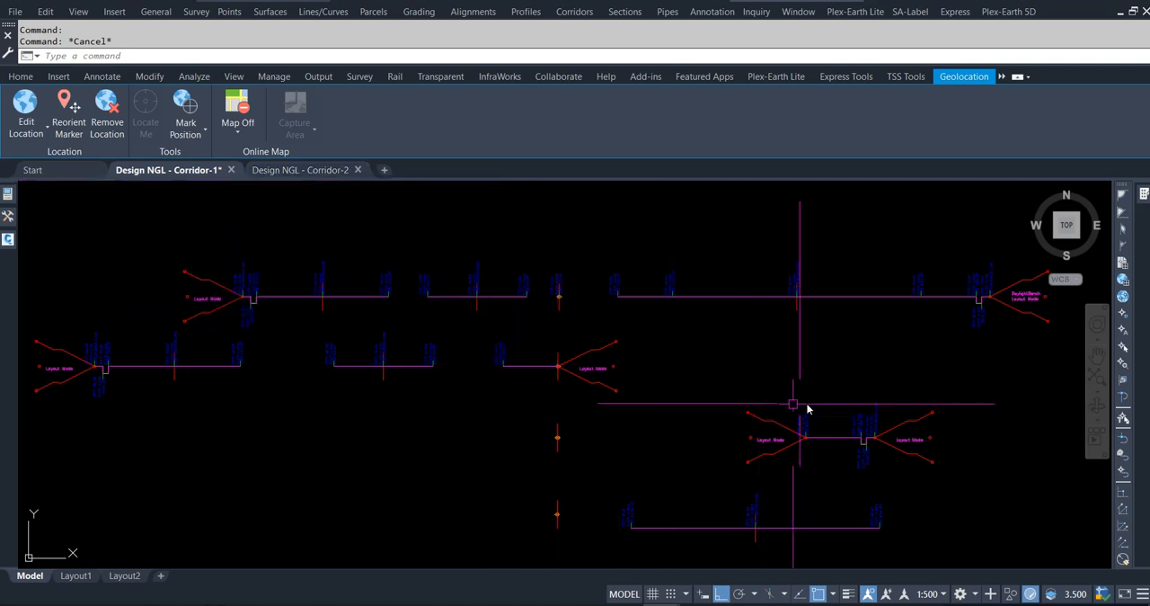
{"action": "scroll", "coordinate": [868, 402], "scroll_direction": "down", "scroll_amount": 10}
{"action": "scroll", "coordinate": [787, 363], "scroll_direction": "down", "scroll_amount": 6}
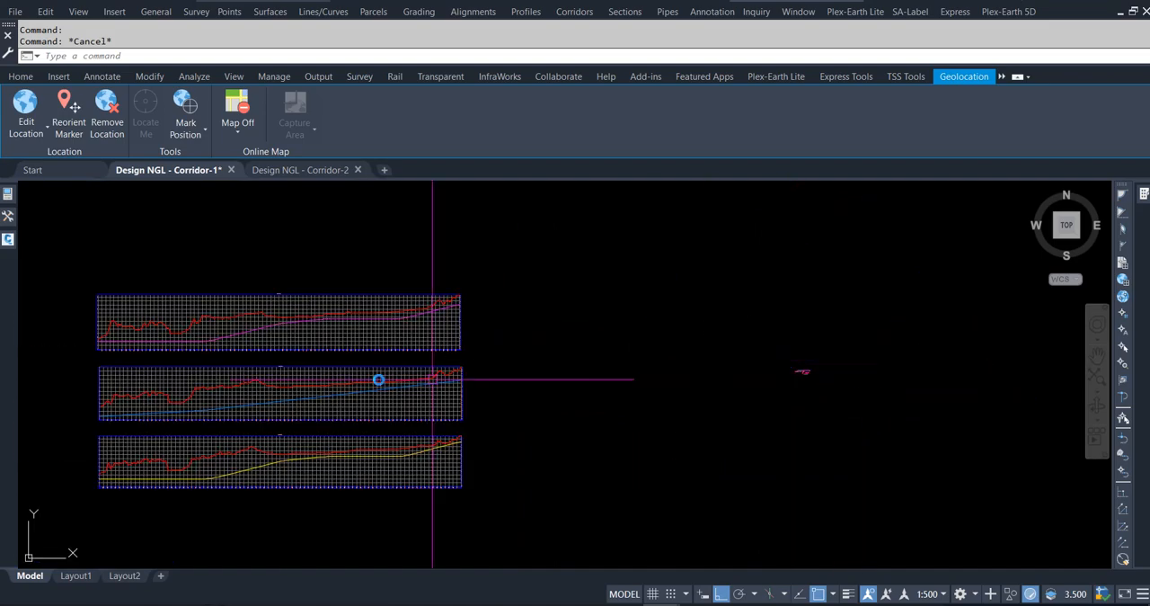
{"action": "scroll", "coordinate": [732, 339], "scroll_direction": "down", "scroll_amount": 6}
{"action": "scroll", "coordinate": [431, 359], "scroll_direction": "up", "scroll_amount": 8}
{"action": "scroll", "coordinate": [372, 298], "scroll_direction": "up", "scroll_amount": 9}
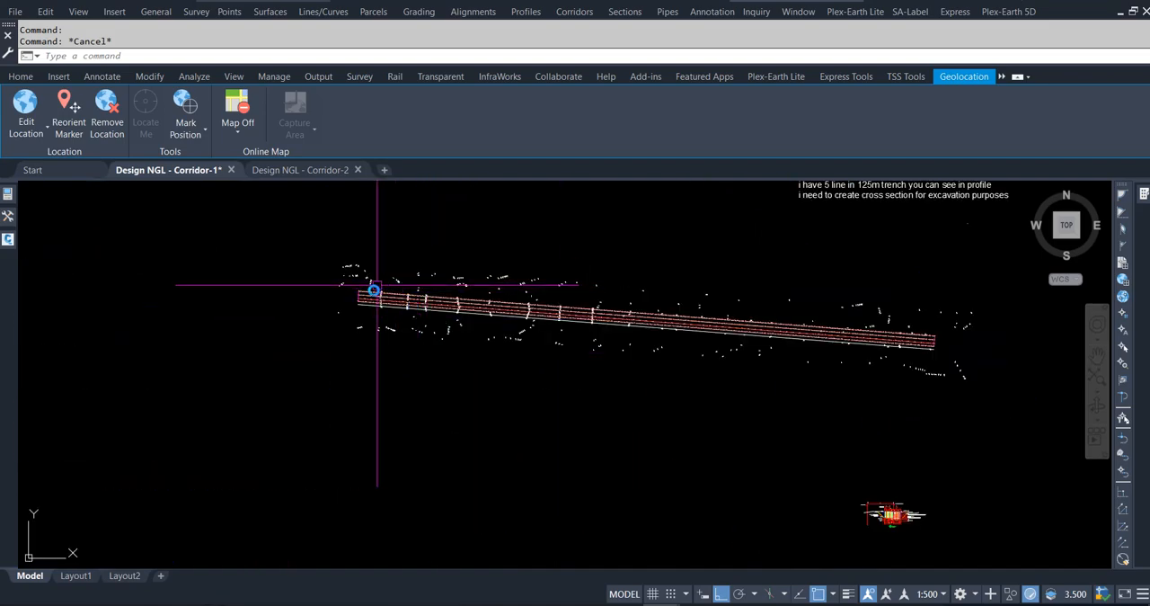
{"action": "mouse_move", "coordinate": [6, 219]}
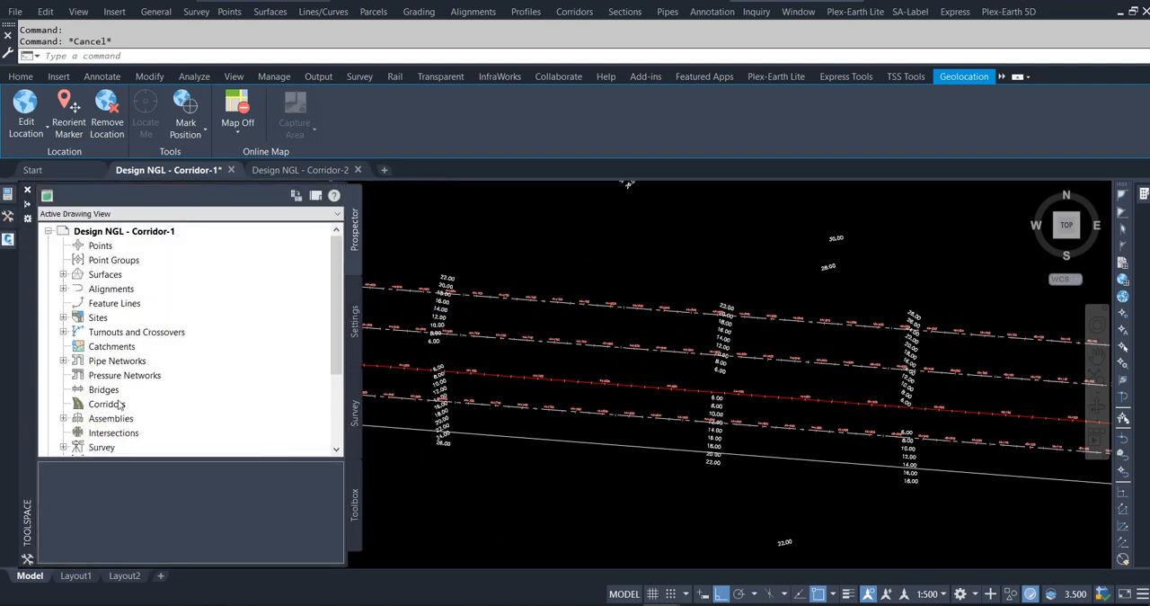
{"action": "scroll", "coordinate": [476, 352], "scroll_direction": "down", "scroll_amount": 2}
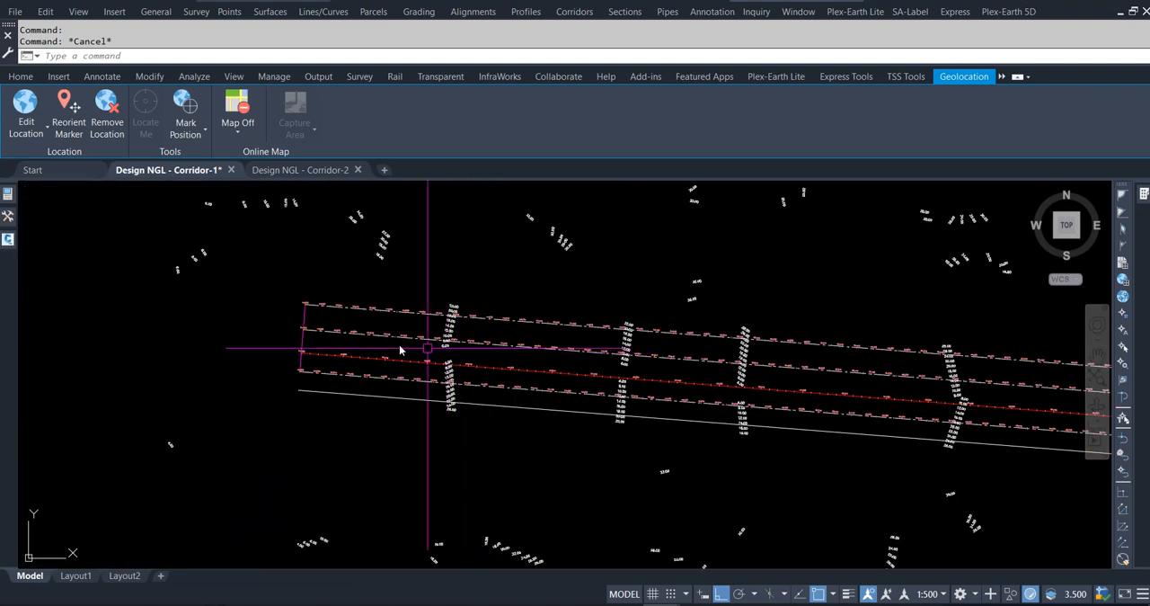
Start a new corridor named Corridor using Reference Alignment as its baseline and FRT Design (FW01) as its profile.
{"action": "left_click", "coordinate": [19, 76]}
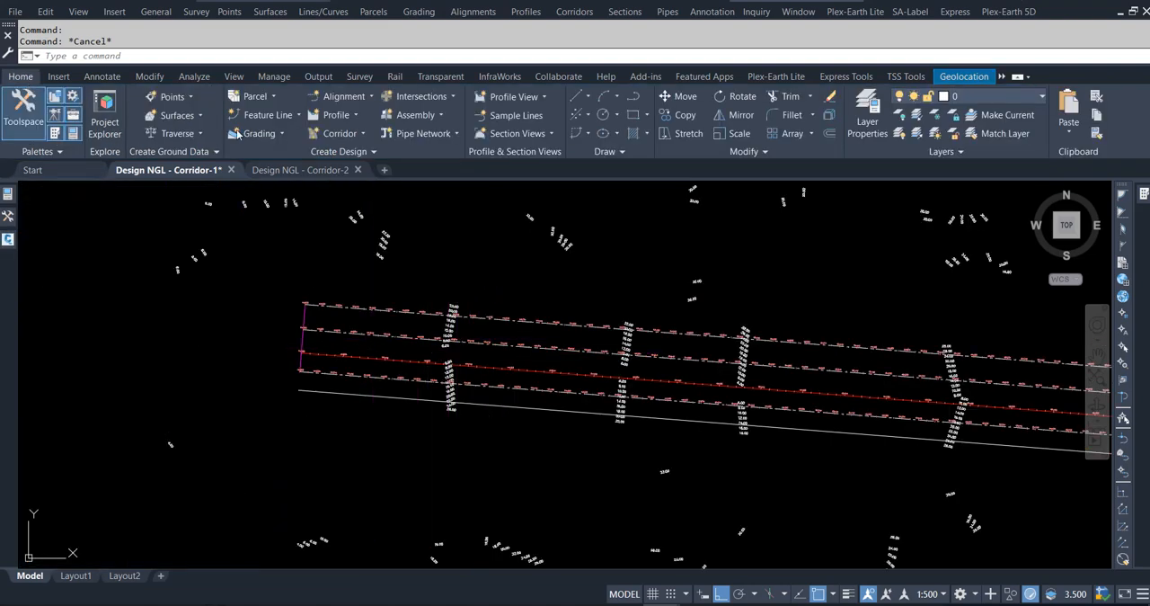
{"action": "left_click", "coordinate": [360, 133]}
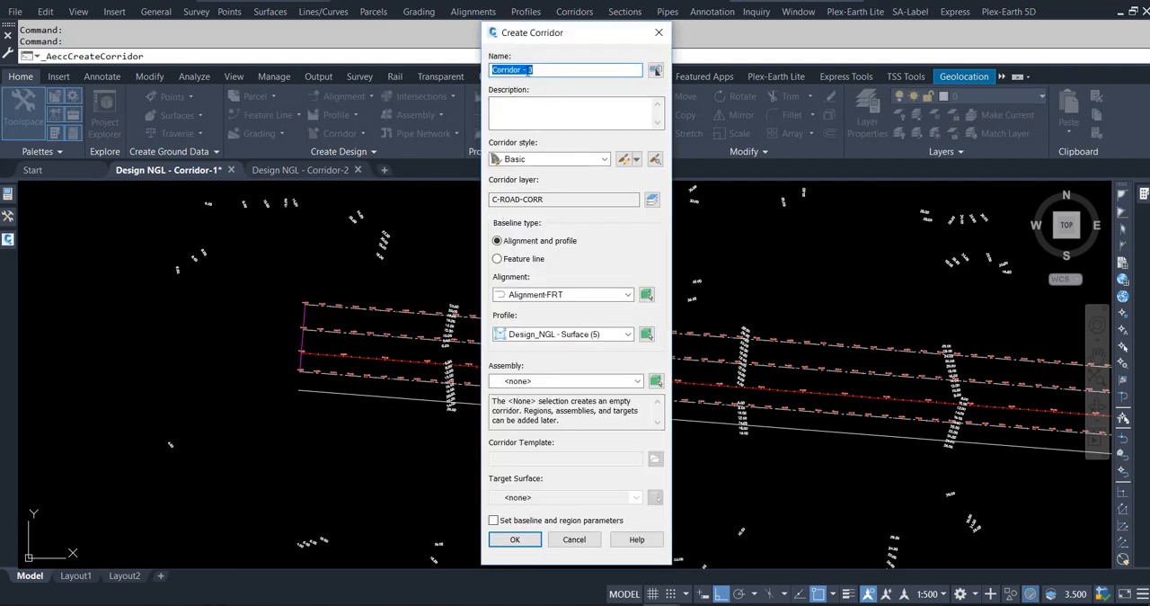
{"action": "left_click", "coordinate": [529, 69]}
{"action": "left_click", "coordinate": [575, 295]}
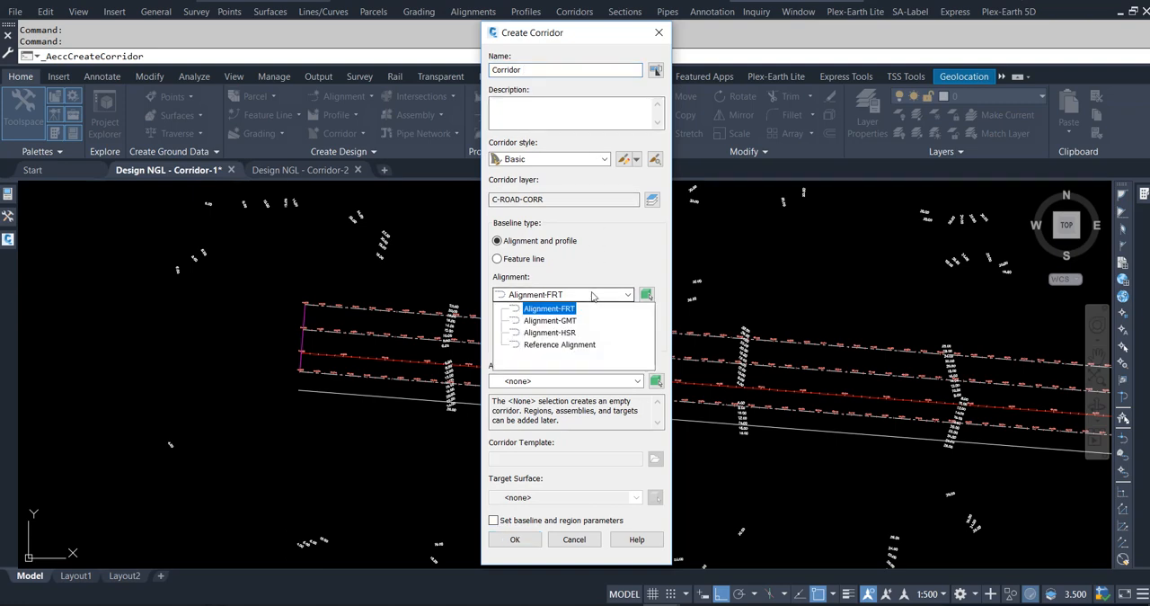
{"action": "left_click", "coordinate": [567, 345]}
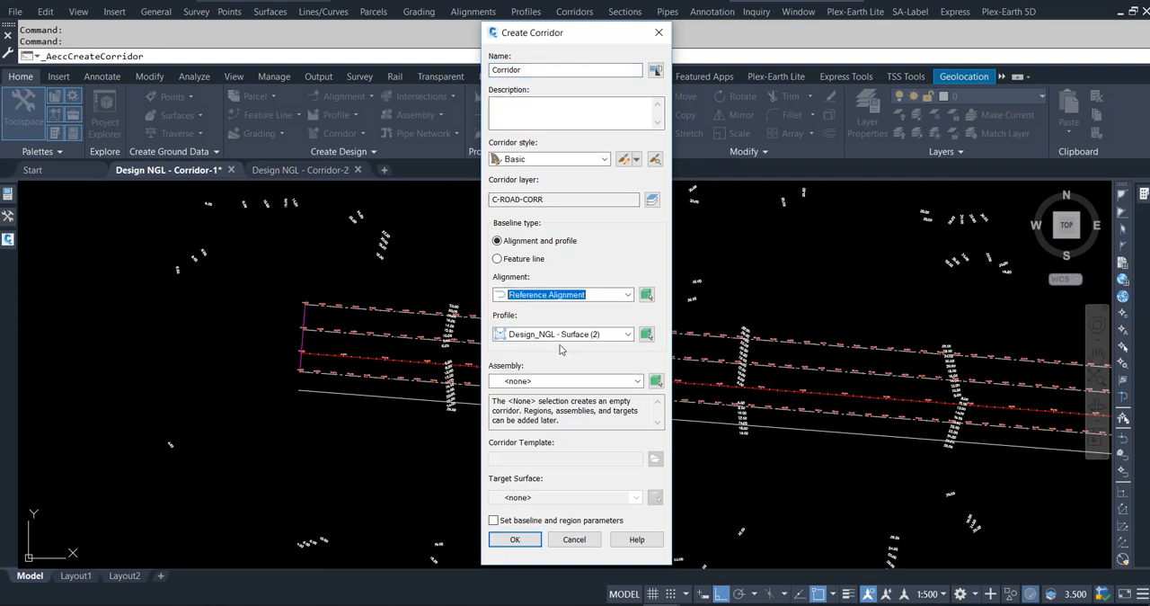
{"action": "left_click", "coordinate": [562, 335]}
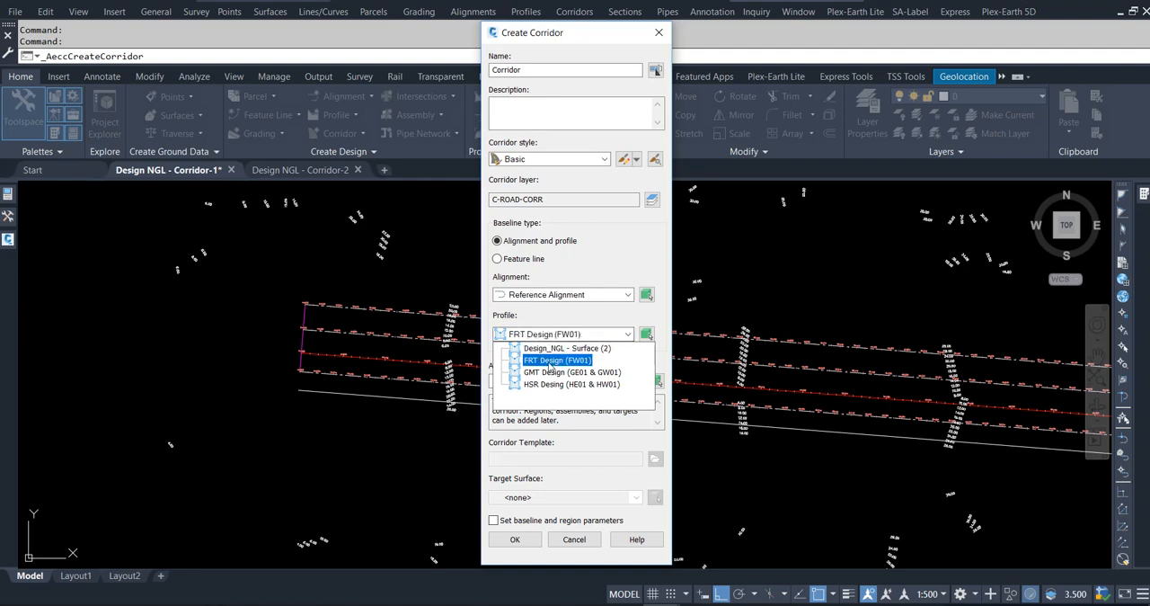
{"action": "left_click", "coordinate": [550, 361]}
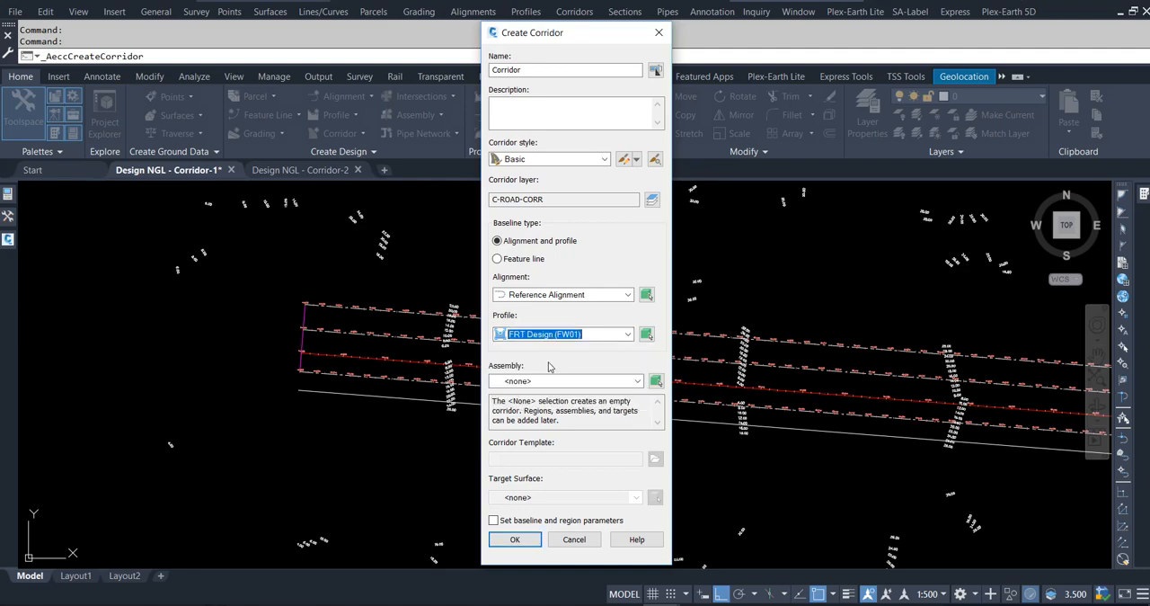
Assign the assembly to the corridor by picking its Base C/Line marker in the drawing.
{"action": "left_click", "coordinate": [656, 381]}
{"action": "scroll", "coordinate": [286, 411], "scroll_direction": "down", "scroll_amount": 6}
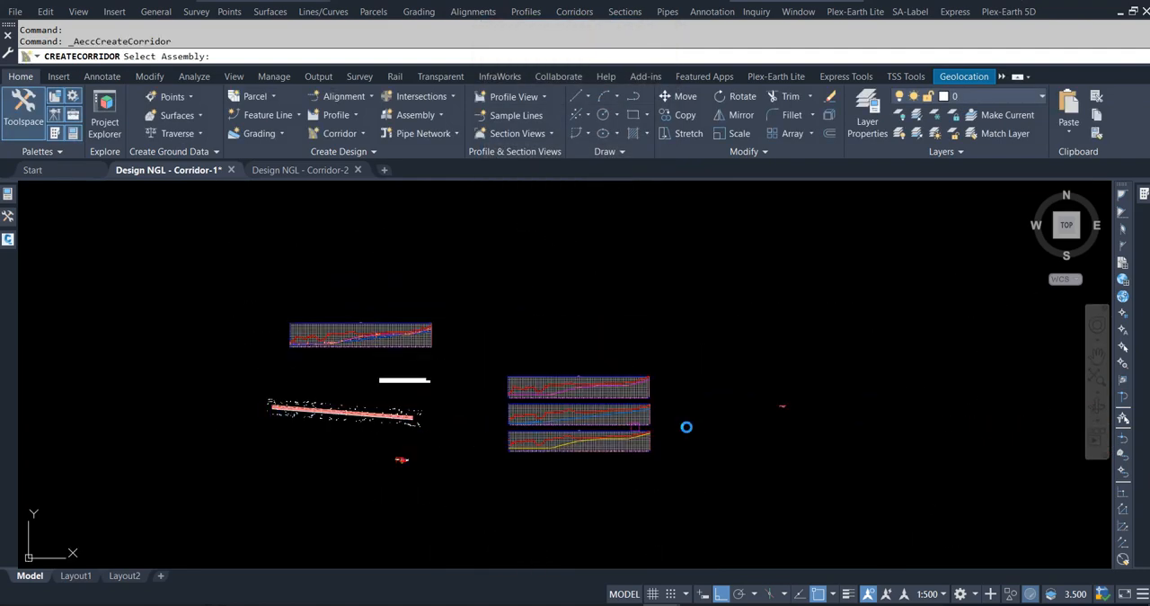
{"action": "scroll", "coordinate": [773, 407], "scroll_direction": "up", "scroll_amount": 10}
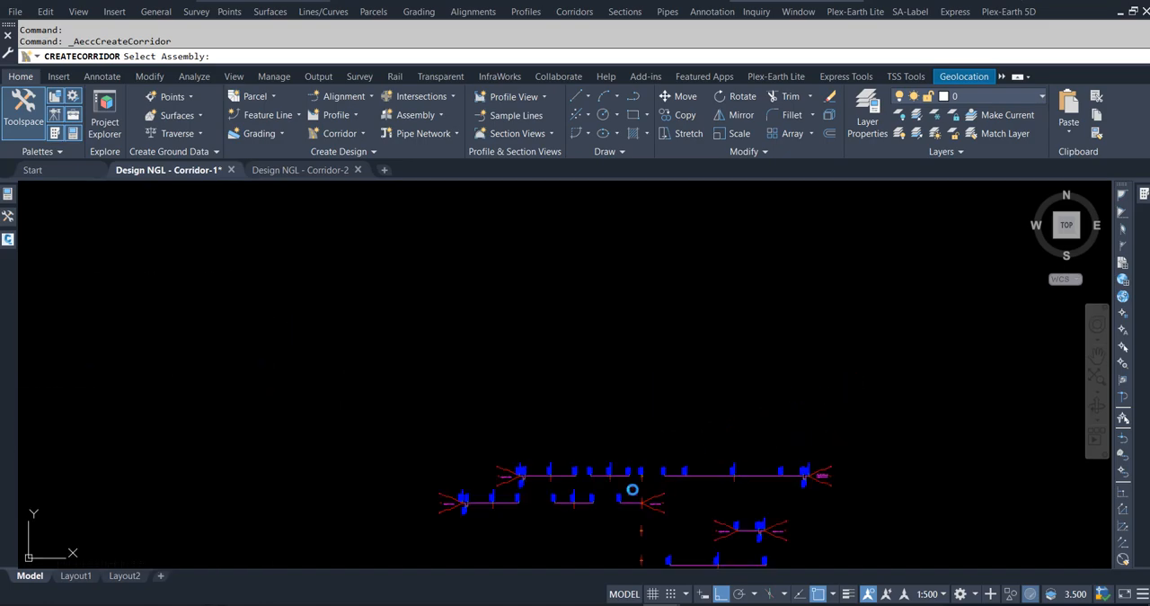
{"action": "scroll", "coordinate": [632, 489], "scroll_direction": "up", "scroll_amount": 5}
{"action": "left_click", "coordinate": [737, 361]}
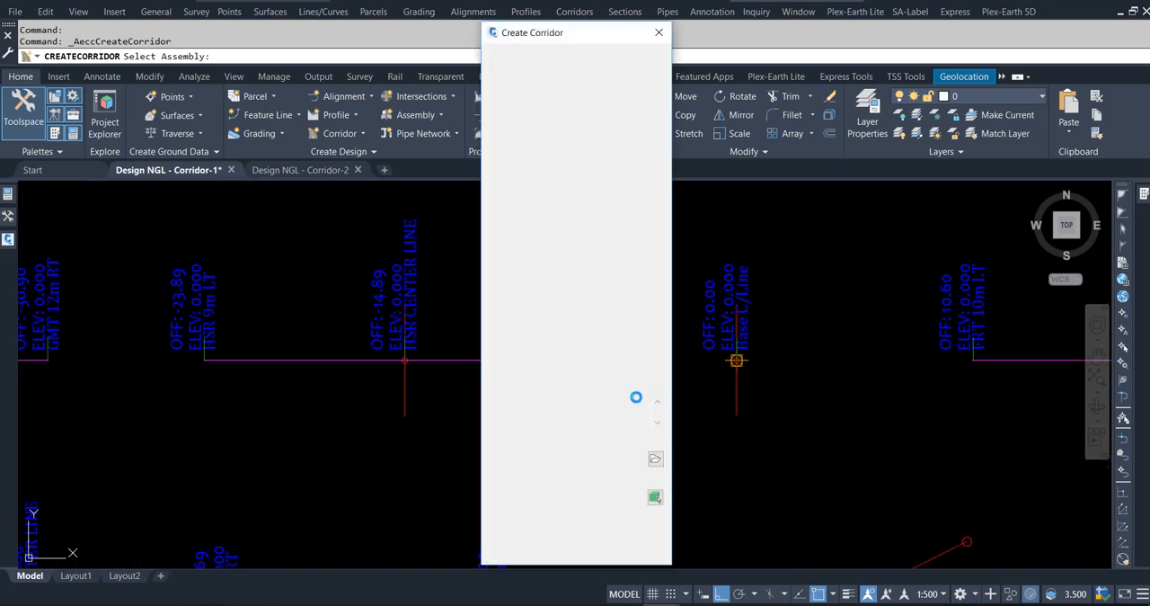
Set Design_NGL as the target surface, turn off setting baseline and region parameters, and create the corridor.
{"action": "left_click", "coordinate": [534, 497]}
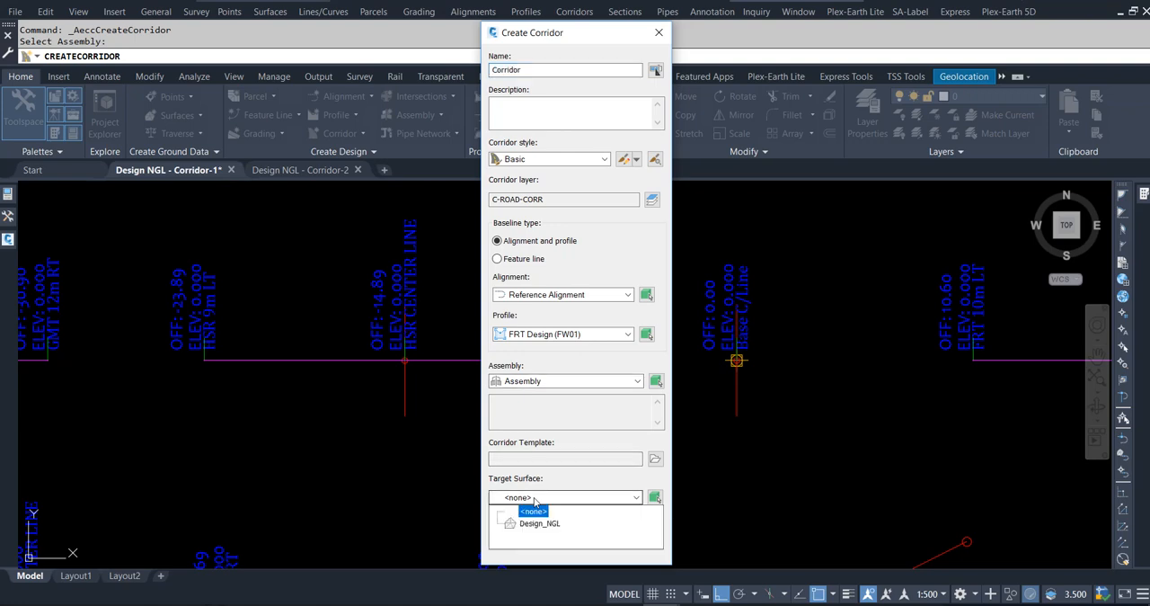
{"action": "left_click", "coordinate": [537, 525]}
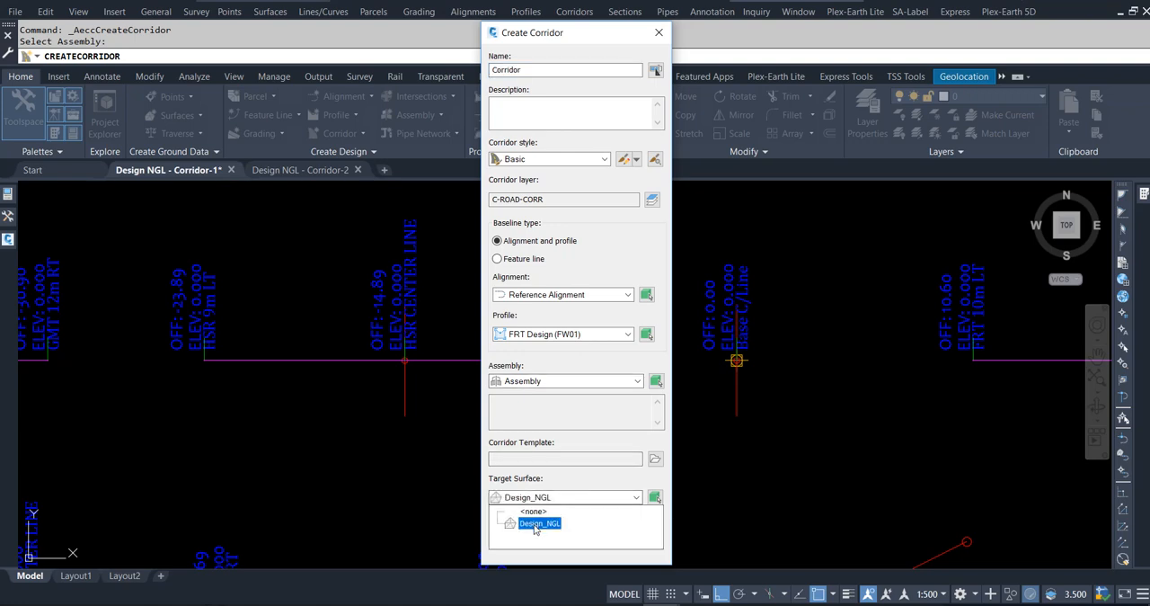
{"action": "left_click", "coordinate": [536, 525]}
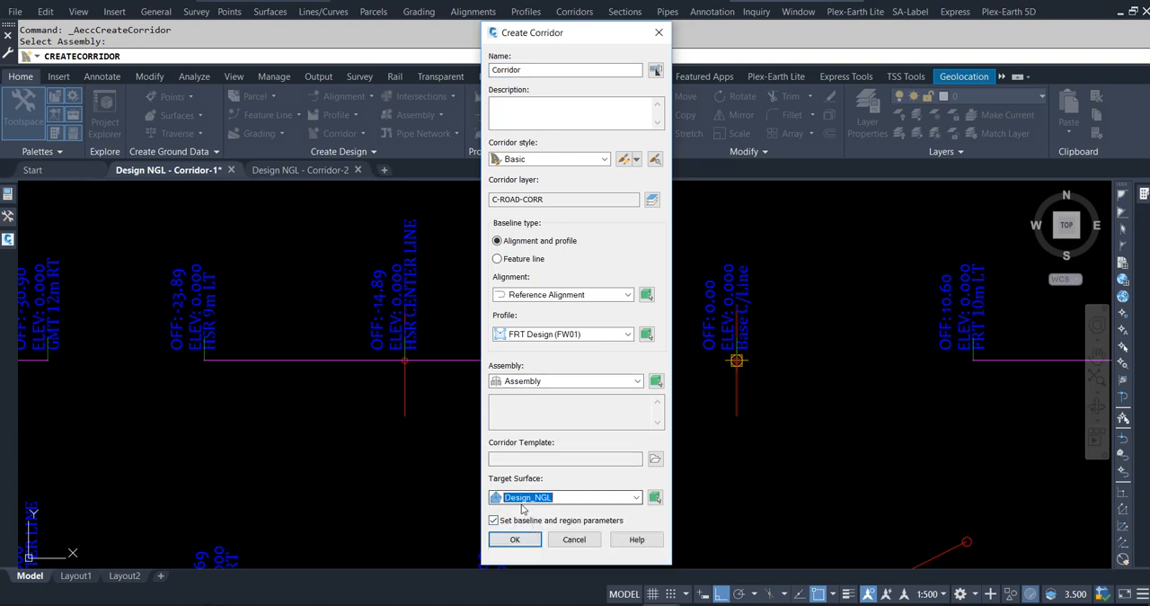
{"action": "left_click", "coordinate": [493, 521]}
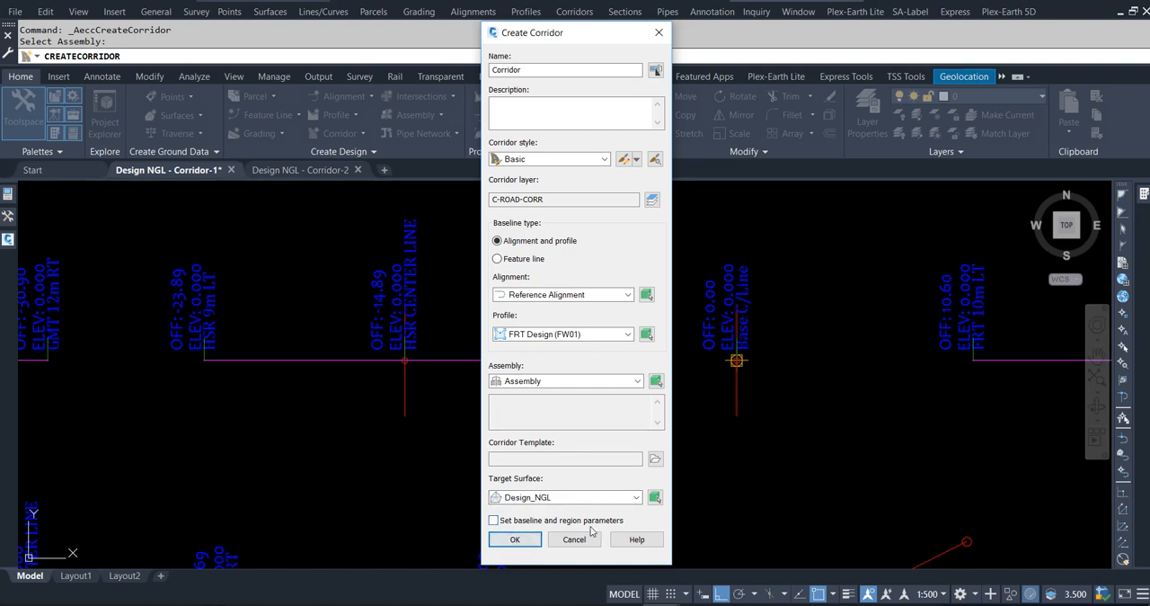
{"action": "left_click", "coordinate": [515, 540]}
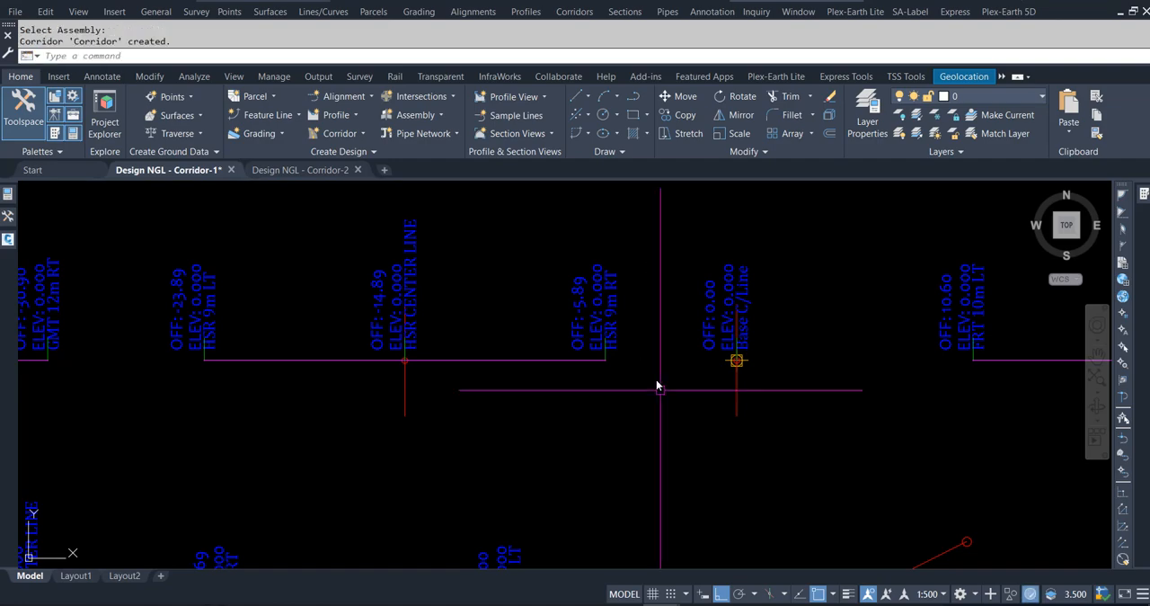
Add a corridor surface to the new corridor and build it from links with the Top code.
{"action": "scroll", "coordinate": [668, 358], "scroll_direction": "down", "scroll_amount": 4}
{"action": "scroll", "coordinate": [668, 358], "scroll_direction": "down", "scroll_amount": 5}
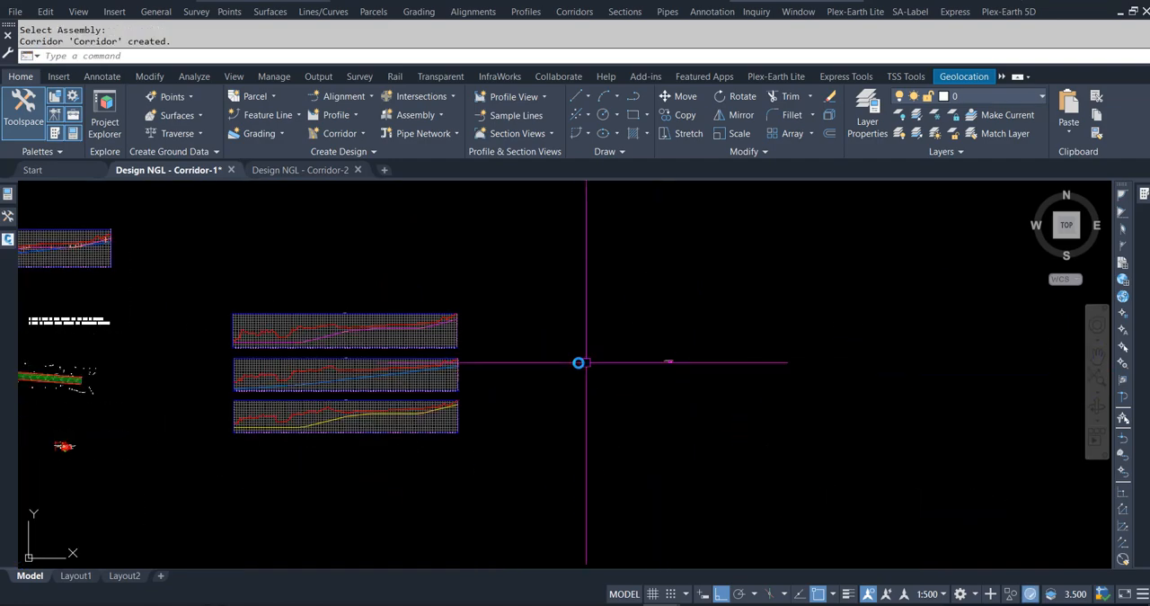
{"action": "scroll", "coordinate": [302, 358], "scroll_direction": "up", "scroll_amount": 8}
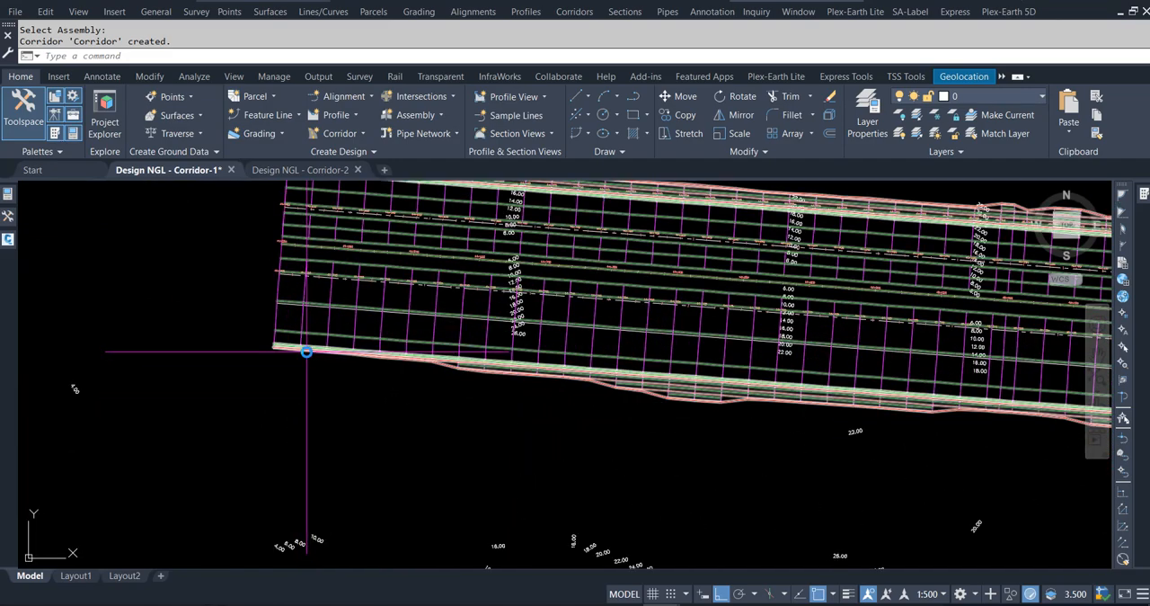
{"action": "left_click", "coordinate": [306, 351]}
{"action": "right_click", "coordinate": [307, 351]}
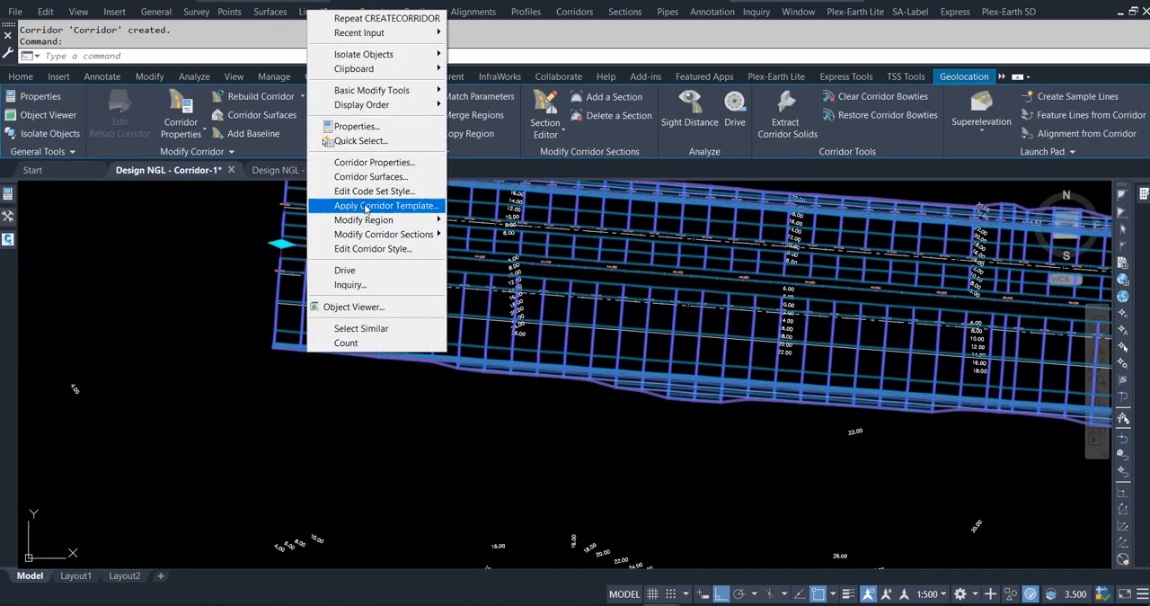
{"action": "left_click", "coordinate": [377, 160]}
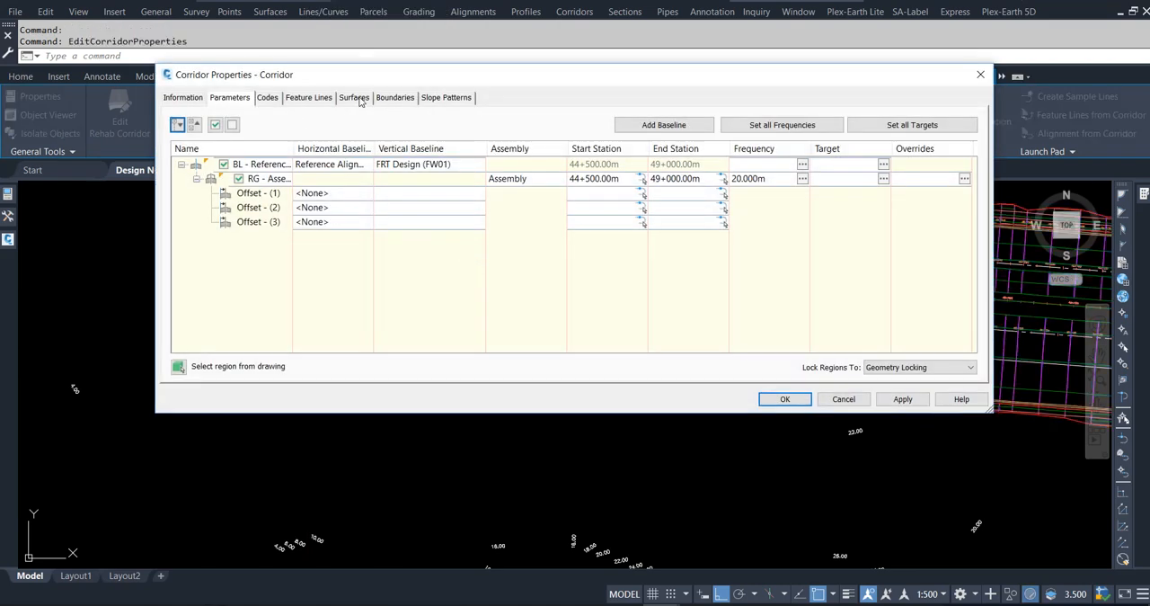
{"action": "left_click", "coordinate": [354, 97]}
{"action": "left_click", "coordinate": [178, 146]}
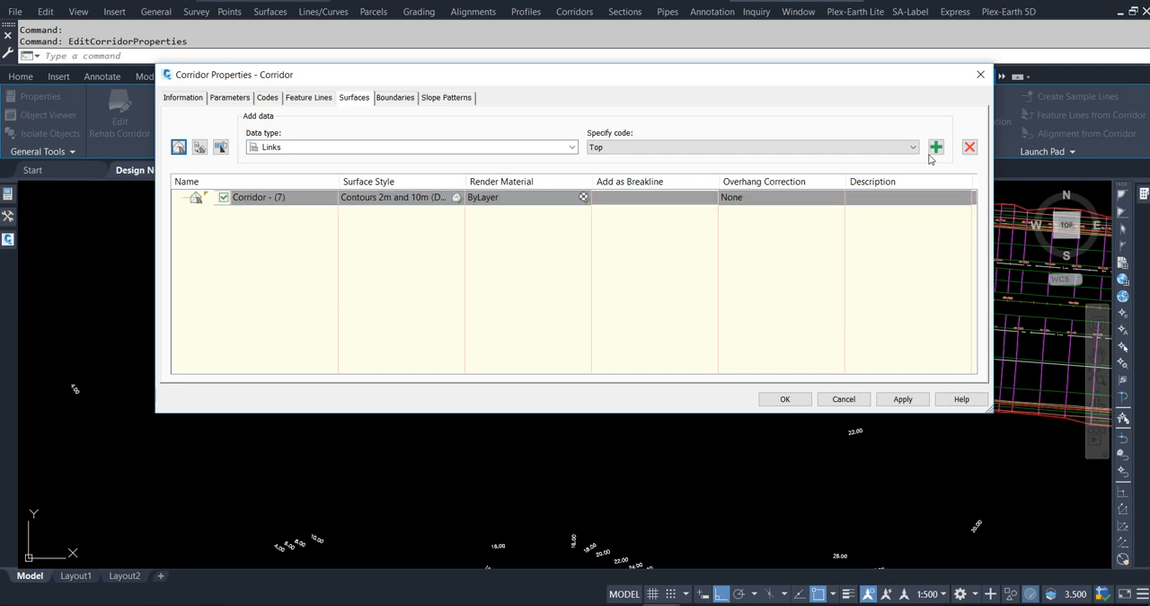
{"action": "left_click", "coordinate": [935, 147]}
Set the corridor surface's overhang correction to Top Links and add its Top links as breaklines.
{"action": "left_click", "coordinate": [739, 199]}
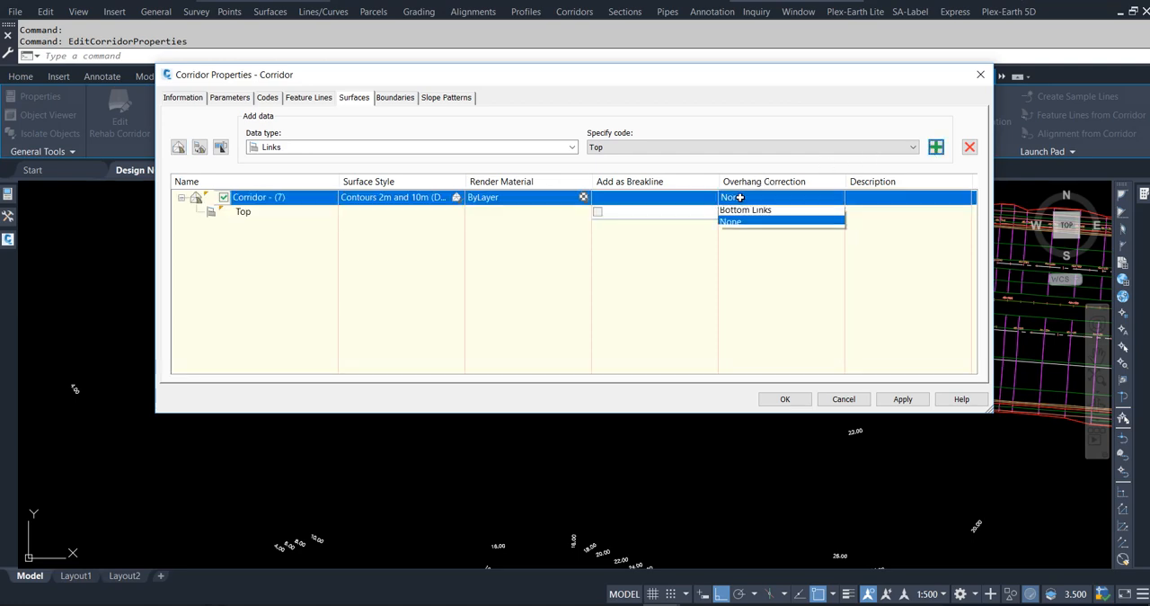
{"action": "left_click", "coordinate": [746, 218]}
{"action": "left_click", "coordinate": [598, 212]}
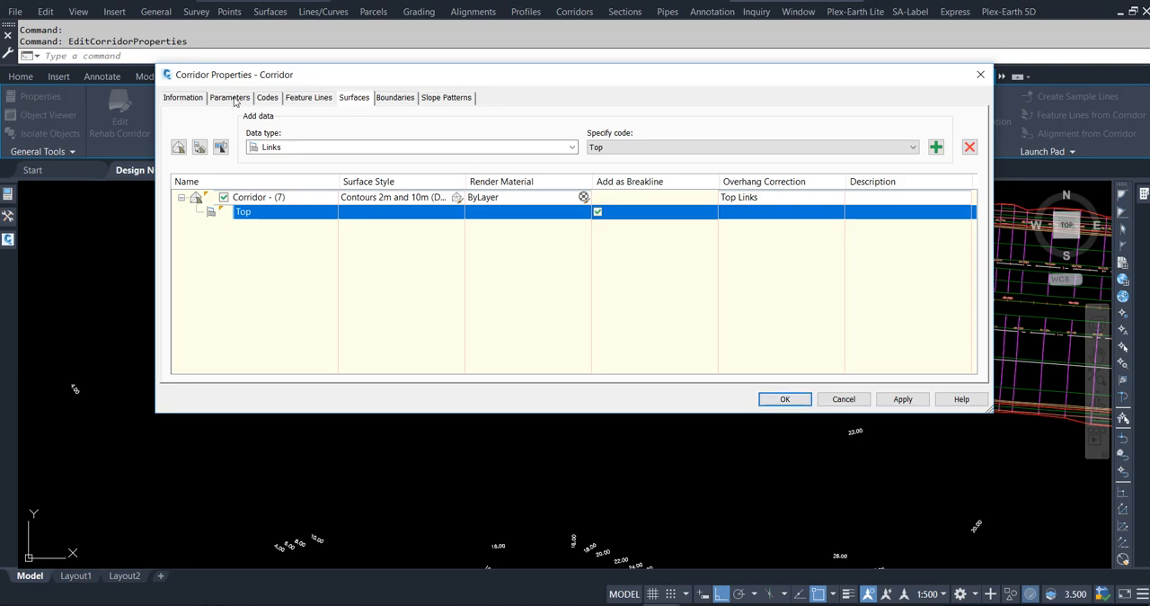
Set the region's horizontal baseline assembly frequency to 25 m along tangents, curves and spirals.
{"action": "left_click", "coordinate": [231, 98]}
{"action": "left_click", "coordinate": [801, 178]}
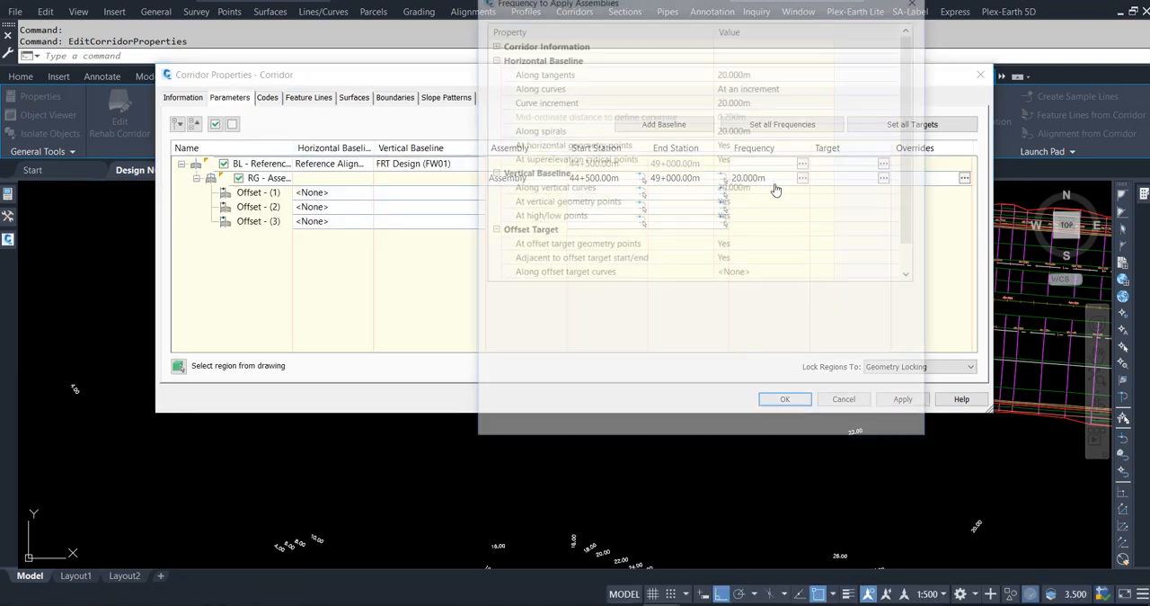
{"action": "left_click", "coordinate": [750, 71]}
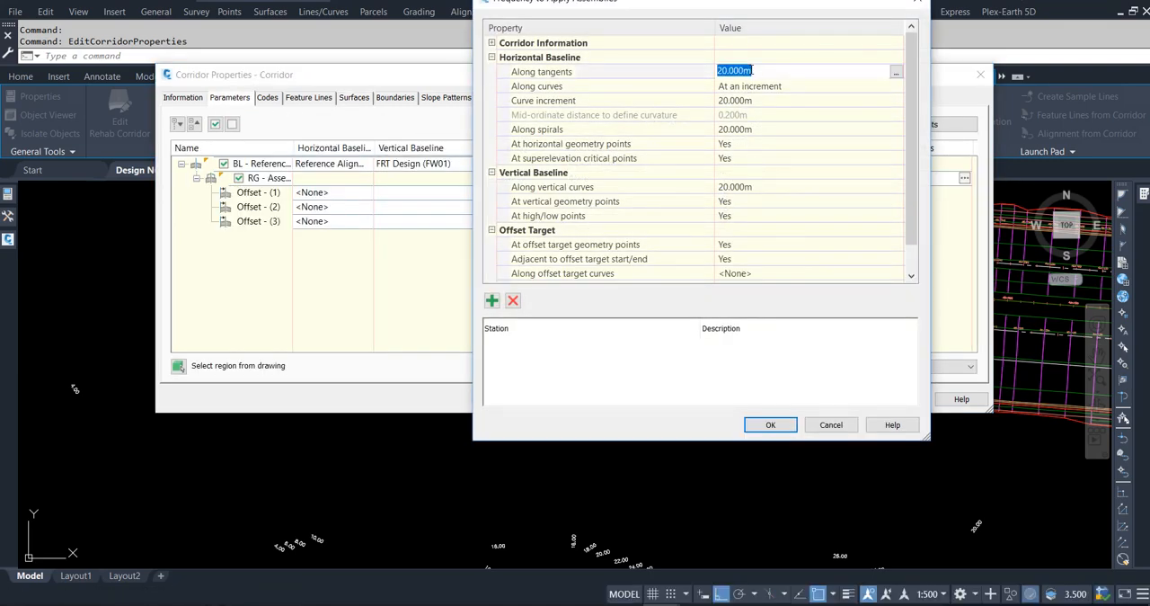
{"action": "type", "text": "25"}
{"action": "key", "text": "Return"}
{"action": "left_click", "coordinate": [762, 101]}
{"action": "type", "text": "25"}
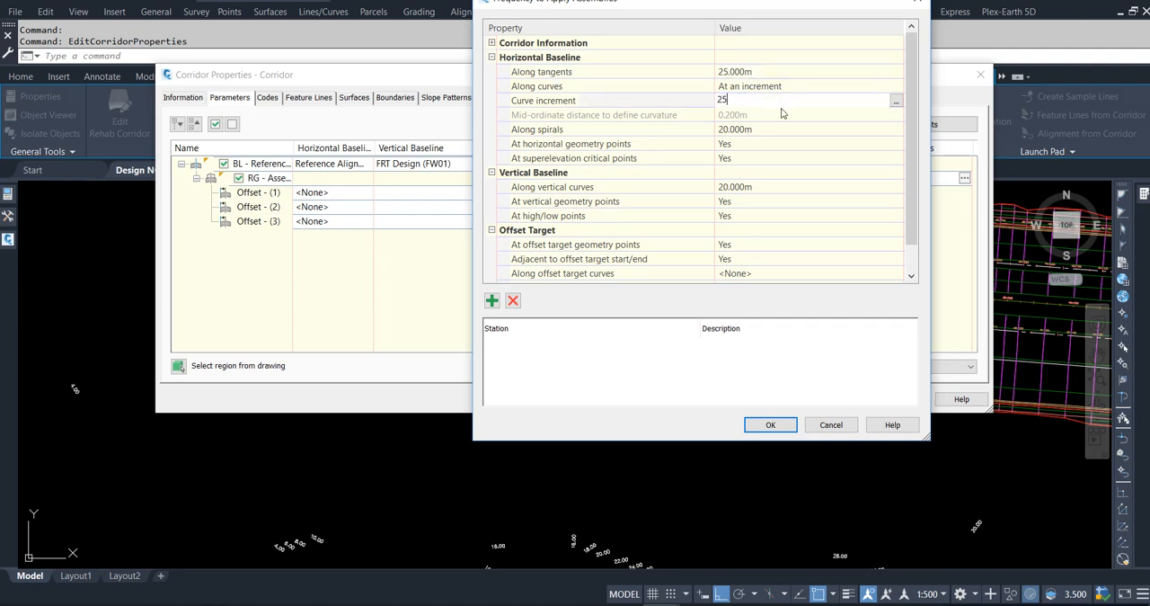
{"action": "key", "text": "Return"}
{"action": "left_click", "coordinate": [774, 133]}
{"action": "type", "text": "25"}
{"action": "key", "text": "Return"}
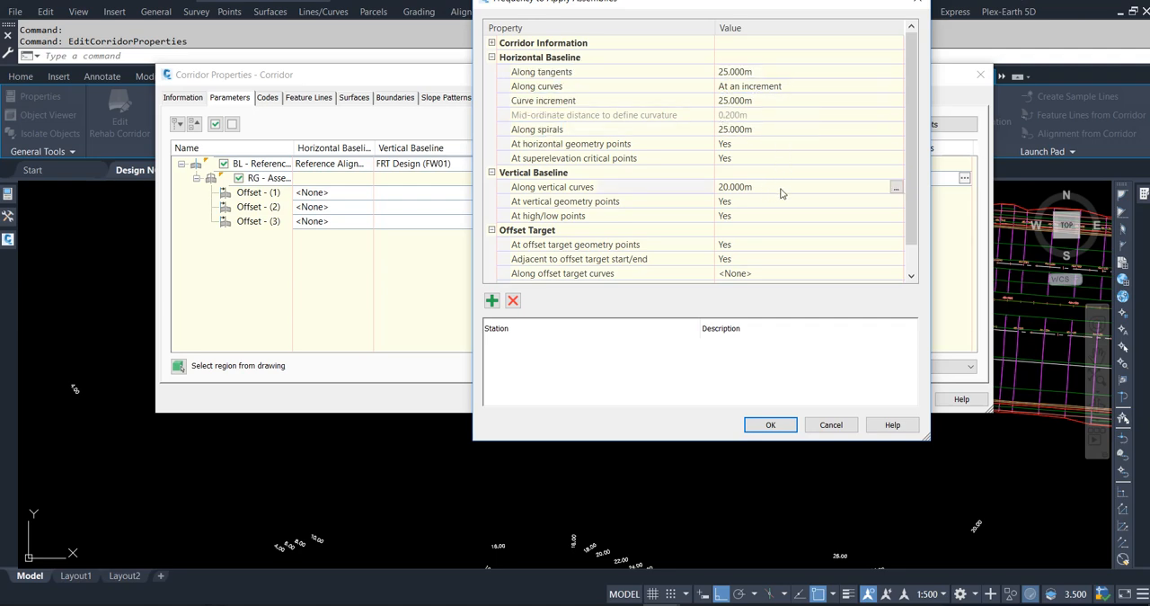
Set the region's frequency along vertical curves to 25 m and apply the corridor changes with a rebuild.
{"action": "left_click", "coordinate": [766, 187]}
{"action": "type", "text": "25"}
{"action": "left_click", "coordinate": [770, 424]}
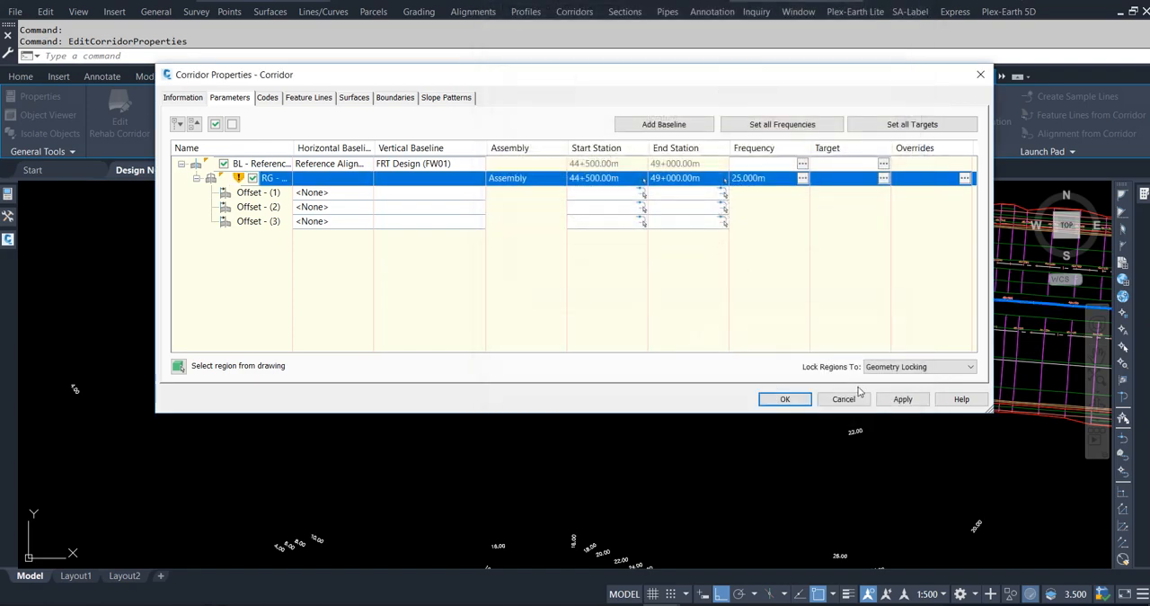
{"action": "left_click", "coordinate": [902, 399]}
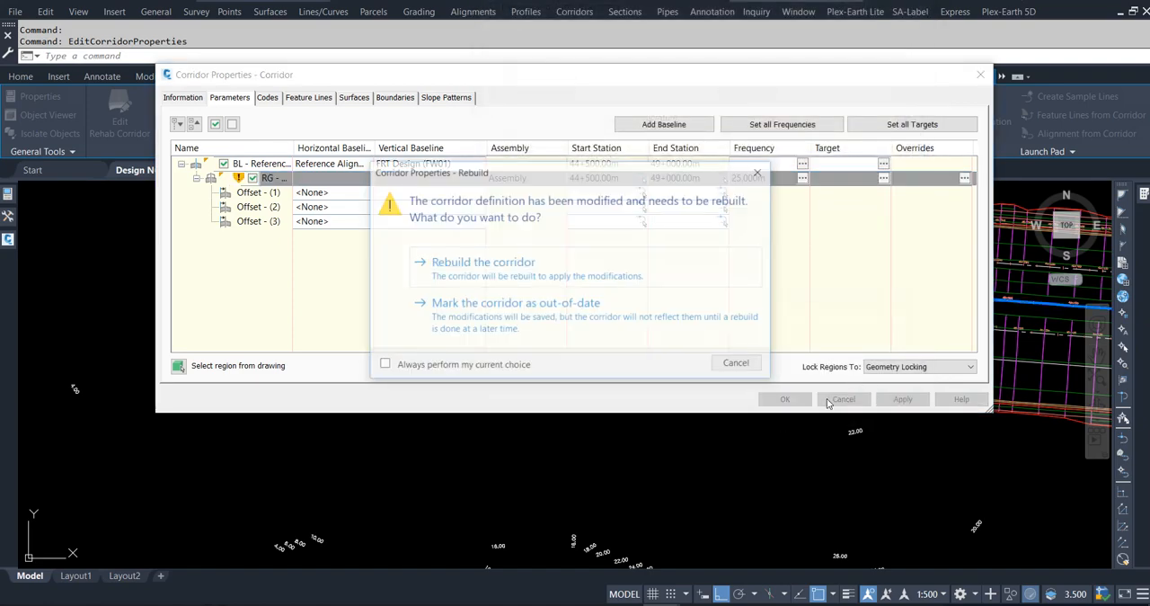
{"action": "left_click", "coordinate": [485, 264]}
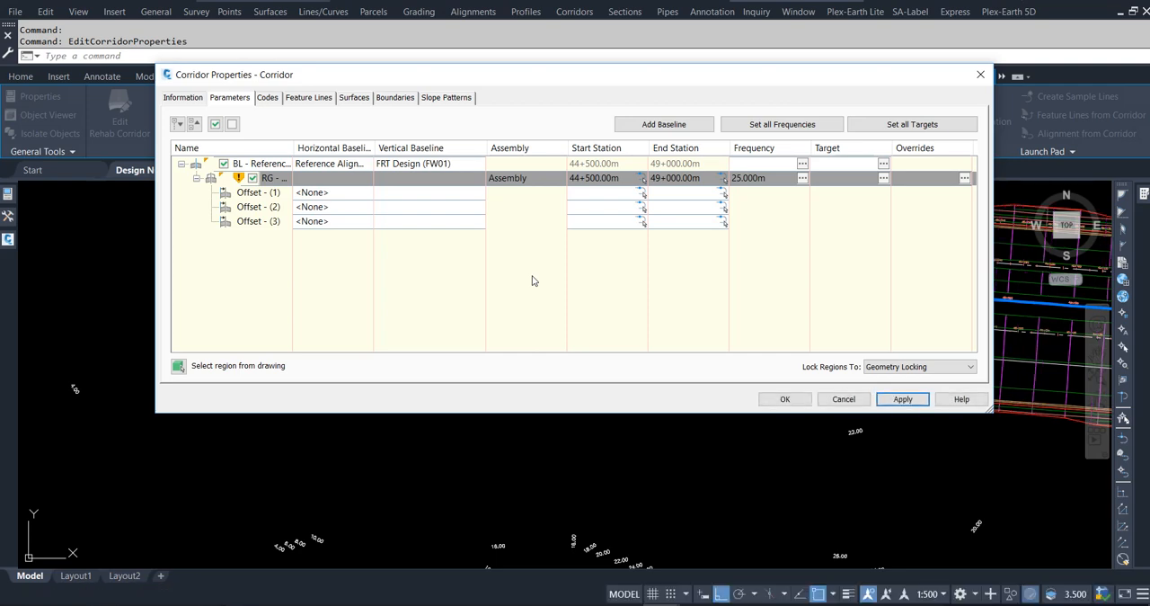
{"action": "left_click", "coordinate": [784, 399]}
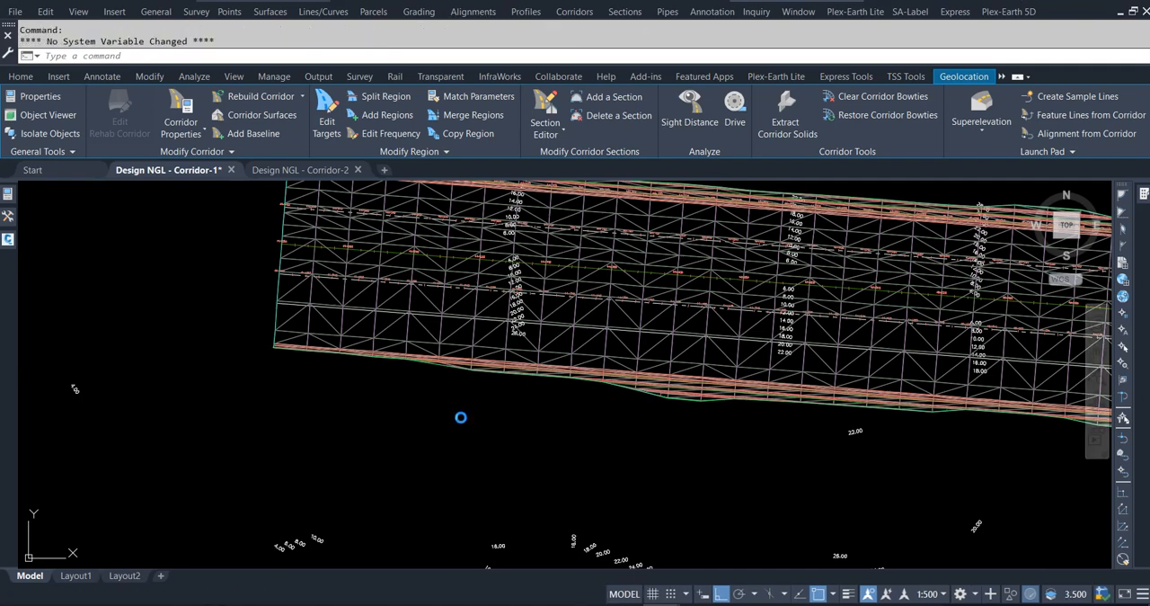
Show the corridor's TIN surface in the Object Viewer from the SW Isometric view.
{"action": "key", "text": "Escape"}
{"action": "left_click", "coordinate": [460, 369]}
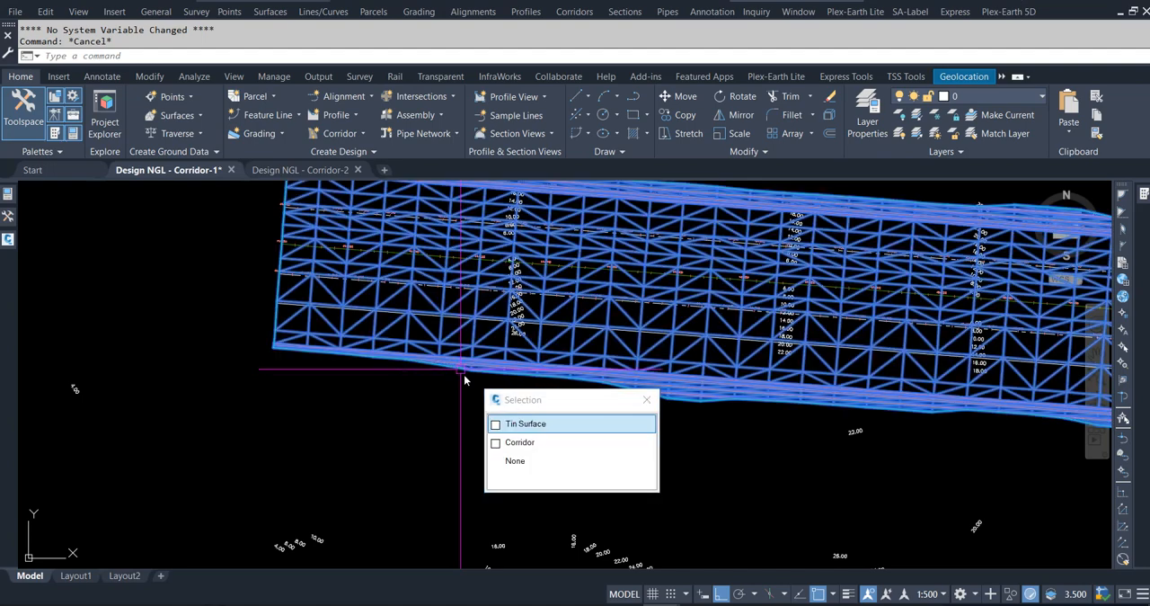
{"action": "left_click", "coordinate": [490, 424]}
{"action": "right_click", "coordinate": [451, 389]}
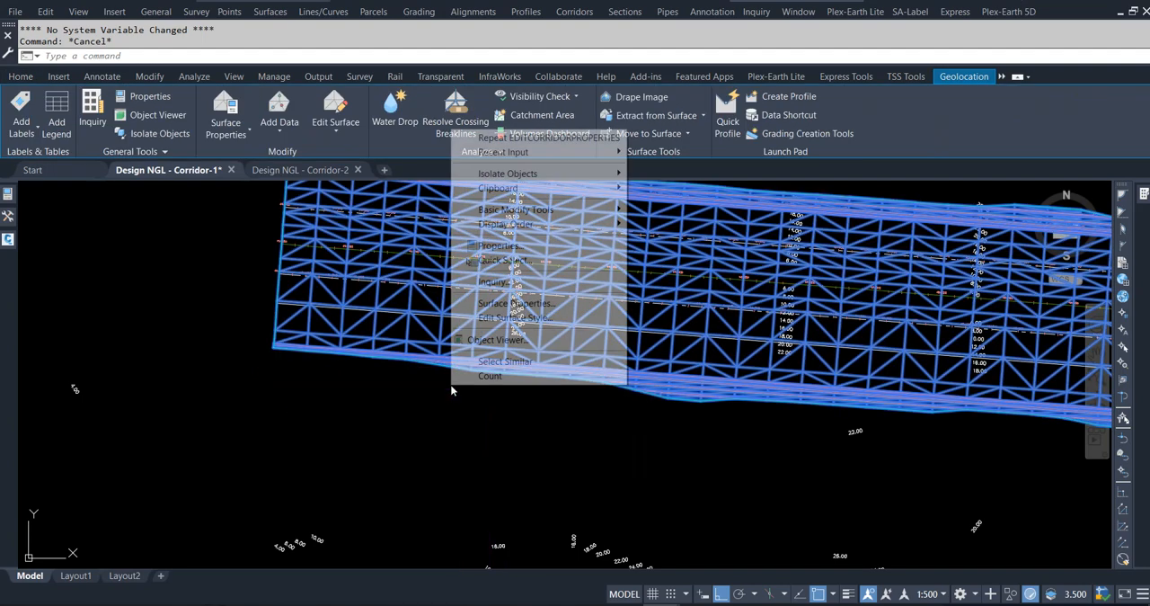
{"action": "left_click", "coordinate": [490, 339]}
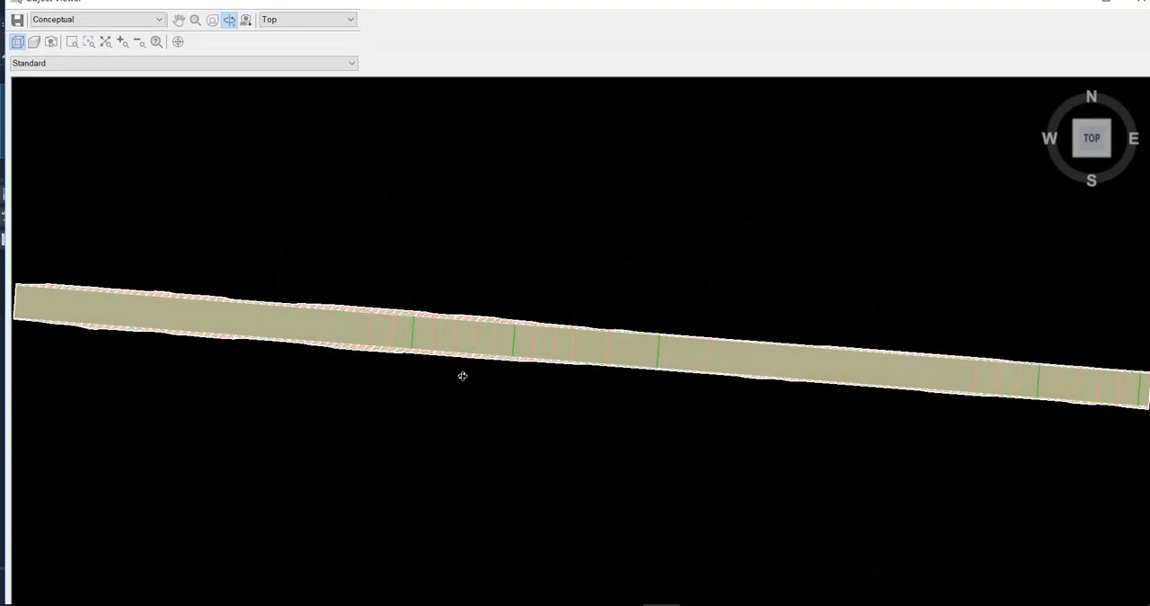
{"action": "left_click_drag", "start_coordinate": [463, 376], "coordinate": [832, 374]}
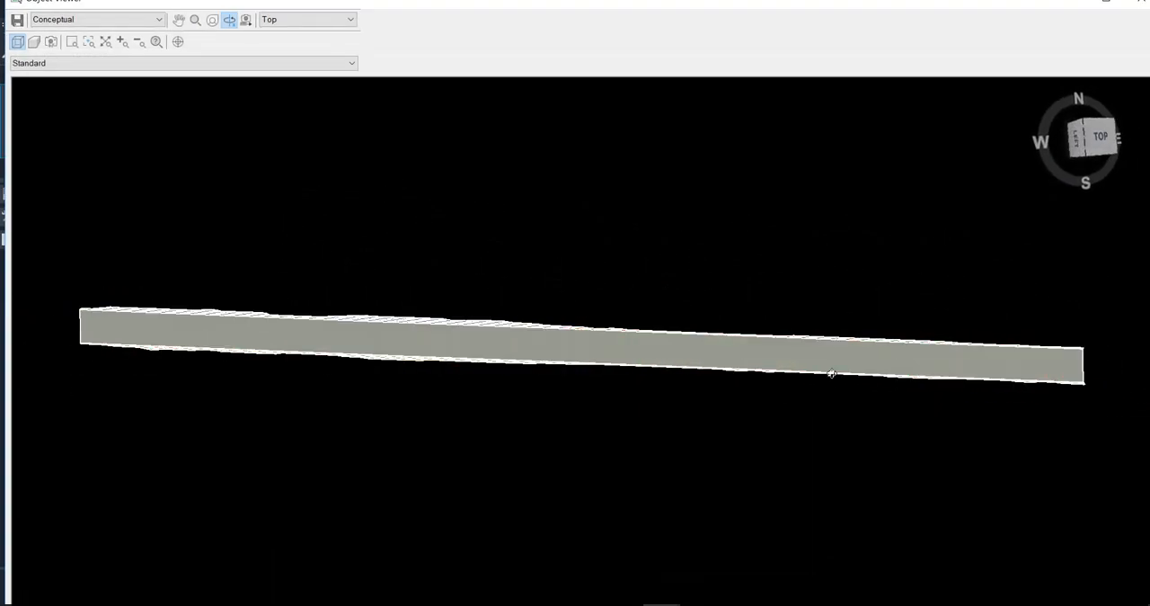
{"action": "left_click", "coordinate": [351, 19]}
{"action": "left_click", "coordinate": [328, 90]}
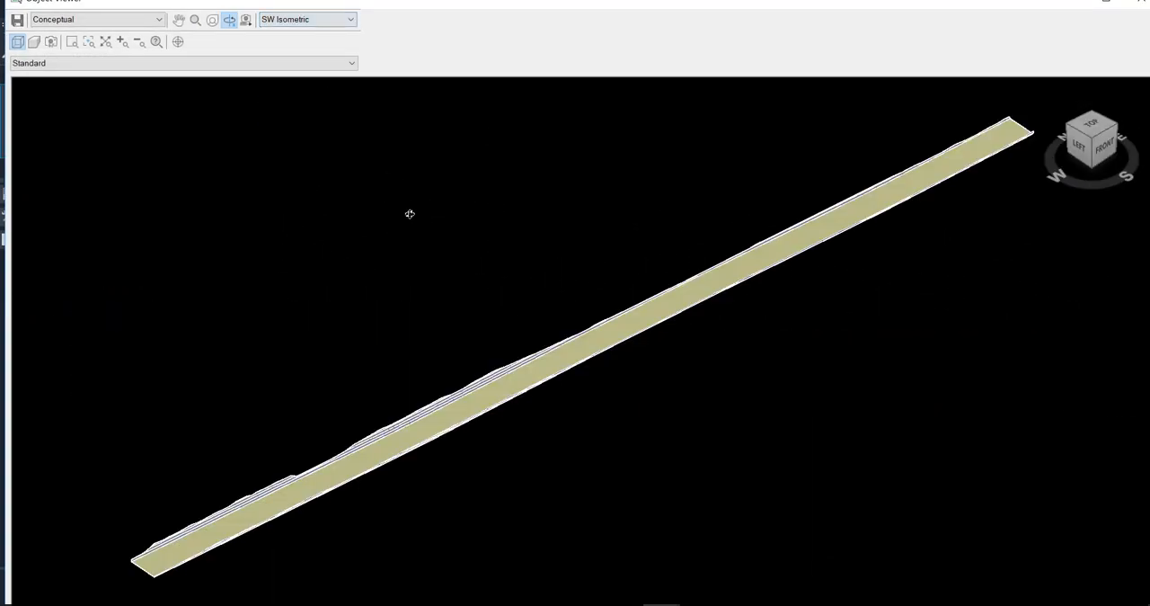
Examine the trench surface's benched side slopes and flat base along its length in 3D, and close the viewer.
{"action": "scroll", "coordinate": [221, 552], "scroll_direction": "up", "scroll_amount": 2}
{"action": "scroll", "coordinate": [393, 464], "scroll_direction": "up", "scroll_amount": 2}
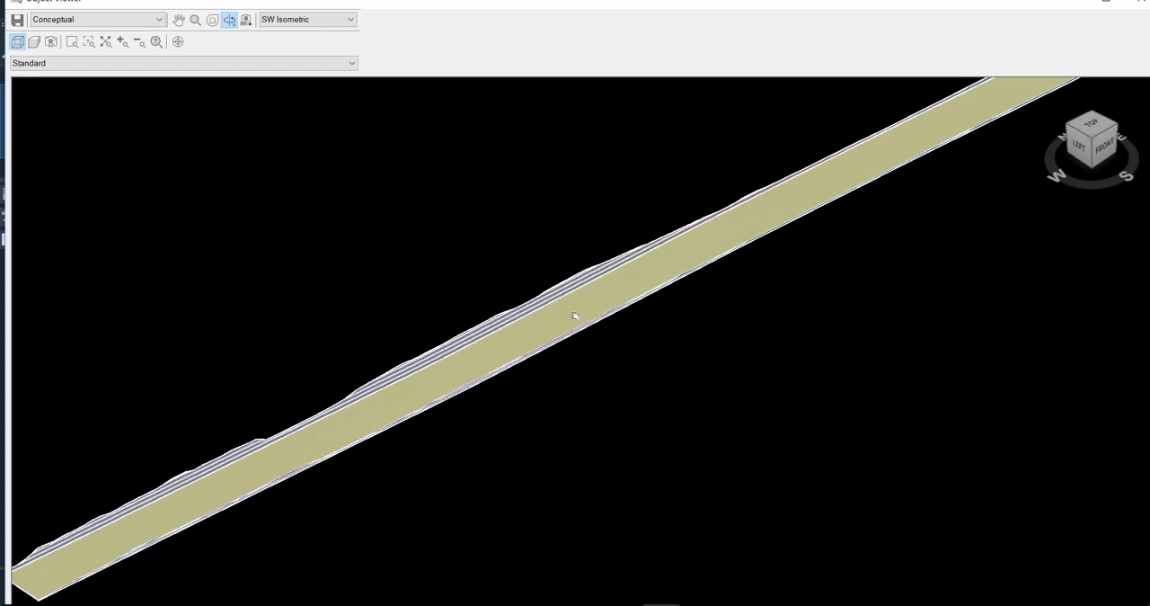
{"action": "scroll", "coordinate": [513, 379], "scroll_direction": "down", "scroll_amount": 2}
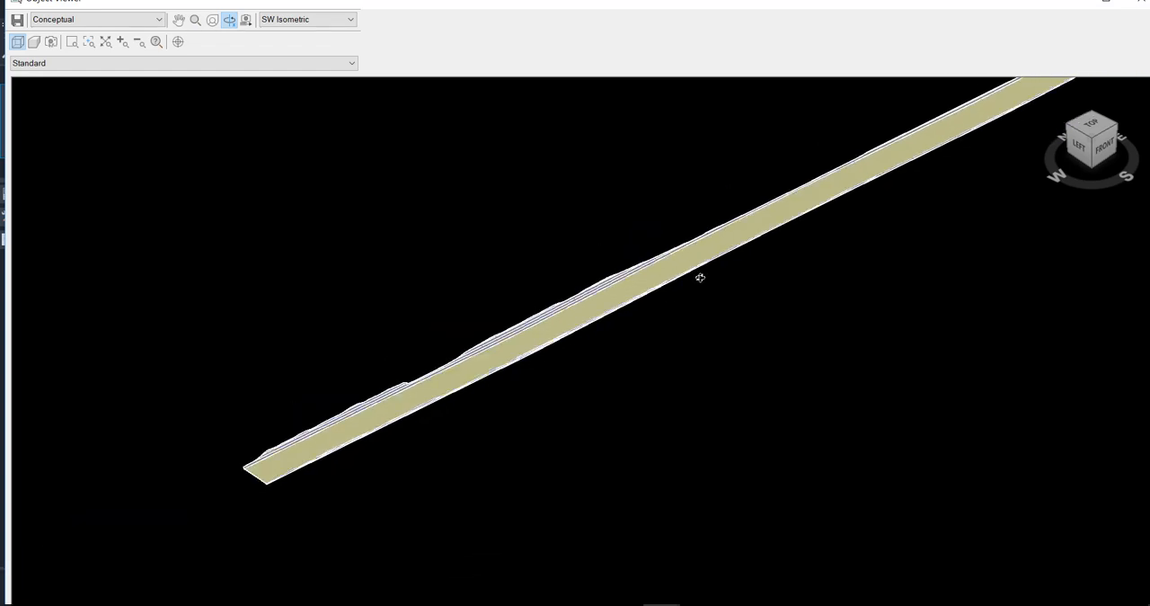
{"action": "middle_click_drag", "start_coordinate": [701, 277], "coordinate": [553, 423]}
{"action": "scroll", "coordinate": [802, 270], "scroll_direction": "up", "scroll_amount": 2}
{"action": "scroll", "coordinate": [525, 271], "scroll_direction": "up", "scroll_amount": 2}
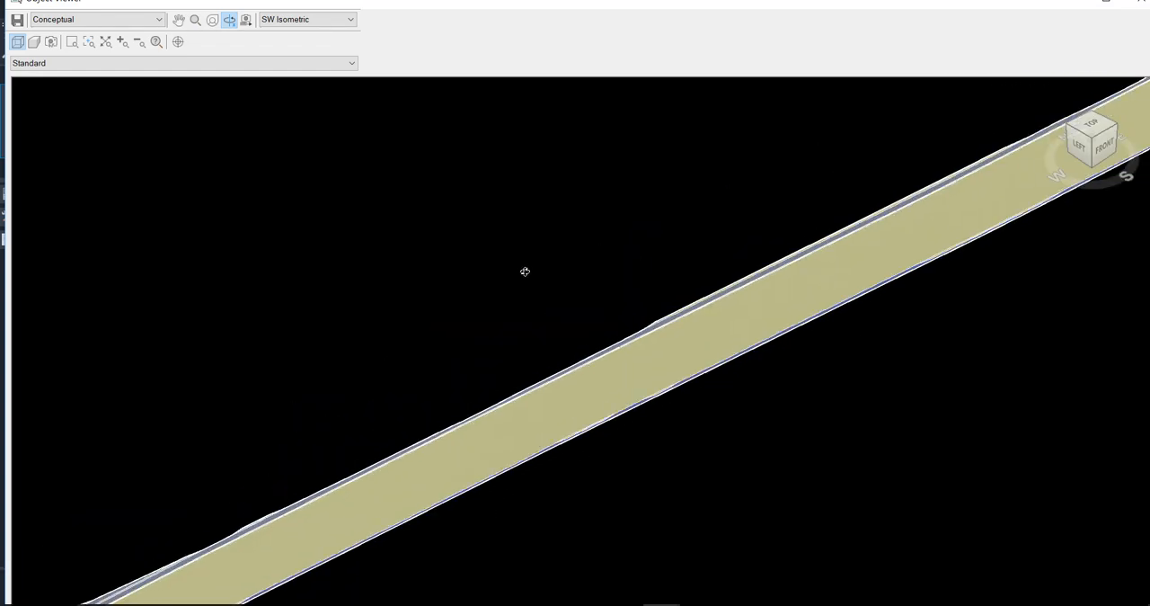
{"action": "scroll", "coordinate": [622, 229], "scroll_direction": "down", "scroll_amount": 3}
{"action": "scroll", "coordinate": [856, 233], "scroll_direction": "up", "scroll_amount": 3}
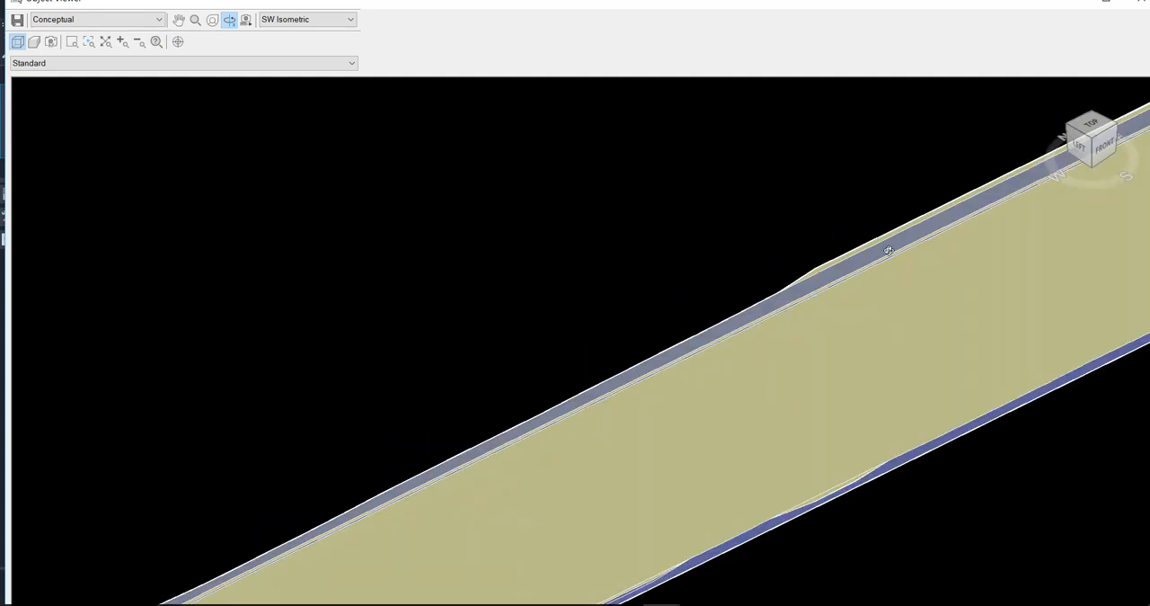
{"action": "scroll", "coordinate": [599, 192], "scroll_direction": "down", "scroll_amount": 3}
{"action": "scroll", "coordinate": [604, 337], "scroll_direction": "down", "scroll_amount": 3}
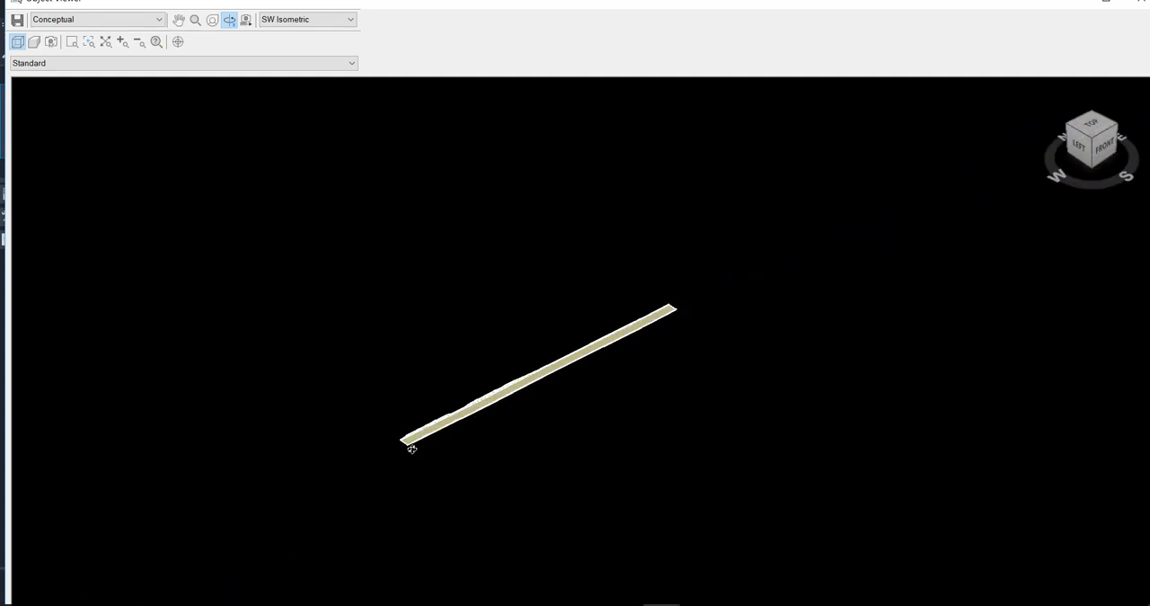
{"action": "scroll", "coordinate": [409, 452], "scroll_direction": "up", "scroll_amount": 5}
{"action": "middle_click_drag", "start_coordinate": [468, 456], "coordinate": [764, 182]}
{"action": "scroll", "coordinate": [705, 216], "scroll_direction": "down", "scroll_amount": 2}
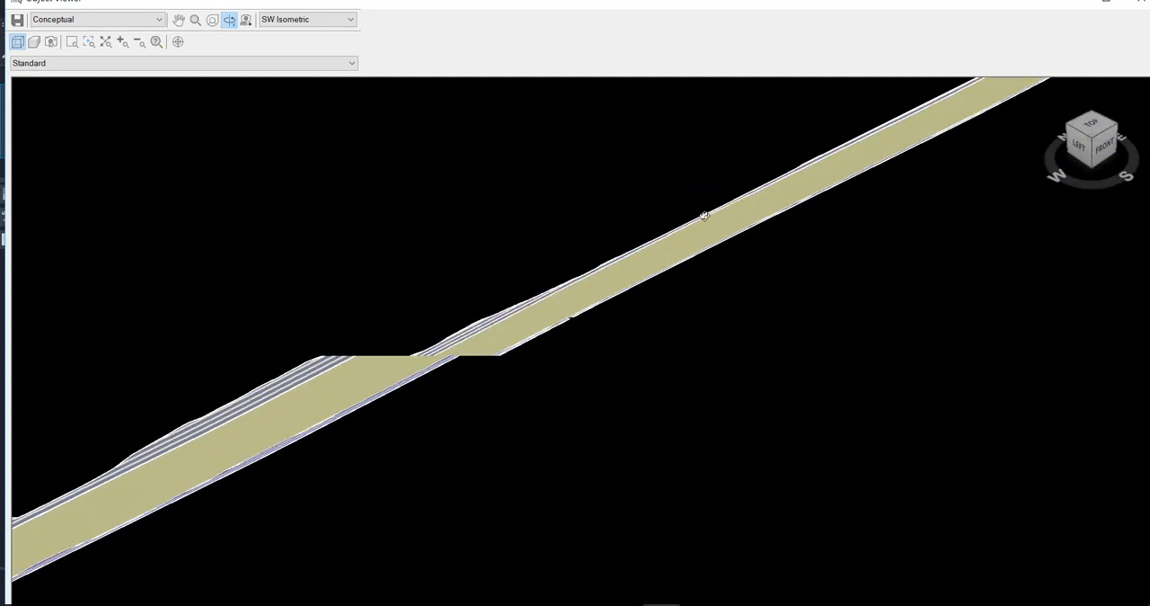
{"action": "middle_click_drag", "start_coordinate": [361, 438], "coordinate": [638, 346]}
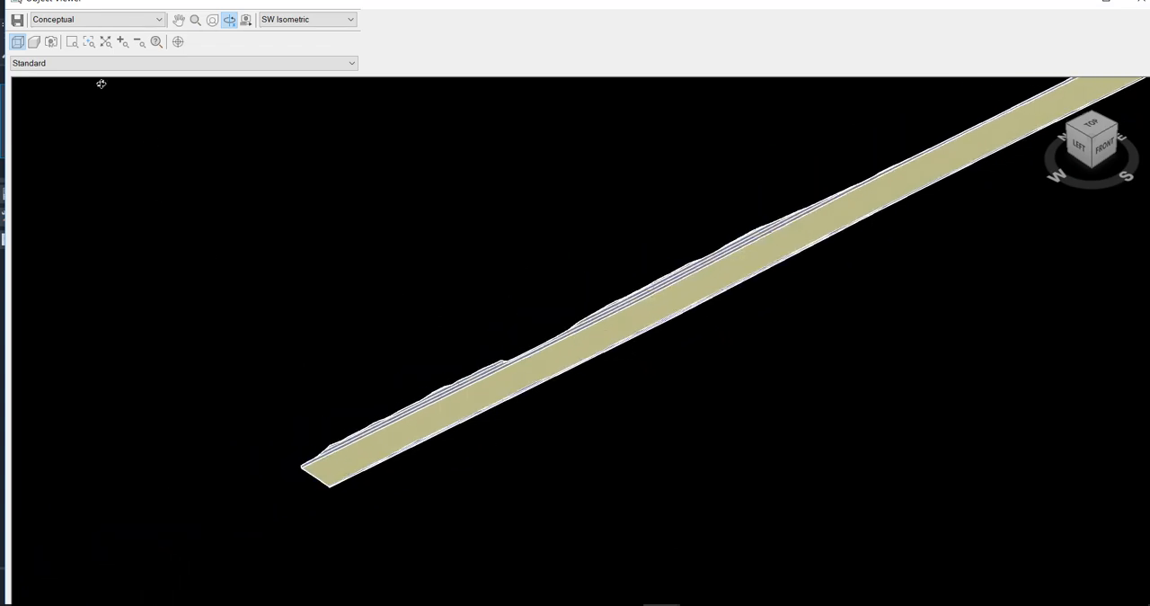
{"action": "scroll", "coordinate": [685, 302], "scroll_direction": "up", "scroll_amount": 5}
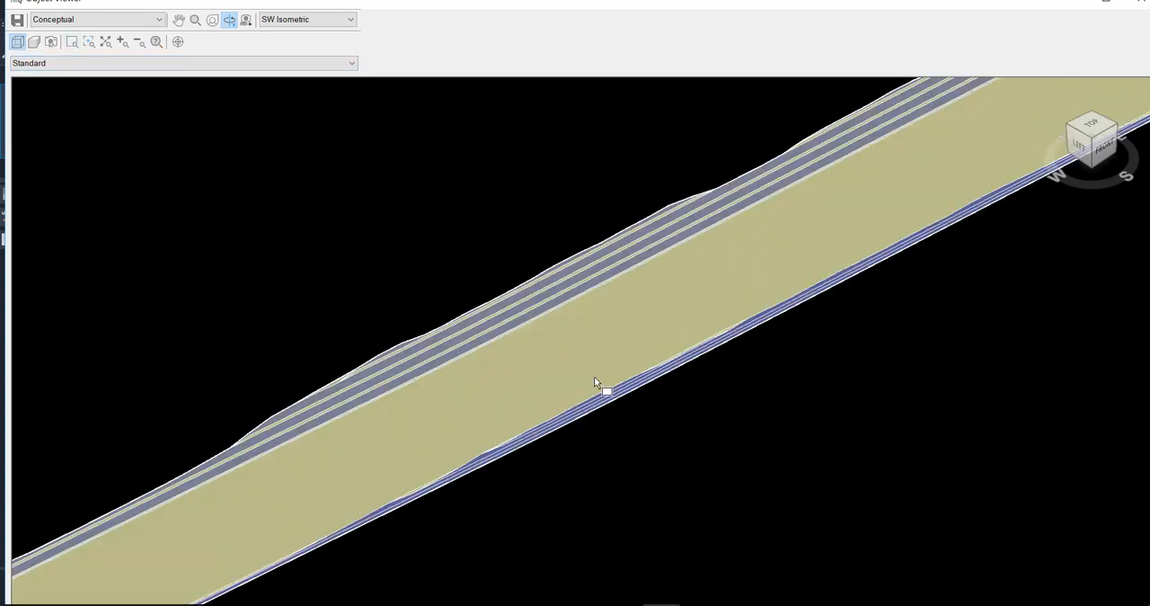
{"action": "scroll", "coordinate": [513, 425], "scroll_direction": "up", "scroll_amount": 3}
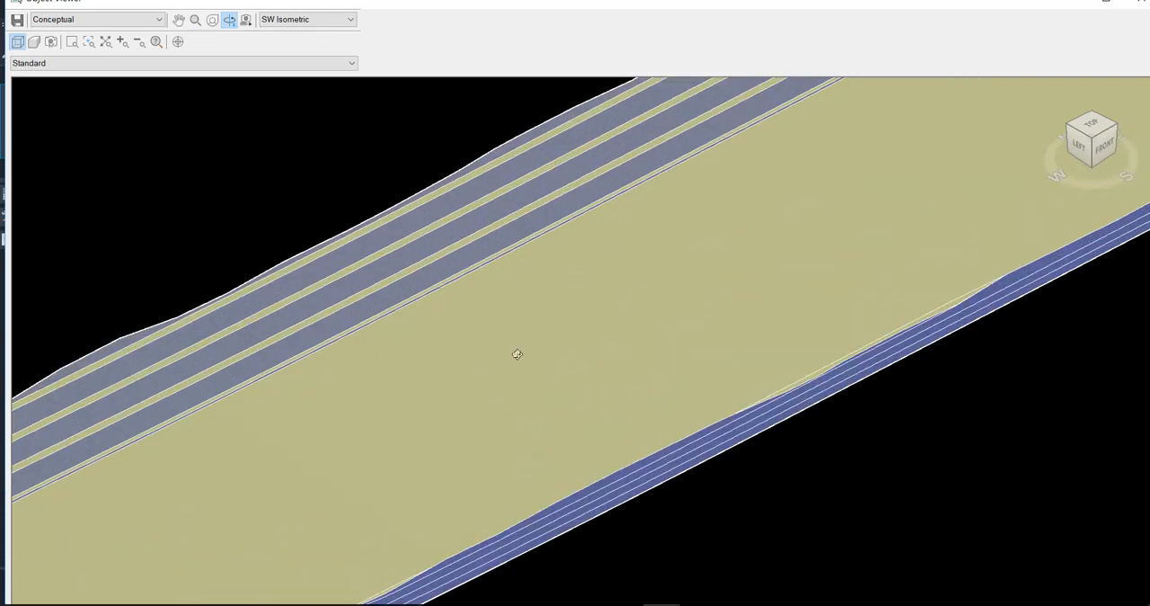
{"action": "scroll", "coordinate": [517, 355], "scroll_direction": "down", "scroll_amount": 6}
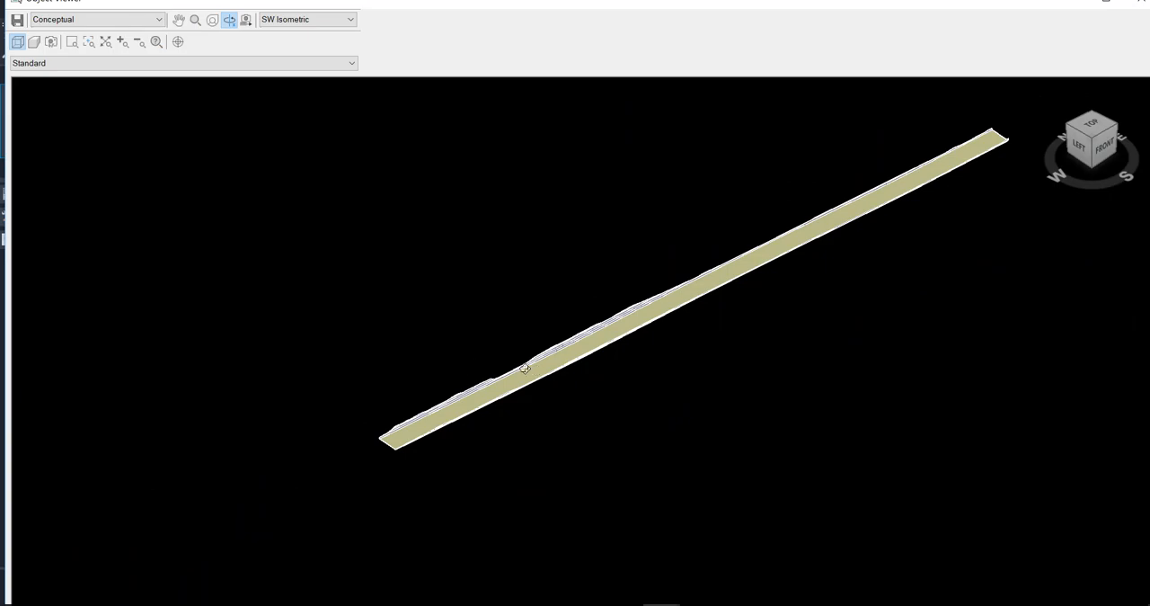
{"action": "key", "text": "Escape"}
{"action": "key", "text": "Escape"}
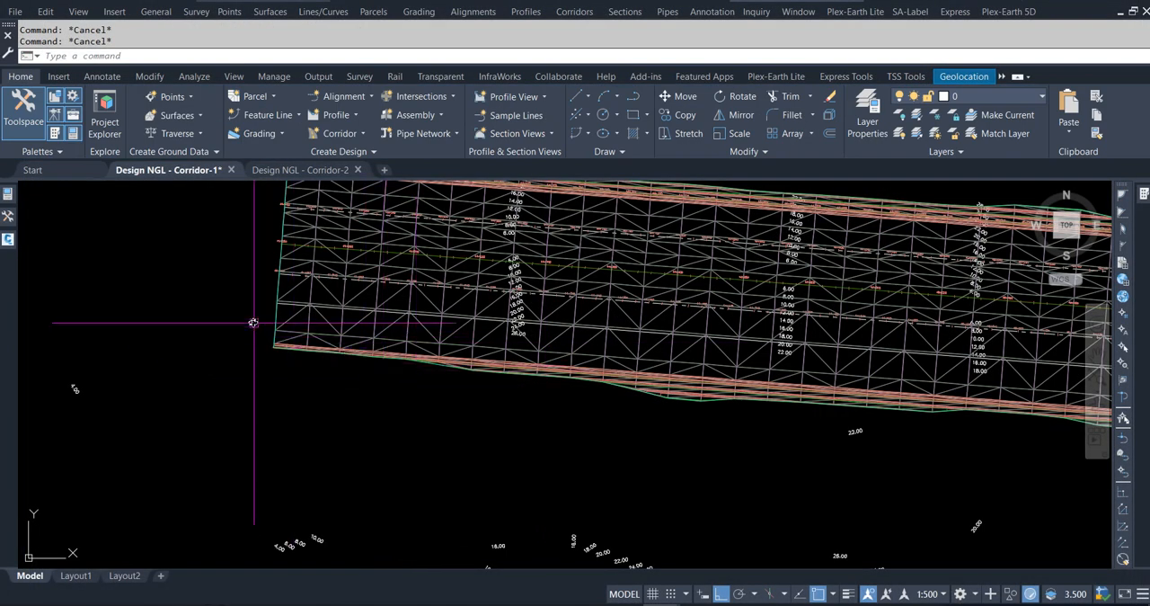
Examine the three offset baseline assignments in the corridor's parameters.
{"action": "left_click", "coordinate": [373, 303]}
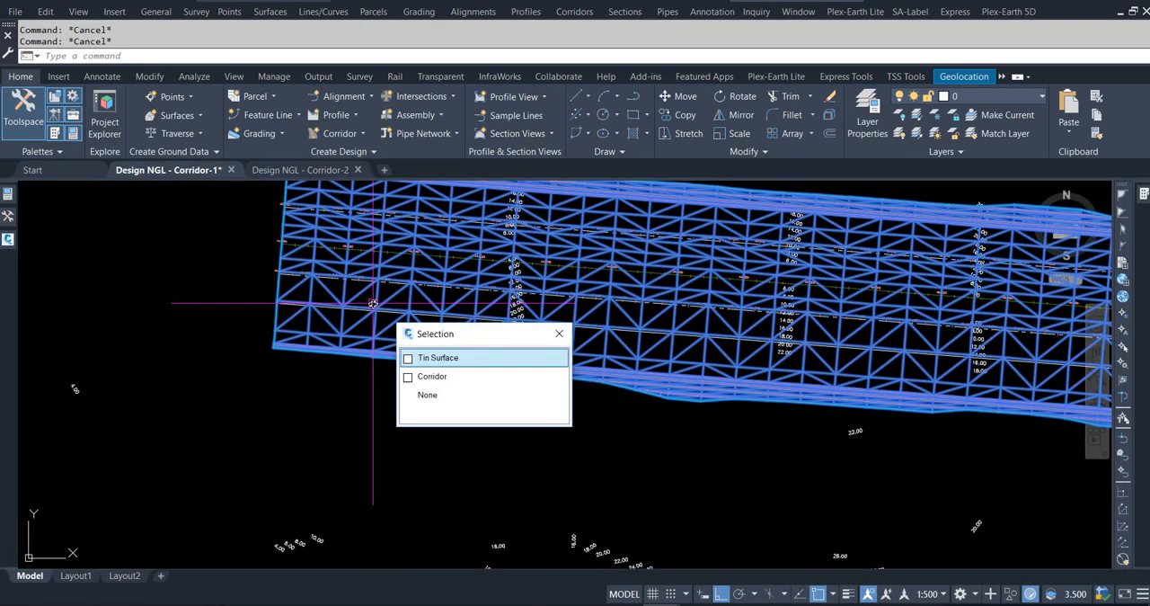
{"action": "left_click", "coordinate": [426, 378]}
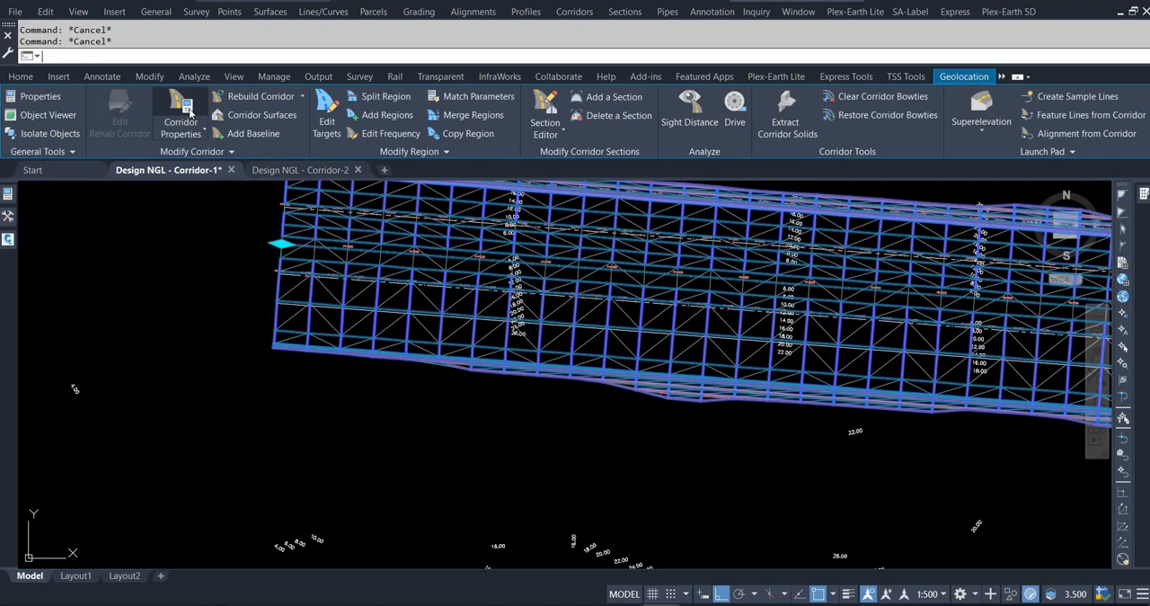
{"action": "double_click", "coordinate": [465, 262]}
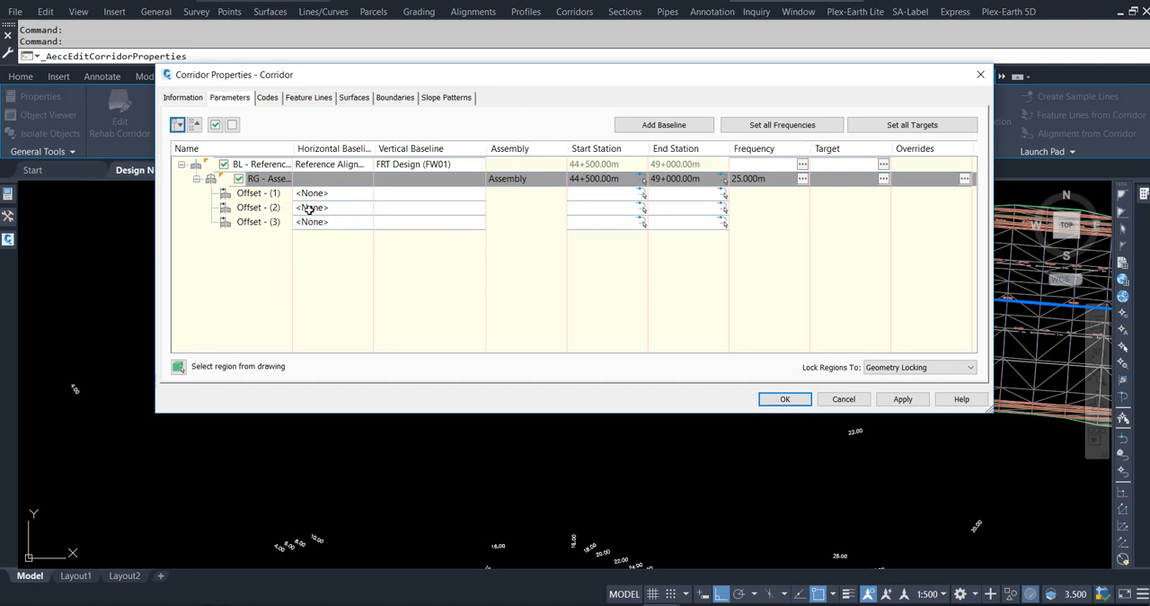
{"action": "left_click", "coordinate": [844, 399]}
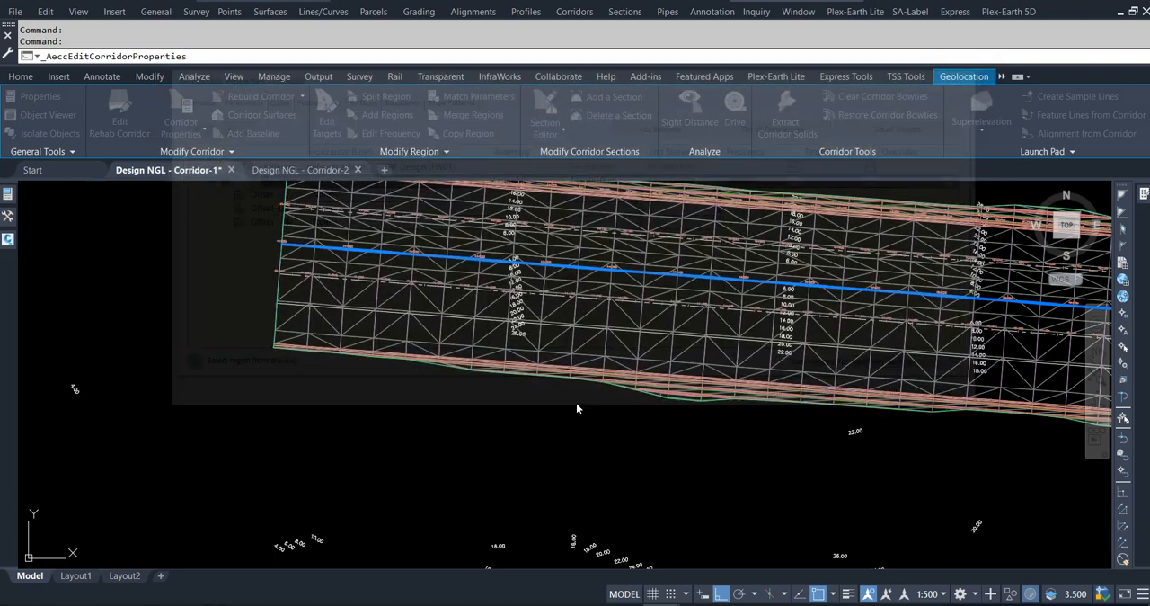
Assign Alignment-FRT as the horizontal baseline of Offset - (1) in the corridor's parameters.
{"action": "scroll", "coordinate": [243, 427], "scroll_direction": "down", "scroll_amount": 5}
{"action": "scroll", "coordinate": [236, 427], "scroll_direction": "down", "scroll_amount": 6}
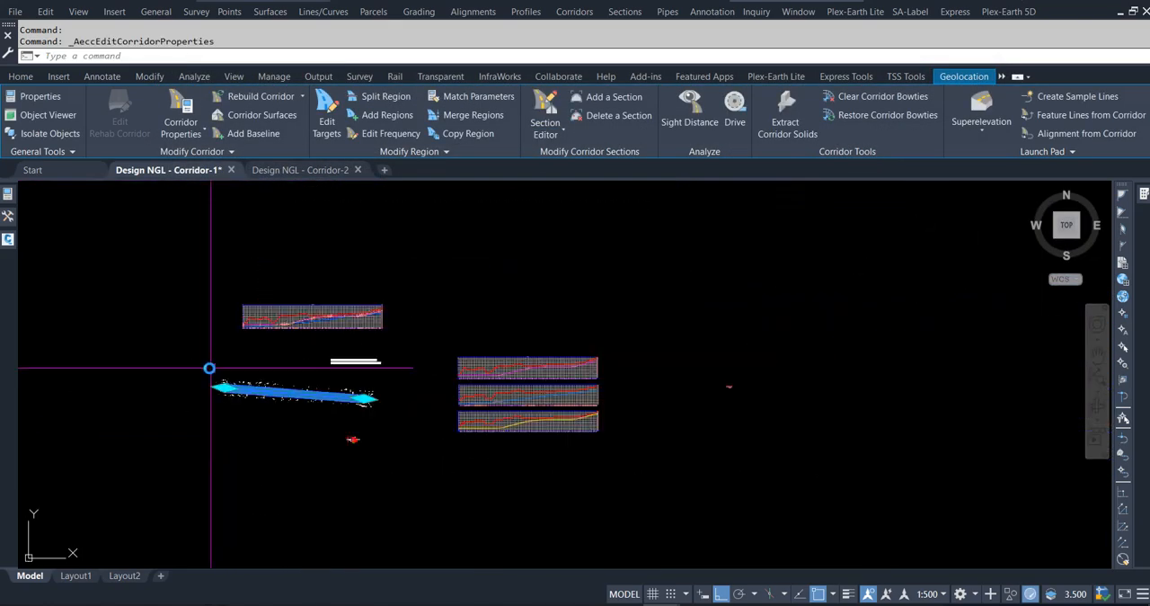
{"action": "scroll", "coordinate": [416, 392], "scroll_direction": "up", "scroll_amount": 5}
{"action": "scroll", "coordinate": [415, 392], "scroll_direction": "up", "scroll_amount": 6}
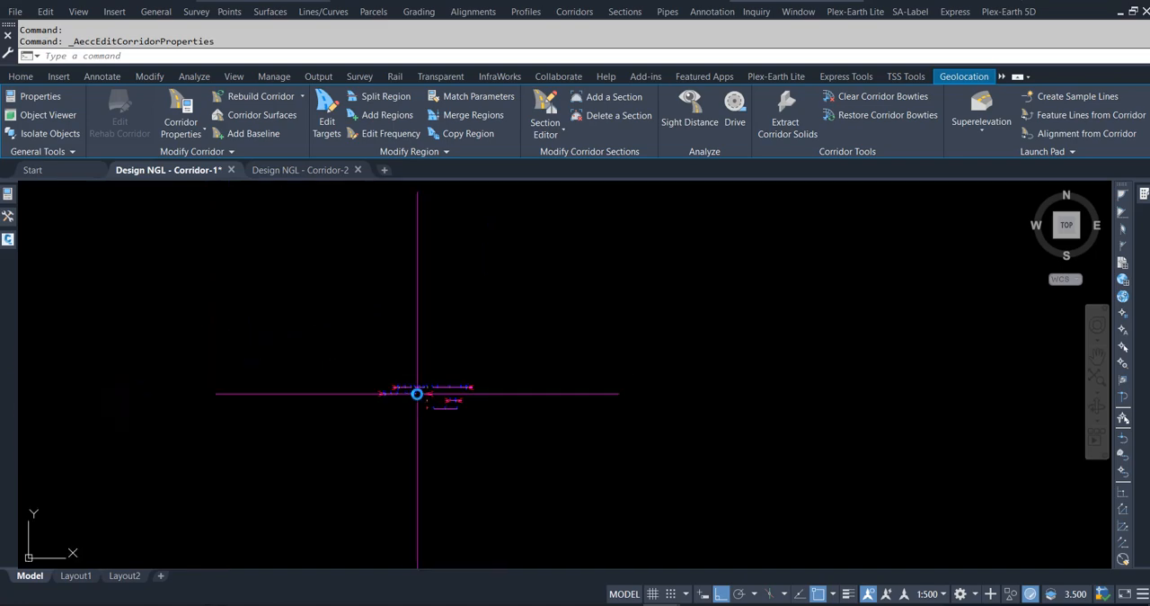
{"action": "scroll", "coordinate": [537, 376], "scroll_direction": "down", "scroll_amount": 3}
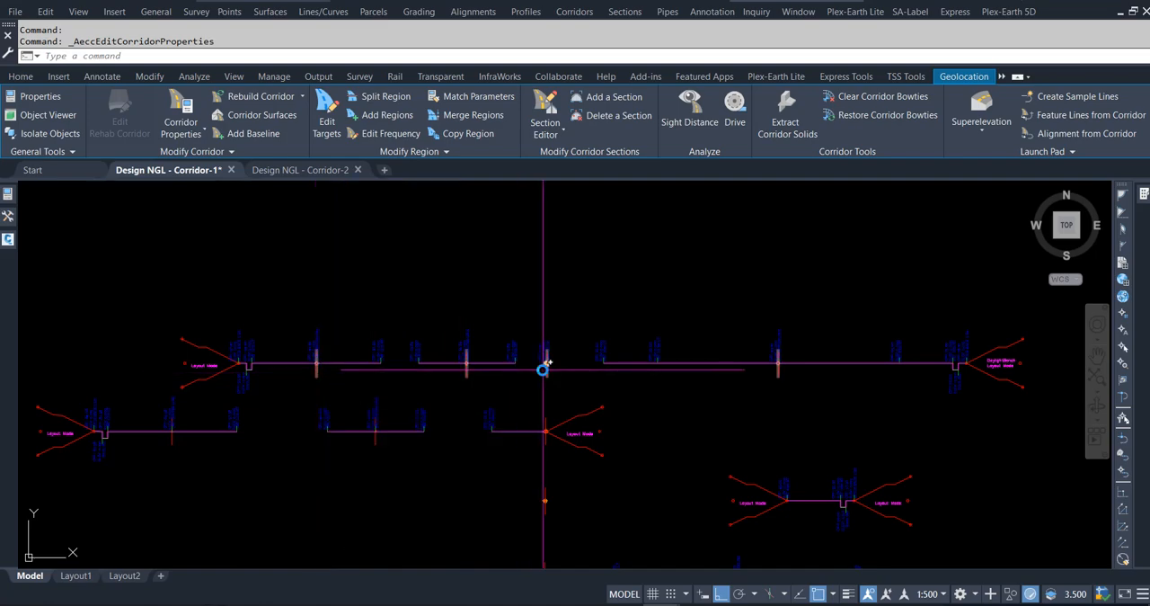
{"action": "left_click", "coordinate": [190, 105]}
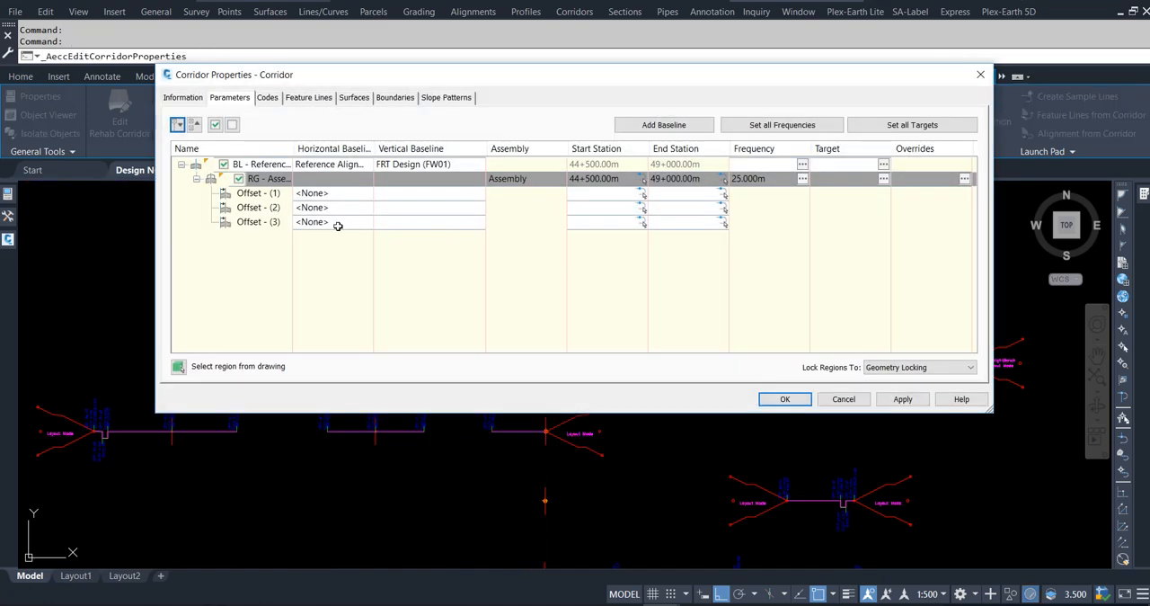
{"action": "left_click", "coordinate": [303, 193]}
{"action": "left_click", "coordinate": [548, 243]}
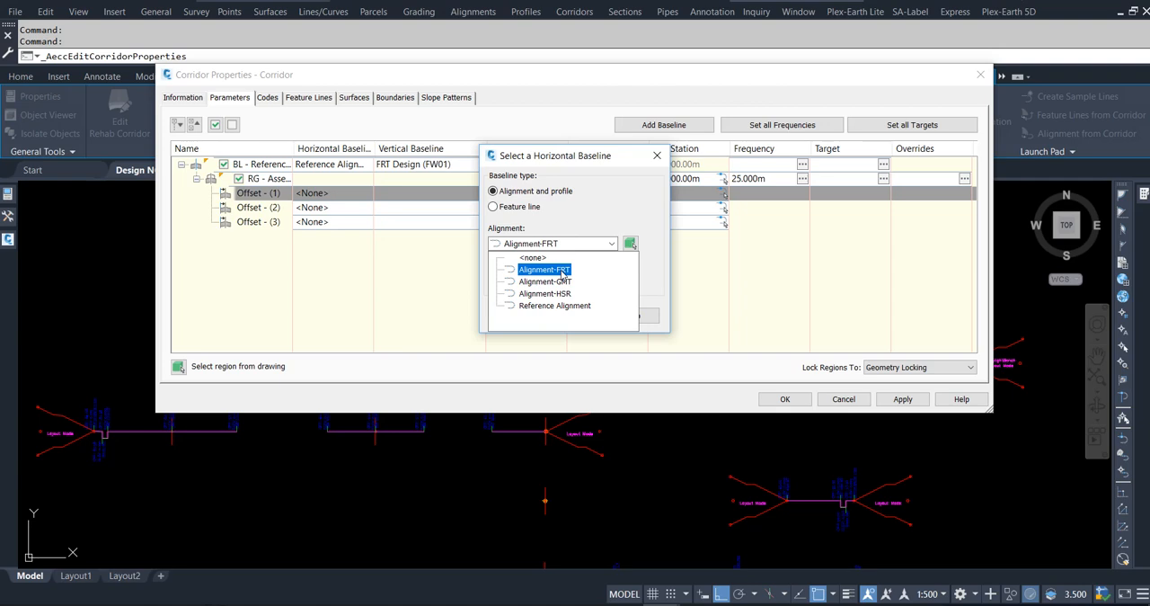
{"action": "left_click", "coordinate": [561, 270]}
{"action": "left_click", "coordinate": [517, 315]}
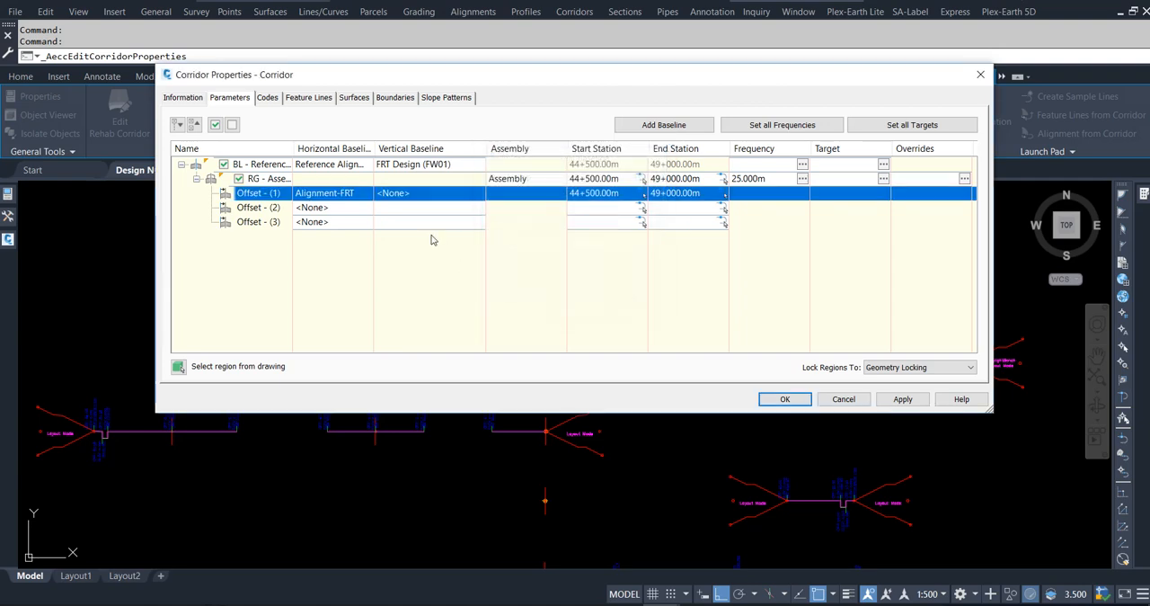
Set the vertical baseline of Offset - (1) to the FRT Design (FW01) profile.
{"action": "left_click", "coordinate": [417, 195]}
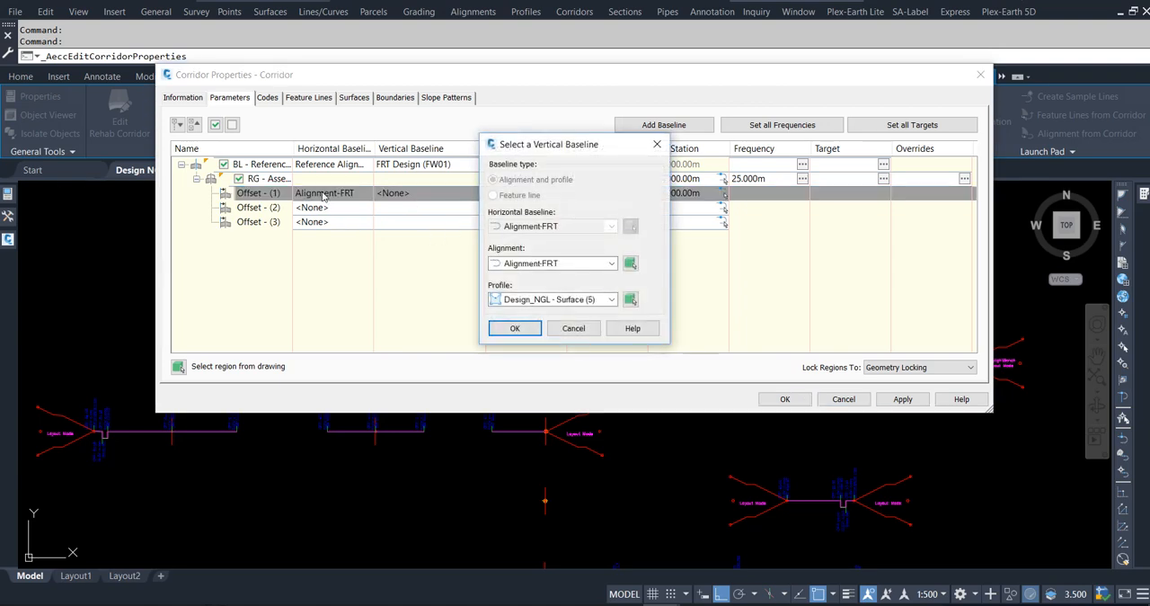
{"action": "left_click", "coordinate": [535, 299]}
{"action": "left_click", "coordinate": [558, 339]}
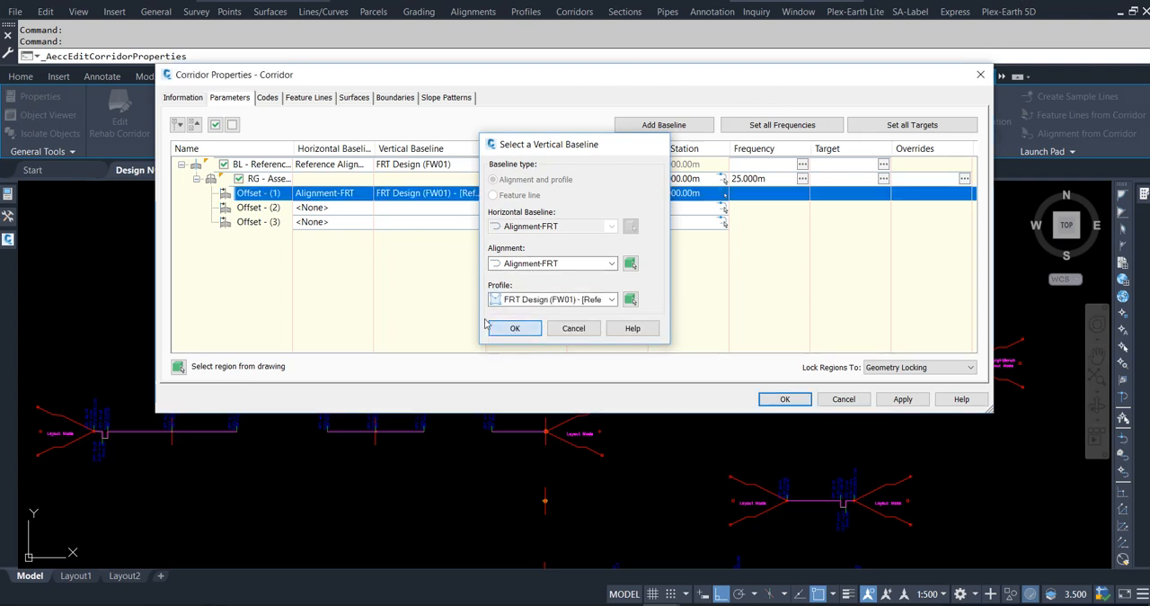
{"action": "key", "text": "Return"}
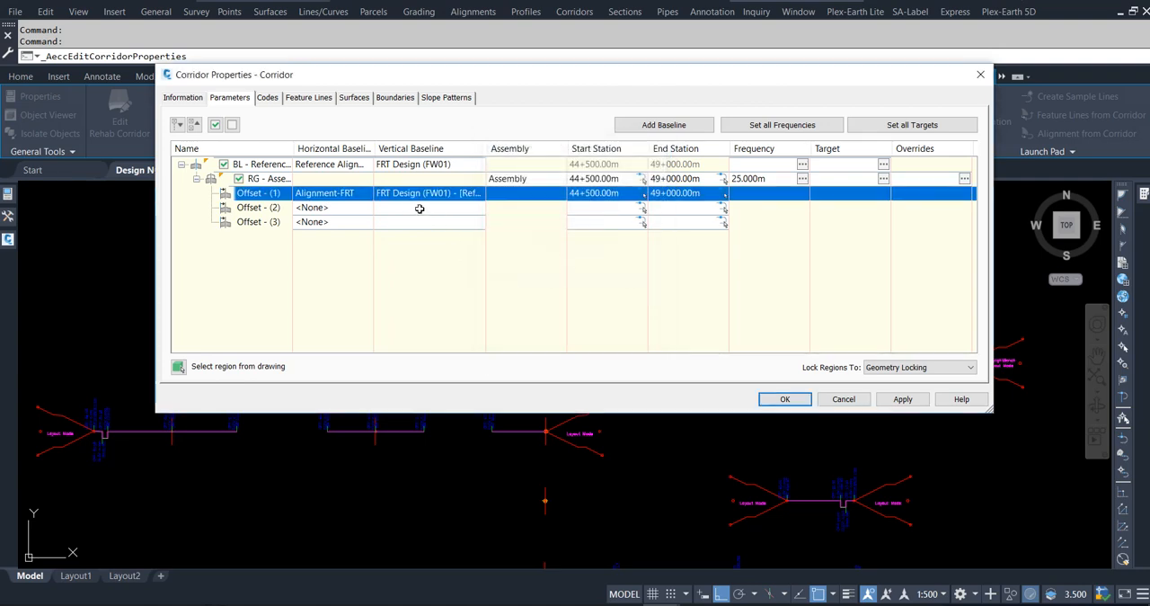
Assign Alignment-HSR and its HSR Desing profile as the horizontal and vertical baselines of Offset - (2).
{"action": "left_click", "coordinate": [307, 208]}
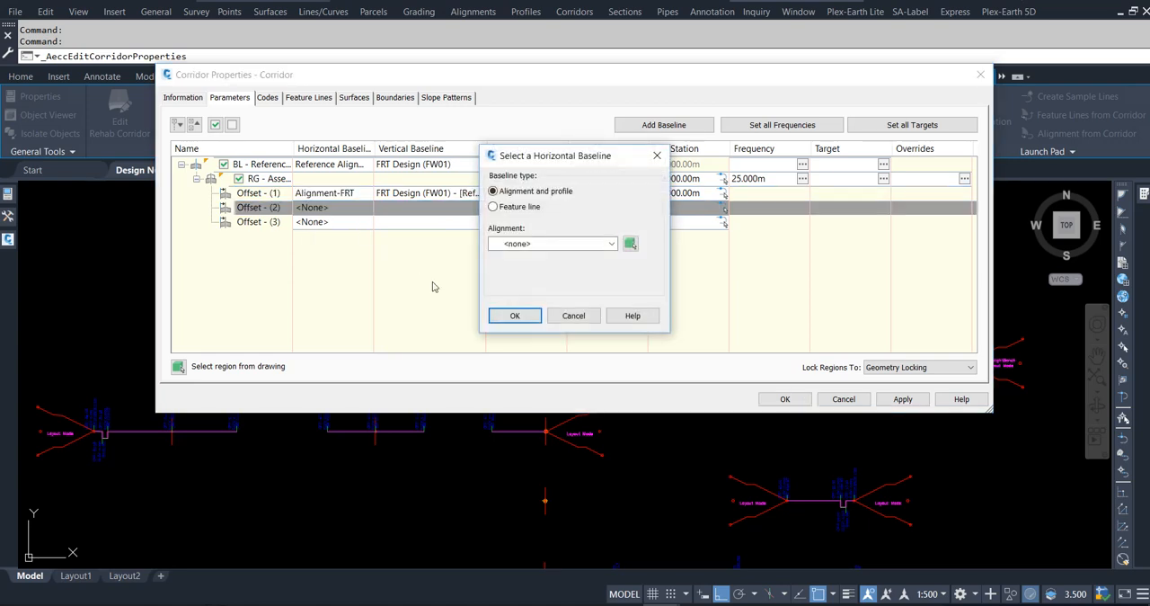
{"action": "left_click", "coordinate": [528, 244]}
{"action": "left_click", "coordinate": [544, 293]}
{"action": "left_click", "coordinate": [516, 315]}
{"action": "left_click", "coordinate": [416, 207]}
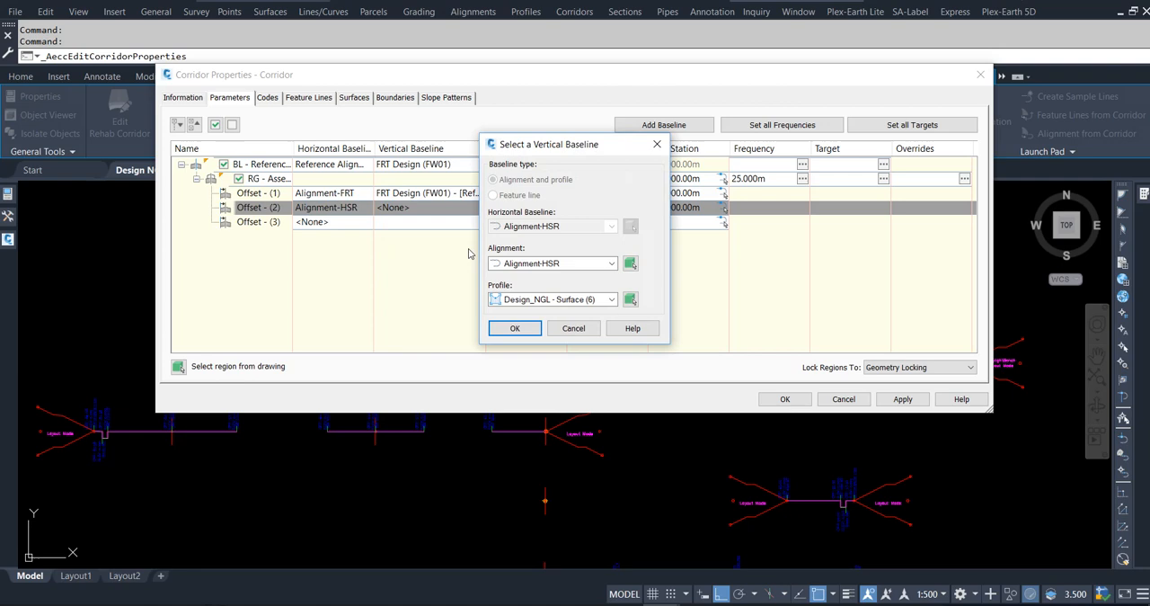
{"action": "left_click", "coordinate": [537, 300]}
{"action": "left_click", "coordinate": [533, 337]}
{"action": "left_click", "coordinate": [519, 329]}
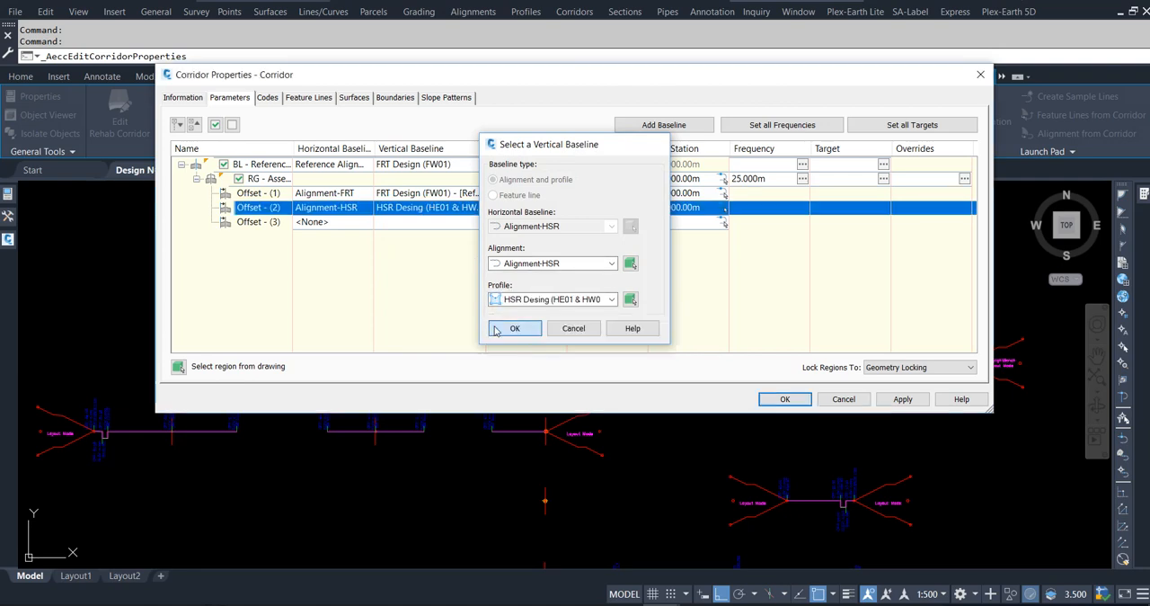
Assign Alignment-GMT and the GMT Design (GE01 & GW01) profile as the baselines of Offset - (3).
{"action": "left_click", "coordinate": [309, 221]}
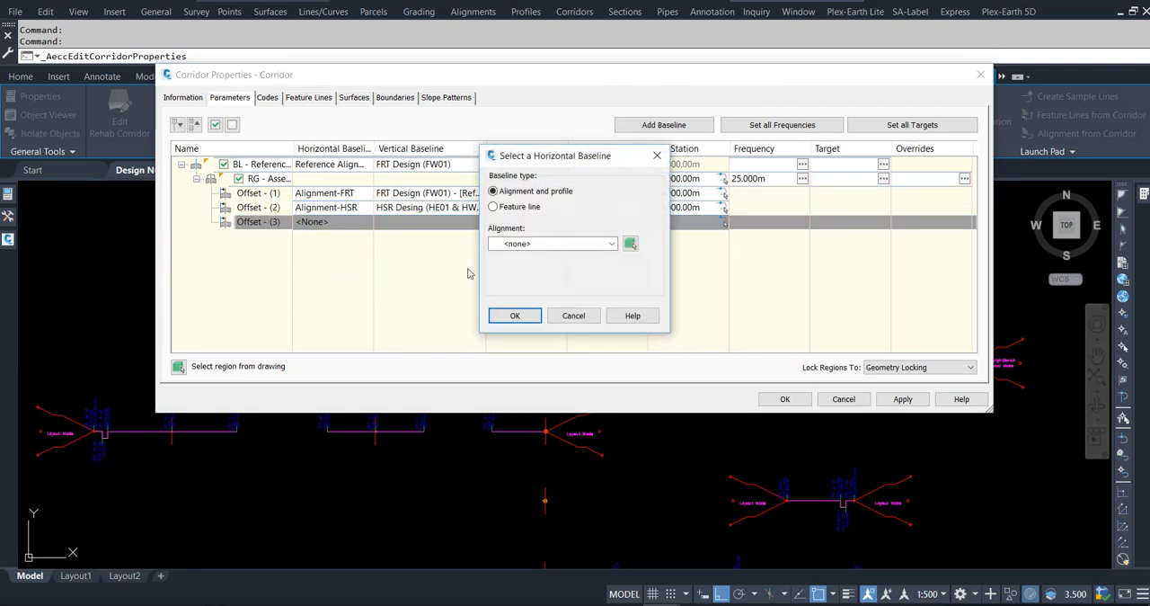
{"action": "left_click", "coordinate": [521, 245]}
{"action": "left_click", "coordinate": [530, 265]}
{"action": "left_click", "coordinate": [515, 316]}
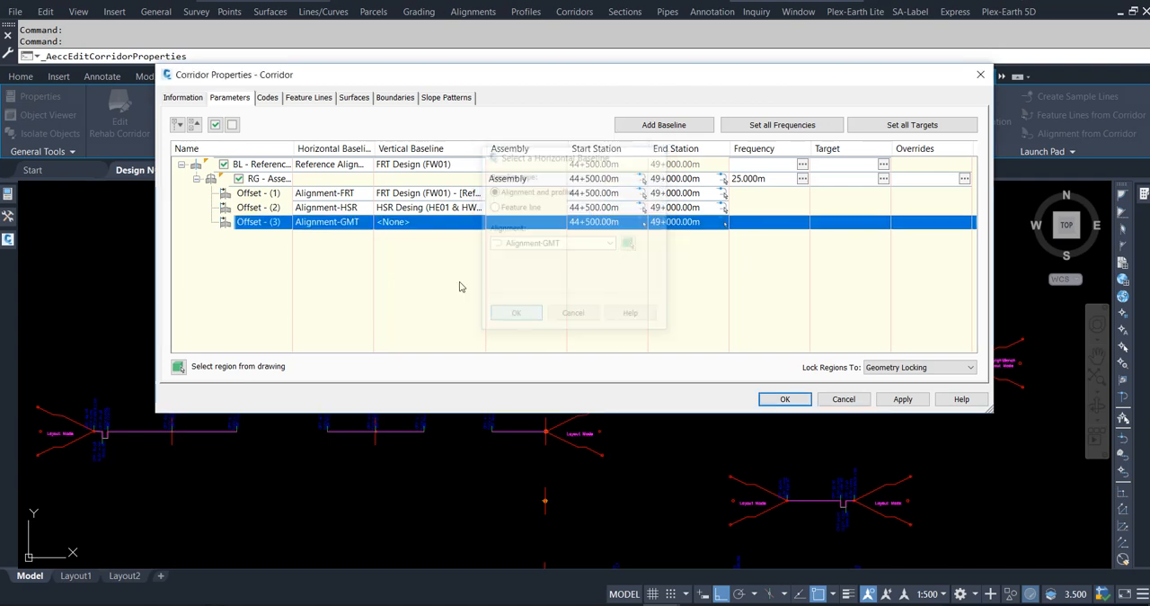
{"action": "left_click", "coordinate": [405, 222]}
{"action": "left_click", "coordinate": [574, 300]}
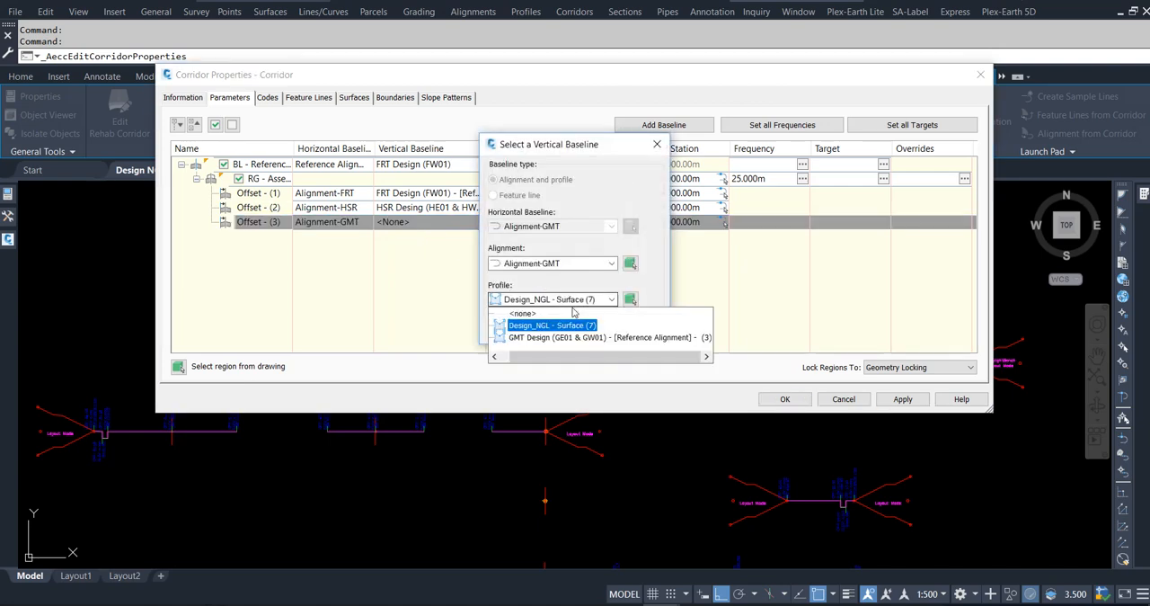
{"action": "left_click", "coordinate": [576, 338]}
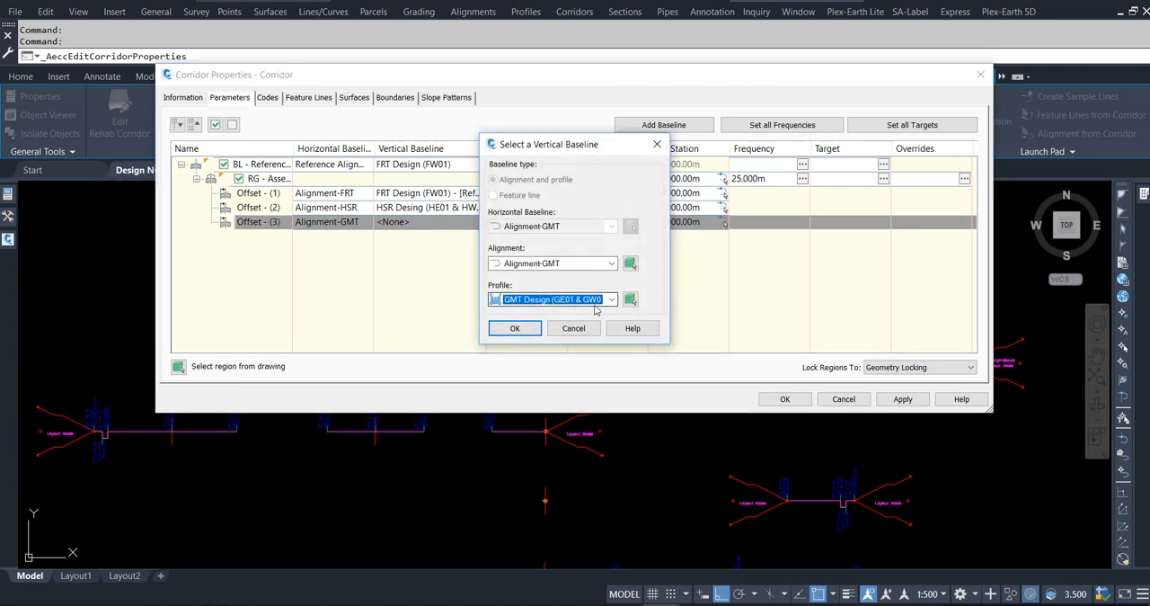
{"action": "left_click", "coordinate": [515, 328]}
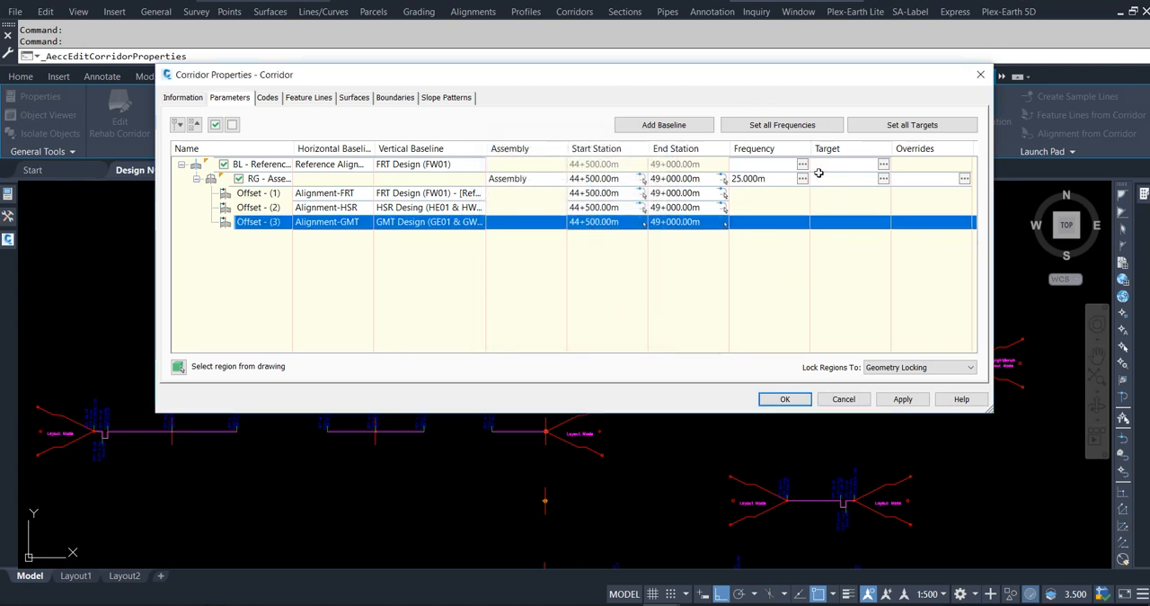
Apply the offset baseline assignments by rebuilding the corridor, and clear the corridor selection.
{"action": "left_click", "coordinate": [902, 398]}
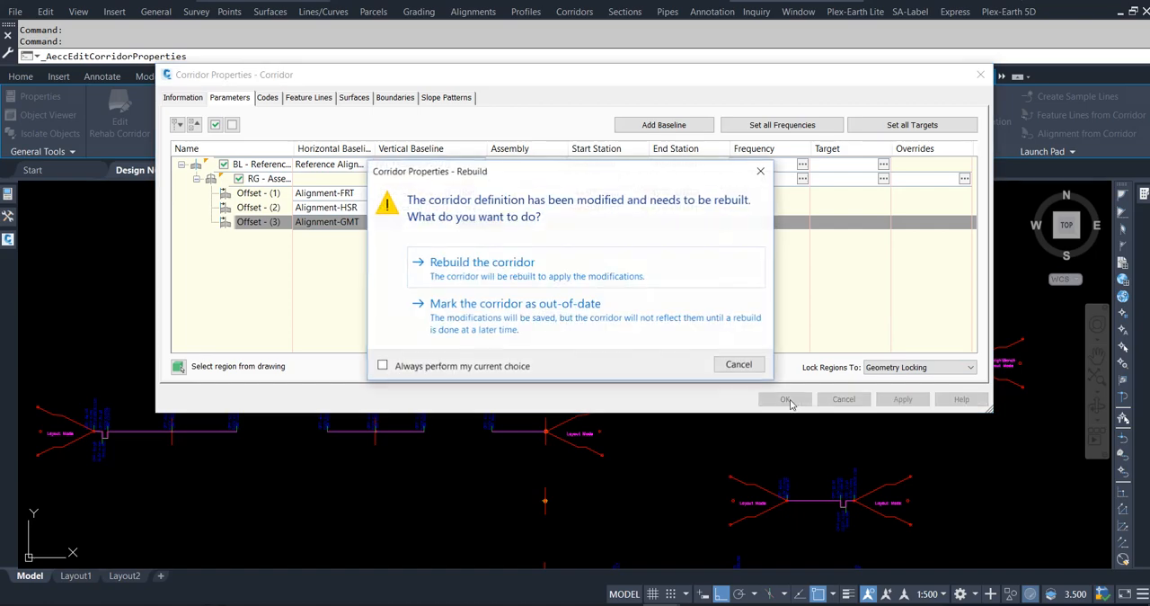
{"action": "left_click", "coordinate": [503, 284]}
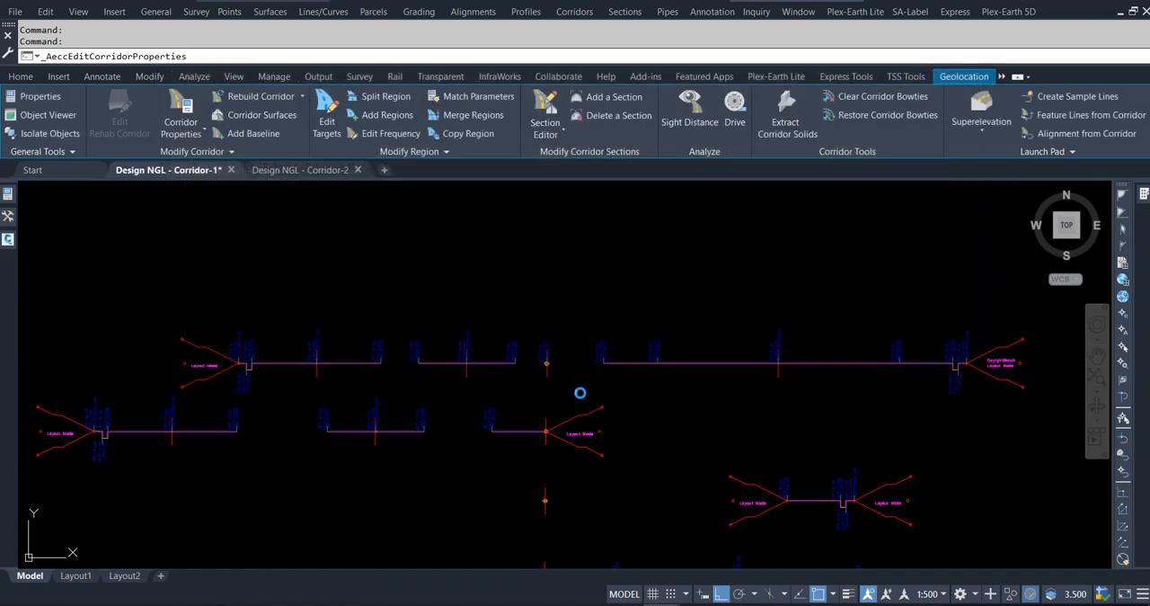
{"action": "scroll", "coordinate": [662, 355], "scroll_direction": "down", "scroll_amount": 5}
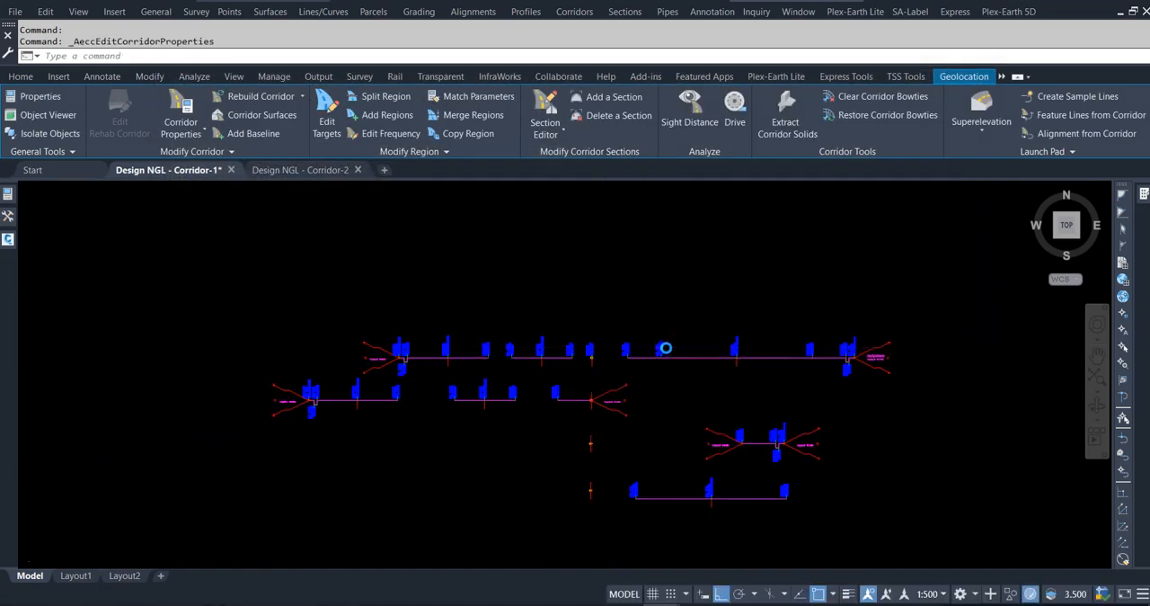
{"action": "scroll", "coordinate": [683, 398], "scroll_direction": "down", "scroll_amount": 8}
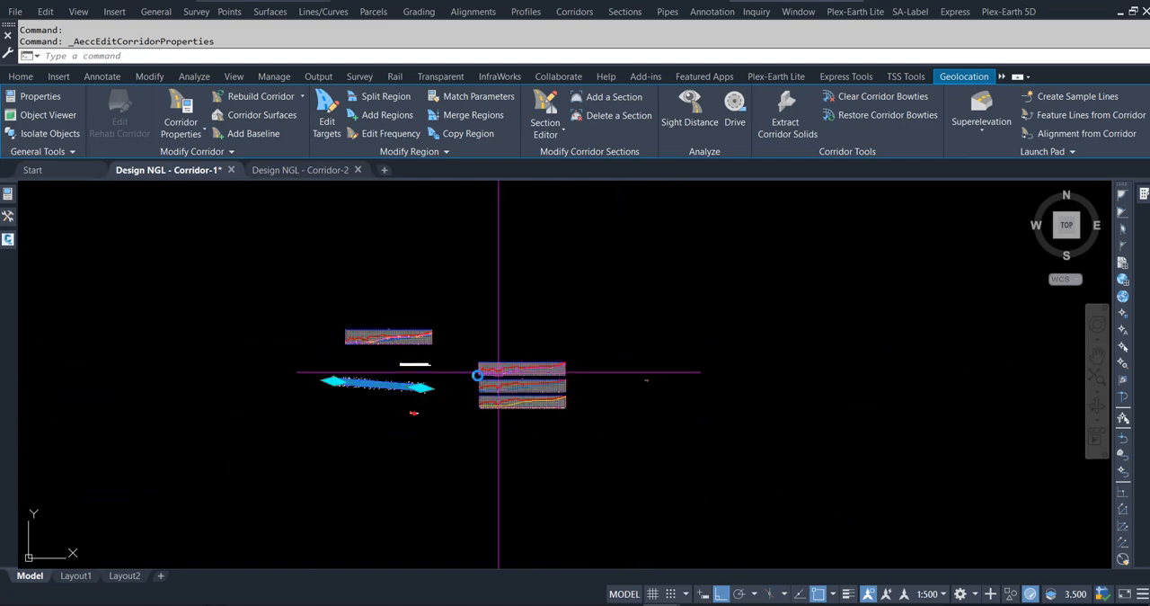
{"action": "scroll", "coordinate": [338, 385], "scroll_direction": "up", "scroll_amount": 1}
{"action": "scroll", "coordinate": [339, 385], "scroll_direction": "up", "scroll_amount": 7}
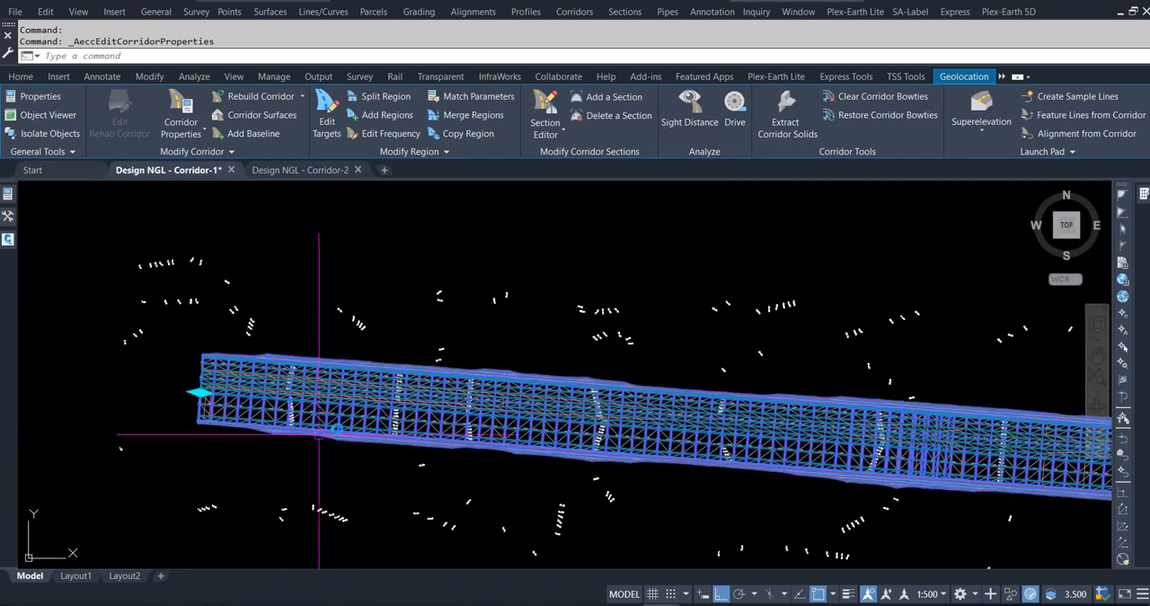
{"action": "key", "text": "Escape"}
{"action": "key", "text": "Escape"}
Show the rebuilt corridor's TIN surface in the Object Viewer from the SW Isometric view.
{"action": "scroll", "coordinate": [261, 427], "scroll_direction": "up", "scroll_amount": 5}
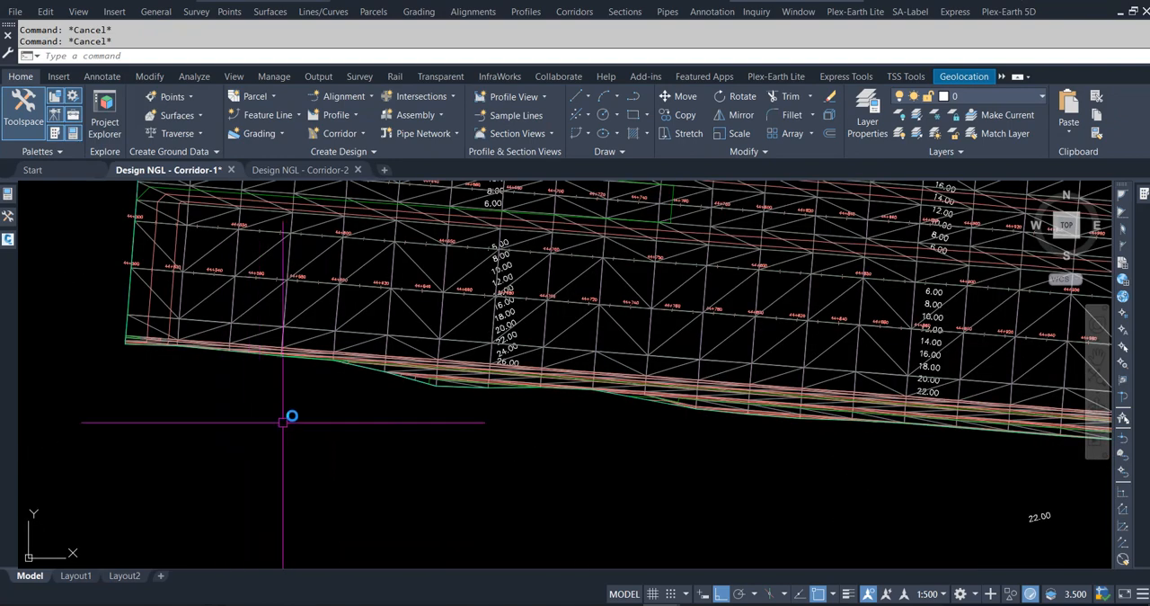
{"action": "left_click", "coordinate": [362, 367]}
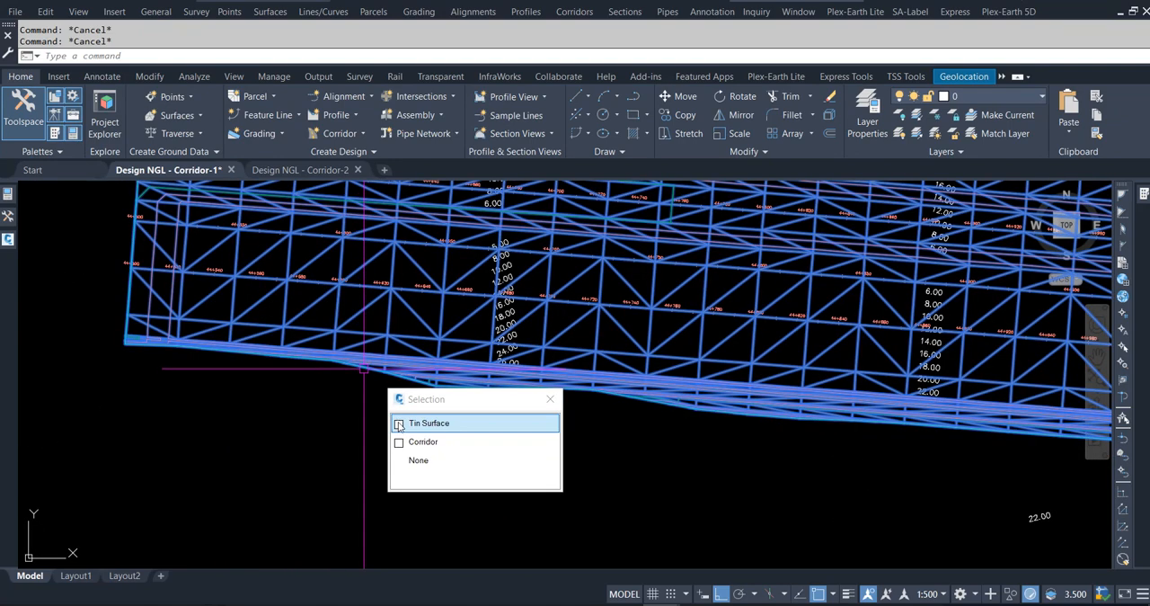
{"action": "left_click", "coordinate": [402, 424]}
{"action": "right_click", "coordinate": [391, 426]}
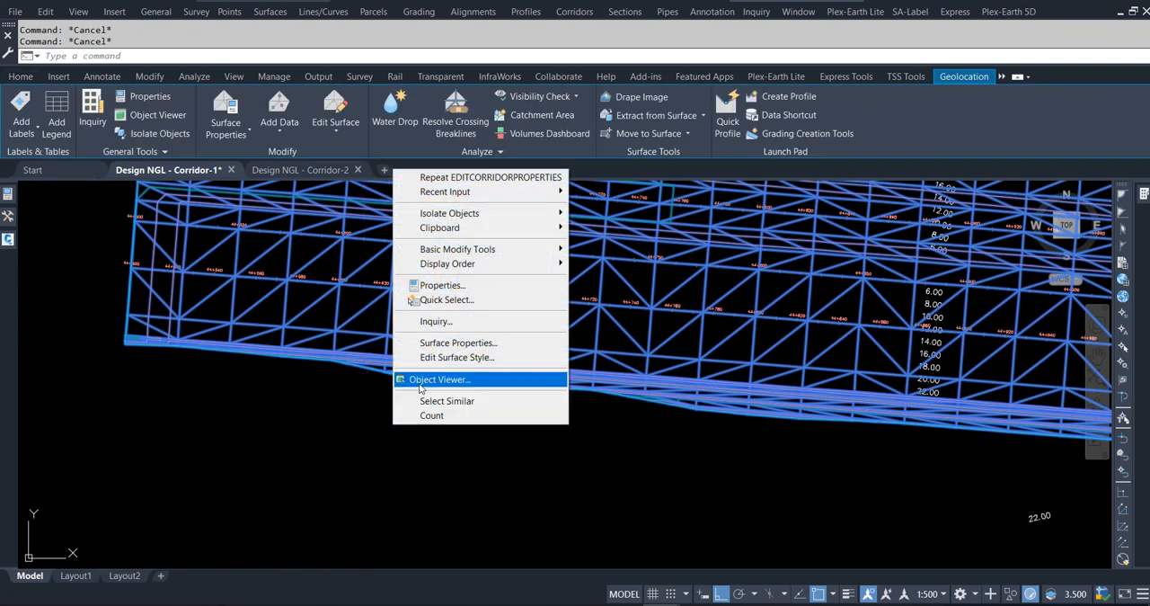
{"action": "left_click", "coordinate": [409, 380]}
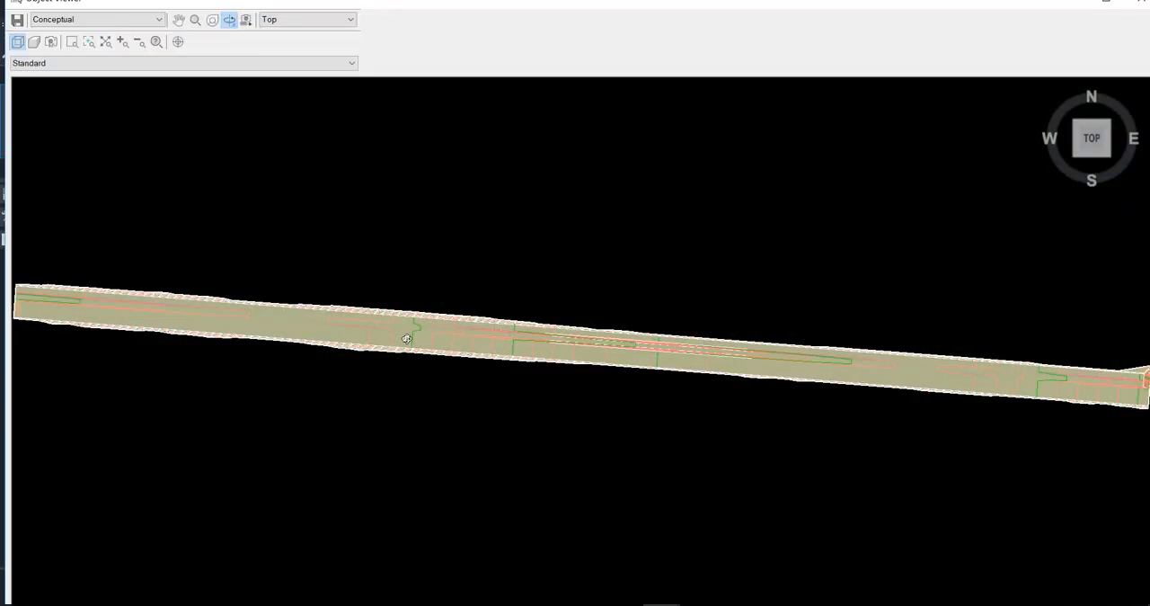
{"action": "left_click", "coordinate": [319, 20]}
{"action": "left_click", "coordinate": [310, 93]}
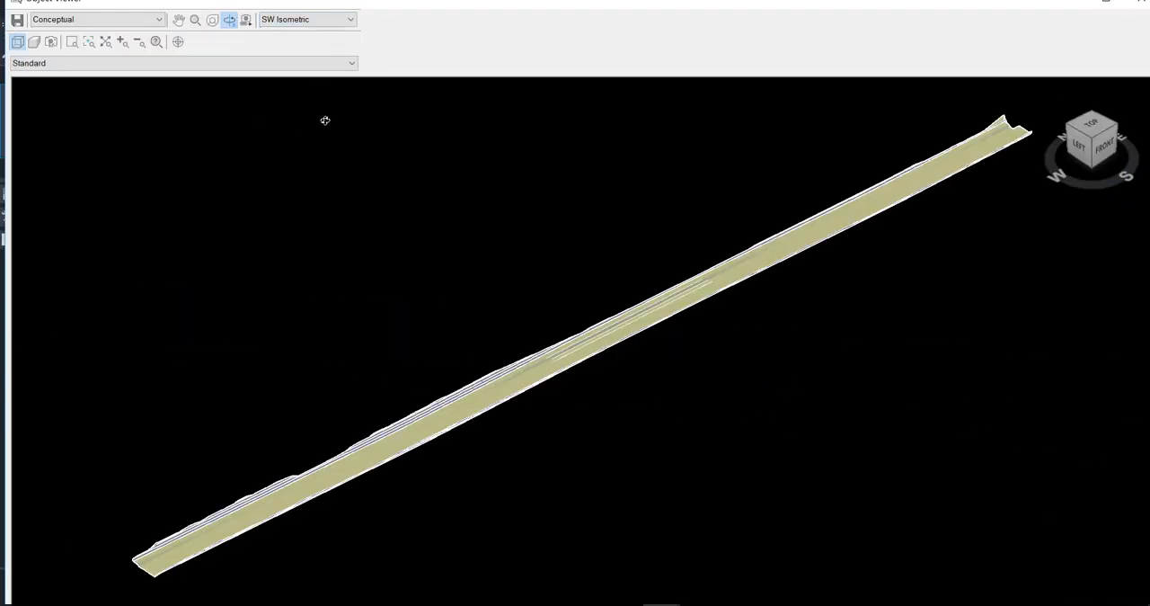
Examine the rebuilt trench surface's side slopes, base levels and far end in 3D, and close the viewer.
{"action": "scroll", "coordinate": [556, 391], "scroll_direction": "up", "scroll_amount": 6}
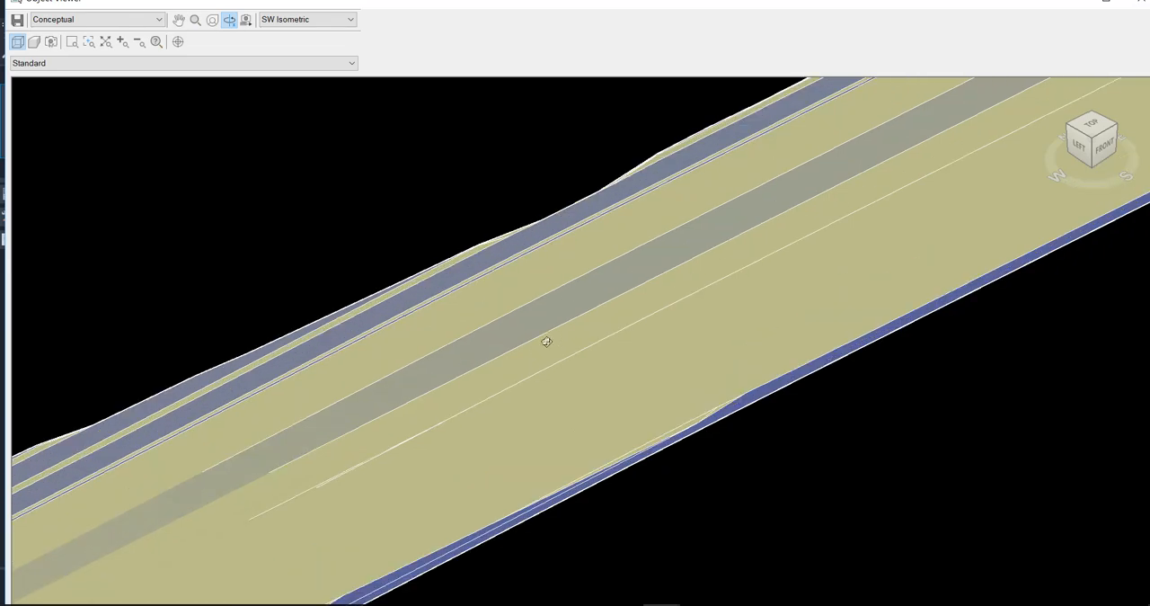
{"action": "scroll", "coordinate": [547, 341], "scroll_direction": "down", "scroll_amount": 4}
{"action": "left_click_drag", "start_coordinate": [610, 339], "coordinate": [487, 418]}
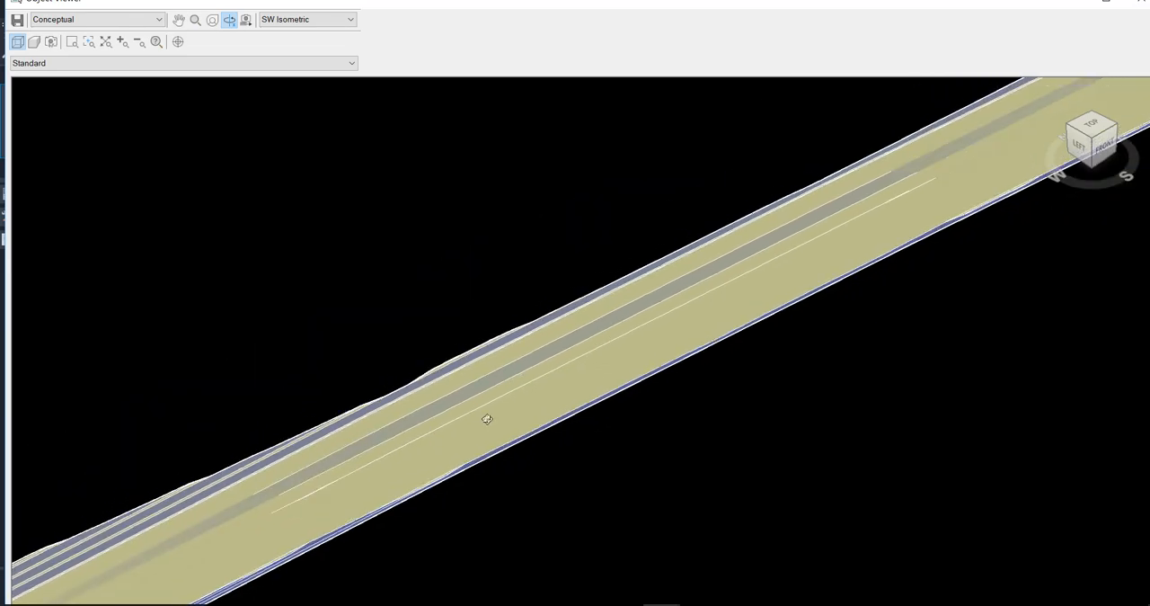
{"action": "left_click_drag", "start_coordinate": [869, 237], "coordinate": [534, 370]}
{"action": "left_click_drag", "start_coordinate": [734, 269], "coordinate": [659, 362]}
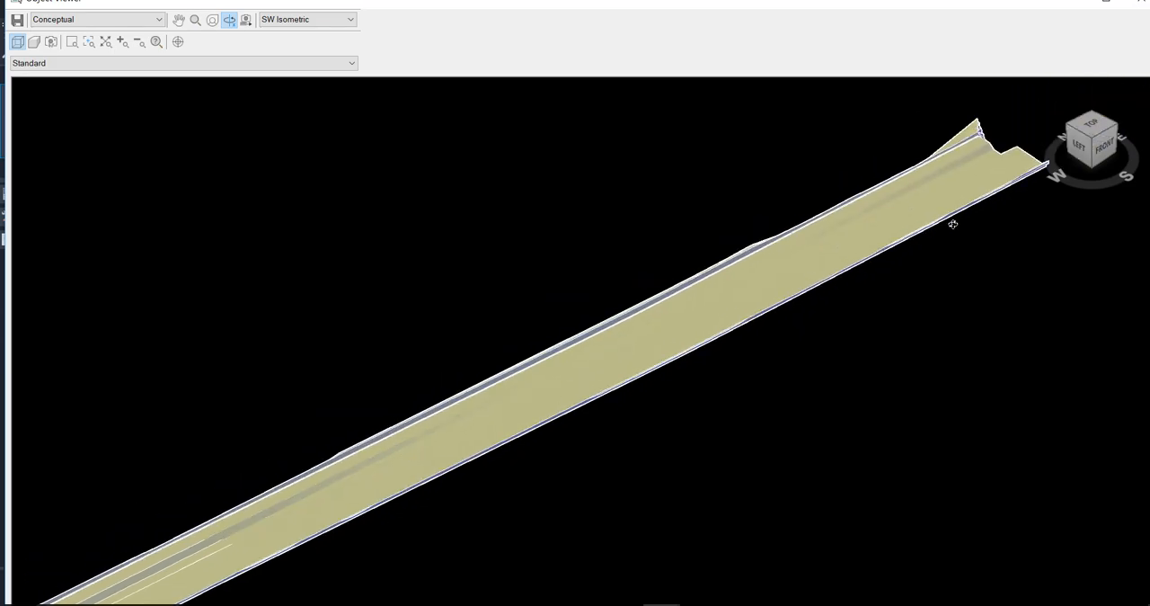
{"action": "scroll", "coordinate": [989, 165], "scroll_direction": "up", "scroll_amount": 1}
{"action": "scroll", "coordinate": [976, 167], "scroll_direction": "down", "scroll_amount": 1}
{"action": "middle_click_drag", "start_coordinate": [970, 181], "coordinate": [770, 201]}
{"action": "scroll", "coordinate": [791, 194], "scroll_direction": "up", "scroll_amount": 2}
{"action": "scroll", "coordinate": [832, 192], "scroll_direction": "down", "scroll_amount": 4}
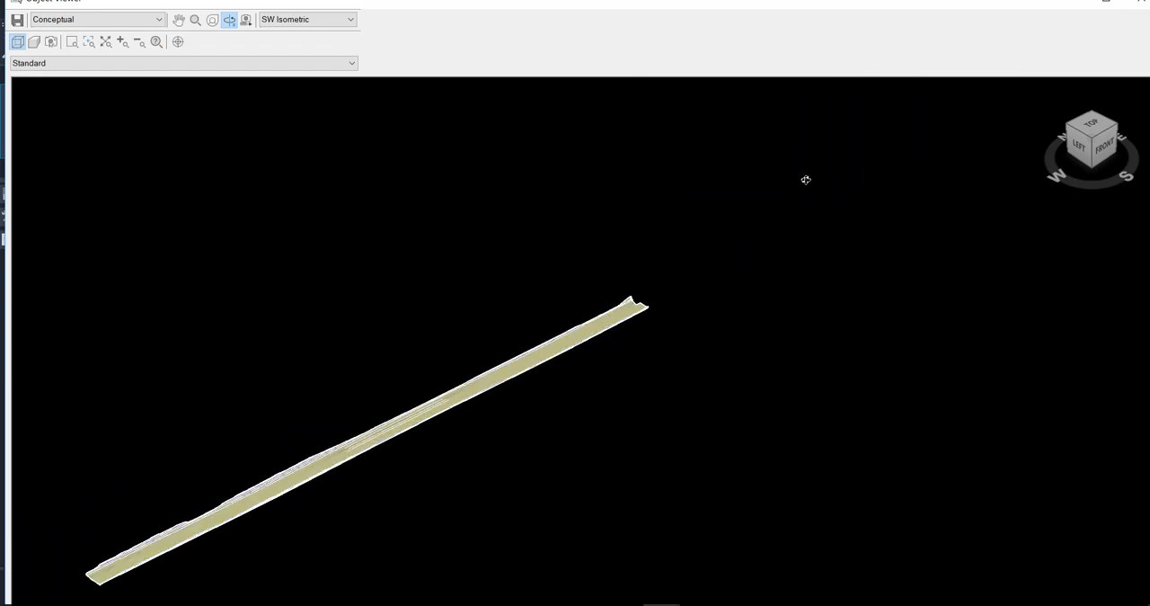
{"action": "middle_click_drag", "start_coordinate": [486, 363], "coordinate": [727, 227]}
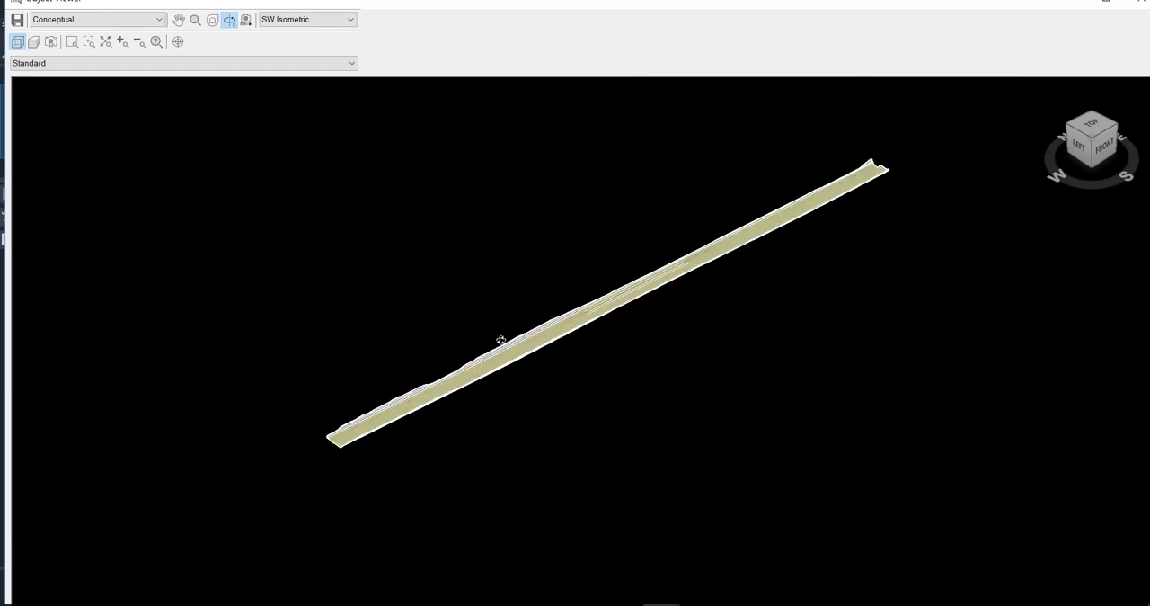
{"action": "key", "text": "Escape"}
{"action": "key", "text": "Escape"}
{"action": "key", "text": "Escape"}
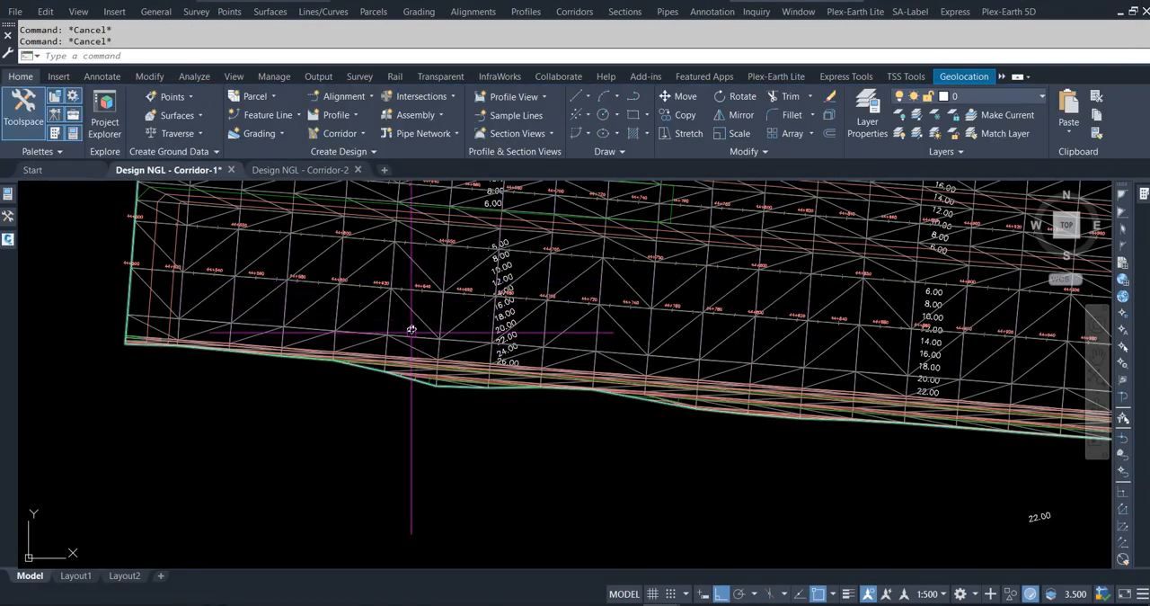
Open the trench corridor in the Section Editor and examine its full cross-section at station 44+500.00m.
{"action": "left_click", "coordinate": [395, 300]}
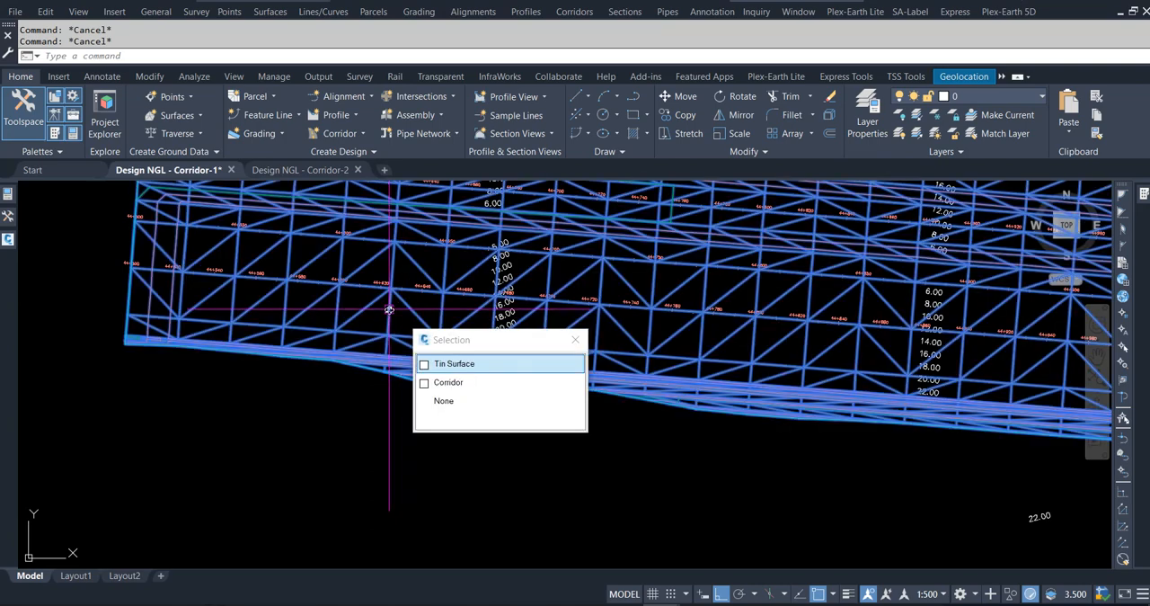
{"action": "left_click", "coordinate": [449, 382]}
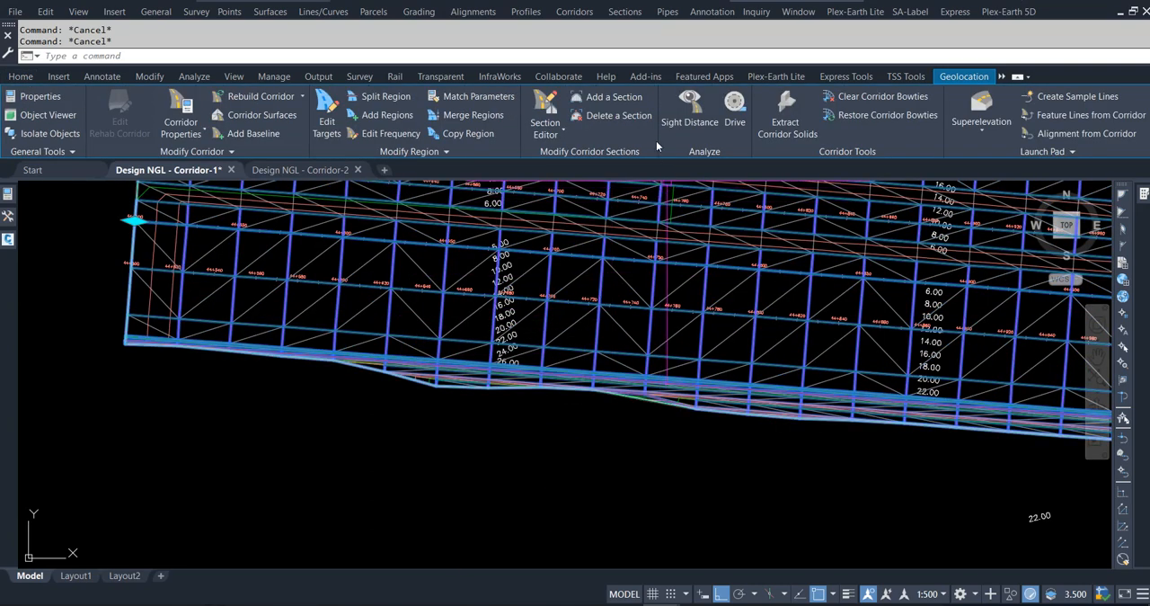
{"action": "left_click", "coordinate": [548, 103]}
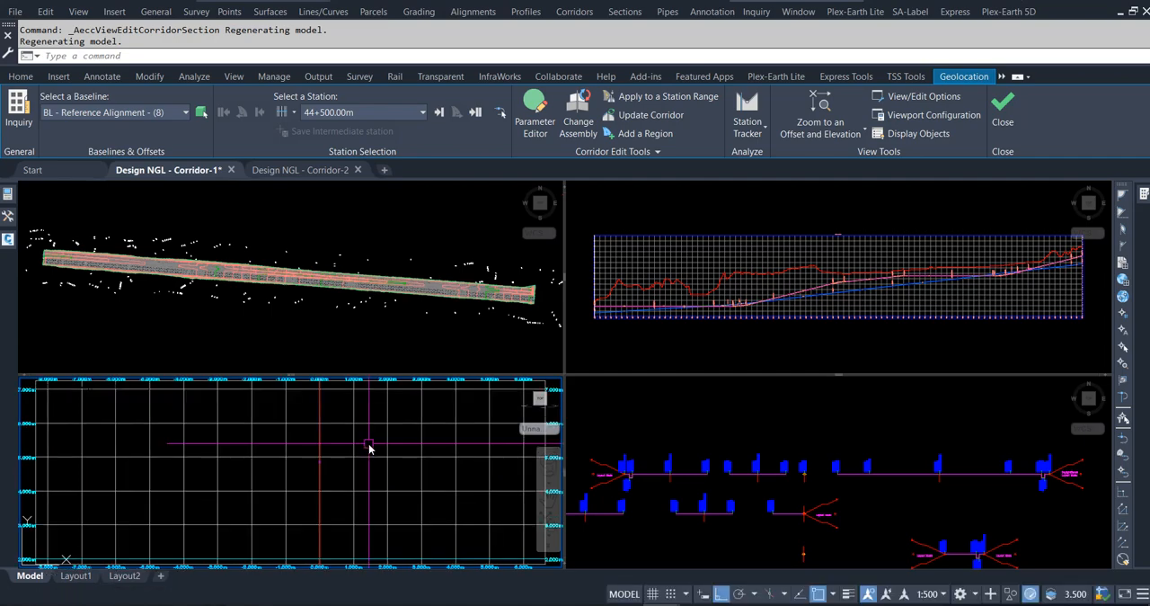
{"action": "scroll", "coordinate": [368, 447], "scroll_direction": "down", "scroll_amount": 4}
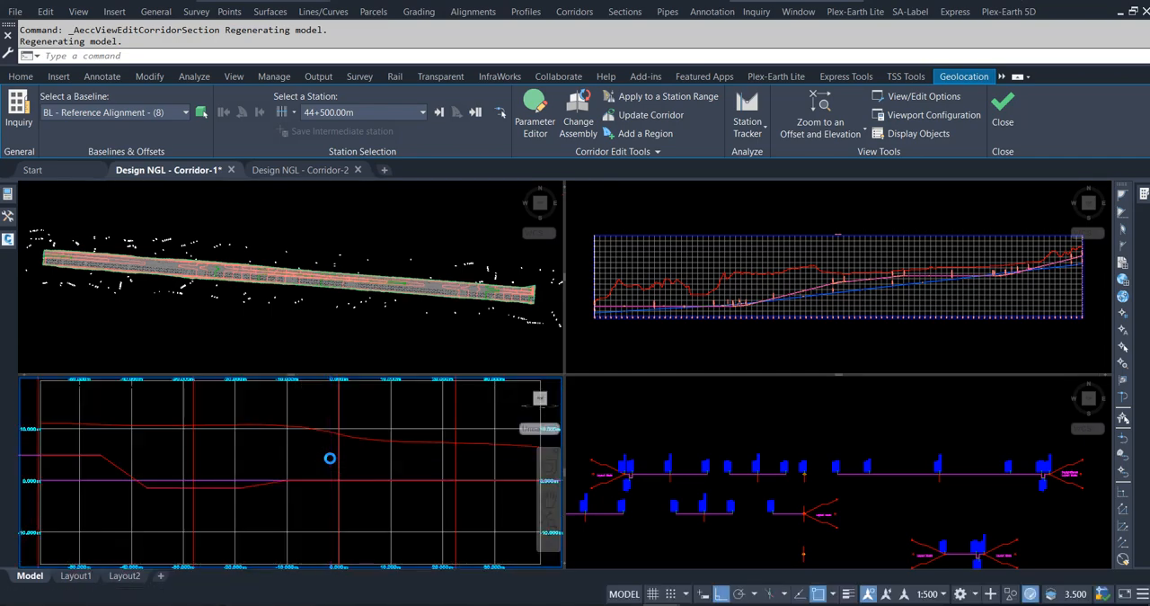
{"action": "scroll", "coordinate": [330, 458], "scroll_direction": "down", "scroll_amount": 2}
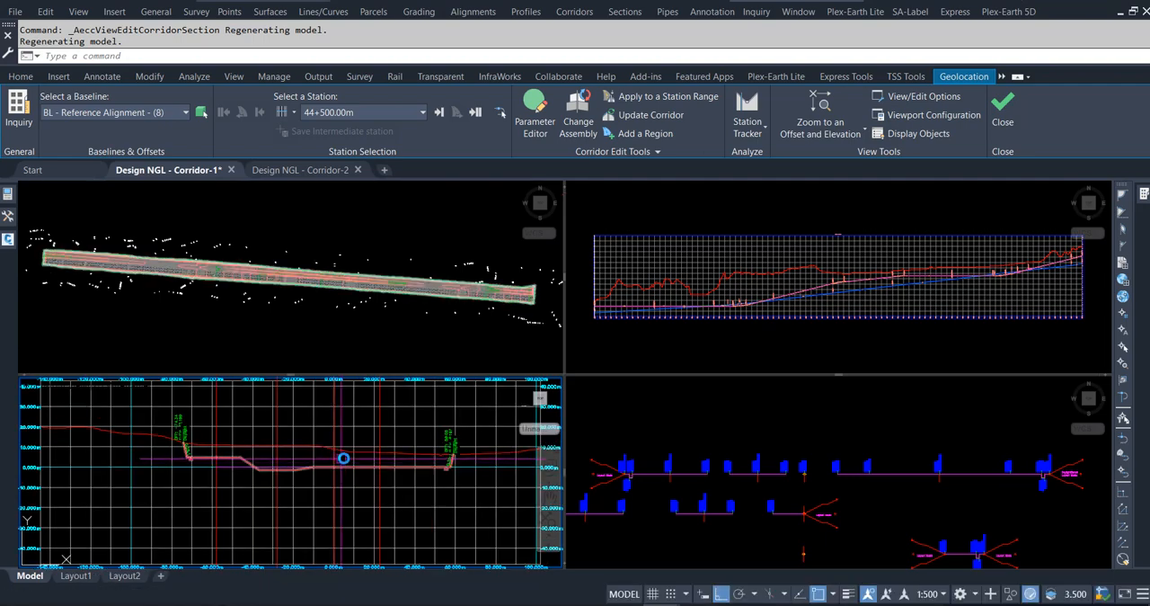
{"action": "middle_click_drag", "start_coordinate": [345, 458], "coordinate": [193, 488]}
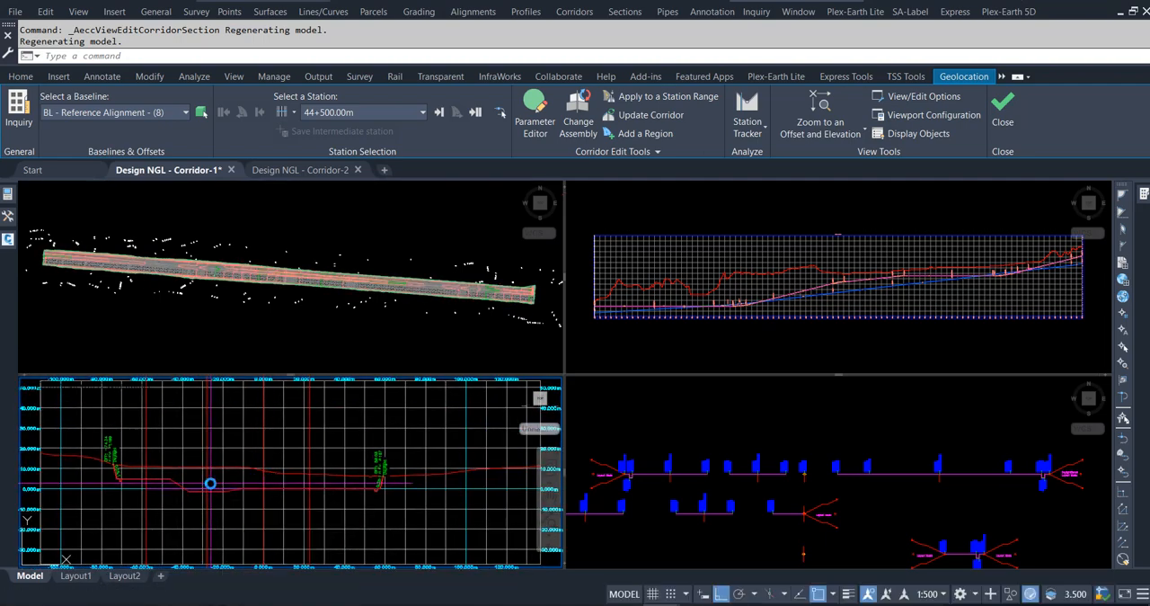
{"action": "scroll", "coordinate": [210, 483], "scroll_direction": "up", "scroll_amount": 2}
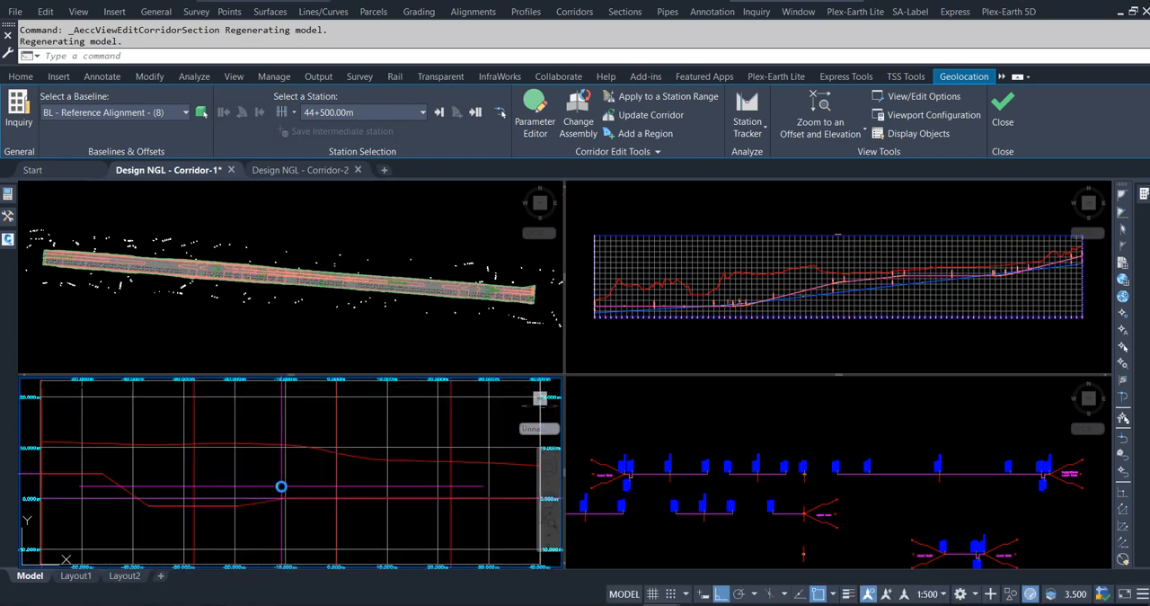
{"action": "scroll", "coordinate": [282, 477], "scroll_direction": "down", "scroll_amount": 2}
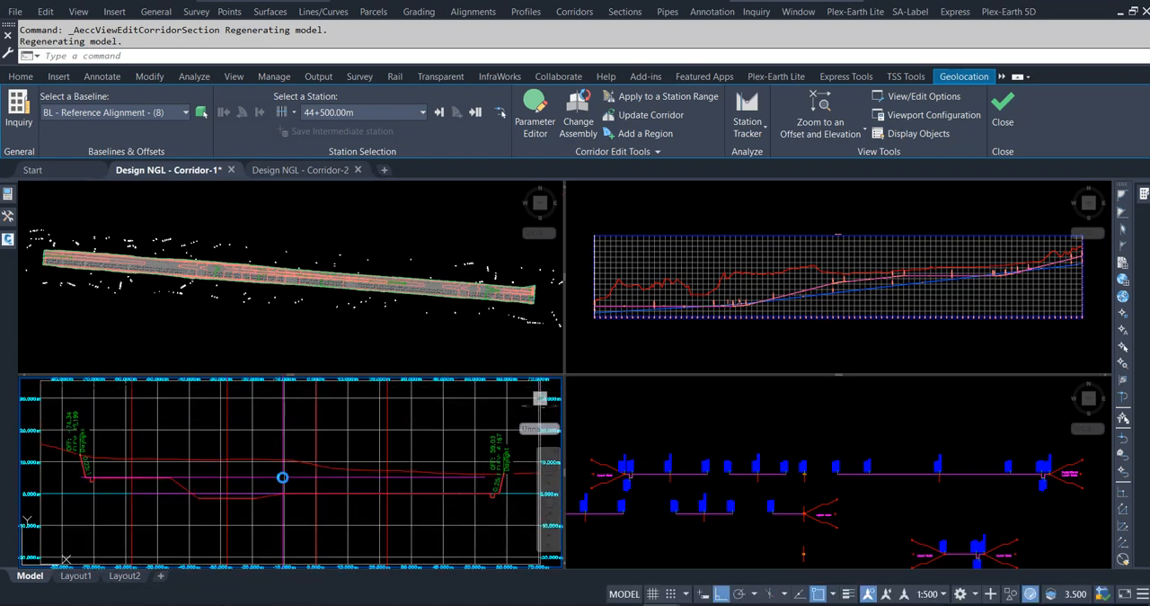
{"action": "middle_click_drag", "start_coordinate": [282, 477], "coordinate": [274, 501]}
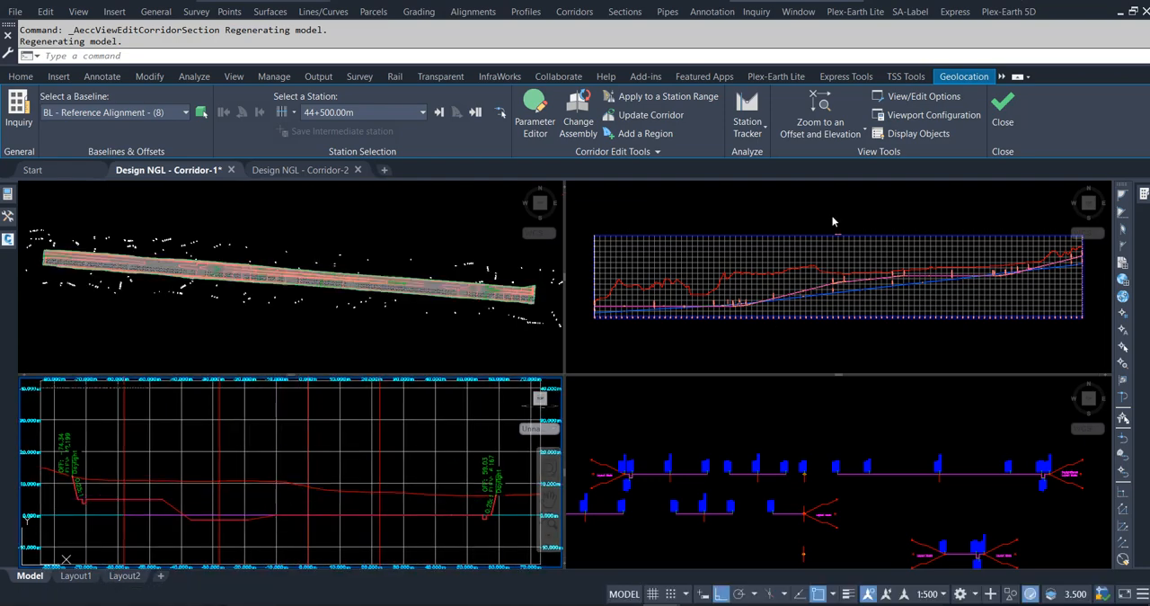
Fix the section view with Zoom to an Offset and Elevation, and review successive corridor sections up to station 44+725.00m.
{"action": "left_click", "coordinate": [850, 133]}
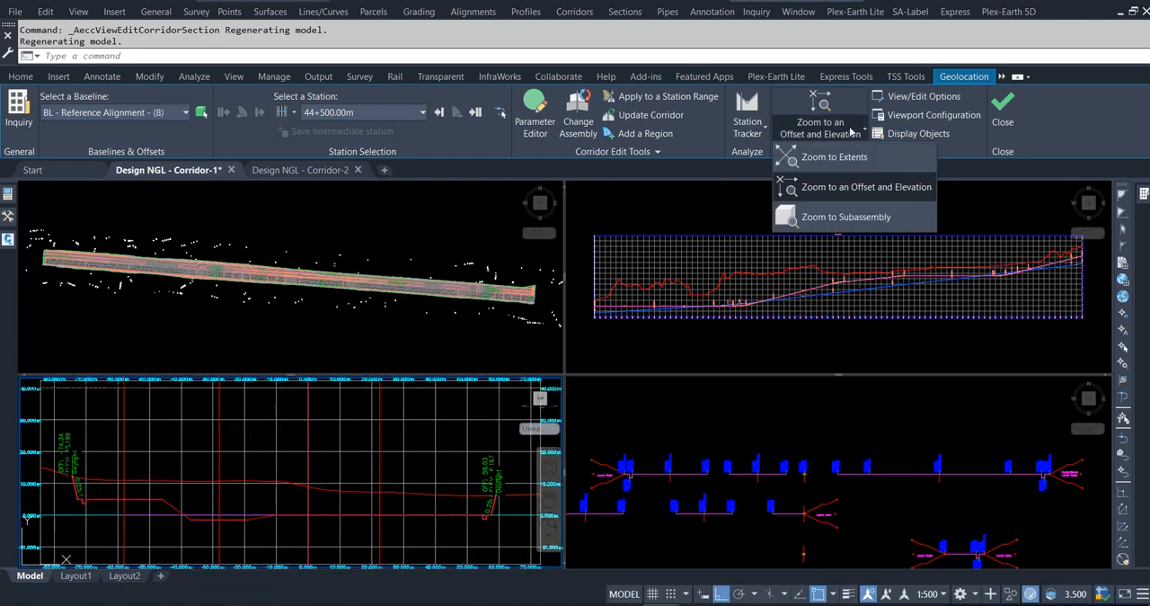
{"action": "left_click", "coordinate": [848, 187]}
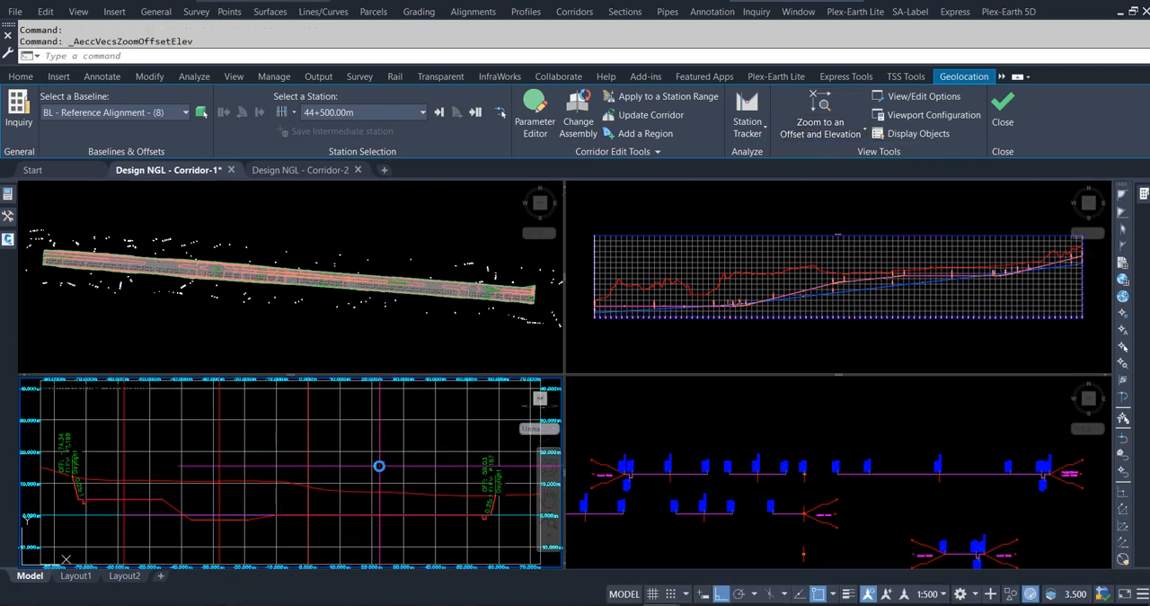
{"action": "left_click", "coordinate": [440, 112]}
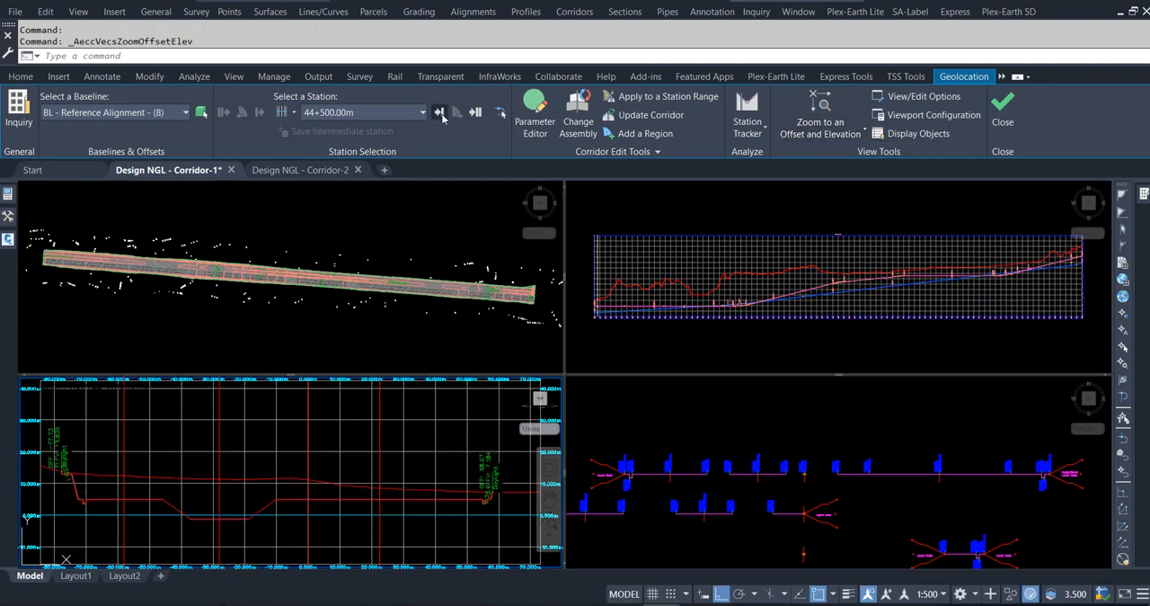
{"action": "left_click", "coordinate": [440, 113]}
{"action": "left_click", "coordinate": [439, 113]}
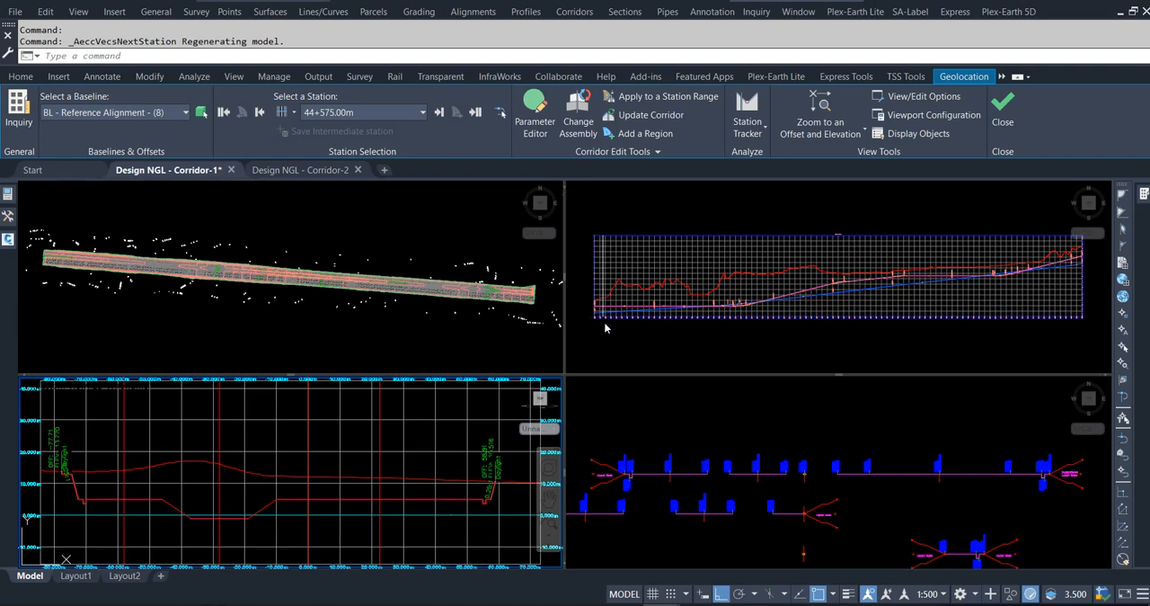
{"action": "left_click", "coordinate": [438, 112]}
{"action": "left_click", "coordinate": [439, 112]}
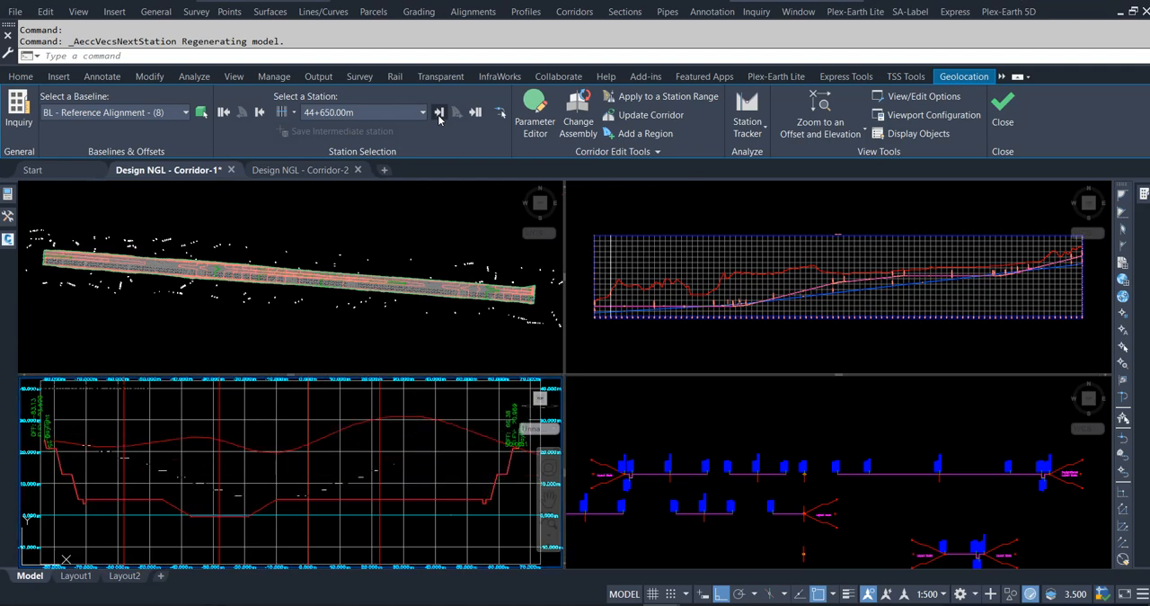
{"action": "left_click", "coordinate": [439, 113]}
{"action": "left_click", "coordinate": [439, 112]}
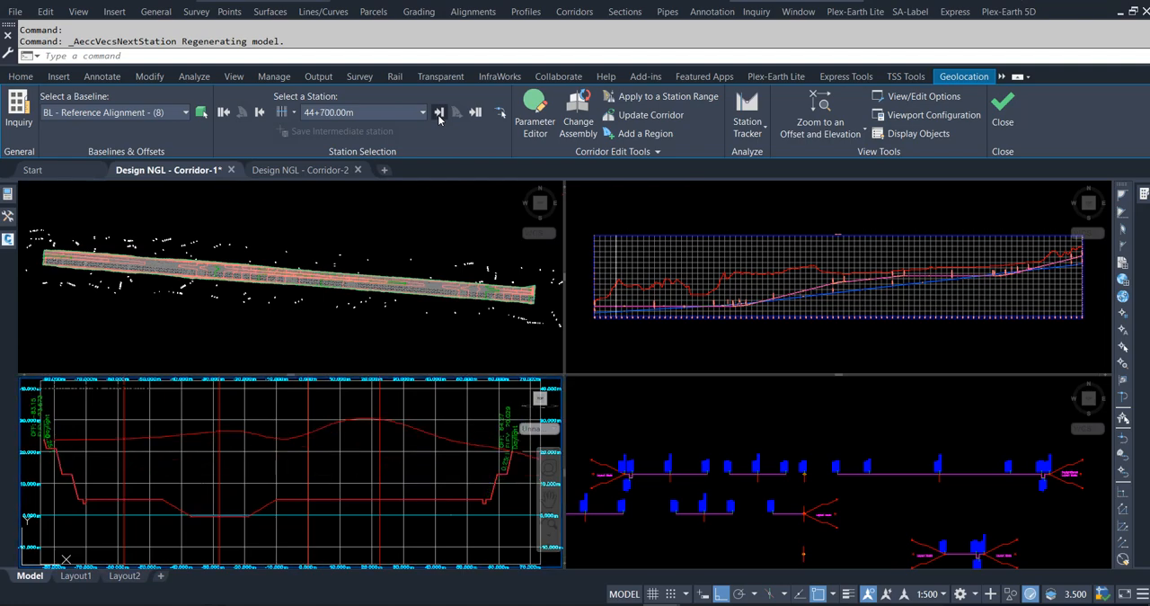
{"action": "left_click", "coordinate": [439, 112]}
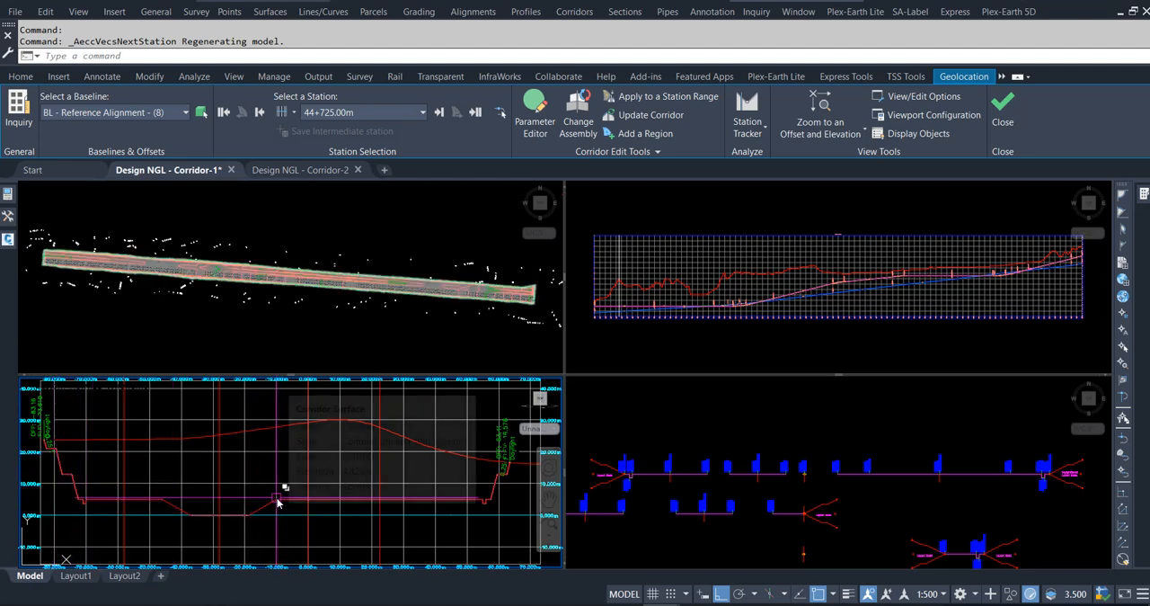
Set the Section Editor's default code set style to the custom Net Code Set in the view/edit options.
{"action": "left_click", "coordinate": [920, 101]}
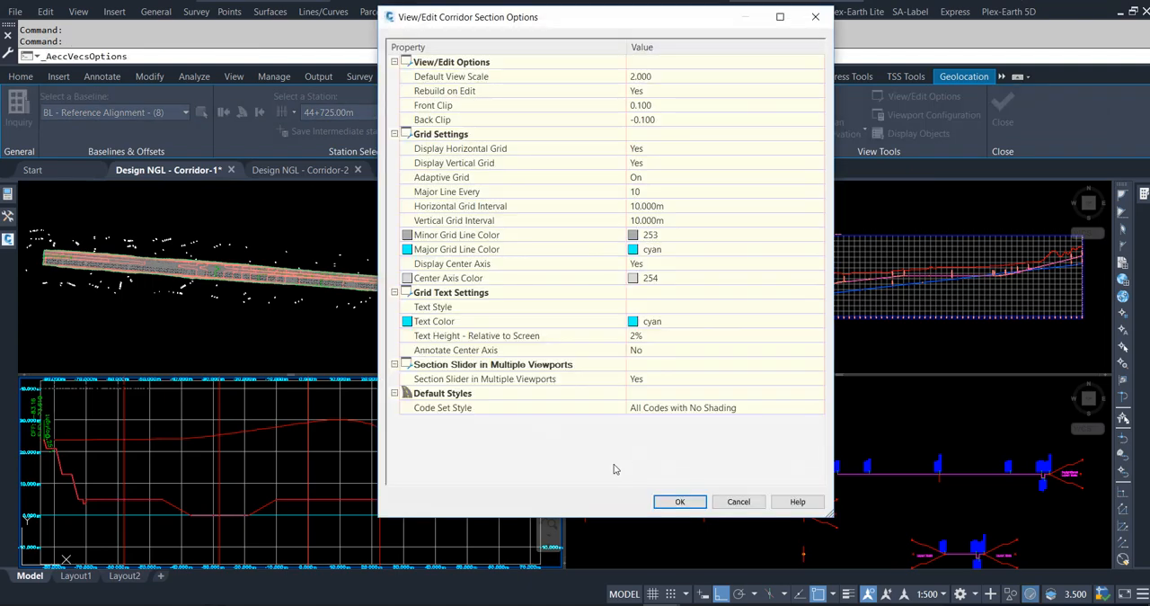
{"action": "left_click", "coordinate": [750, 452]}
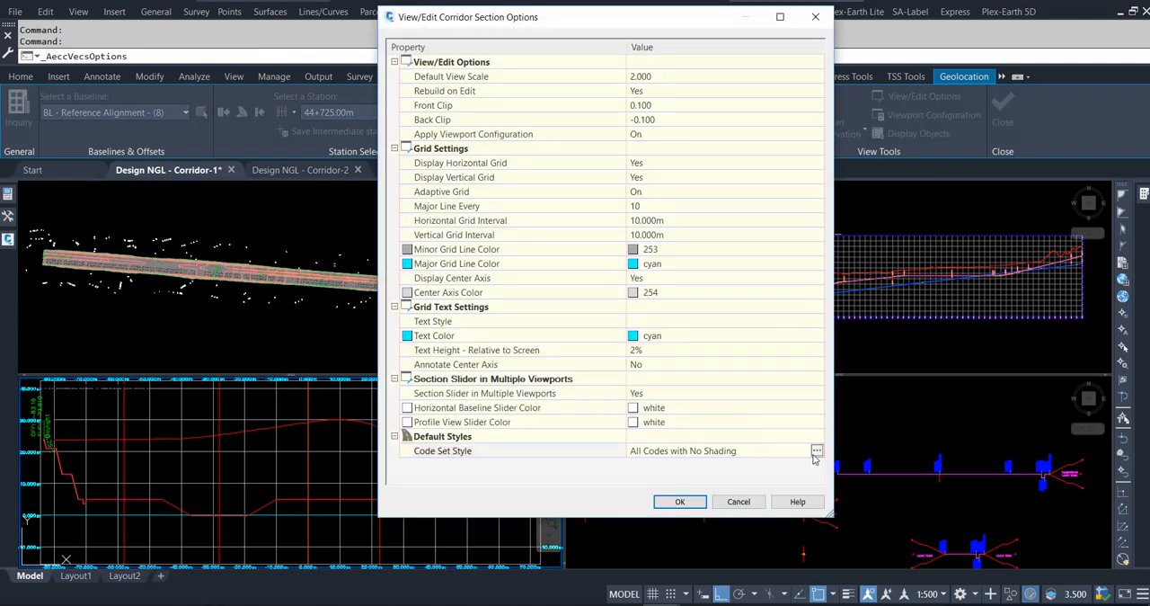
{"action": "left_click", "coordinate": [816, 450]}
{"action": "left_click", "coordinate": [454, 164]}
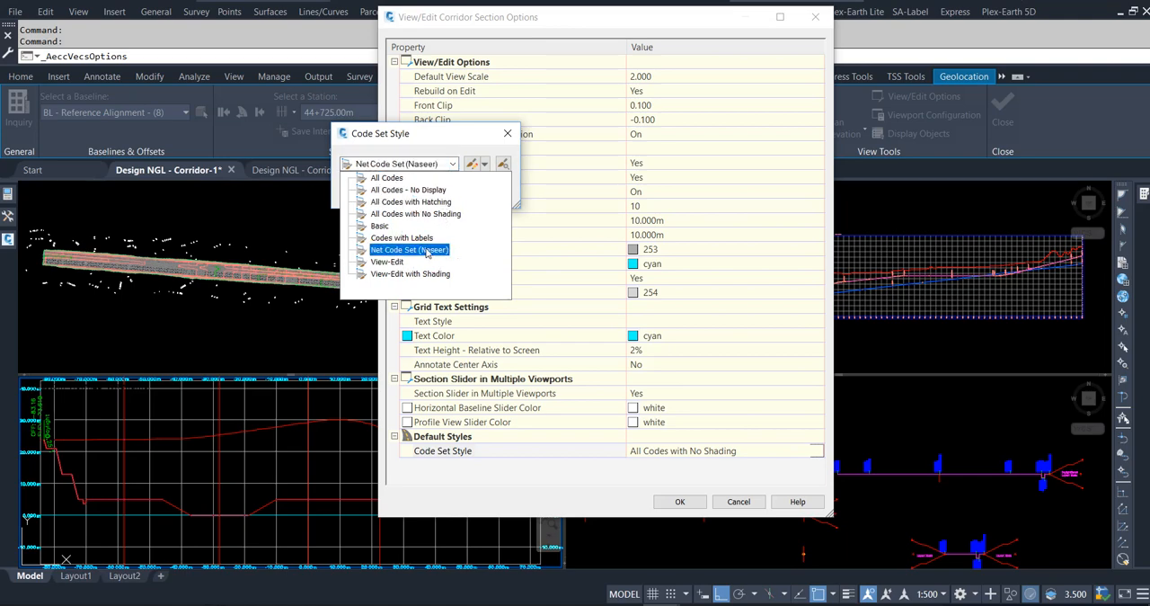
{"action": "left_click", "coordinate": [427, 249]}
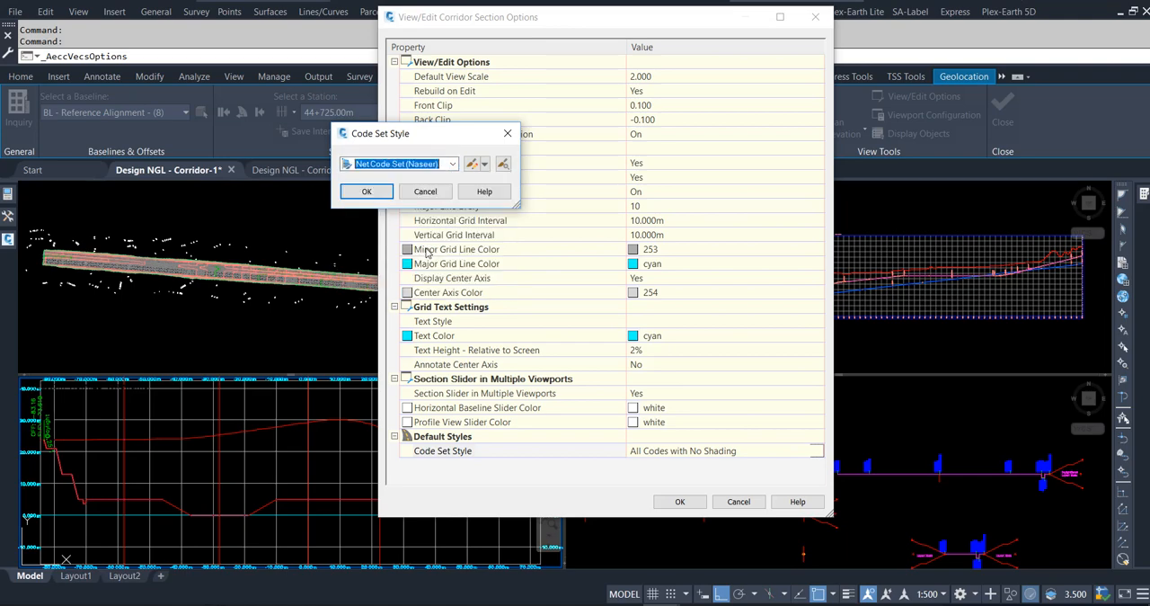
{"action": "left_click", "coordinate": [367, 191]}
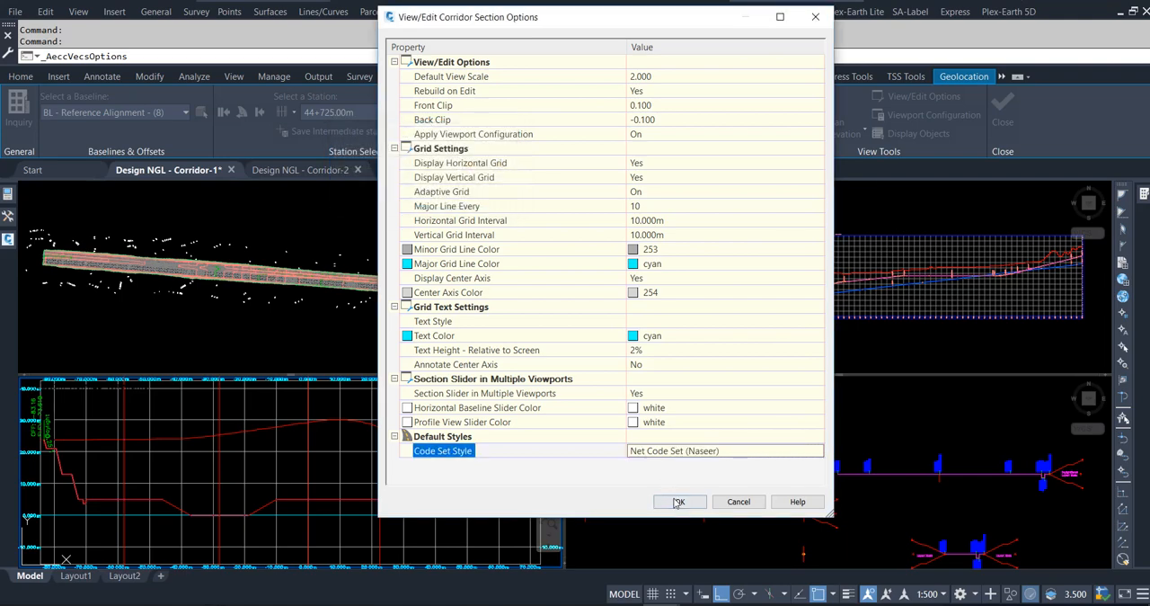
{"action": "left_click", "coordinate": [680, 501]}
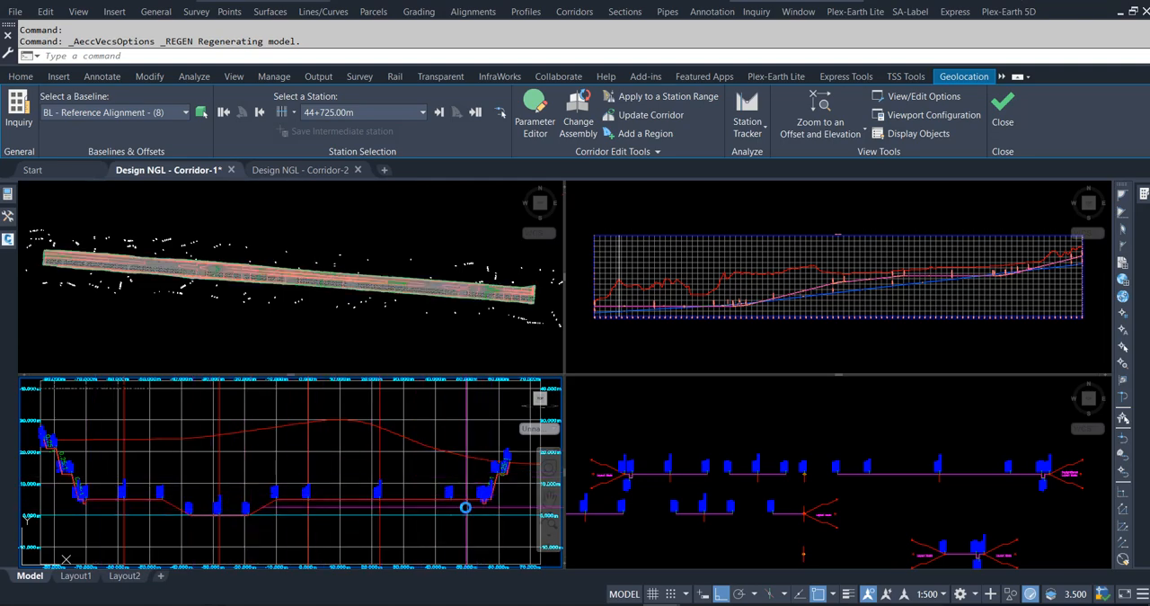
Review the labelled corridor sections station by station from 44+725.00m up to 44+925.00m.
{"action": "left_click", "coordinate": [439, 112]}
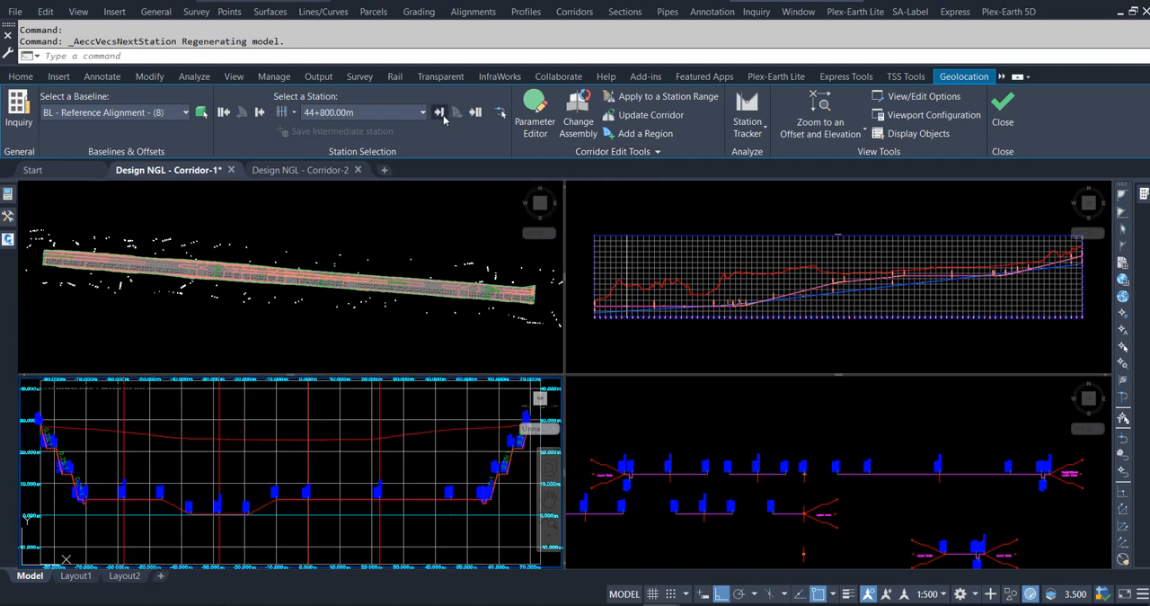
{"action": "left_click", "coordinate": [439, 113]}
{"action": "left_click", "coordinate": [440, 113]}
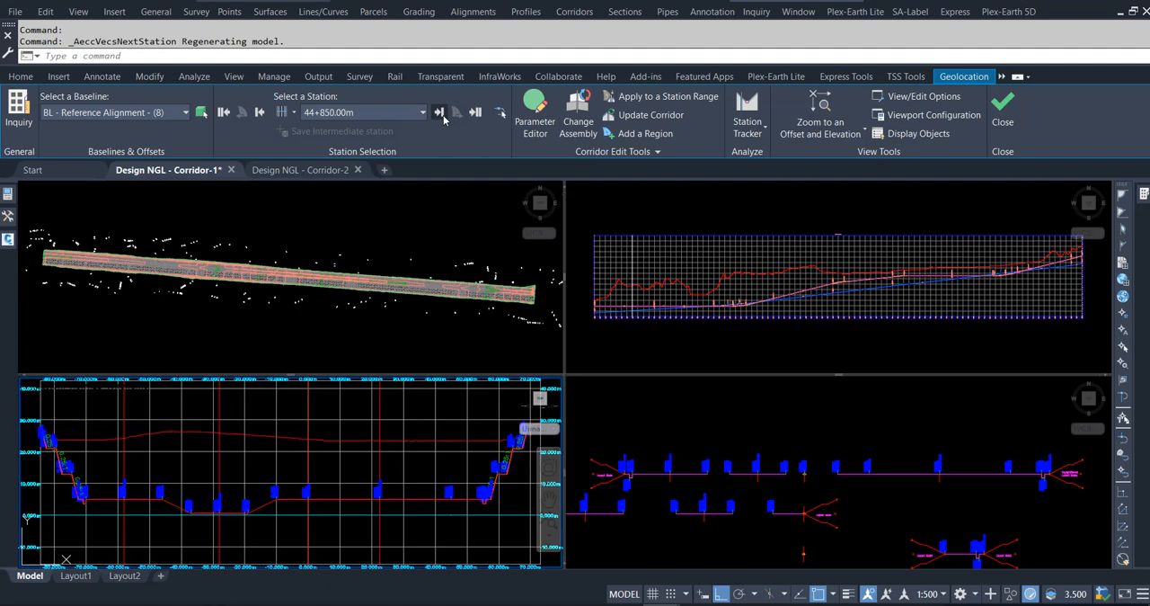
{"action": "left_click", "coordinate": [440, 112]}
{"action": "left_click", "coordinate": [440, 113]}
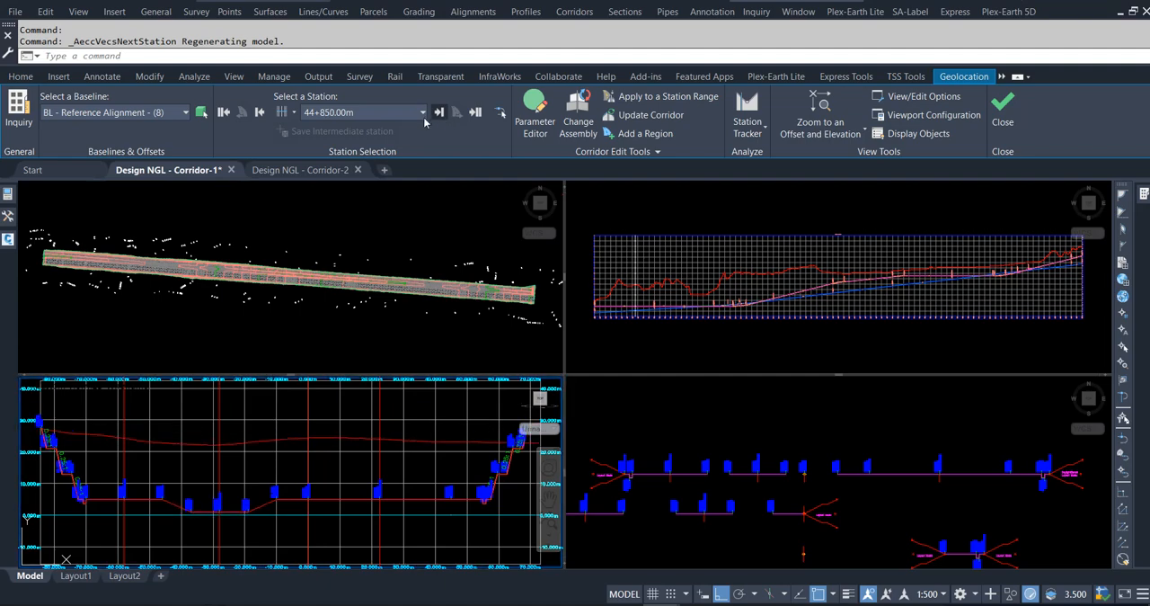
{"action": "left_click", "coordinate": [440, 112]}
Inspect the corridor cross-sections at stations 45+200.00m and 45+964.68m.
{"action": "left_click", "coordinate": [423, 115]}
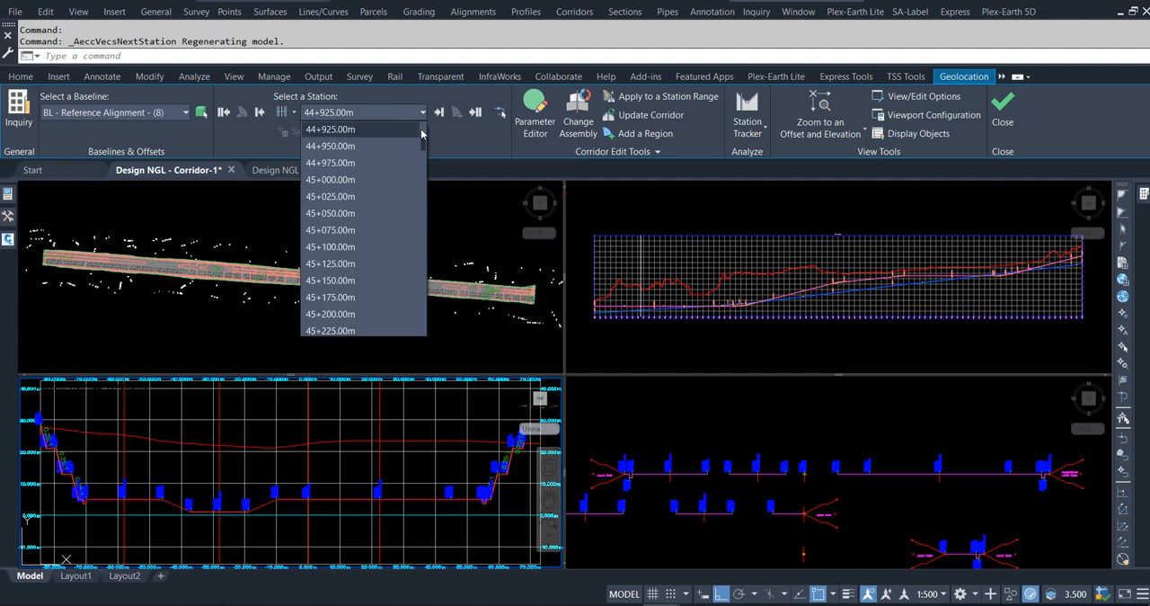
{"action": "left_click", "coordinate": [345, 313]}
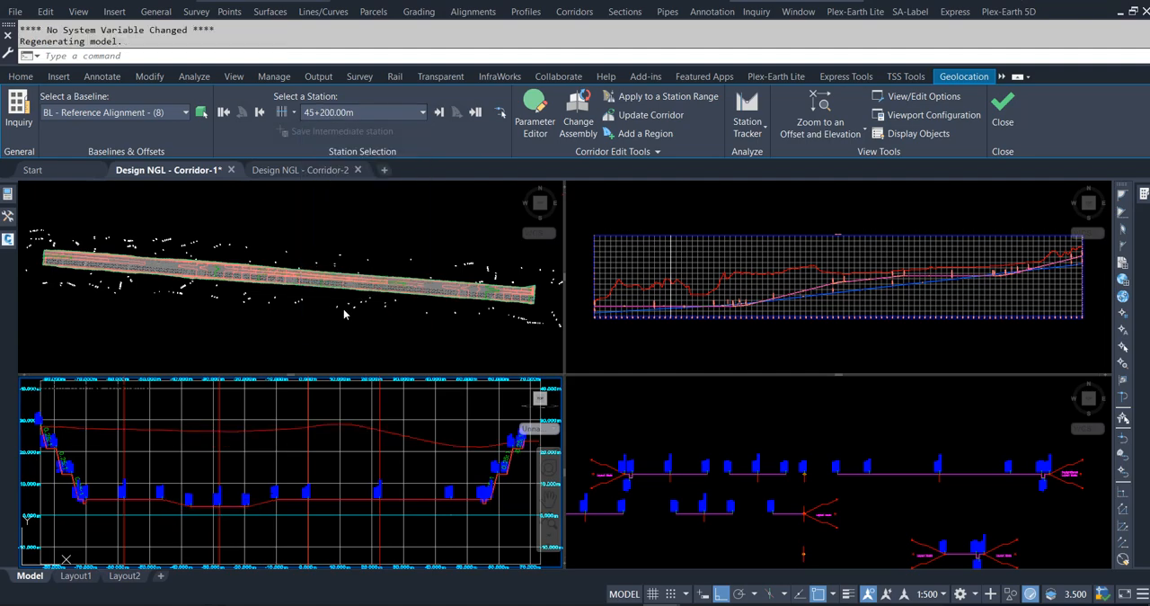
{"action": "left_click", "coordinate": [423, 113]}
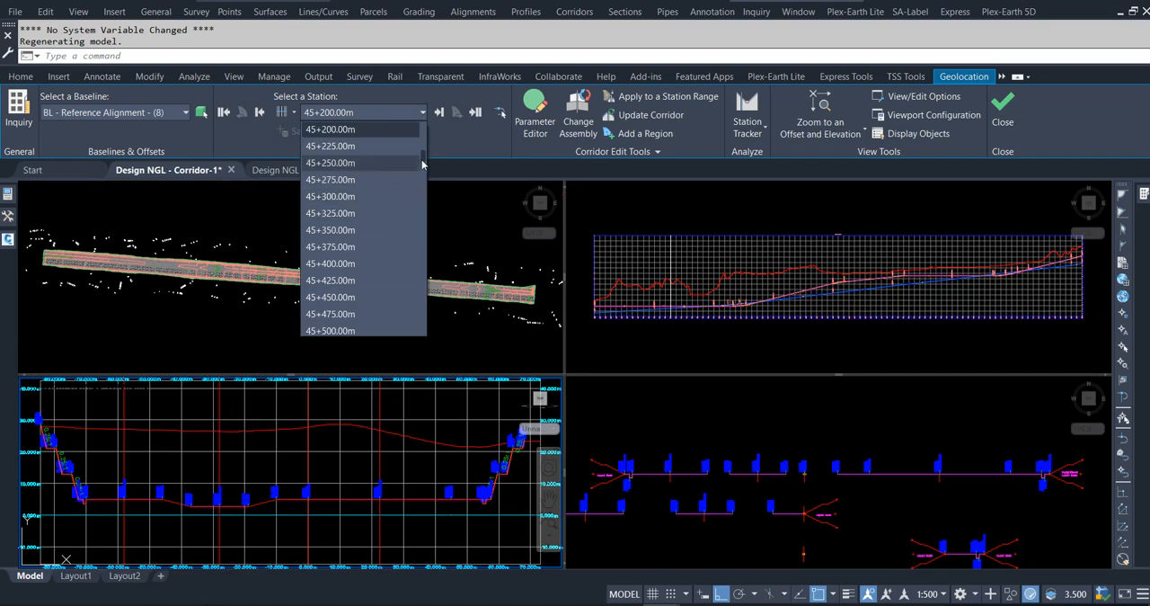
{"action": "left_click_drag", "start_coordinate": [424, 165], "coordinate": [424, 190]}
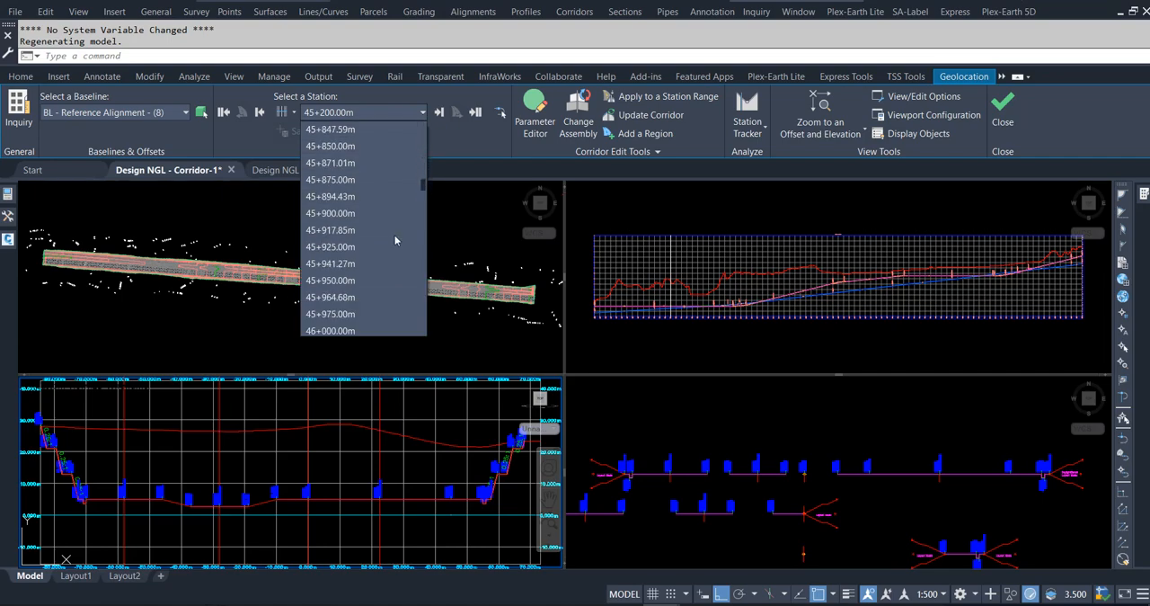
{"action": "left_click", "coordinate": [350, 297]}
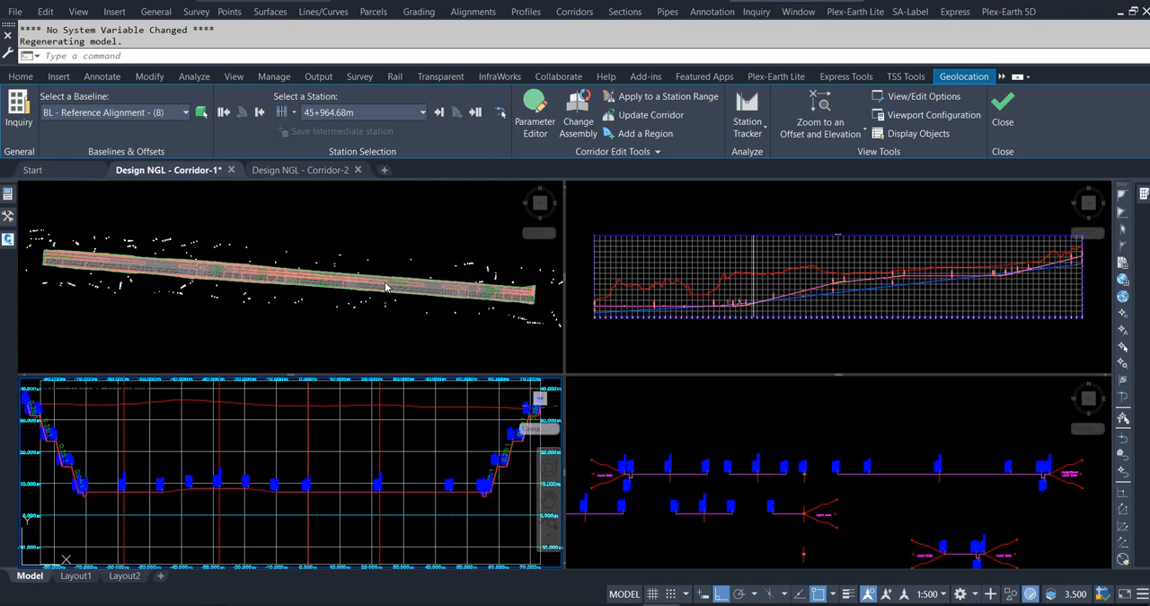
Switch to the Design NGL - Corridor-2 drawing and locate the start of its trench alignments in plan.
{"action": "left_click", "coordinate": [325, 171]}
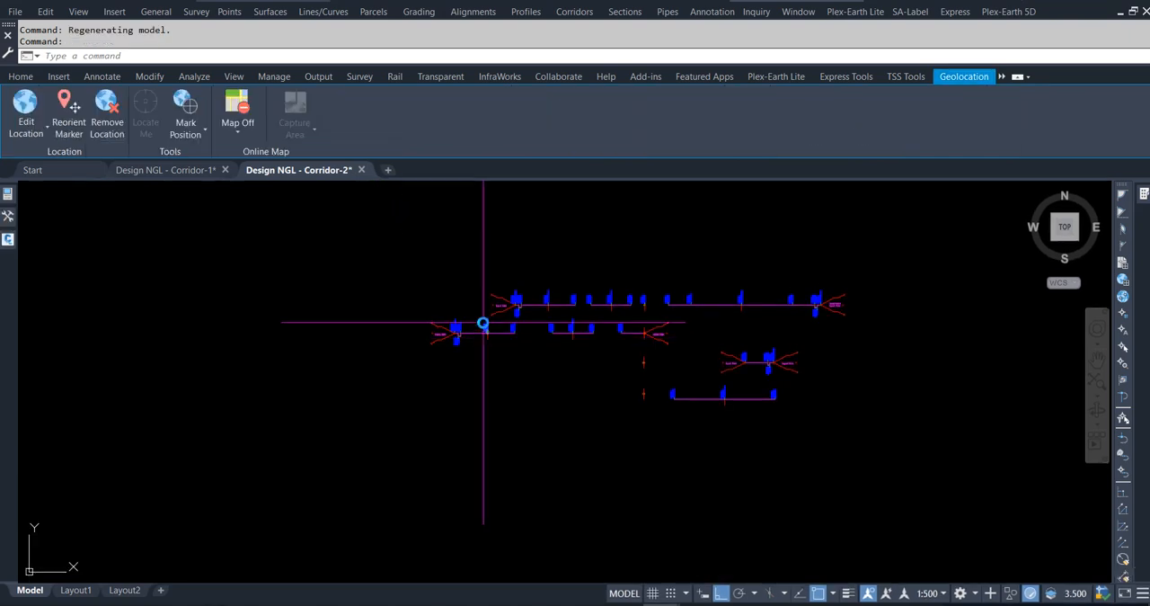
{"action": "scroll", "coordinate": [672, 327], "scroll_direction": "down", "scroll_amount": 14}
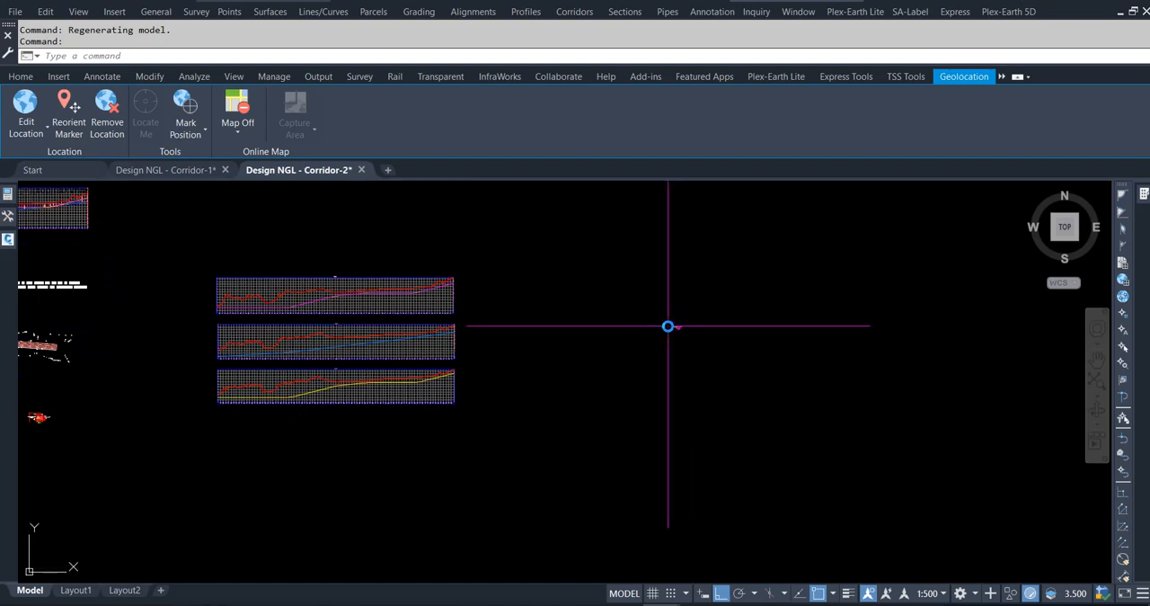
{"action": "scroll", "coordinate": [125, 332], "scroll_direction": "up", "scroll_amount": 8}
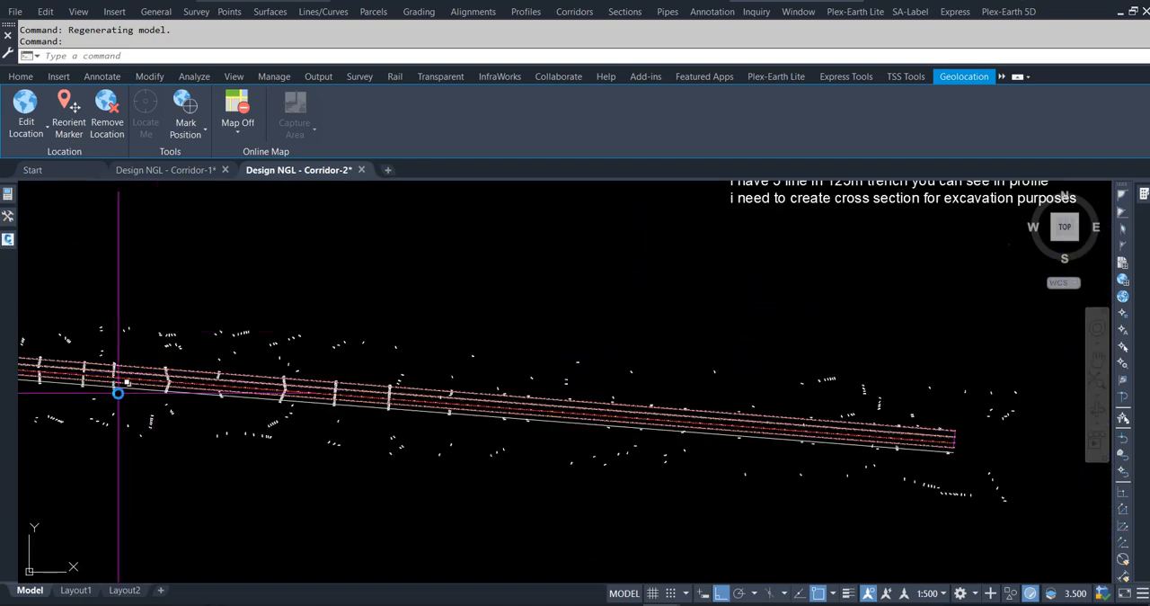
{"action": "scroll", "coordinate": [179, 384], "scroll_direction": "up", "scroll_amount": 3}
{"action": "scroll", "coordinate": [858, 326], "scroll_direction": "down", "scroll_amount": 2}
{"action": "scroll", "coordinate": [858, 327], "scroll_direction": "down", "scroll_amount": 2}
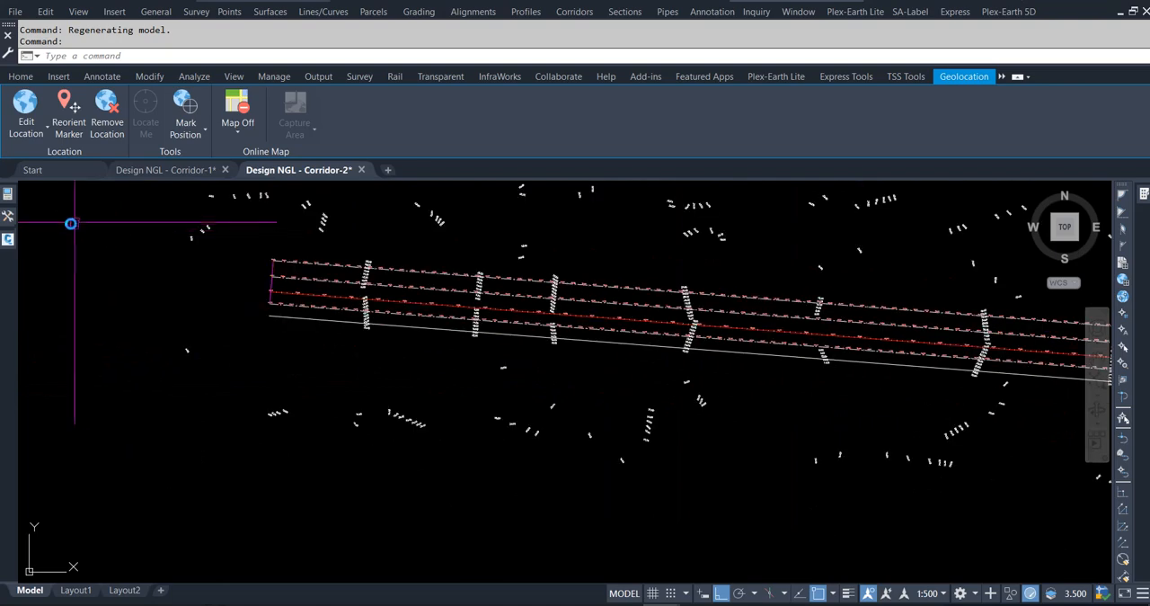
{"action": "left_click", "coordinate": [7, 219]}
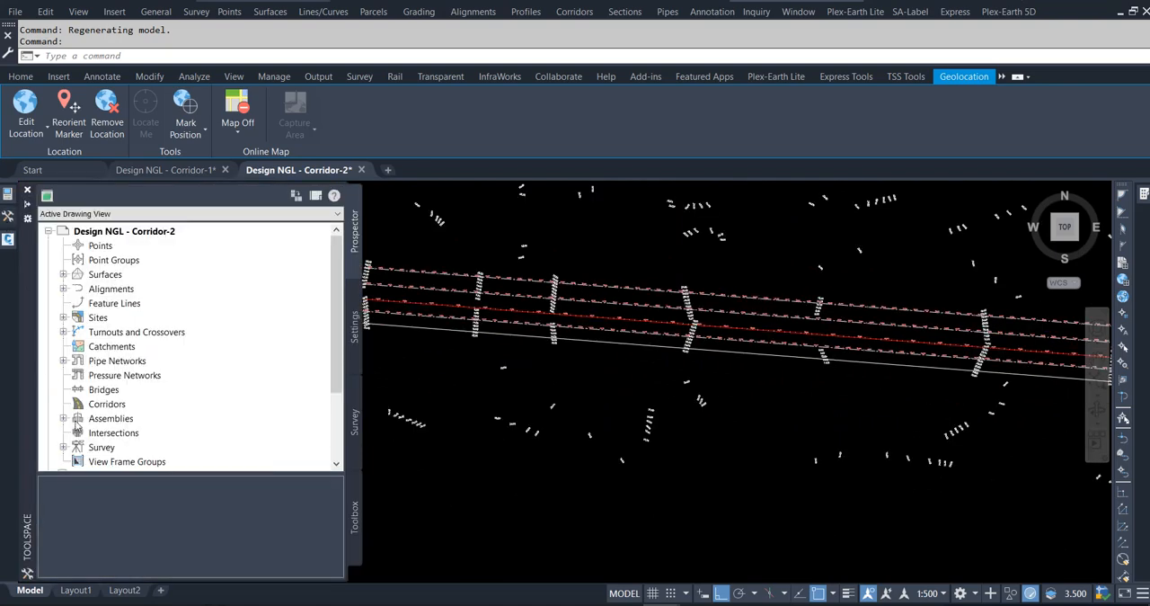
Start a new corridor named Corridor - 1 (HSR-GMT) using Reference Alignment and the FRT Design (FW01) profile.
{"action": "left_click", "coordinate": [20, 77]}
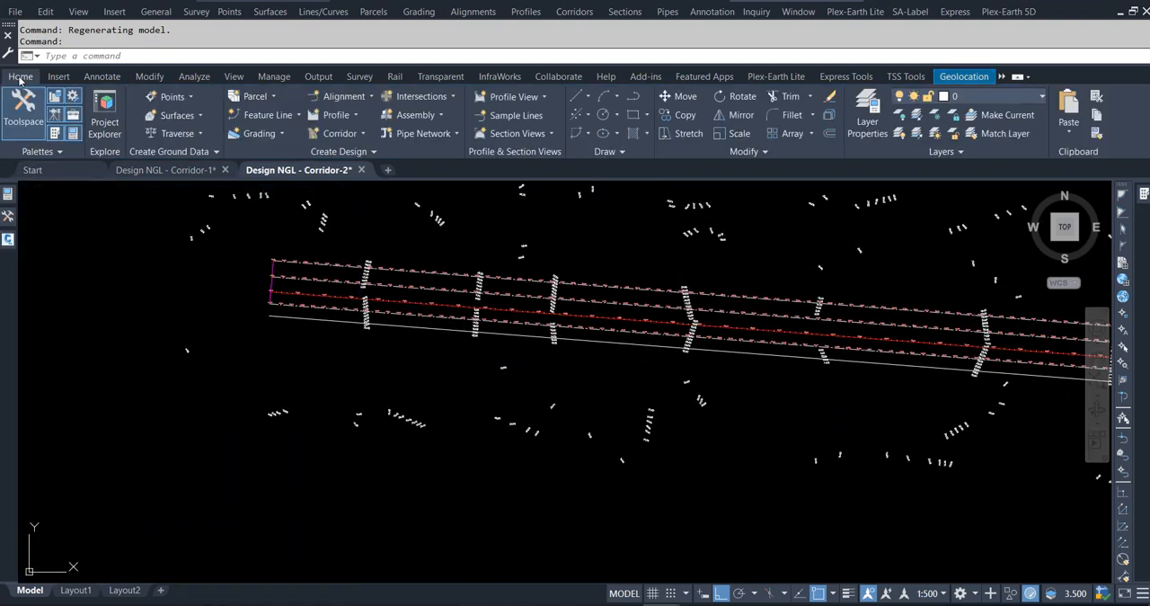
{"action": "left_click", "coordinate": [361, 135]}
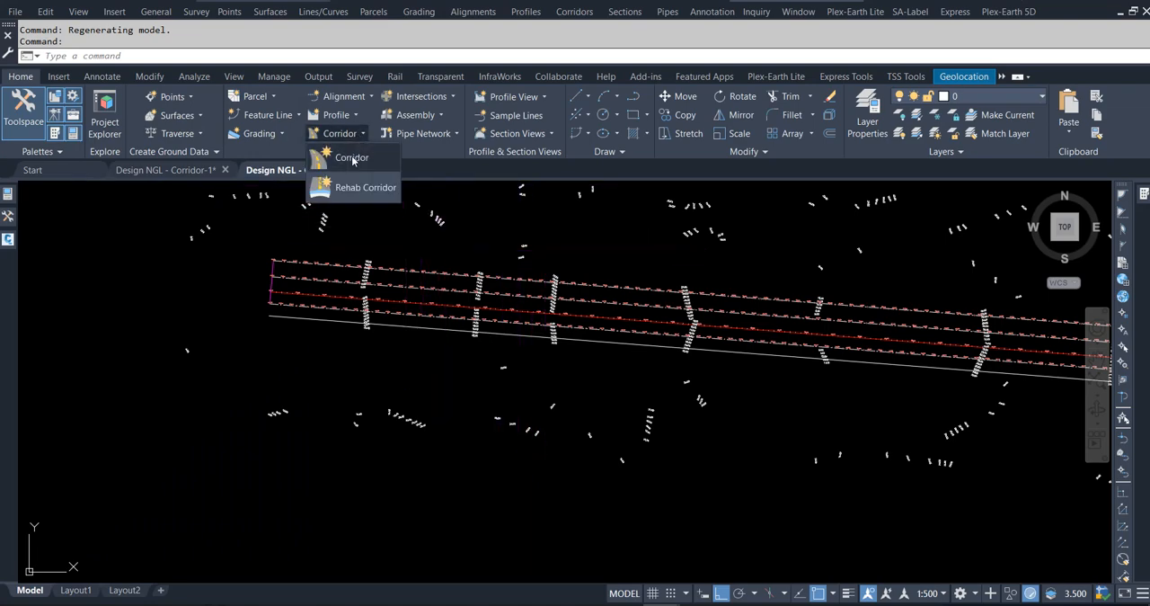
{"action": "left_click", "coordinate": [353, 158]}
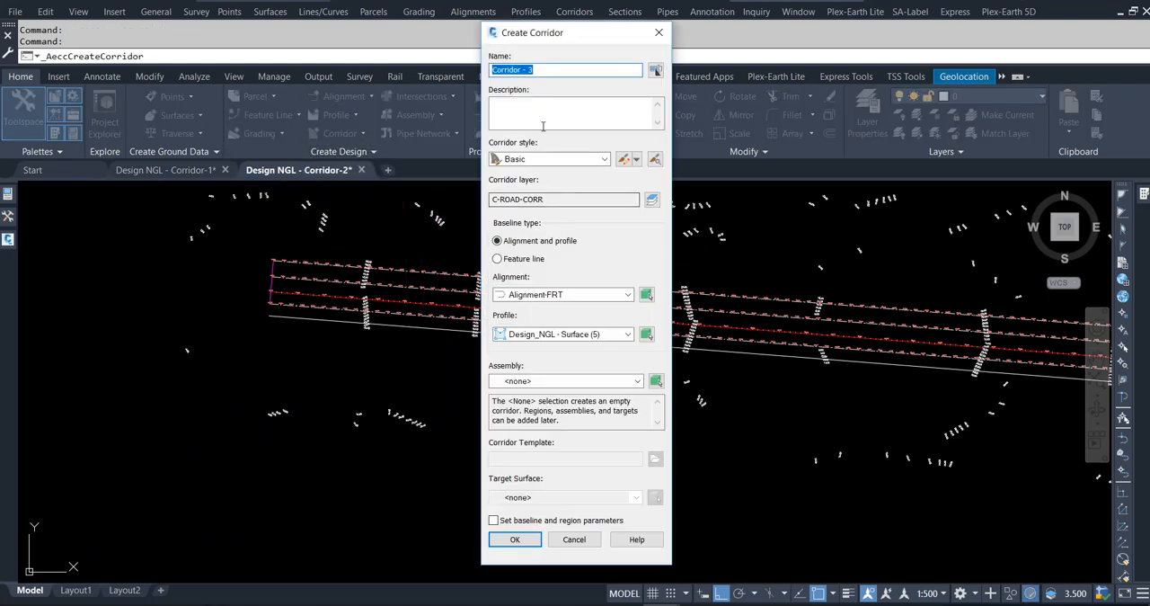
{"action": "double_click", "coordinate": [582, 72]}
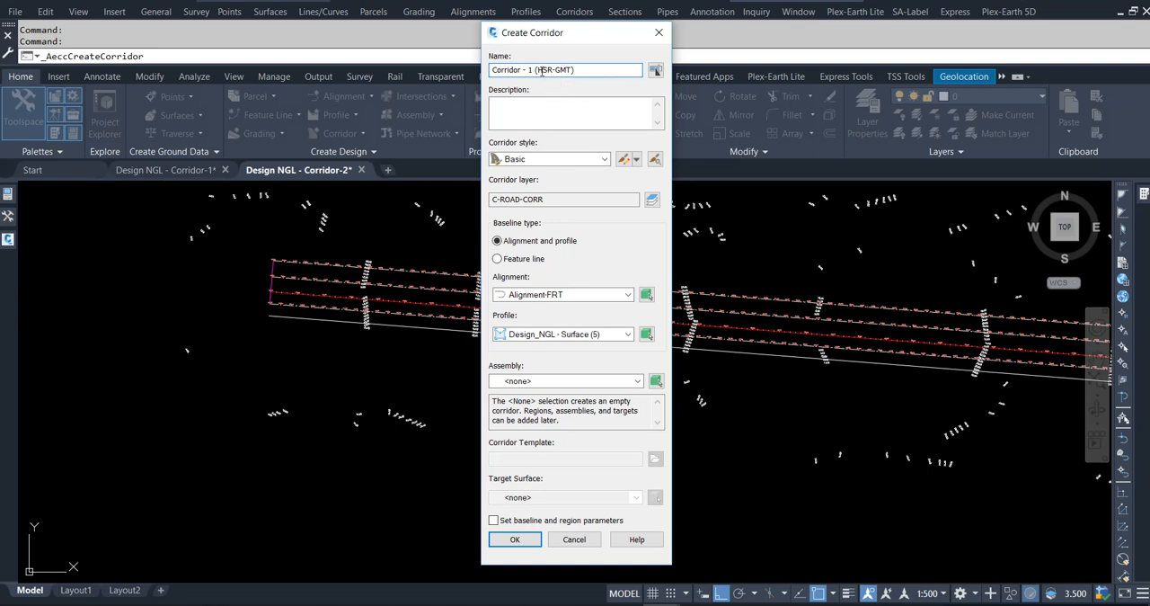
{"action": "left_click", "coordinate": [571, 294]}
{"action": "left_click", "coordinate": [540, 353]}
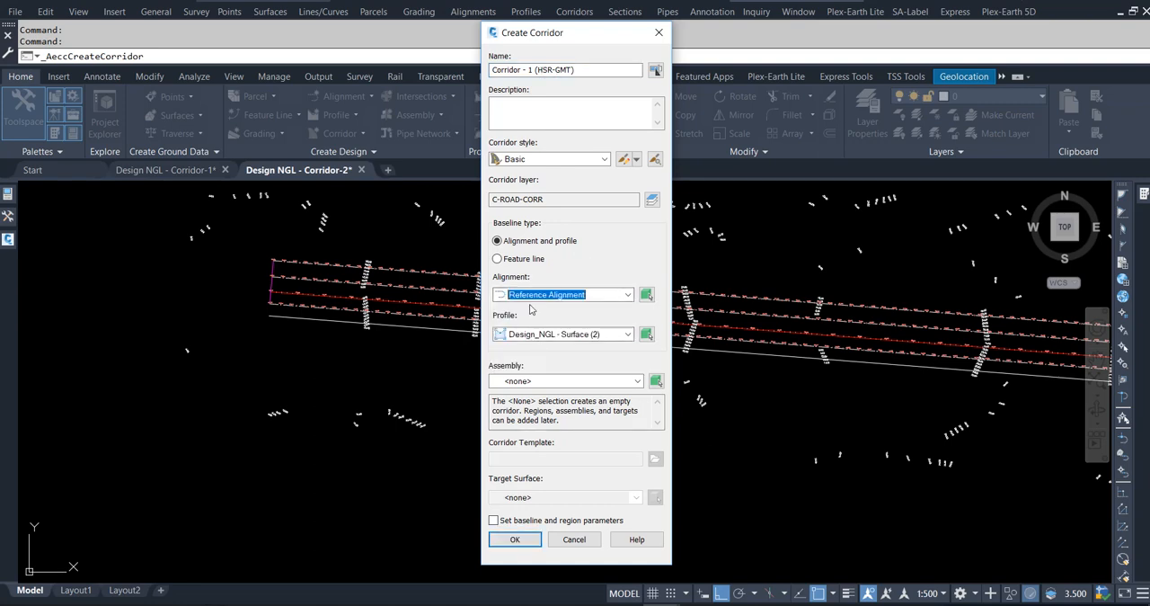
{"action": "left_click", "coordinate": [531, 335]}
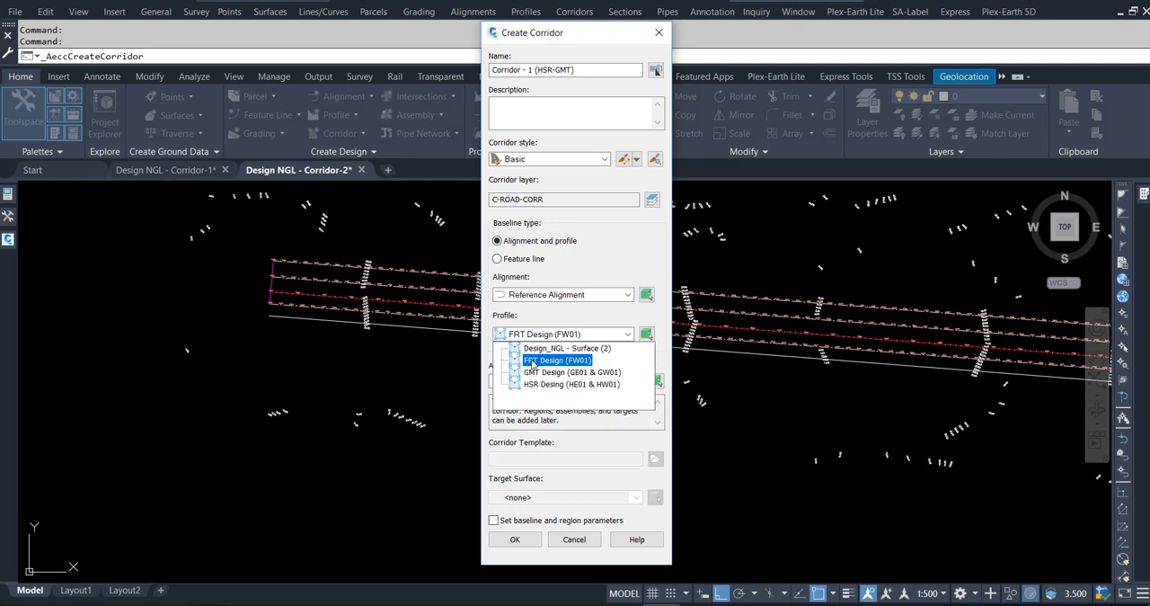
{"action": "left_click", "coordinate": [531, 360]}
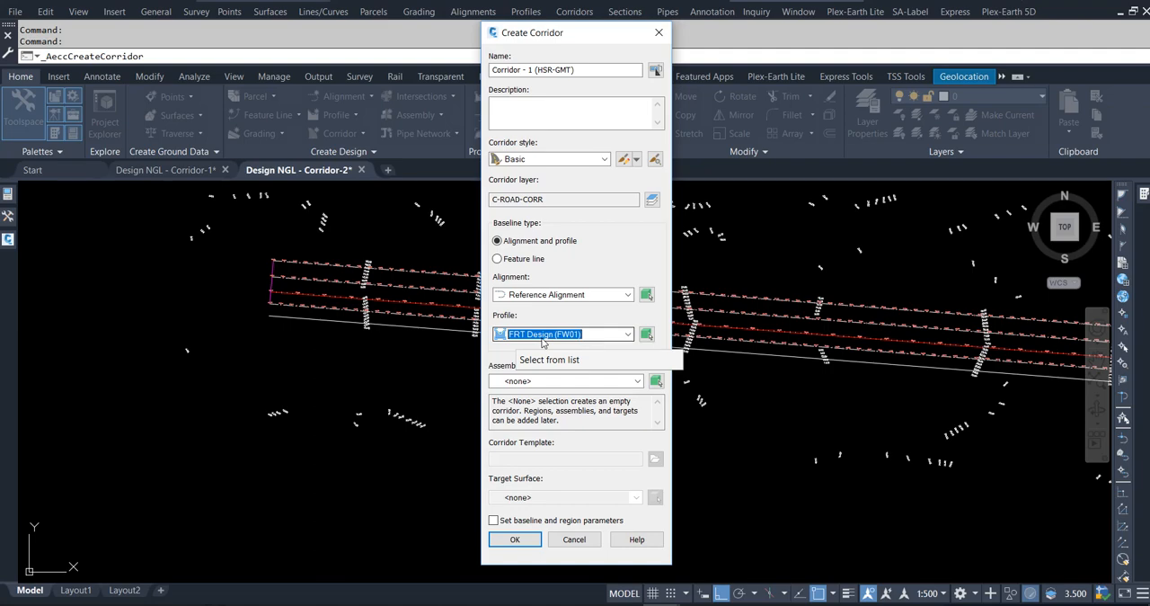
Choose the GMT TO REF LINE assembly for the new corridor from the assemblies in the drawing.
{"action": "left_click", "coordinate": [656, 381]}
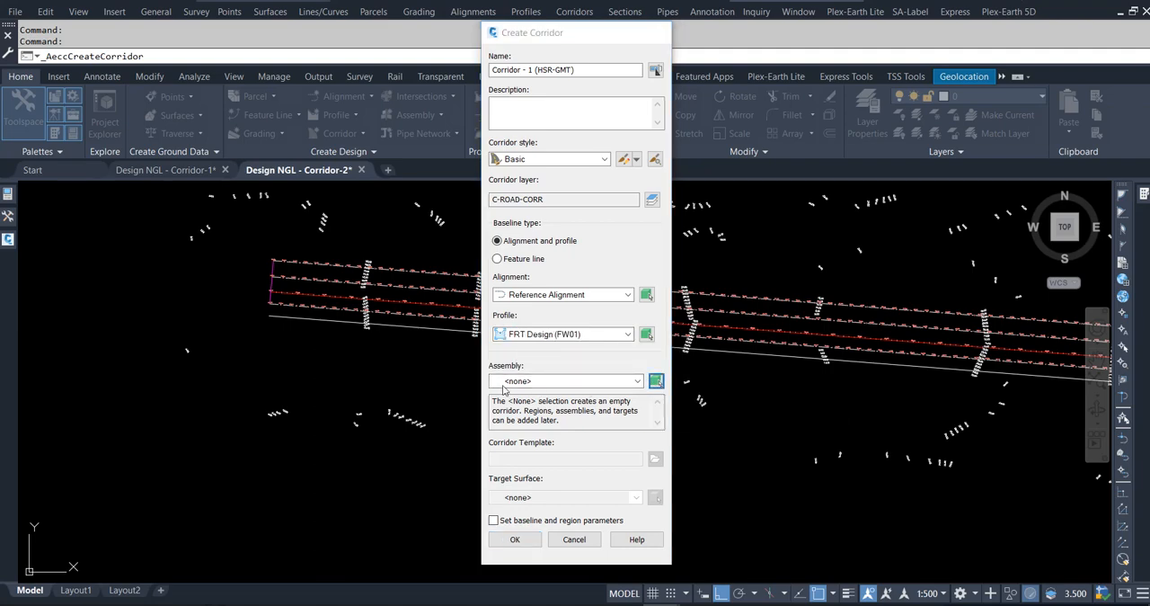
{"action": "scroll", "coordinate": [295, 382], "scroll_direction": "down", "scroll_amount": 3}
{"action": "scroll", "coordinate": [392, 401], "scroll_direction": "down", "scroll_amount": 4}
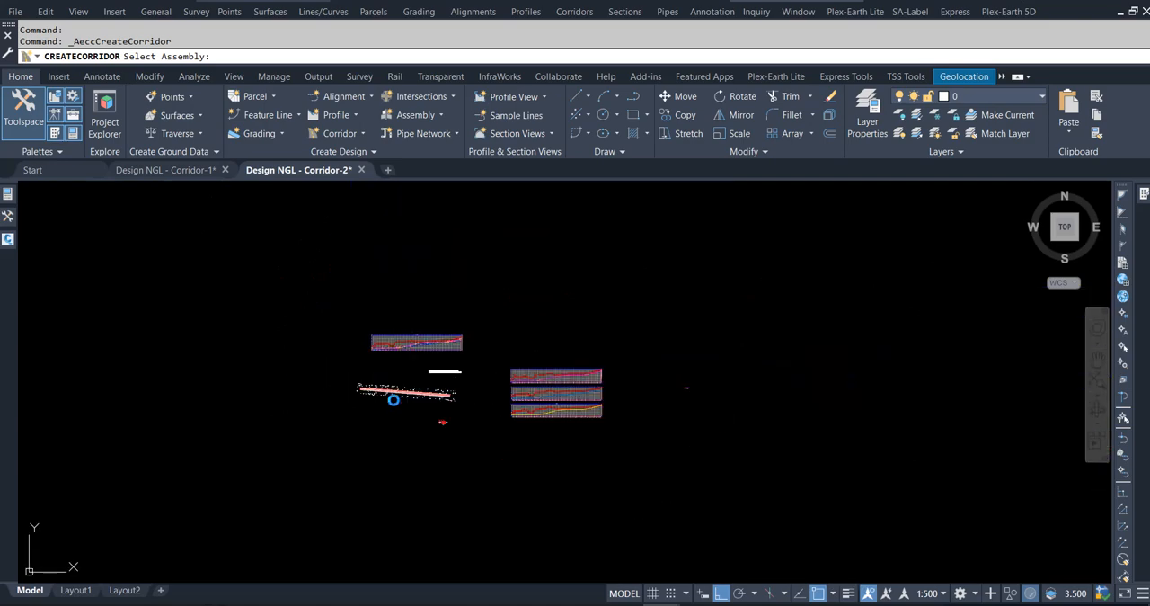
{"action": "scroll", "coordinate": [686, 395], "scroll_direction": "up", "scroll_amount": 5}
{"action": "scroll", "coordinate": [626, 395], "scroll_direction": "up", "scroll_amount": 6}
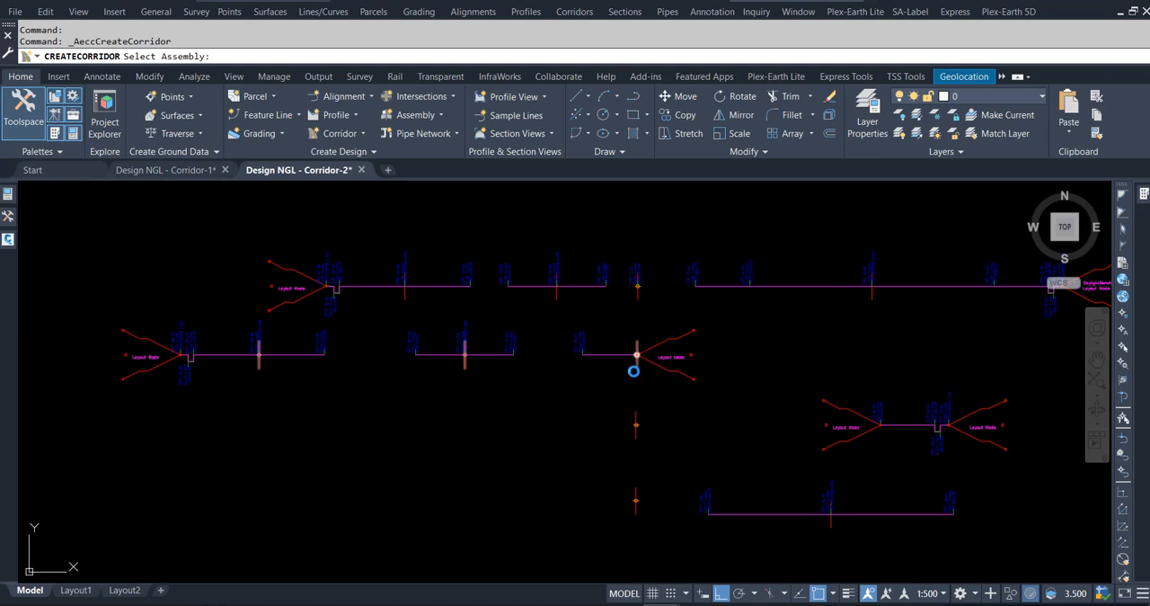
{"action": "left_click", "coordinate": [634, 369]}
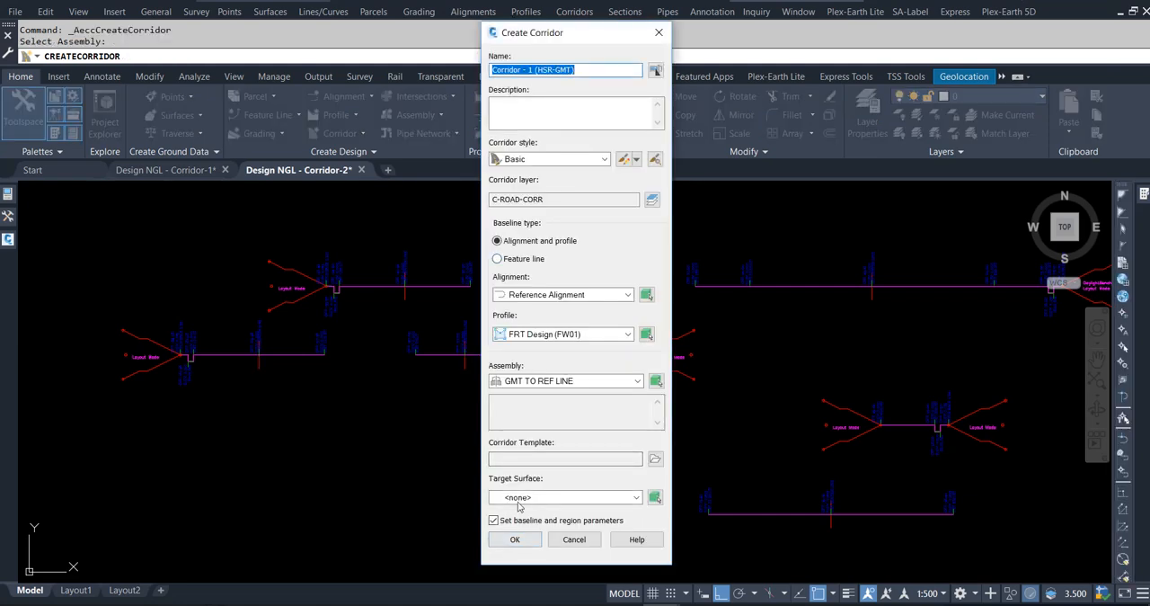
Target the Design_NGL surface, turn off setting baseline and region parameters, and create the corridor.
{"action": "left_click", "coordinate": [521, 497]}
{"action": "left_click", "coordinate": [539, 523]}
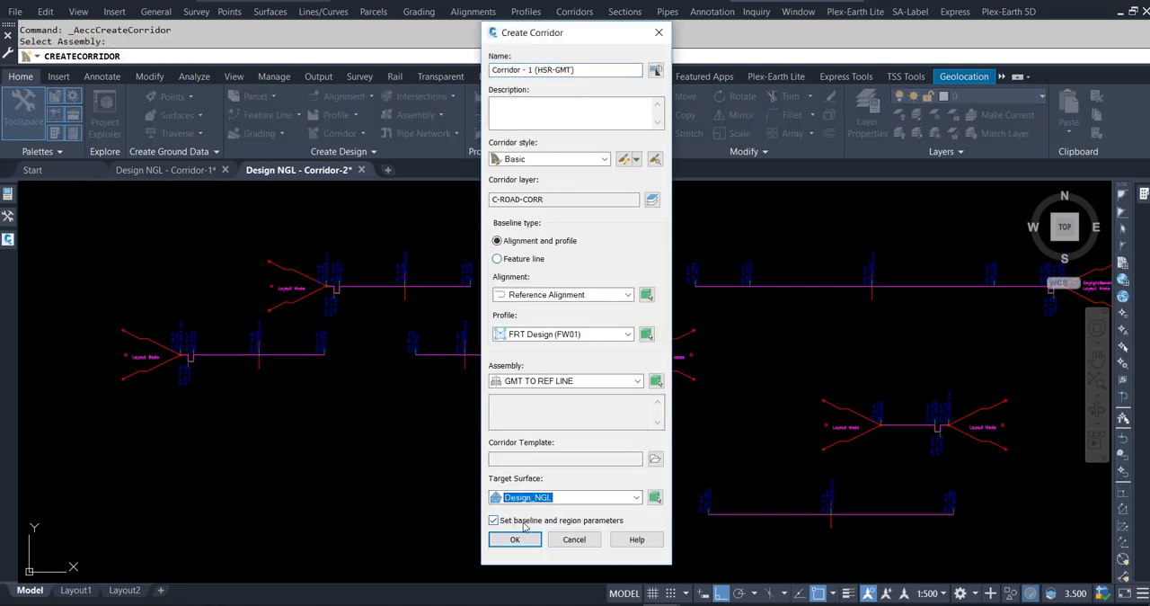
{"action": "left_click", "coordinate": [520, 522]}
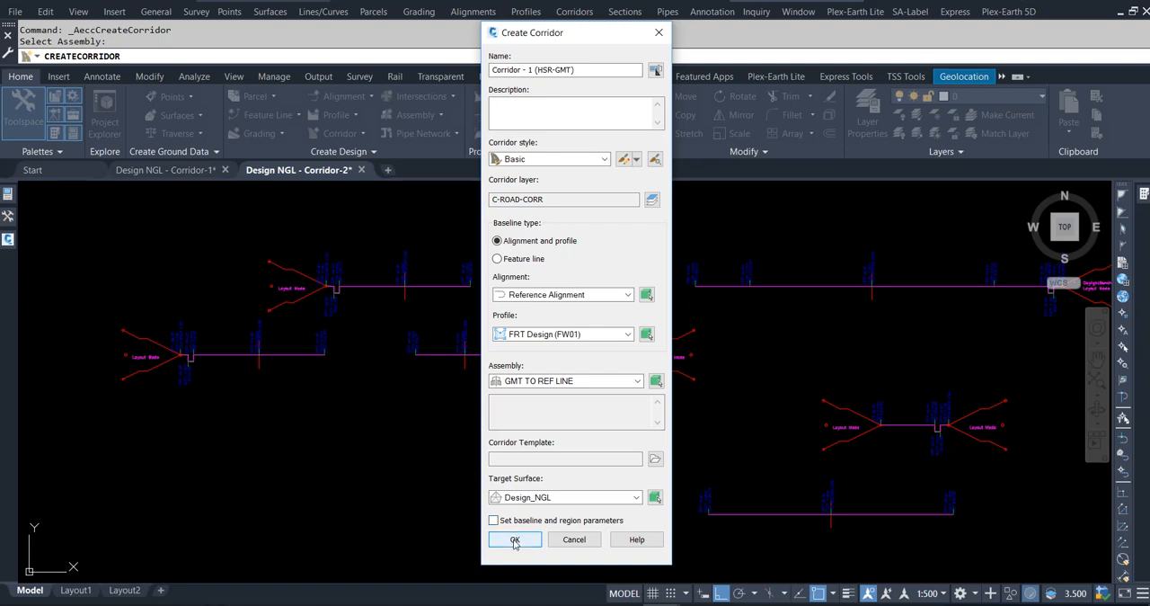
{"action": "left_click", "coordinate": [514, 541]}
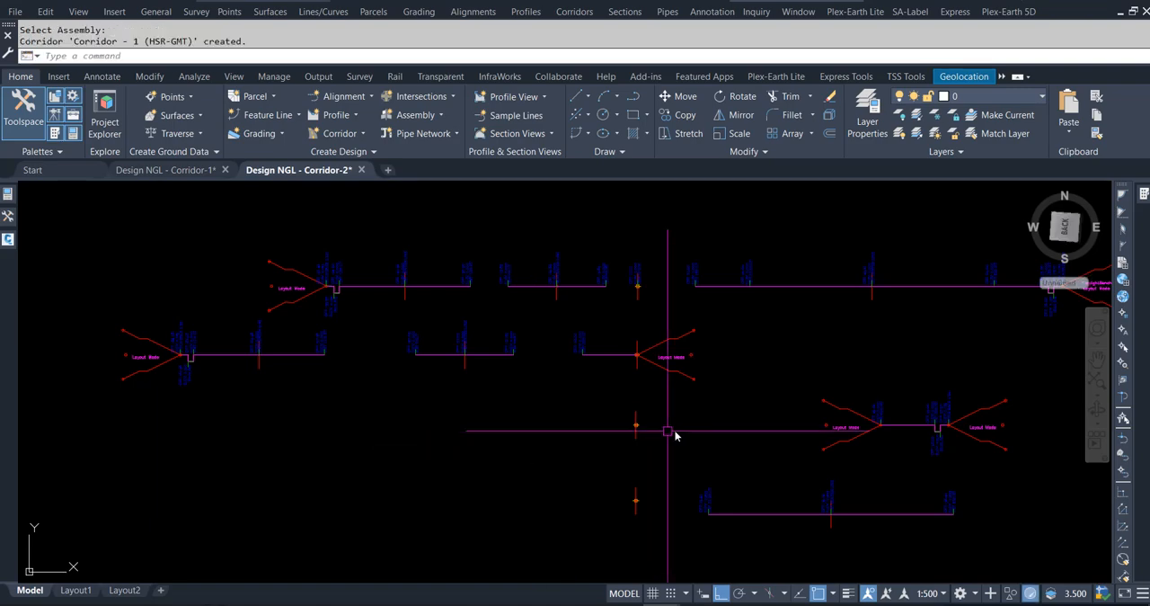
Add a corridor surface from Top links, added as breaklines, with overhang correction set to Top Links.
{"action": "scroll", "coordinate": [687, 383], "scroll_direction": "down", "scroll_amount": 10}
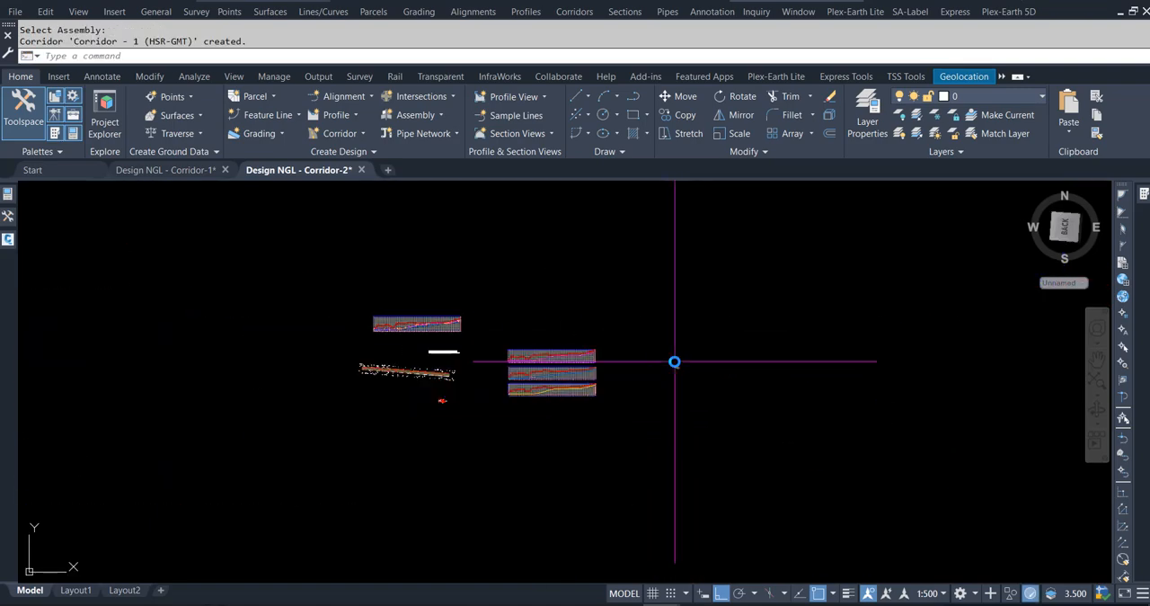
{"action": "scroll", "coordinate": [374, 373], "scroll_direction": "up", "scroll_amount": 8}
{"action": "scroll", "coordinate": [360, 383], "scroll_direction": "up", "scroll_amount": 4}
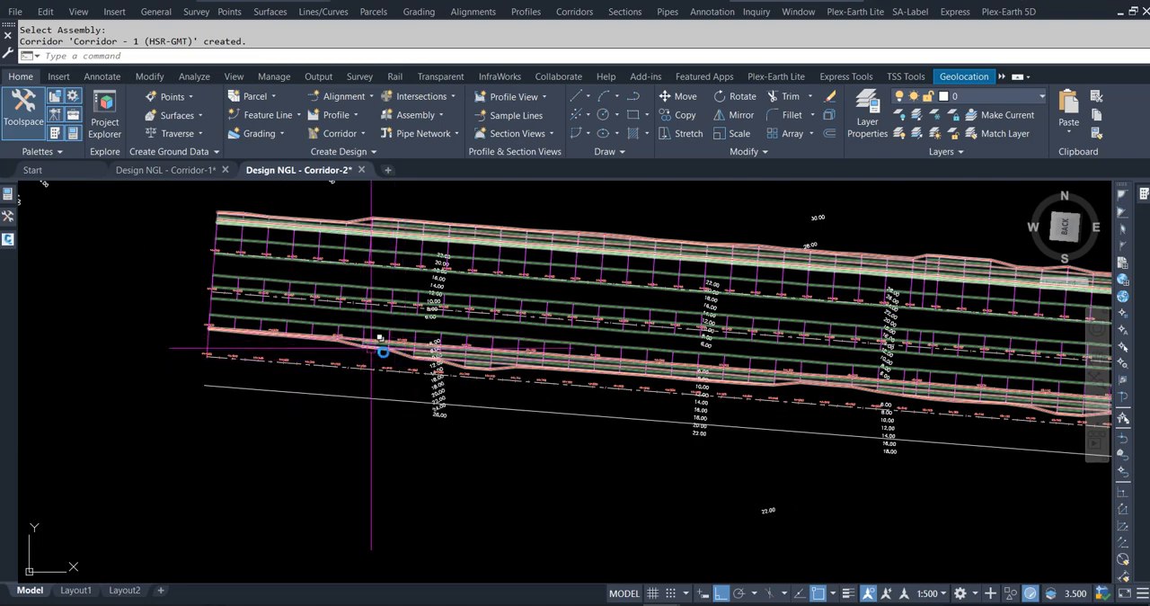
{"action": "left_click", "coordinate": [403, 350]}
{"action": "right_click", "coordinate": [403, 350]}
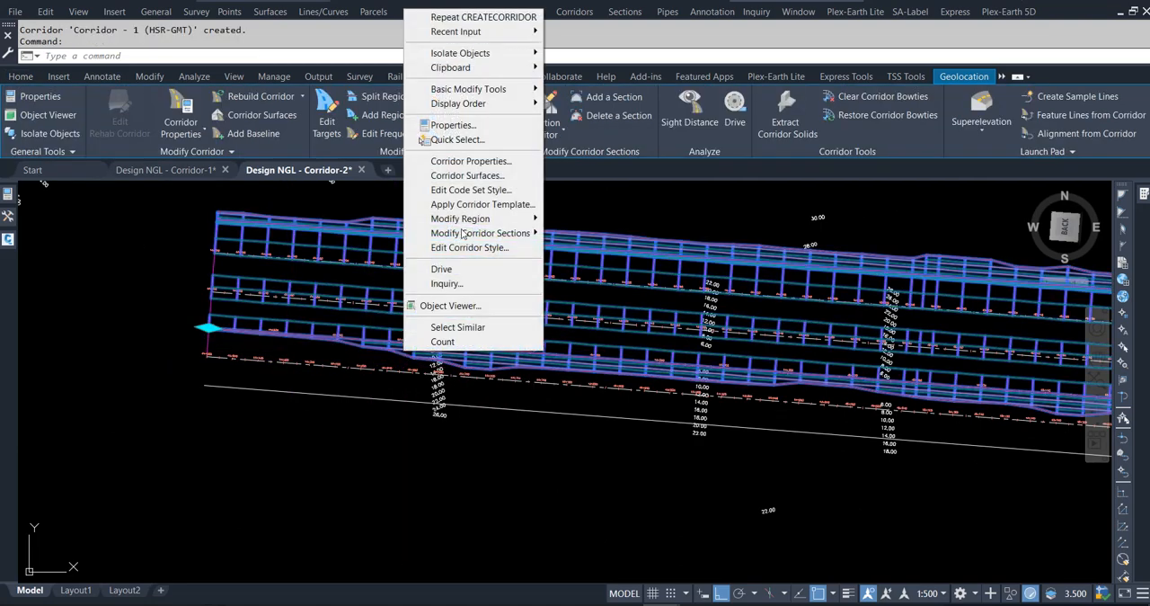
{"action": "left_click", "coordinate": [468, 166]}
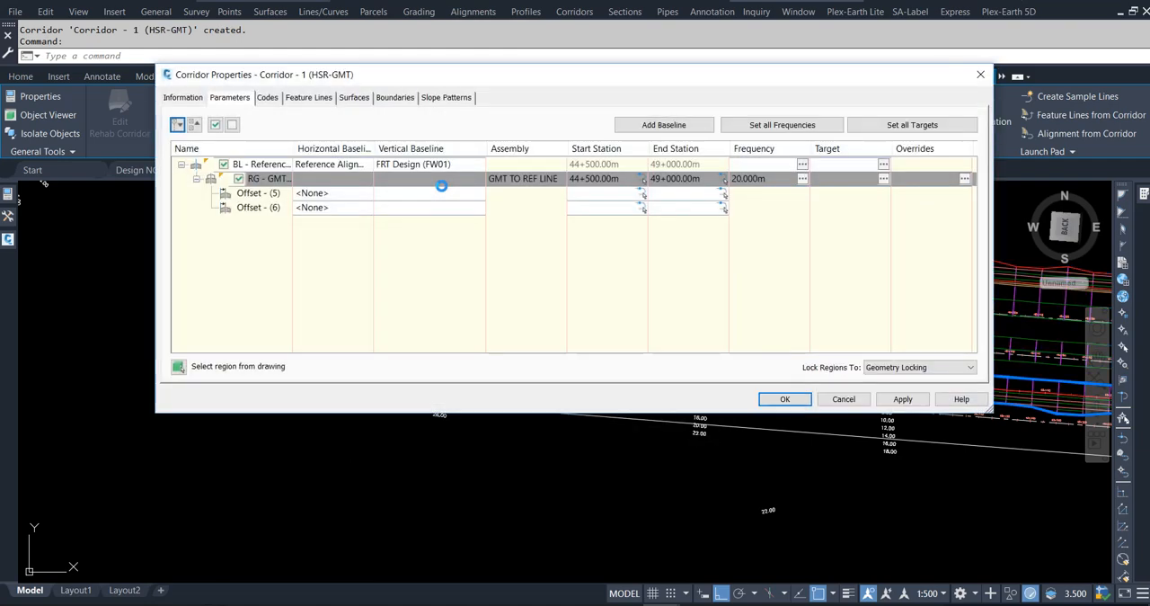
{"action": "left_click", "coordinate": [353, 97]}
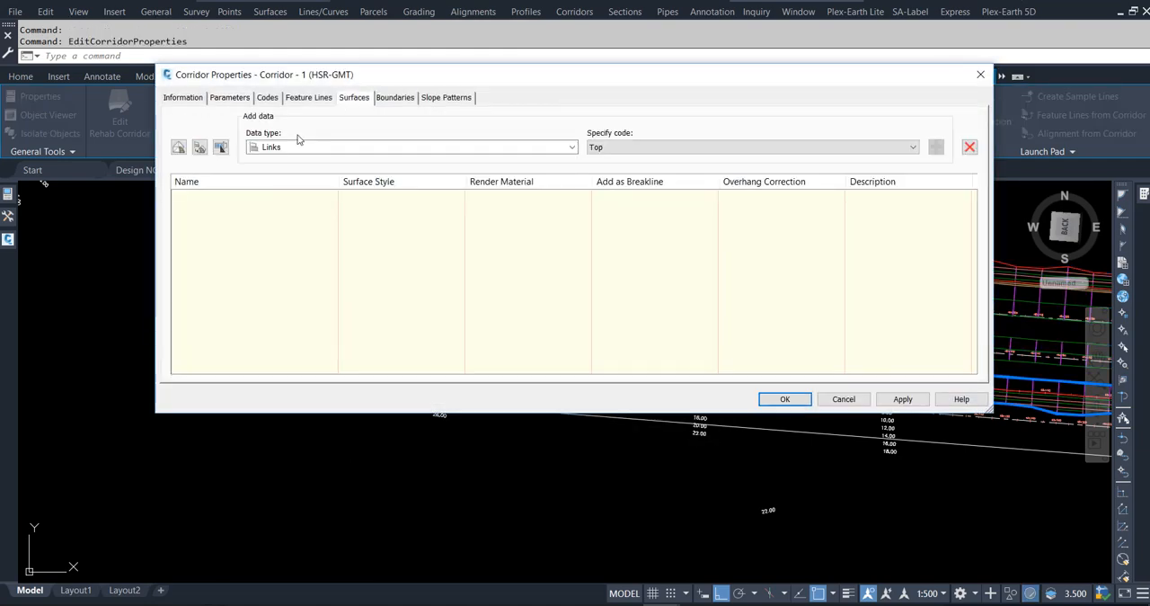
{"action": "left_click", "coordinate": [178, 147]}
{"action": "left_click", "coordinate": [936, 147]}
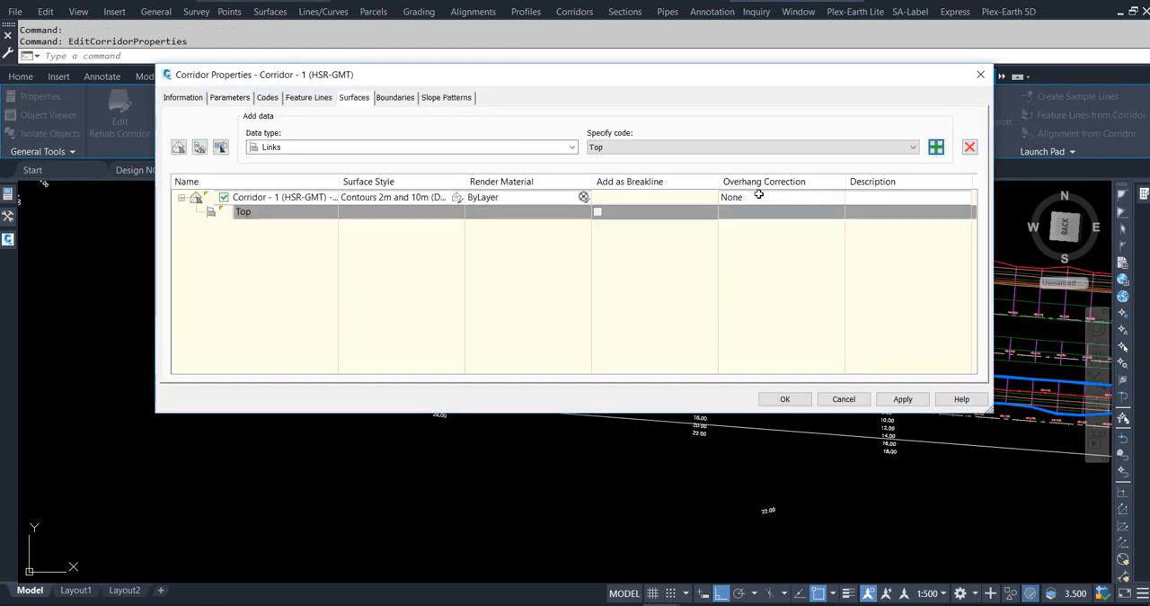
{"action": "left_click", "coordinate": [746, 197]}
{"action": "left_click", "coordinate": [746, 215]}
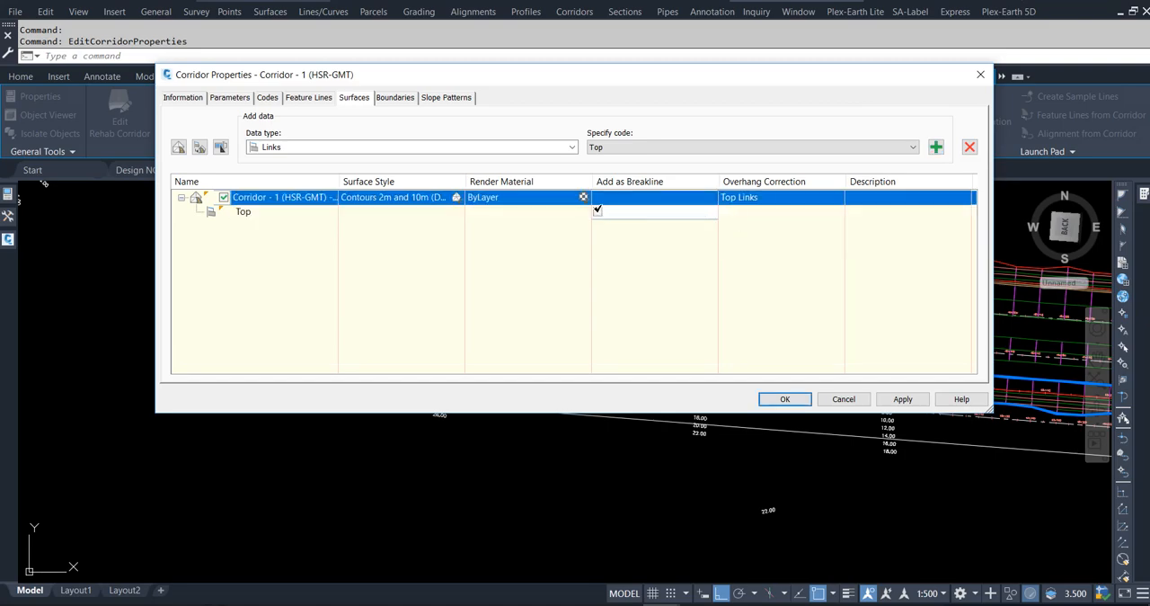
{"action": "left_click", "coordinate": [597, 210]}
Set the region's assembly frequency to 25 m along tangents, curves, spirals and vertical curves.
{"action": "left_click", "coordinate": [235, 97]}
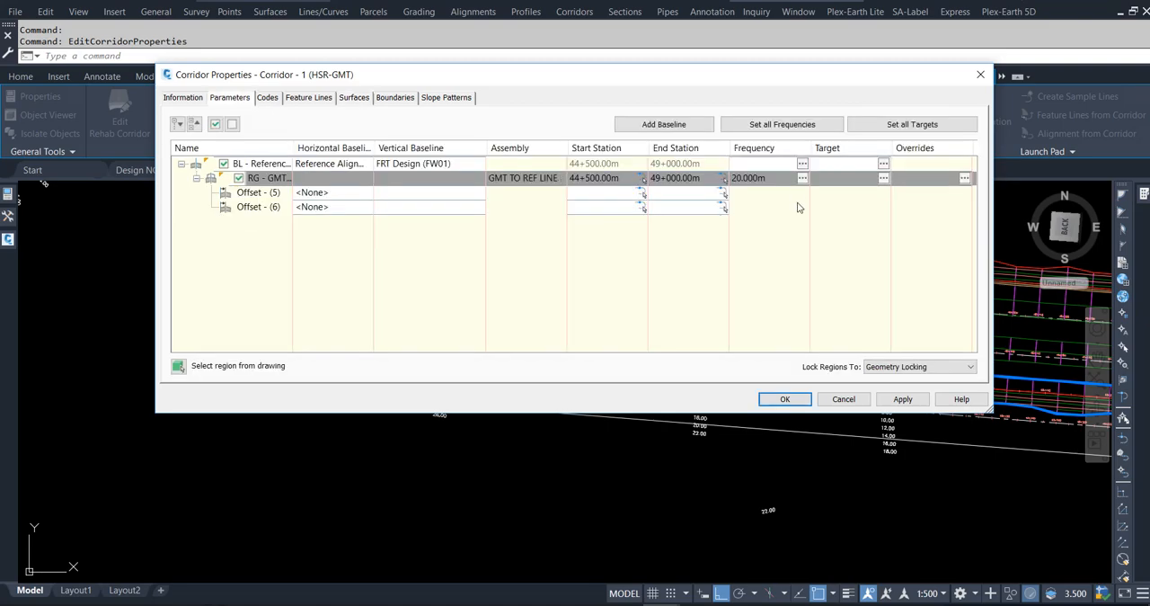
{"action": "left_click", "coordinate": [802, 179]}
{"action": "left_click", "coordinate": [749, 73]}
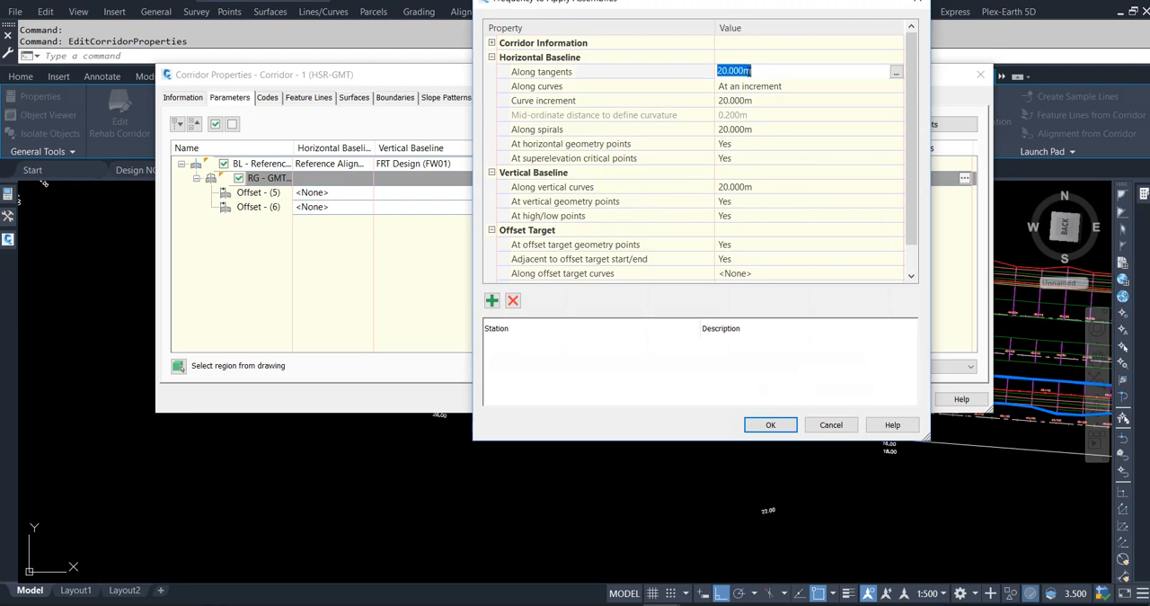
{"action": "type", "text": "25"}
{"action": "key", "text": "Return"}
{"action": "left_click", "coordinate": [763, 102]}
{"action": "type", "text": "25"}
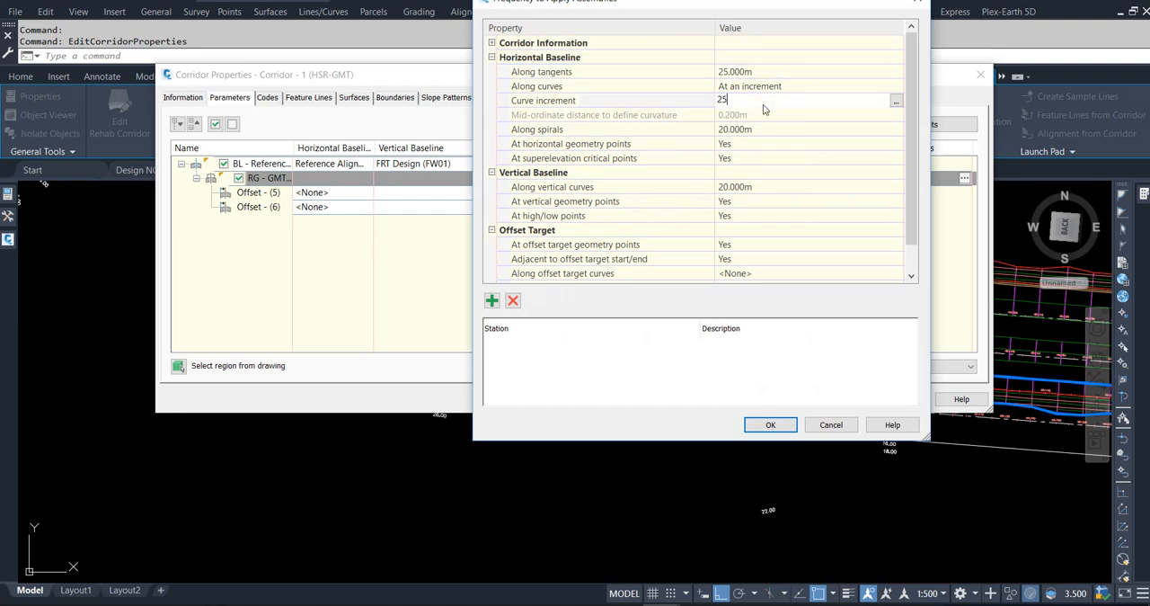
{"action": "key", "text": "Return"}
{"action": "left_click", "coordinate": [759, 131]}
{"action": "type", "text": "25"}
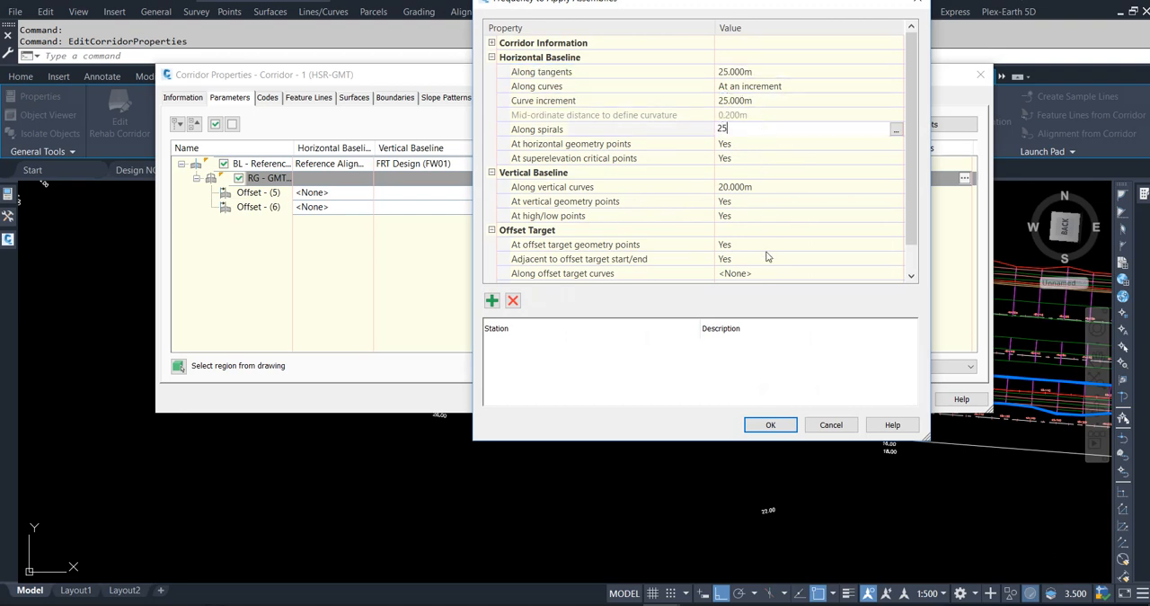
{"action": "key", "text": "Return"}
{"action": "left_click", "coordinate": [776, 189]}
{"action": "type", "text": "25"}
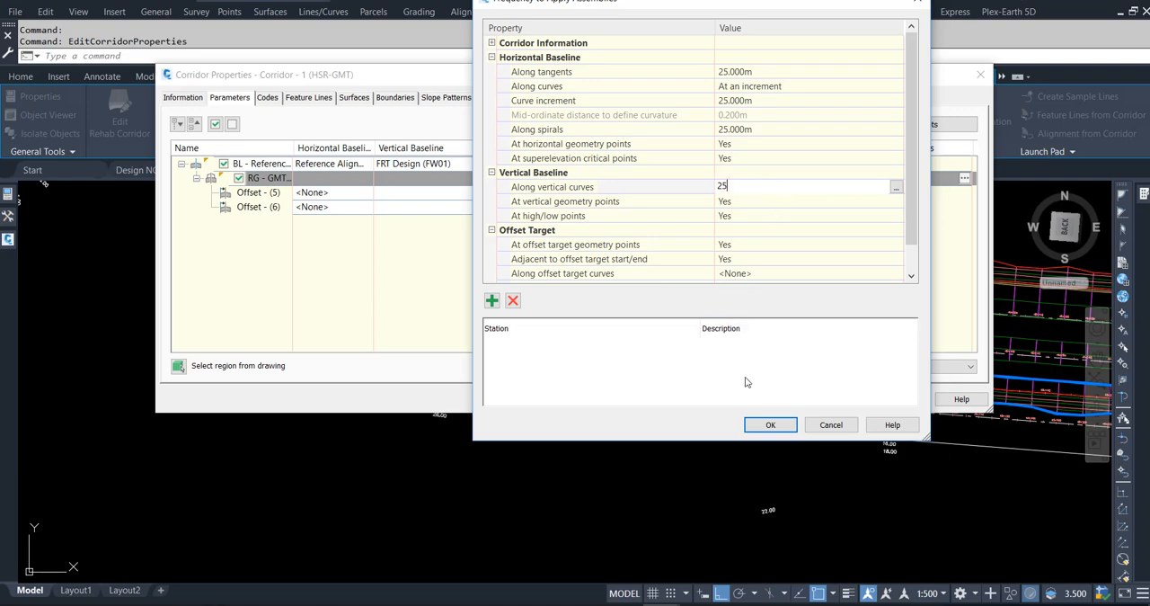
{"action": "left_click", "coordinate": [765, 425]}
Apply the corridor property changes, rebuild the corridor and clear the selection.
{"action": "left_click", "coordinate": [783, 401]}
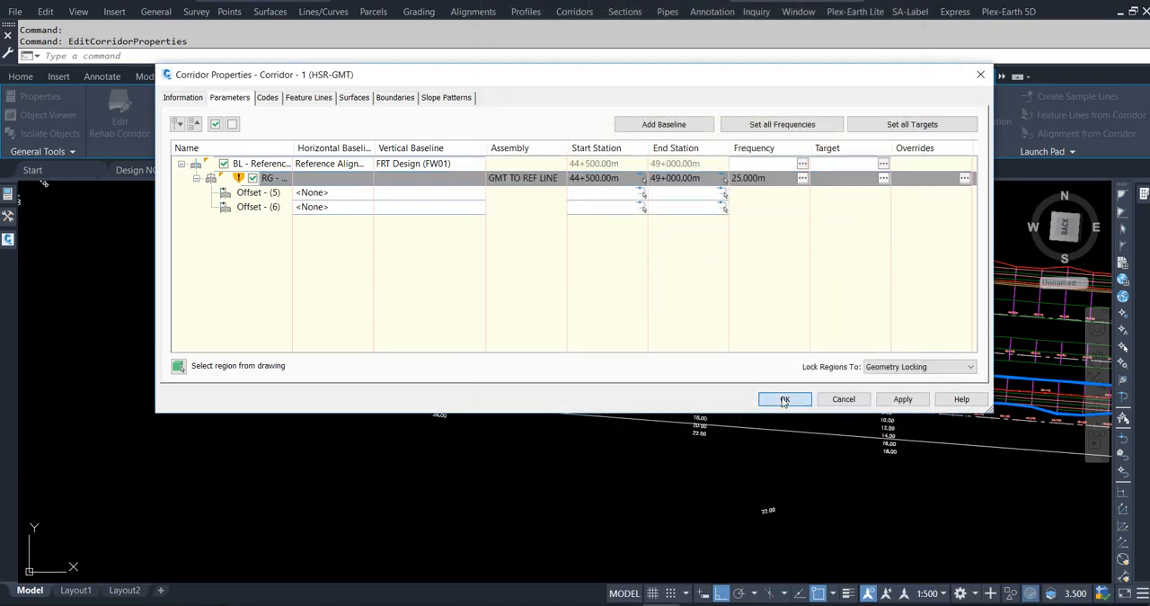
{"action": "left_click", "coordinate": [472, 274]}
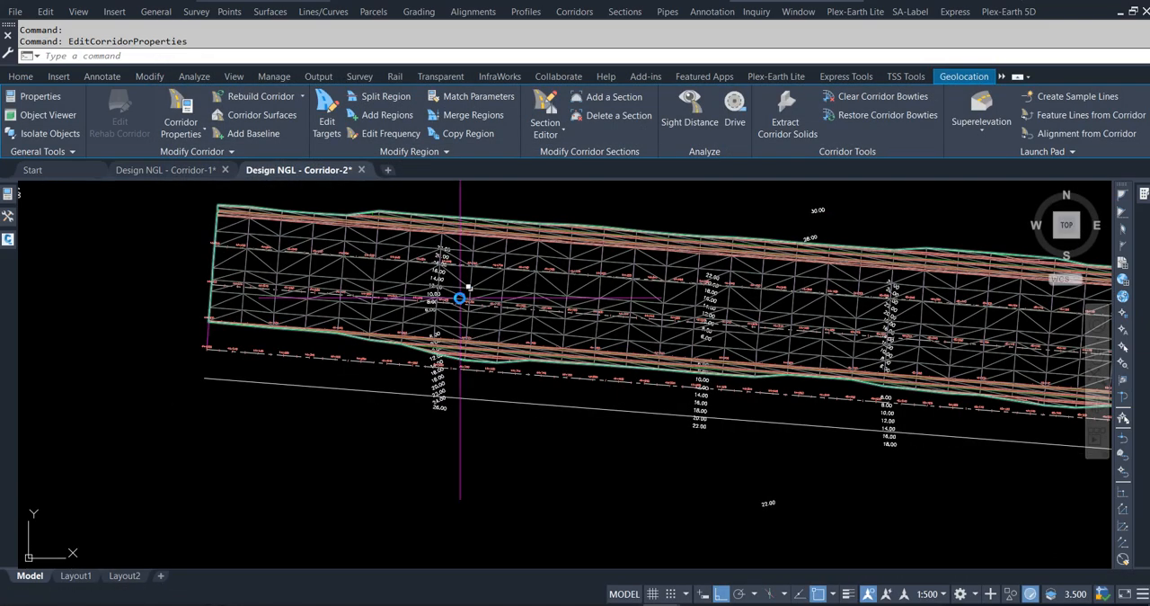
{"action": "key", "text": "Escape"}
{"action": "key", "text": "Escape"}
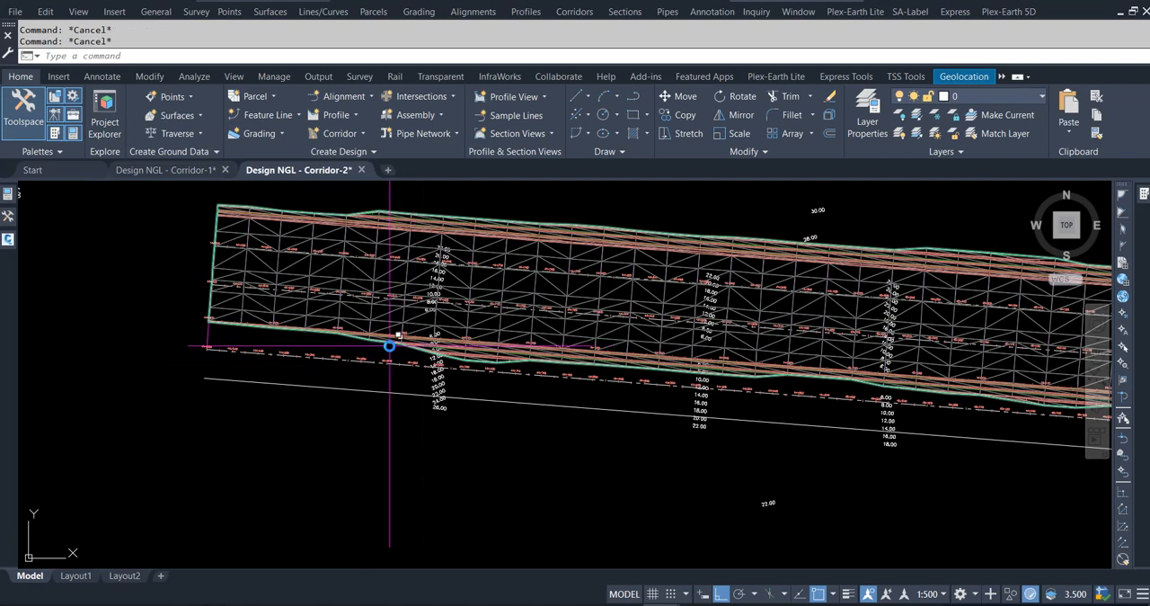
Inspect the corridor in the Object Viewer from the SW Isometric view.
{"action": "left_click", "coordinate": [391, 343]}
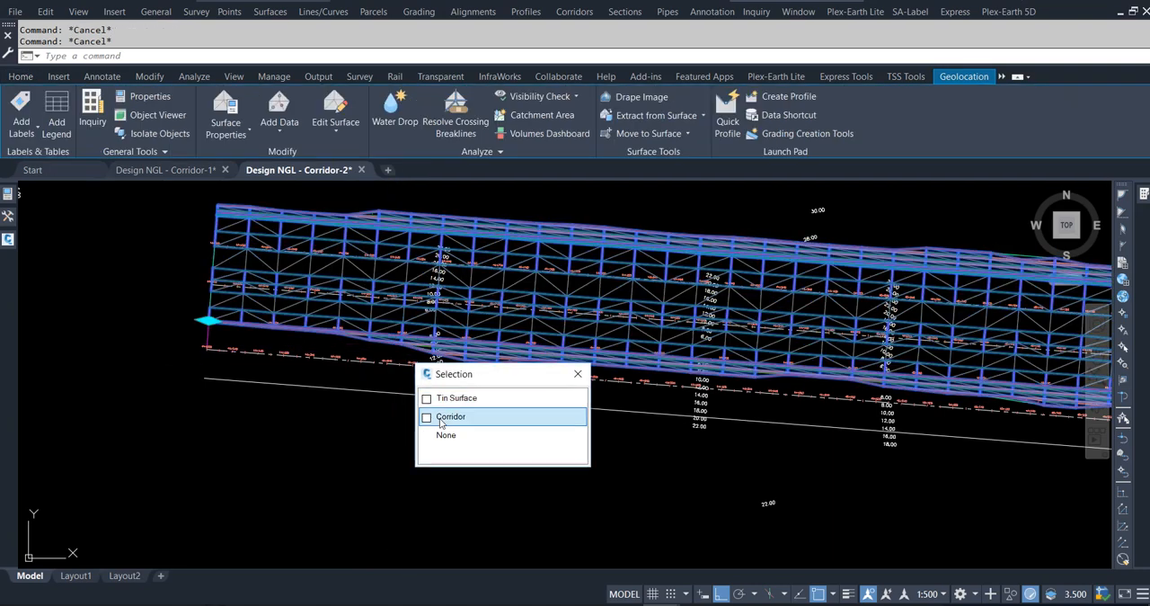
{"action": "left_click", "coordinate": [440, 416]}
{"action": "right_click", "coordinate": [403, 443]}
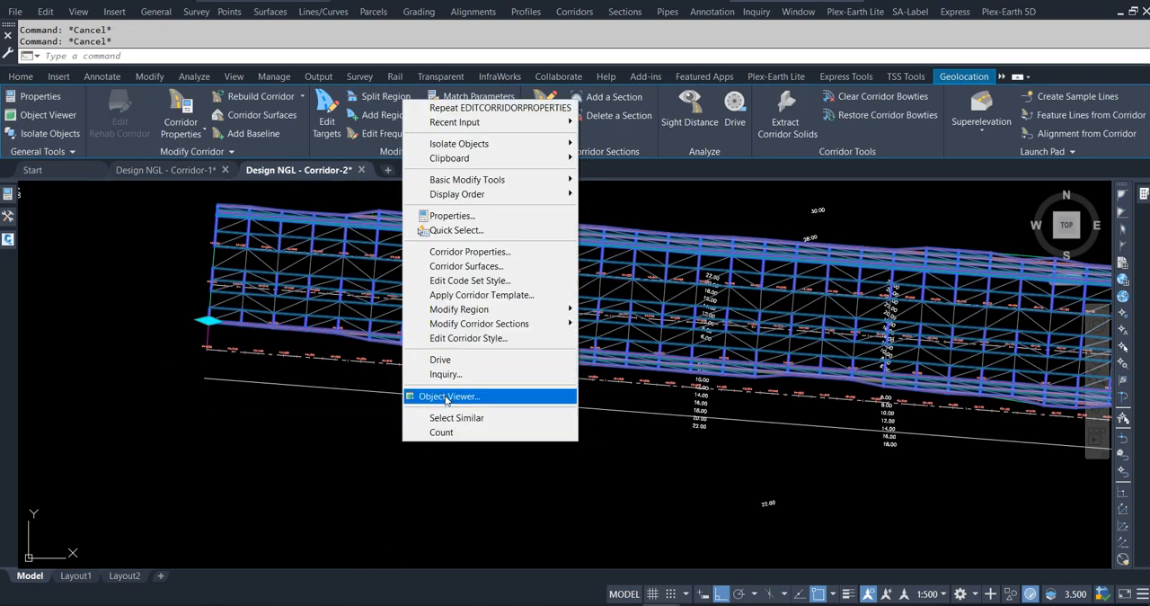
{"action": "left_click", "coordinate": [427, 398]}
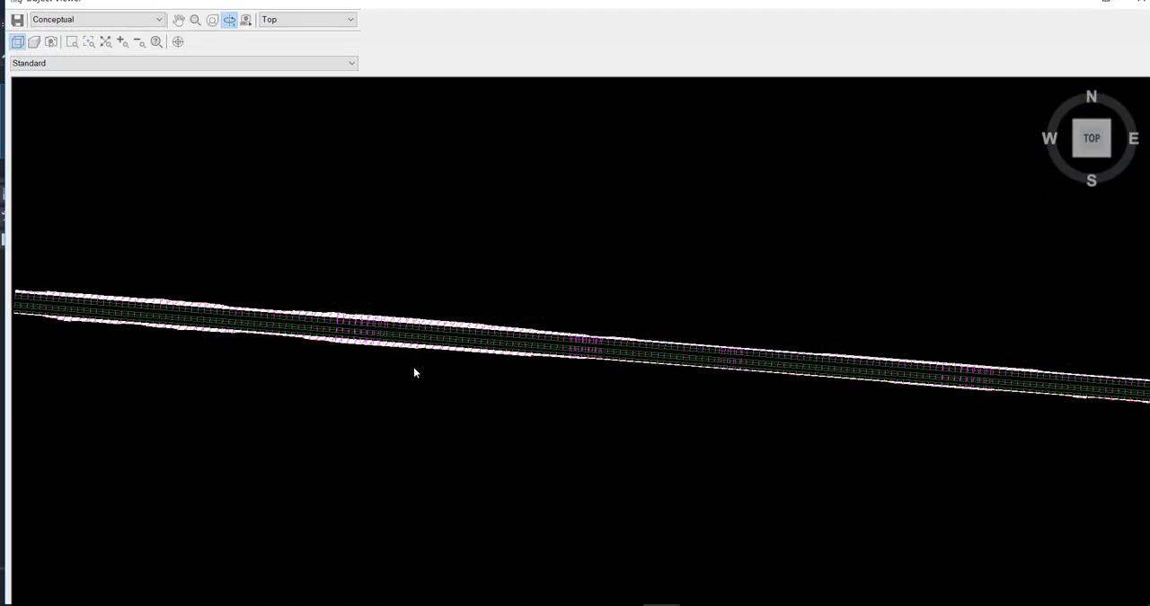
{"action": "left_click", "coordinate": [337, 21]}
{"action": "left_click", "coordinate": [334, 89]}
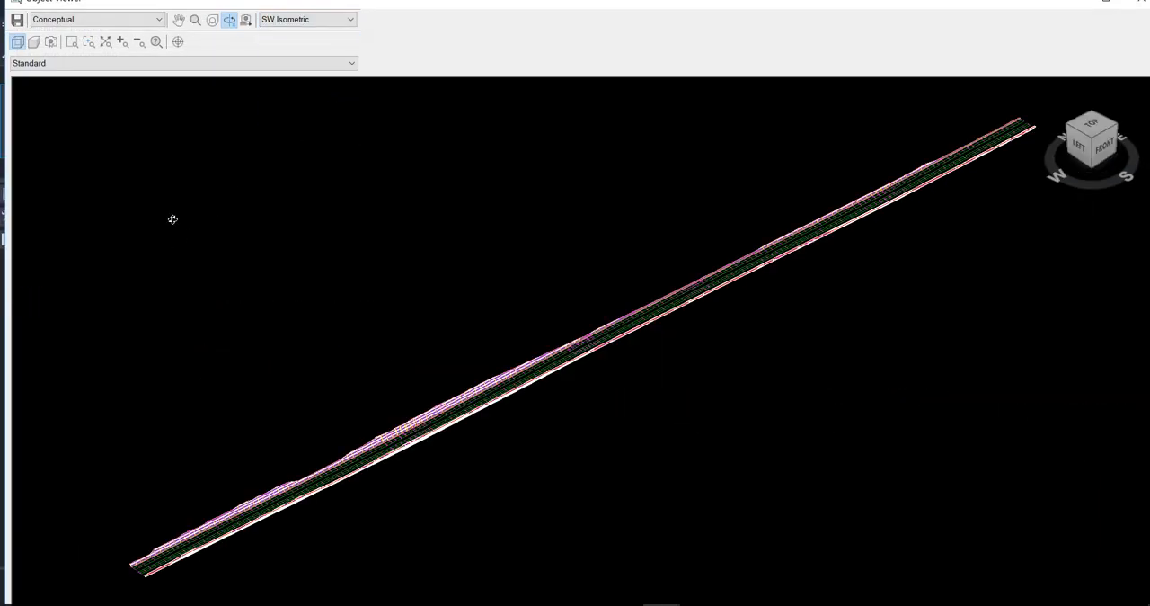
{"action": "key", "text": "Escape"}
{"action": "key", "text": "Escape"}
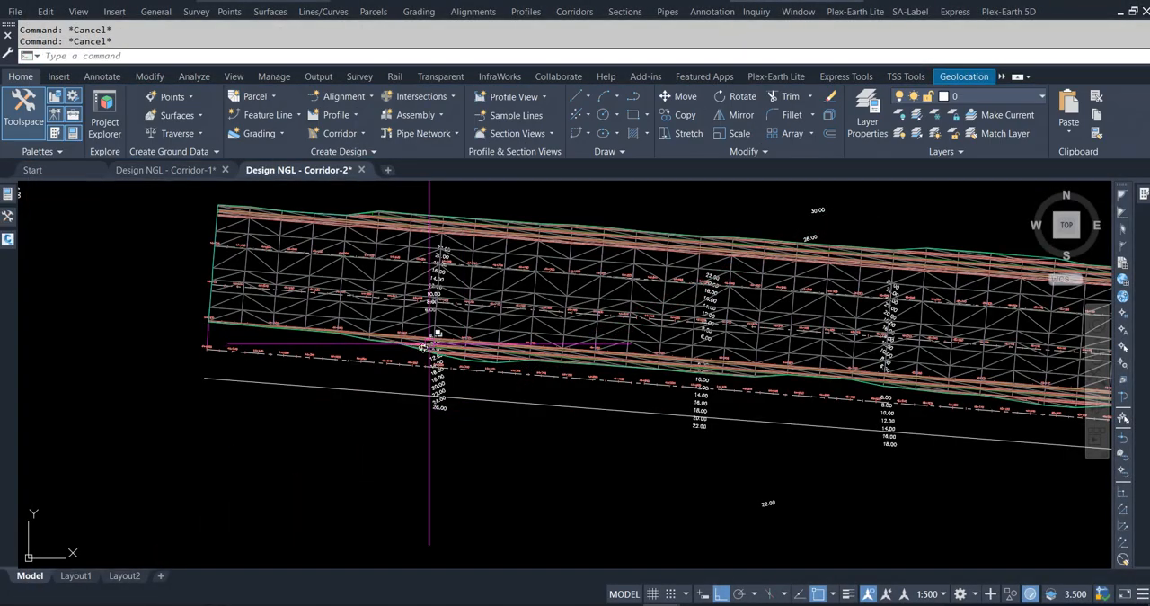
Inspect the corridor's TIN surface along its length in the Object Viewer from the SW Isometric view.
{"action": "left_click", "coordinate": [414, 348]}
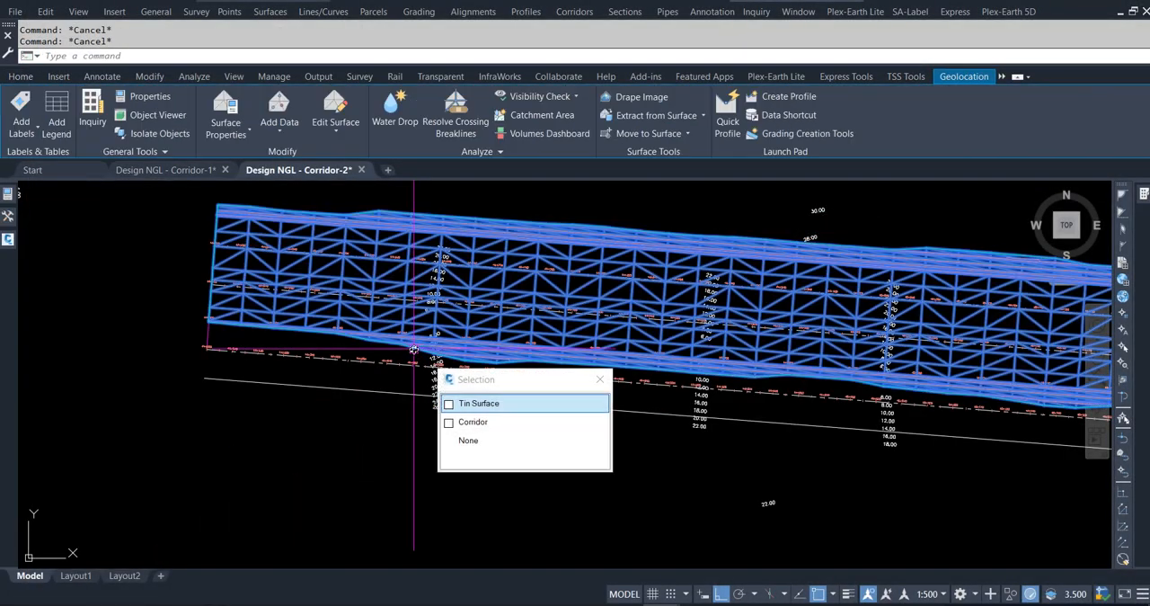
{"action": "left_click", "coordinate": [462, 406]}
{"action": "right_click", "coordinate": [410, 422]}
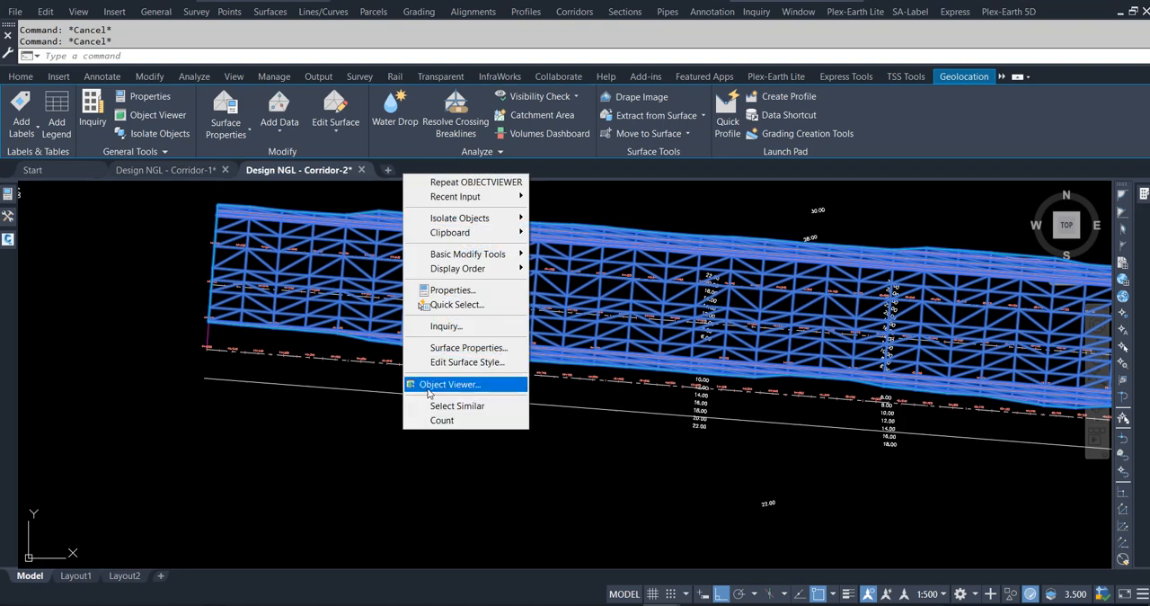
{"action": "left_click", "coordinate": [428, 385]}
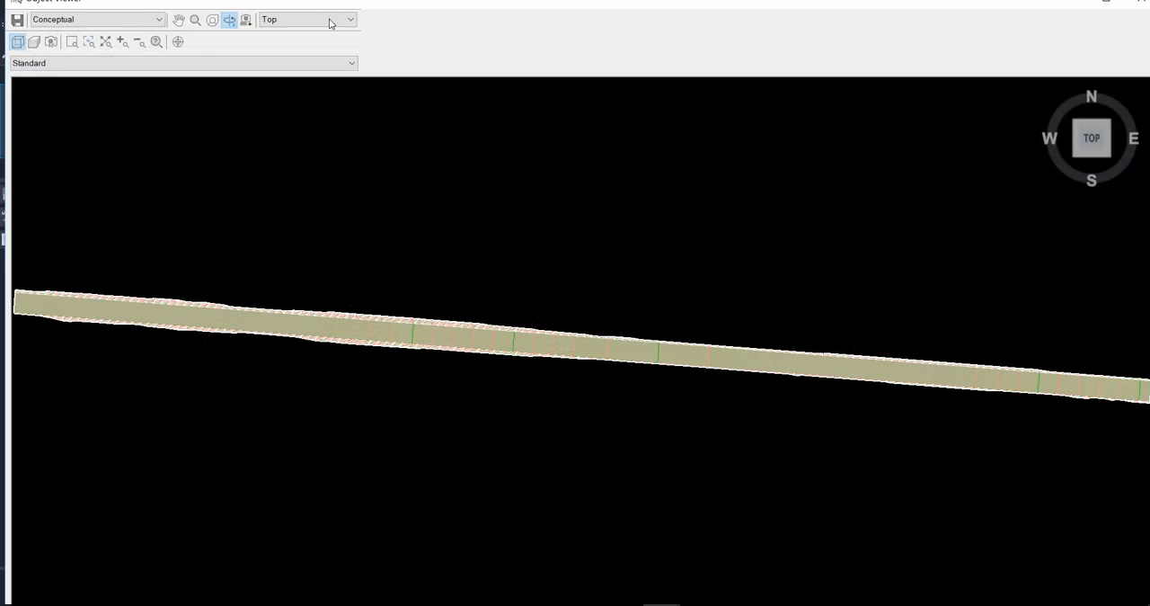
{"action": "left_click", "coordinate": [330, 23]}
{"action": "left_click", "coordinate": [331, 93]}
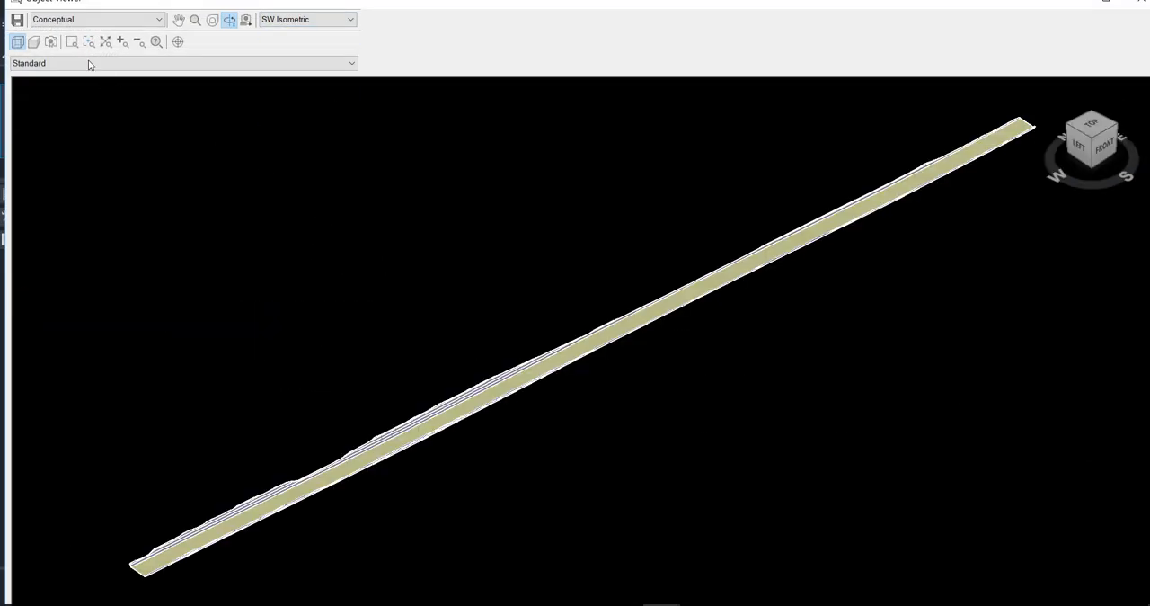
{"action": "left_click_drag", "start_coordinate": [437, 401], "coordinate": [360, 480]}
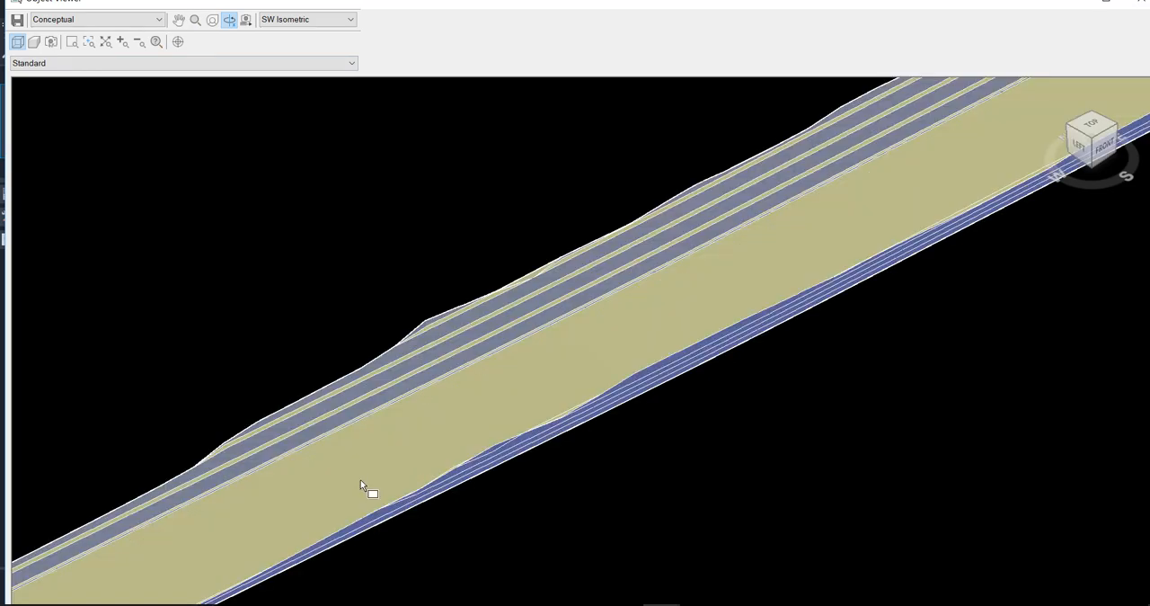
{"action": "scroll", "coordinate": [453, 426], "scroll_direction": "down", "scroll_amount": 5}
{"action": "left_click_drag", "start_coordinate": [712, 352], "coordinate": [494, 481]}
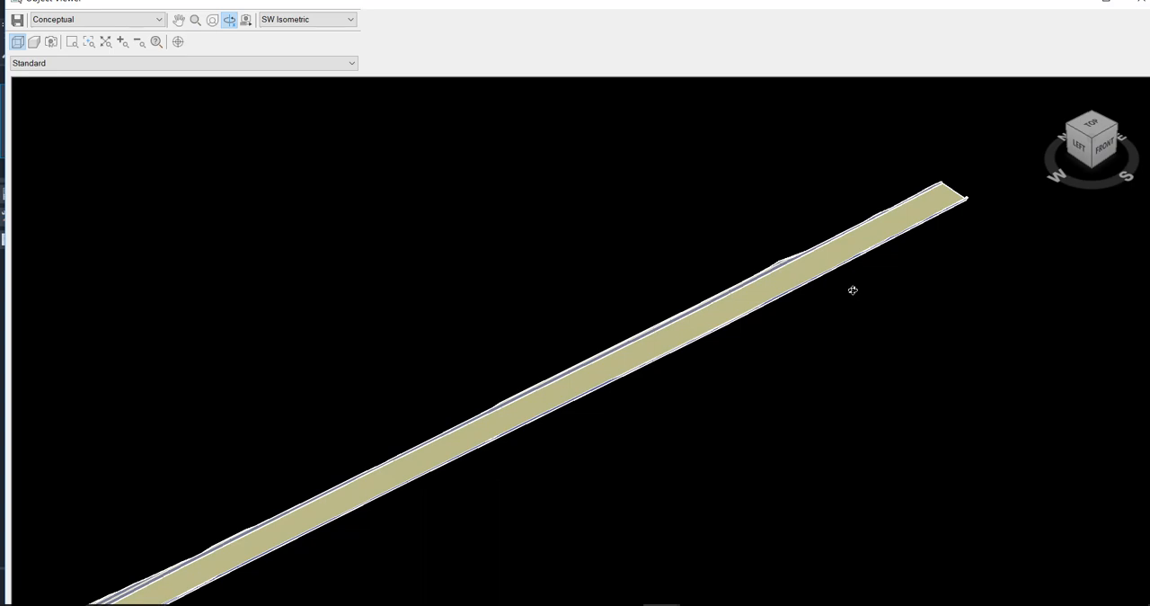
{"action": "key", "text": "Escape"}
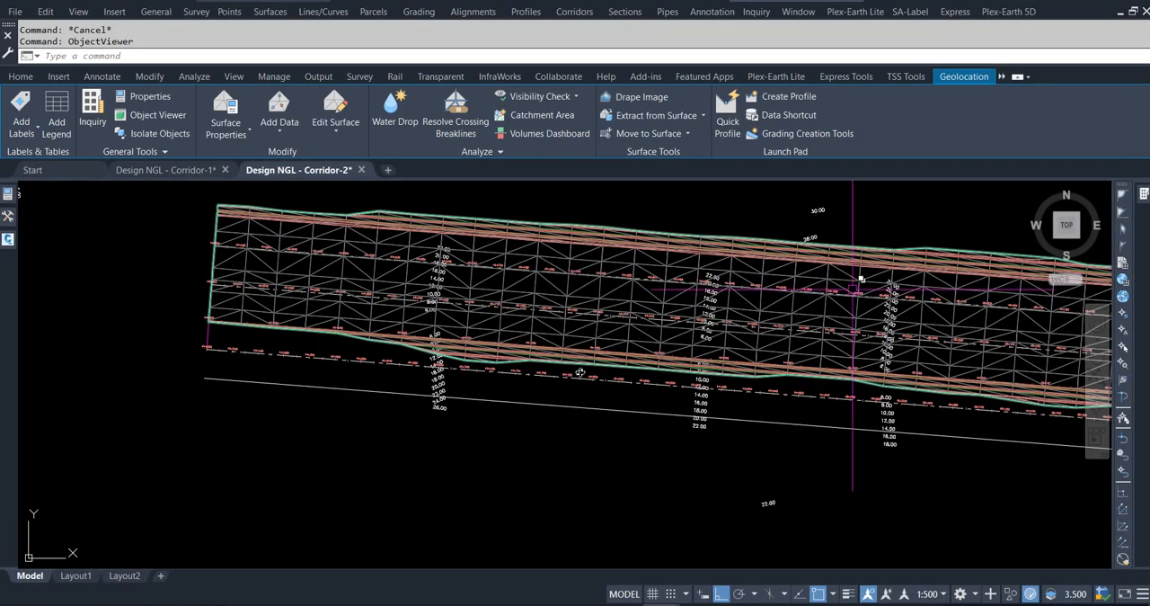
In the corridor's properties, assign Alignment-HSR and the HSR Desing (HE01 & HW01) profile as baselines of Offset - (5).
{"action": "left_click", "coordinate": [342, 258]}
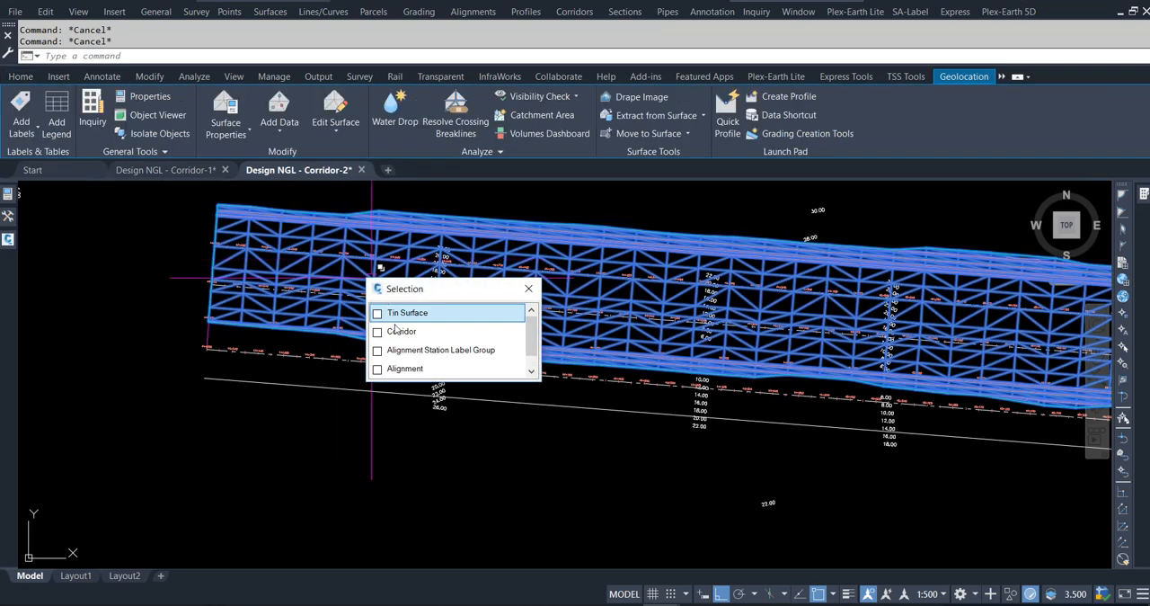
{"action": "left_click", "coordinate": [402, 331]}
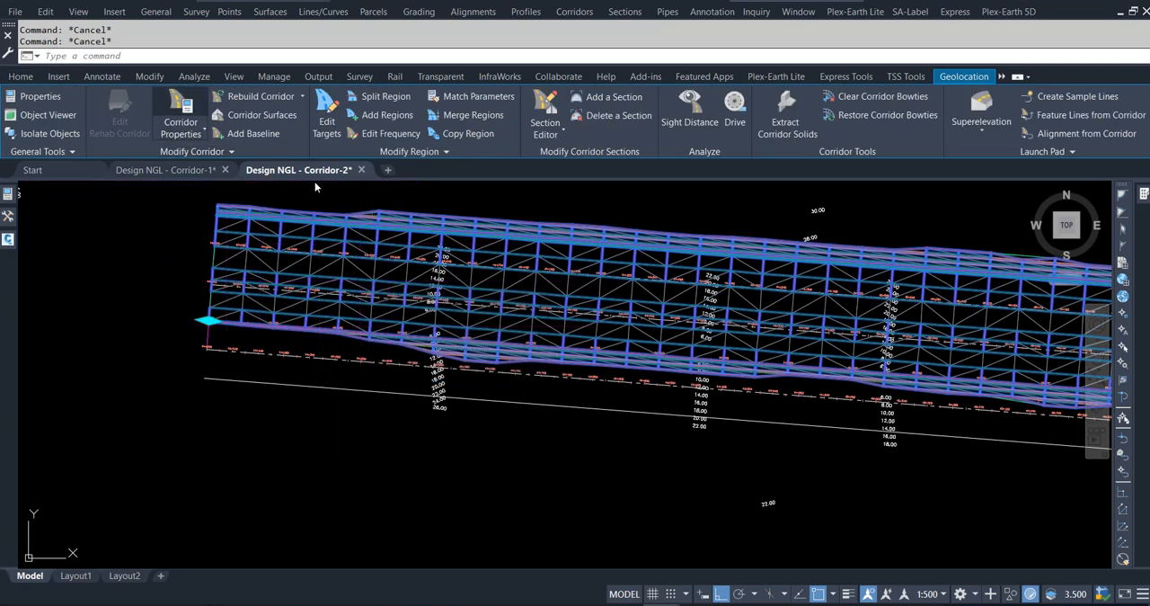
{"action": "left_click", "coordinate": [180, 112]}
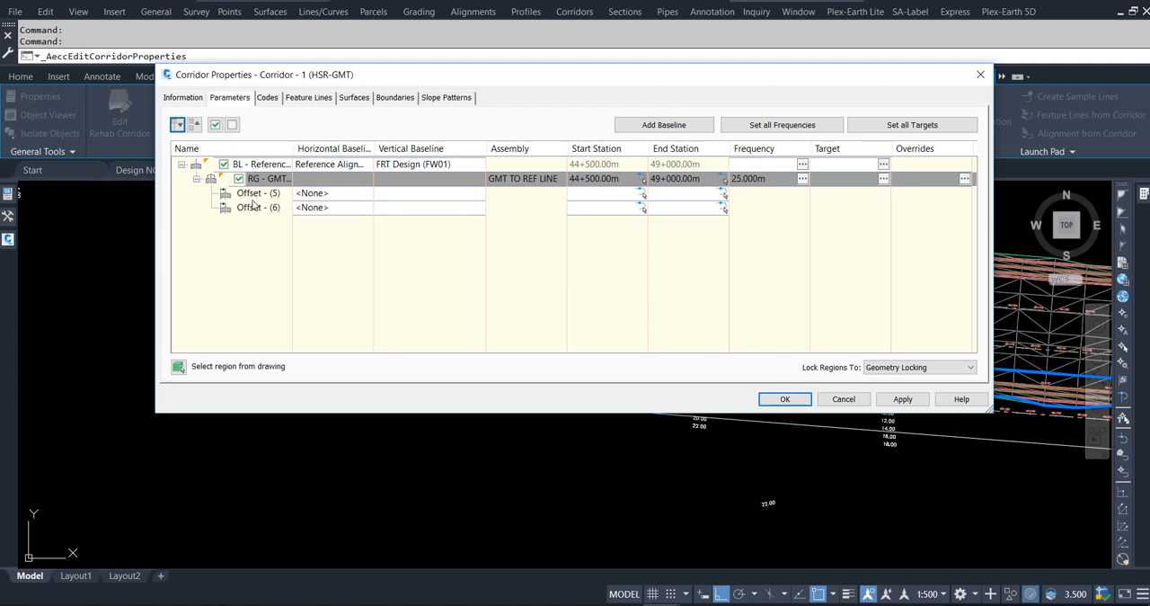
{"action": "left_click", "coordinate": [309, 194]}
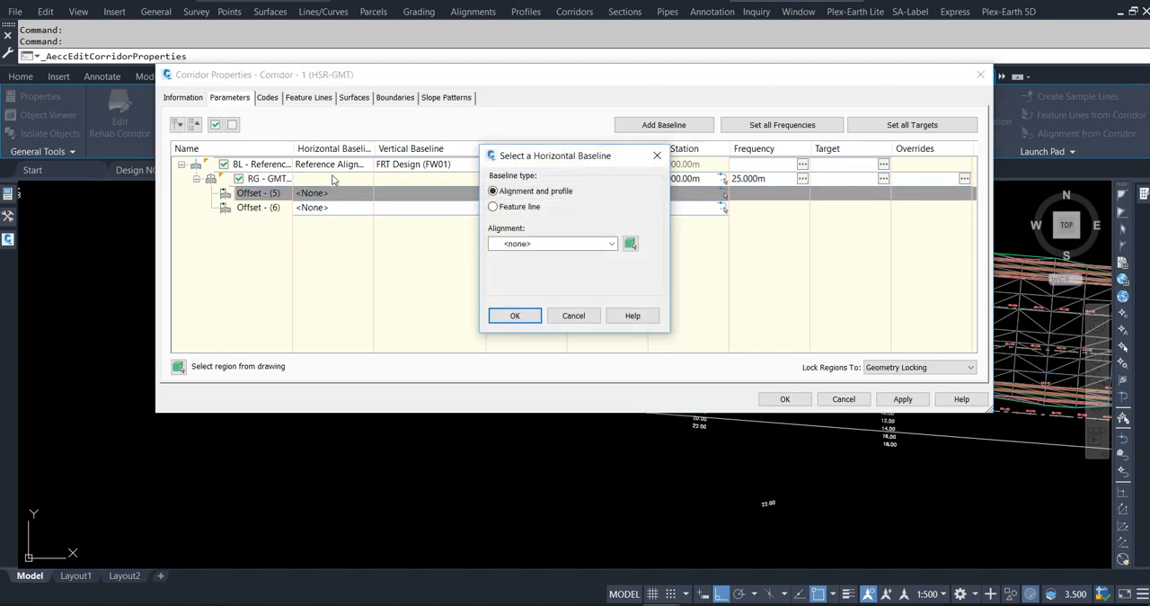
{"action": "left_click", "coordinate": [532, 244]}
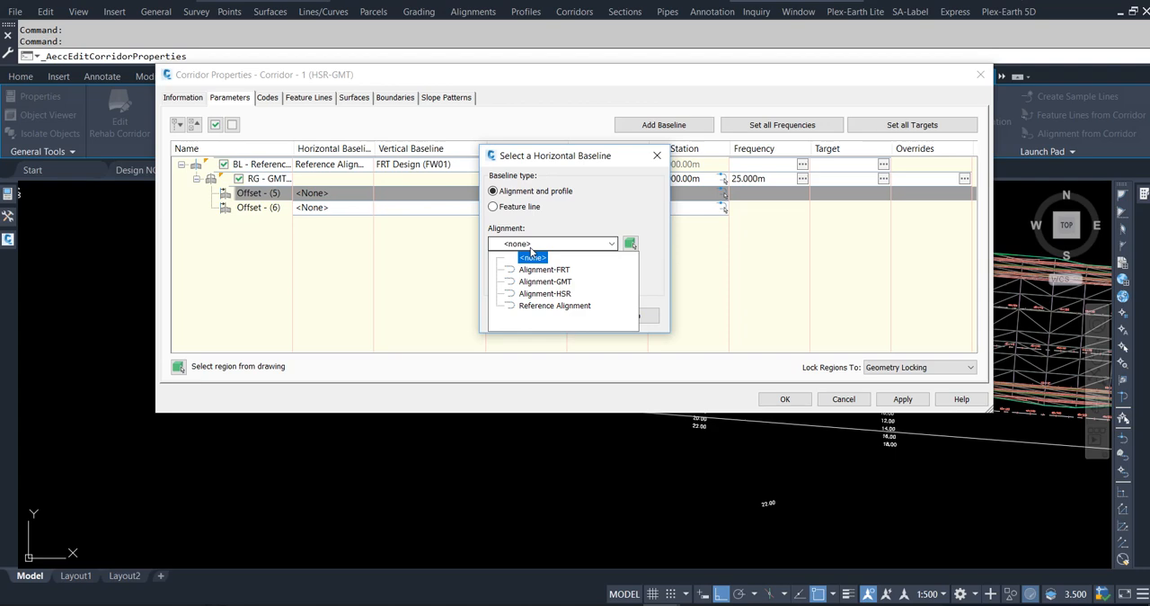
{"action": "left_click", "coordinate": [545, 294]}
{"action": "left_click", "coordinate": [537, 314]}
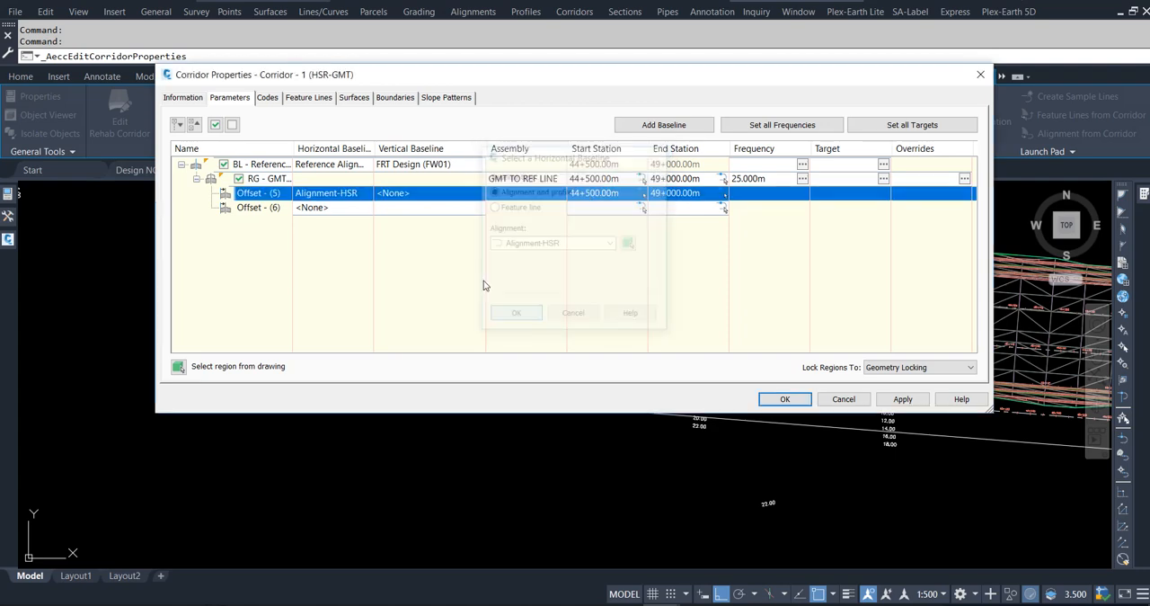
{"action": "left_click", "coordinate": [425, 196]}
{"action": "left_click", "coordinate": [546, 299]}
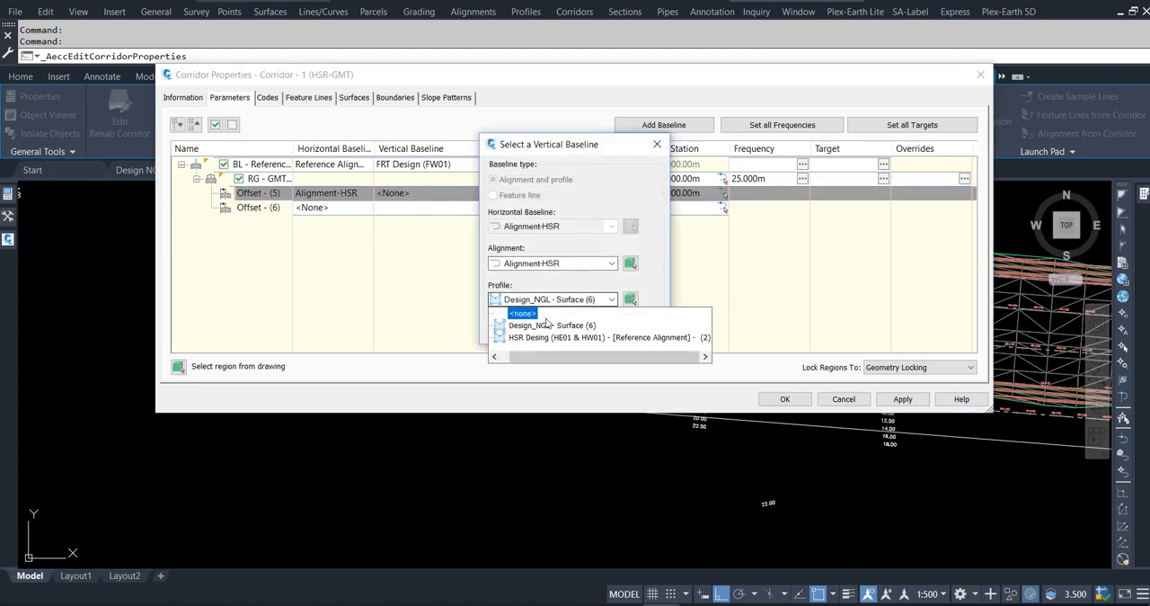
{"action": "left_click", "coordinate": [546, 338]}
{"action": "left_click", "coordinate": [516, 326]}
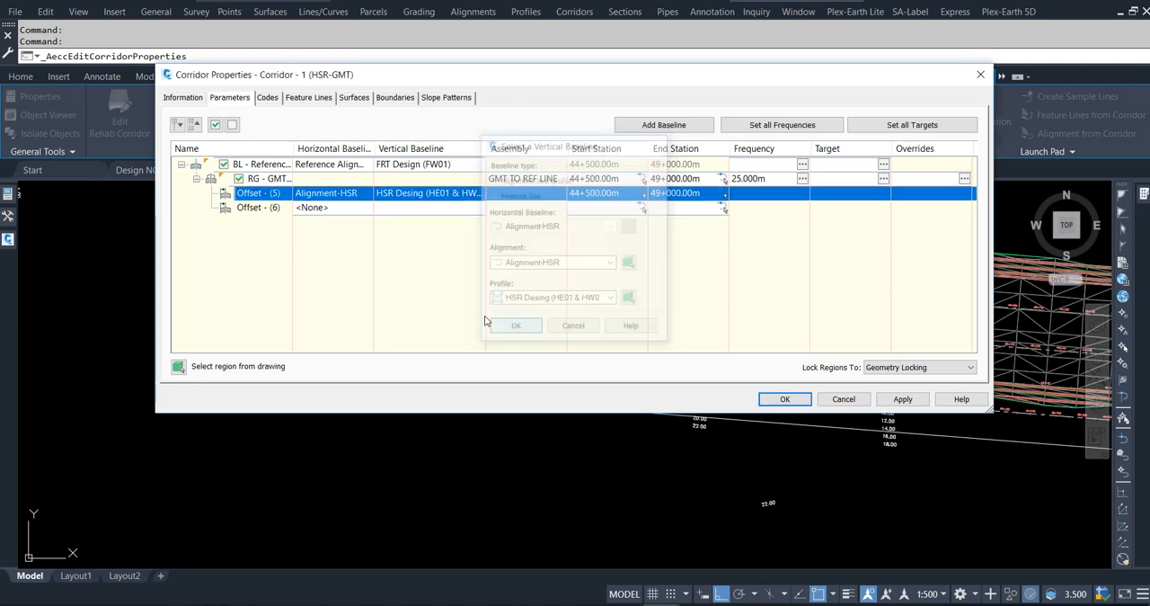
Assign Alignment-GMT as horizontal baseline and the GMT Design (GE01 & GW01) profile as vertical baseline of Offset - (6).
{"action": "left_click", "coordinate": [328, 208]}
{"action": "left_click", "coordinate": [561, 243]}
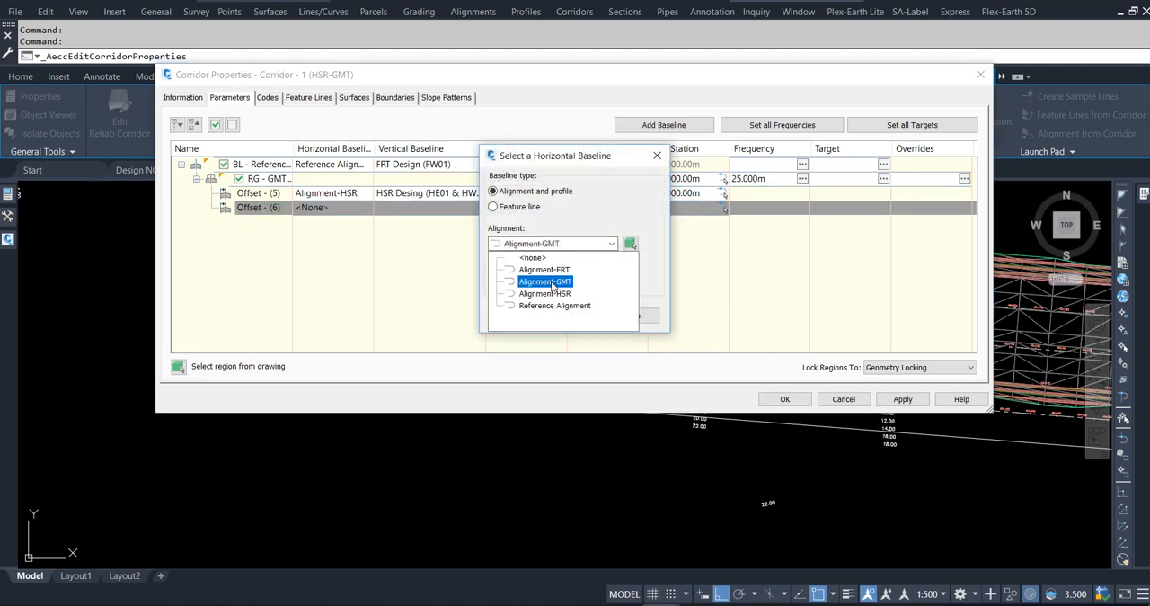
{"action": "left_click", "coordinate": [550, 279]}
{"action": "left_click", "coordinate": [515, 315]}
{"action": "left_click", "coordinate": [430, 207]}
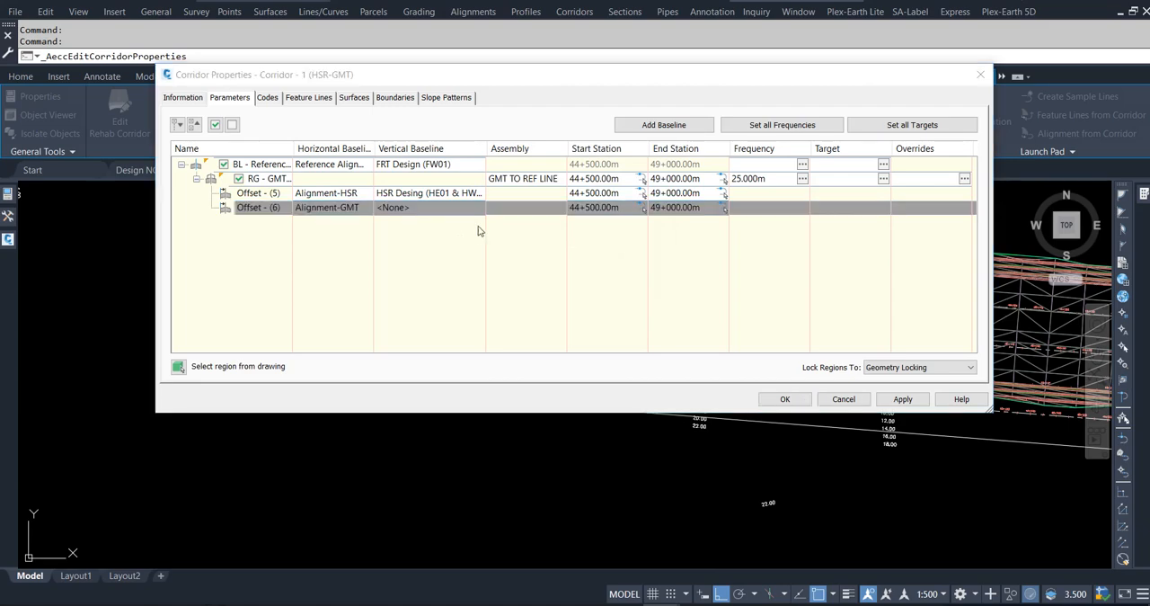
{"action": "left_click", "coordinate": [562, 299]}
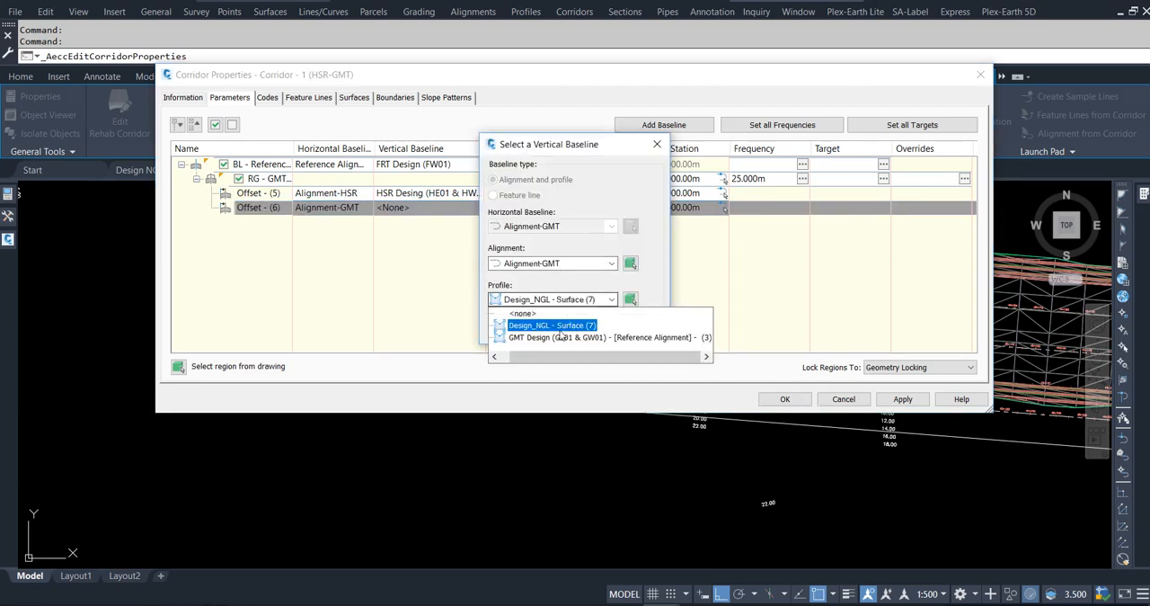
{"action": "left_click", "coordinate": [564, 337]}
{"action": "left_click", "coordinate": [515, 329]}
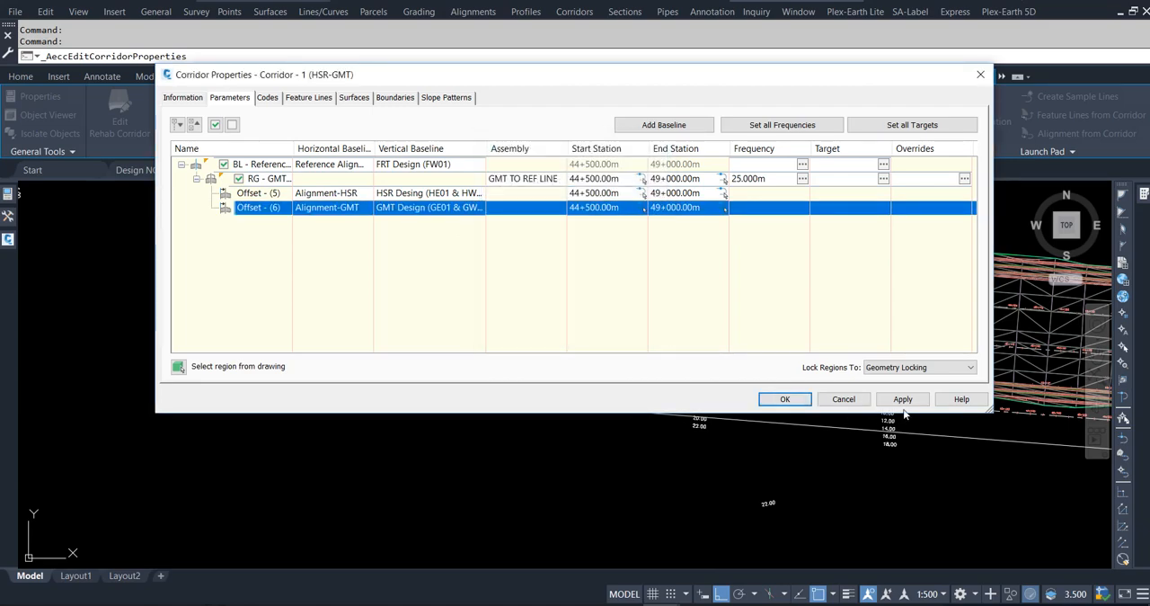
Accept the offset baseline assignments, rebuild the corridor and clear the selection.
{"action": "left_click", "coordinate": [785, 399]}
{"action": "left_click", "coordinate": [476, 269]}
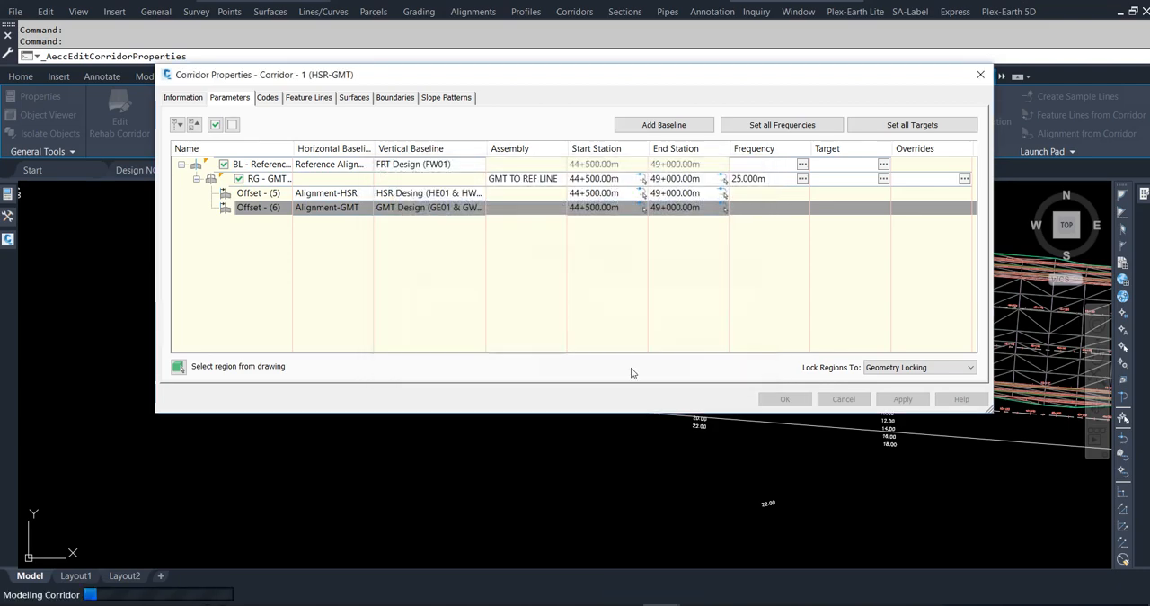
{"action": "left_click", "coordinate": [785, 399]}
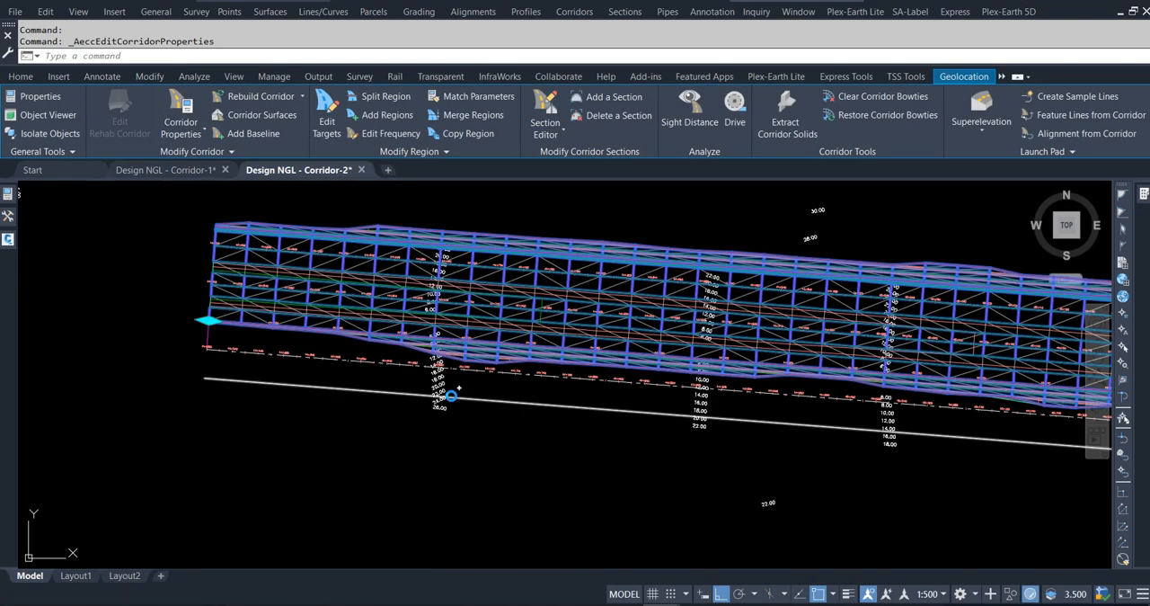
{"action": "key", "text": "Escape"}
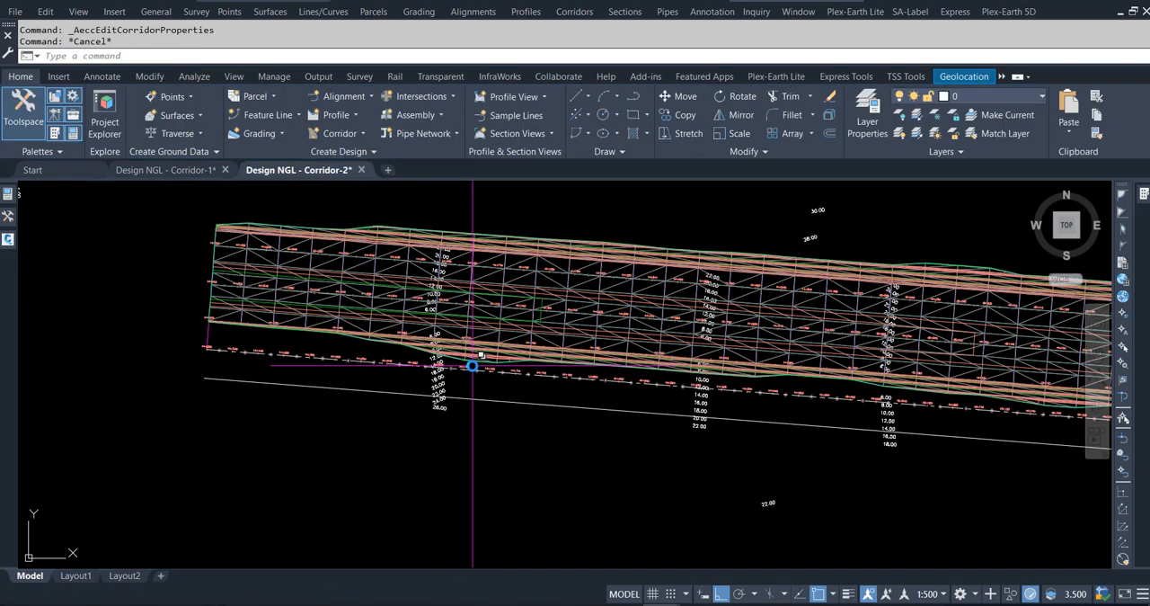
Inspect the rebuilt corridor surface up to its far end in the Object Viewer from the SW Isometric view.
{"action": "left_click", "coordinate": [472, 363]}
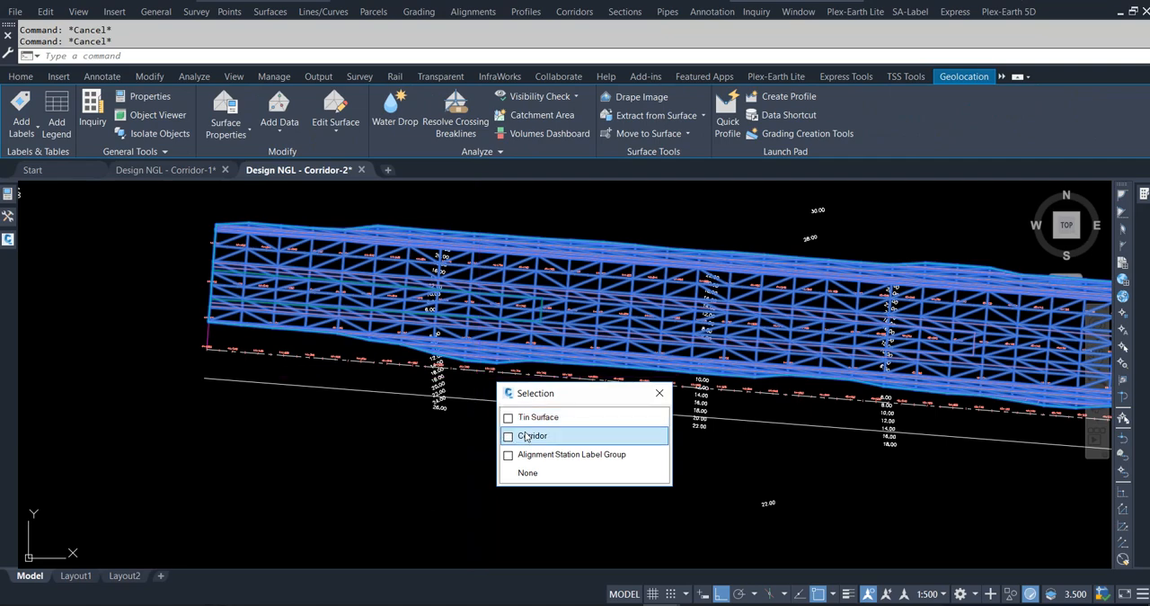
{"action": "left_click", "coordinate": [527, 419]}
{"action": "right_click", "coordinate": [522, 441]}
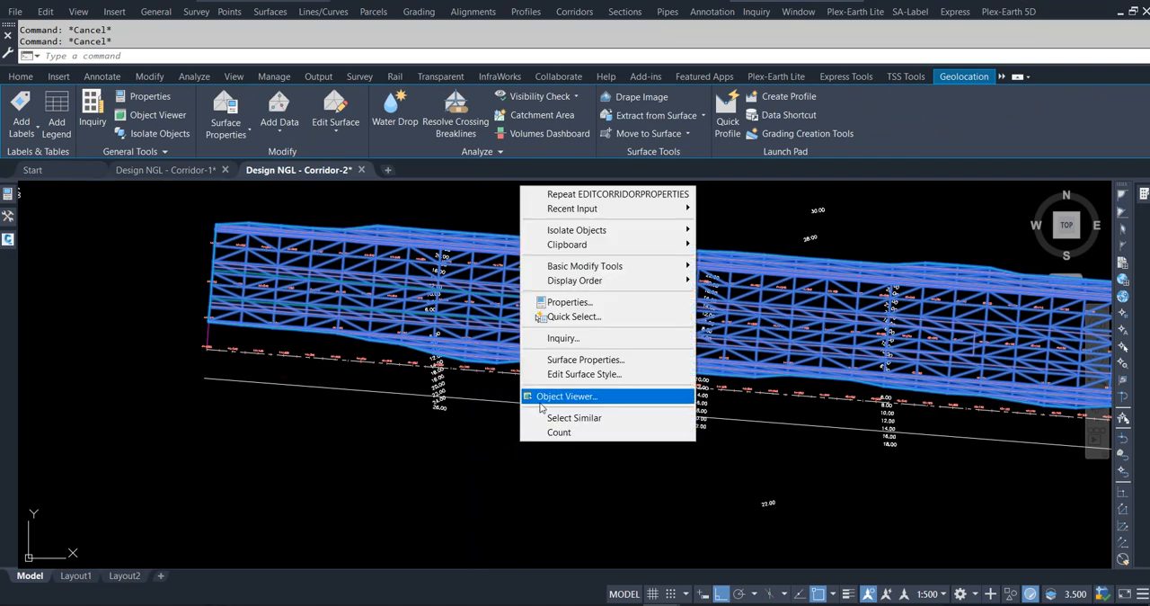
{"action": "left_click", "coordinate": [539, 395]}
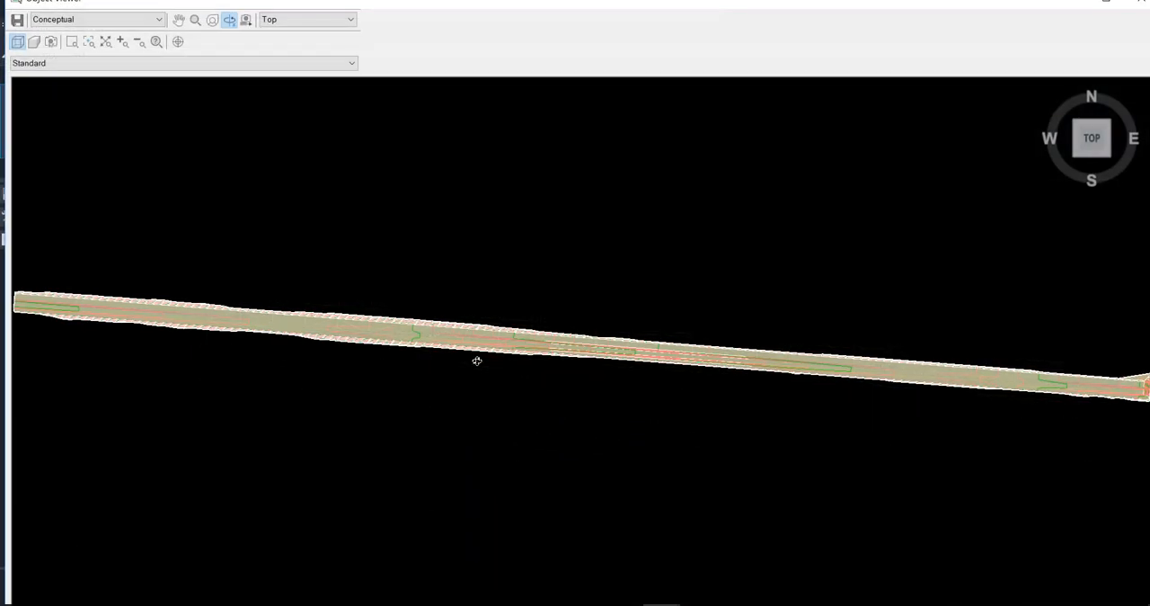
{"action": "left_click", "coordinate": [316, 21]}
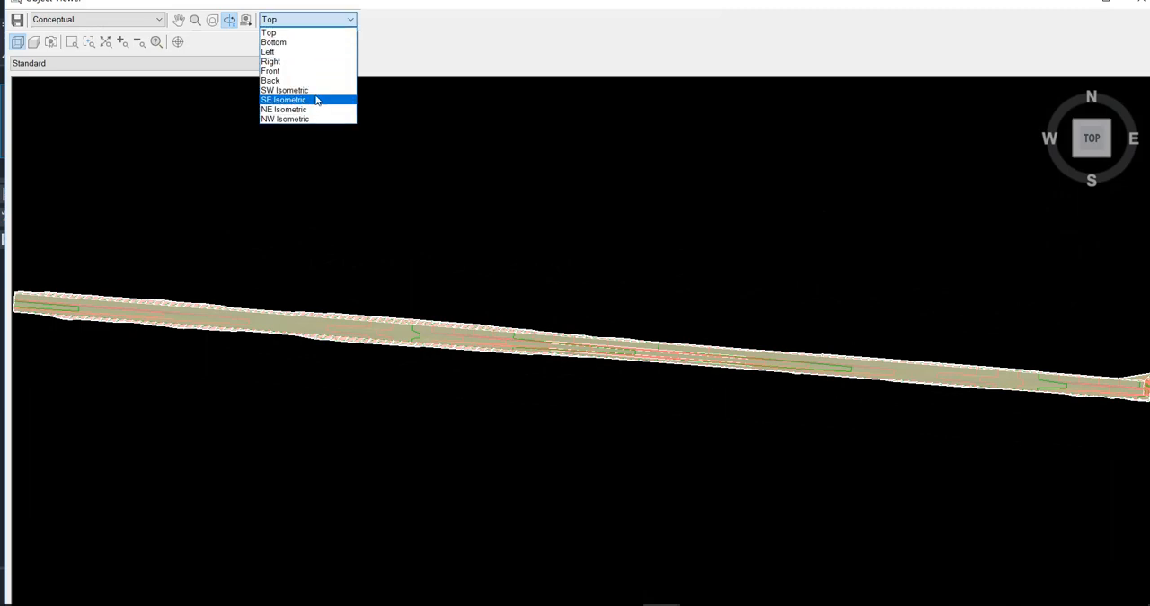
{"action": "left_click", "coordinate": [288, 90]}
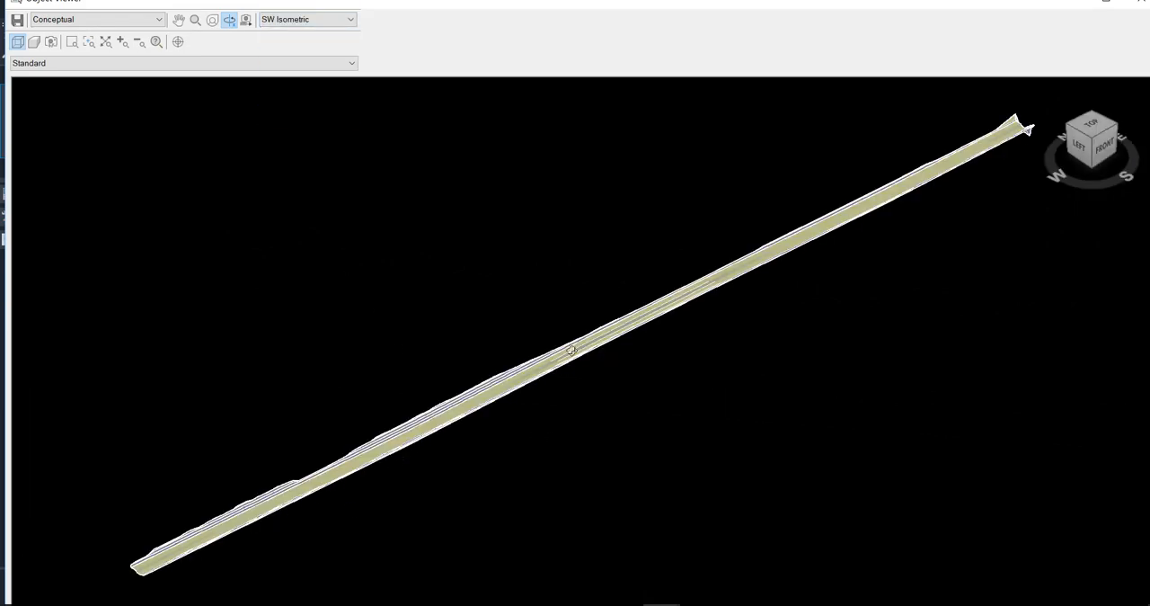
{"action": "scroll", "coordinate": [572, 350], "scroll_direction": "up", "scroll_amount": 5}
{"action": "left_click_drag", "start_coordinate": [486, 371], "coordinate": [527, 407]}
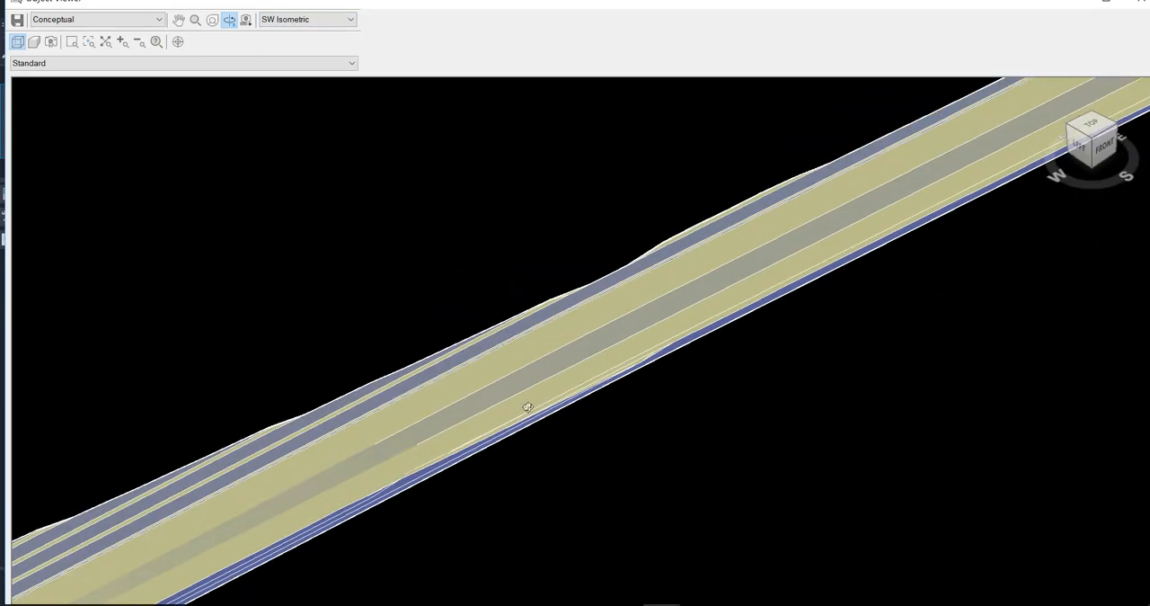
{"action": "left_click_drag", "start_coordinate": [692, 338], "coordinate": [388, 458]}
{"action": "left_click_drag", "start_coordinate": [613, 277], "coordinate": [633, 307]}
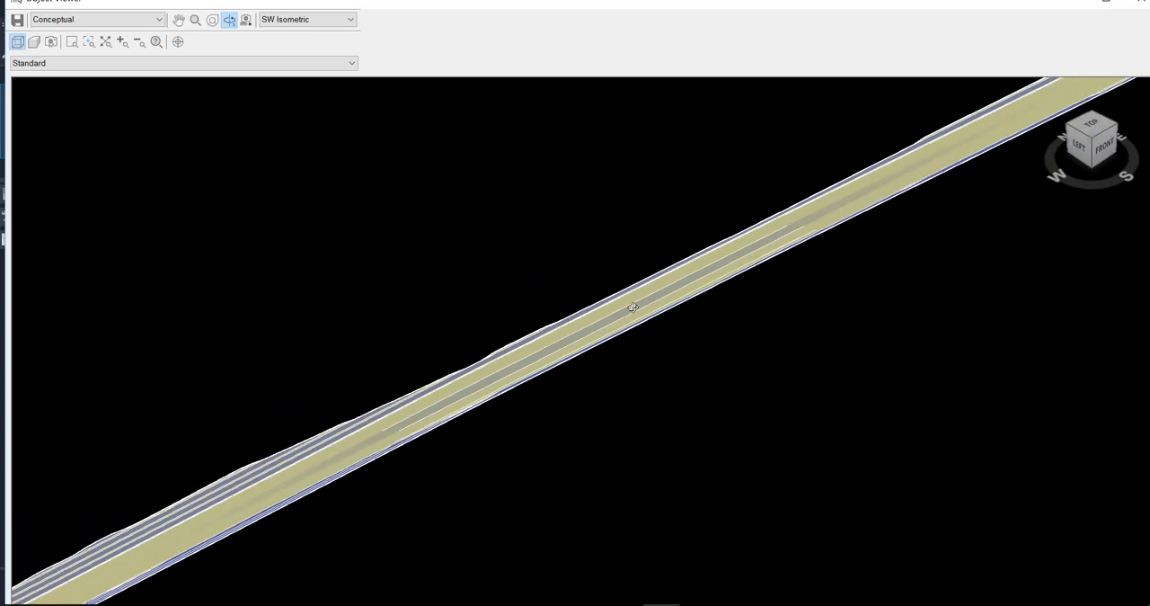
{"action": "left_click_drag", "start_coordinate": [762, 256], "coordinate": [436, 437]}
{"action": "left_click_drag", "start_coordinate": [871, 210], "coordinate": [734, 296]}
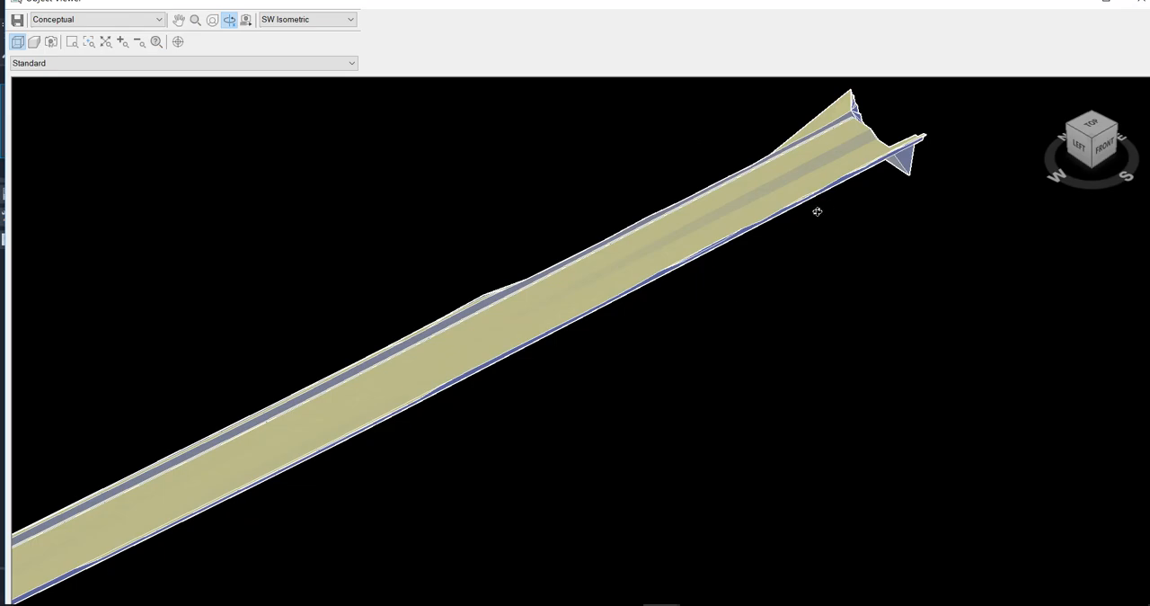
{"action": "key", "text": "Escape"}
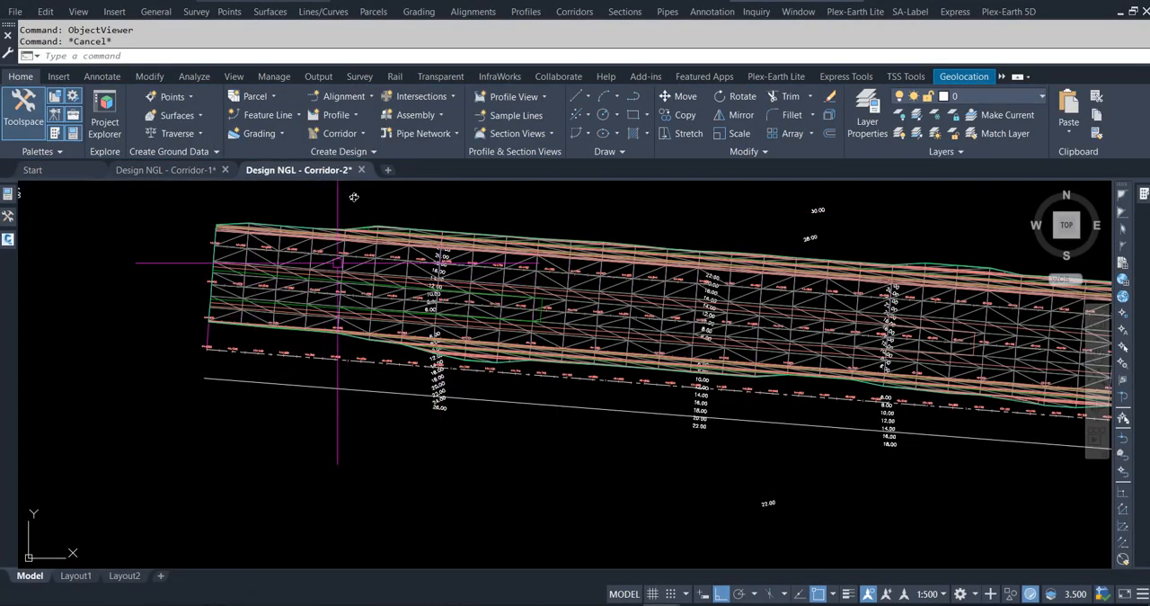
Start a new corridor and name it Corridor - 2 (45m from Base Line).
{"action": "left_click", "coordinate": [360, 134]}
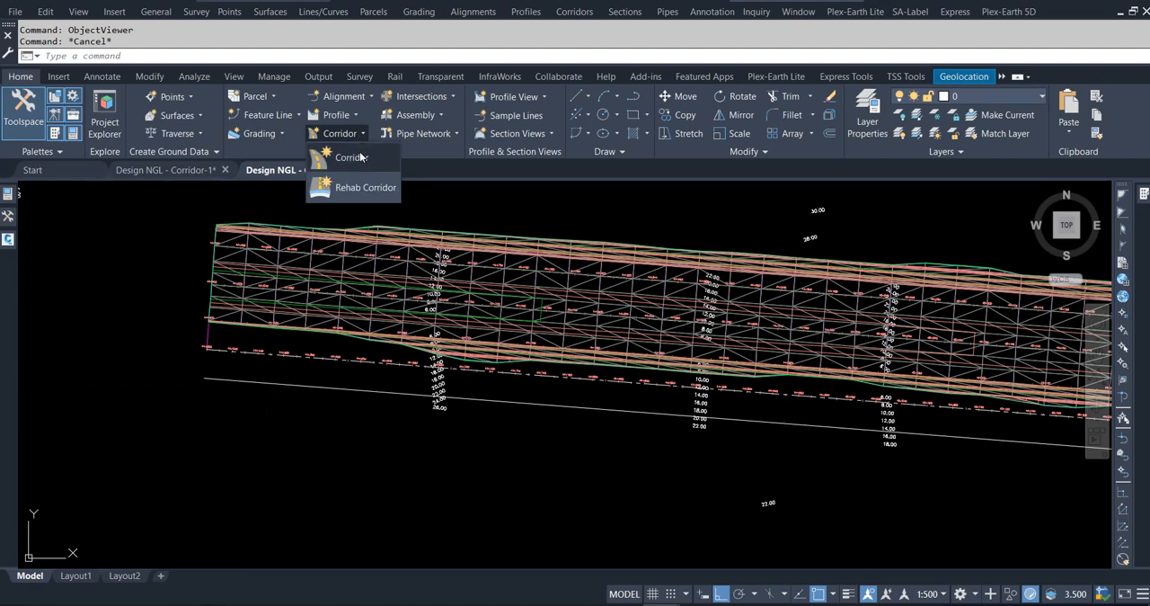
{"action": "left_click", "coordinate": [360, 157]}
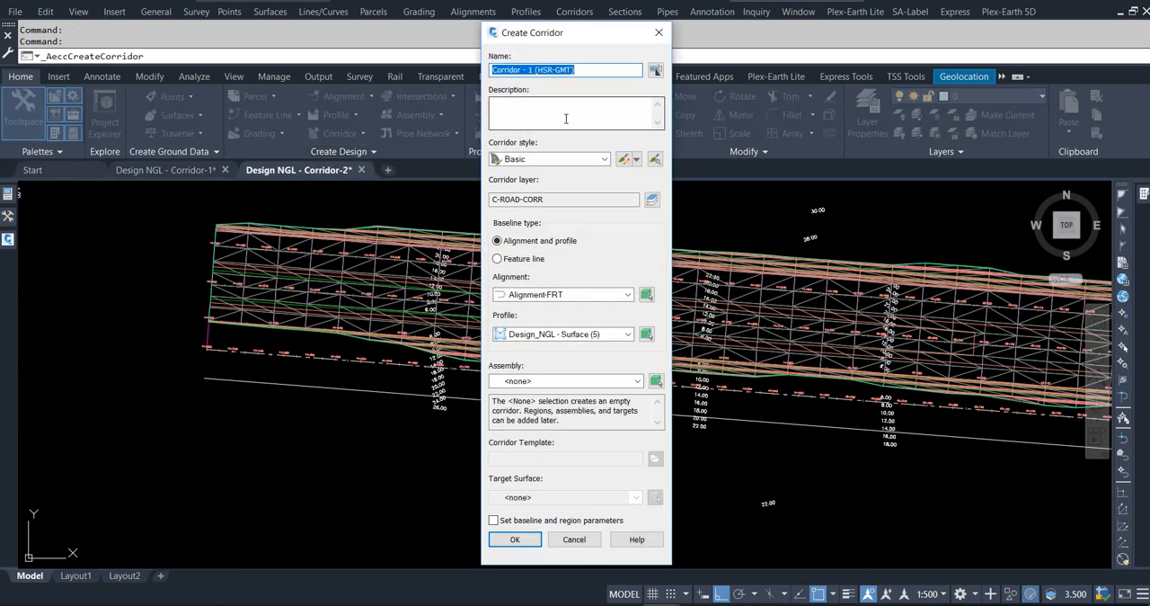
{"action": "left_click_drag", "start_coordinate": [580, 71], "coordinate": [555, 70]}
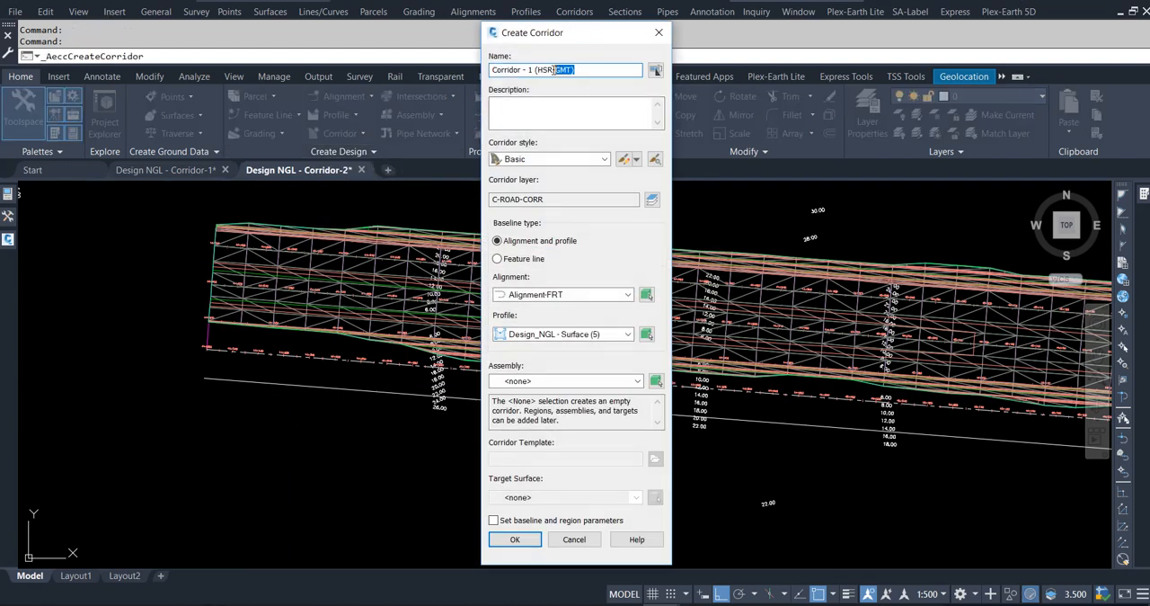
{"action": "type", "text": "2"}
Set the new corridor's baseline to Reference Alignment with the FRT Design (FW01) profile.
{"action": "left_click", "coordinate": [585, 297]}
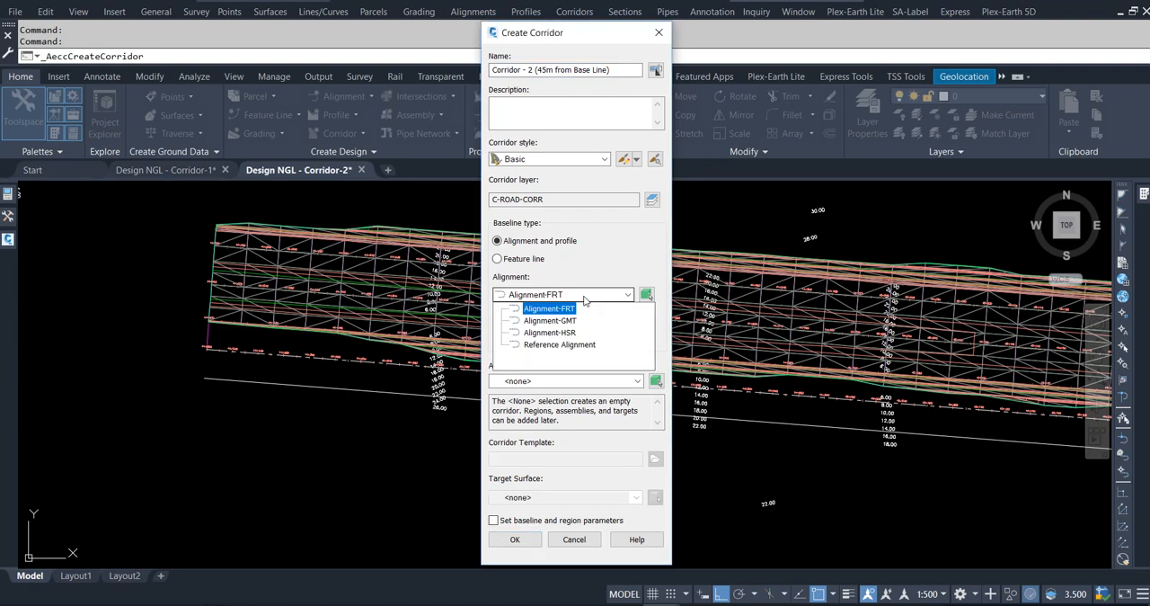
{"action": "left_click", "coordinate": [564, 346]}
{"action": "left_click", "coordinate": [567, 334]}
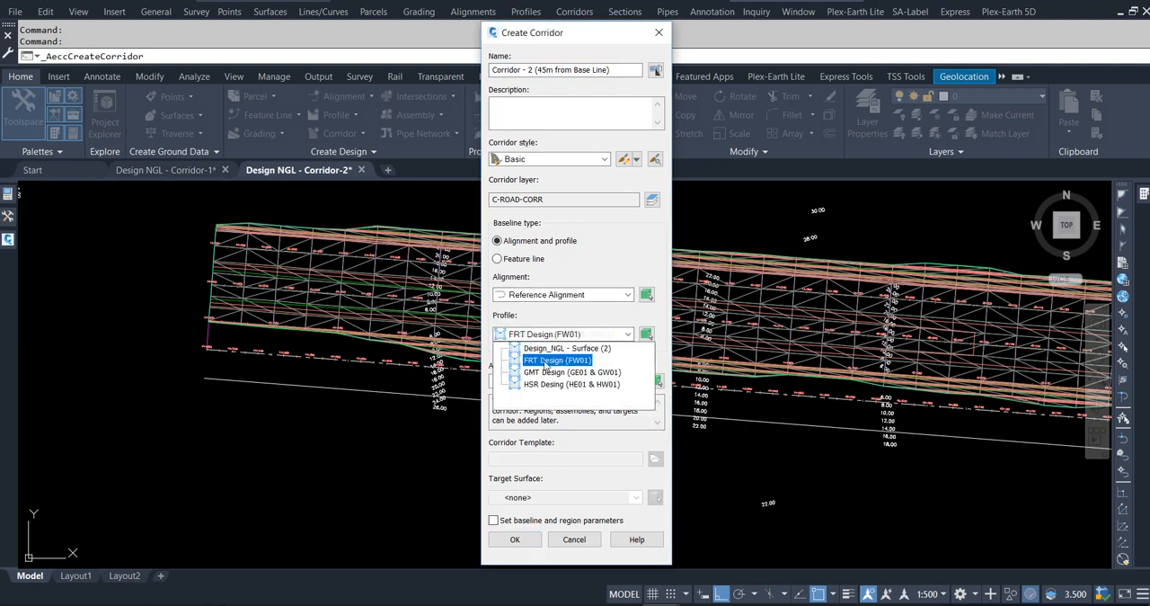
{"action": "left_click", "coordinate": [544, 363]}
Assign the FROM REF LINE TO 45m assembly to the new corridor by picking its baseline marker in the drawing.
{"action": "left_click", "coordinate": [539, 382]}
{"action": "left_click", "coordinate": [539, 392]}
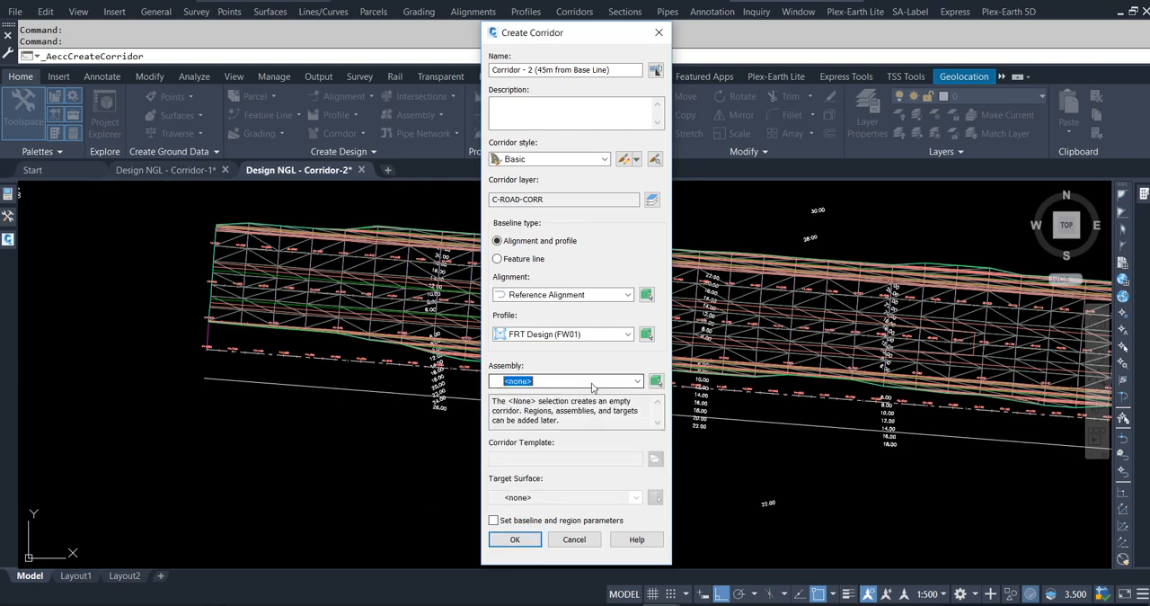
{"action": "left_click", "coordinate": [656, 381]}
{"action": "scroll", "coordinate": [190, 346], "scroll_direction": "down", "scroll_amount": 5}
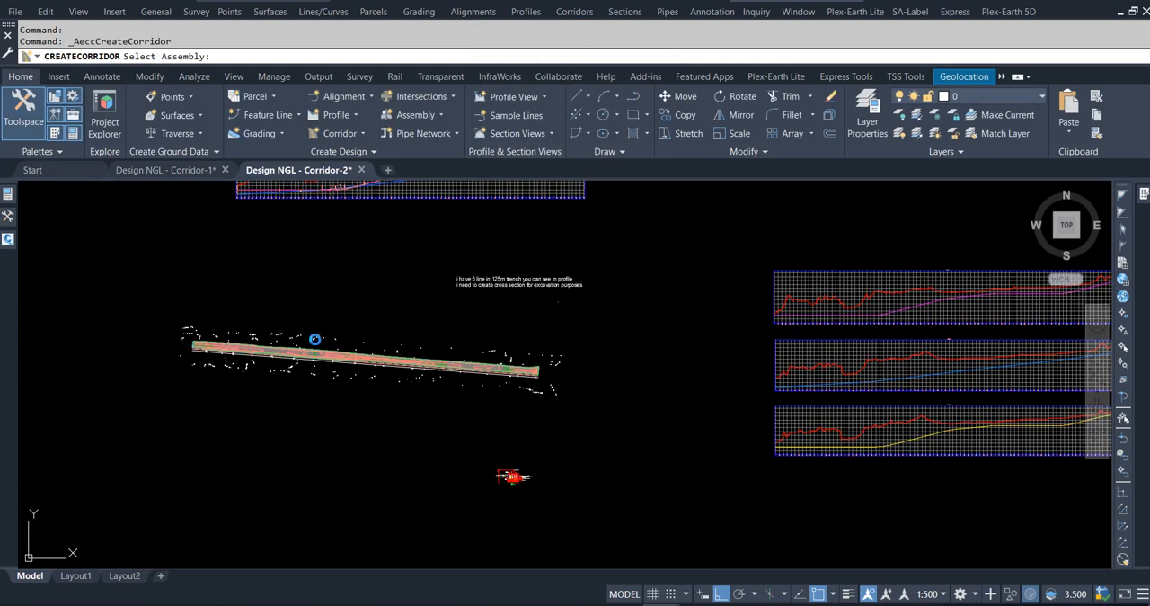
{"action": "scroll", "coordinate": [404, 369], "scroll_direction": "down", "scroll_amount": 3}
{"action": "scroll", "coordinate": [632, 346], "scroll_direction": "up", "scroll_amount": 10}
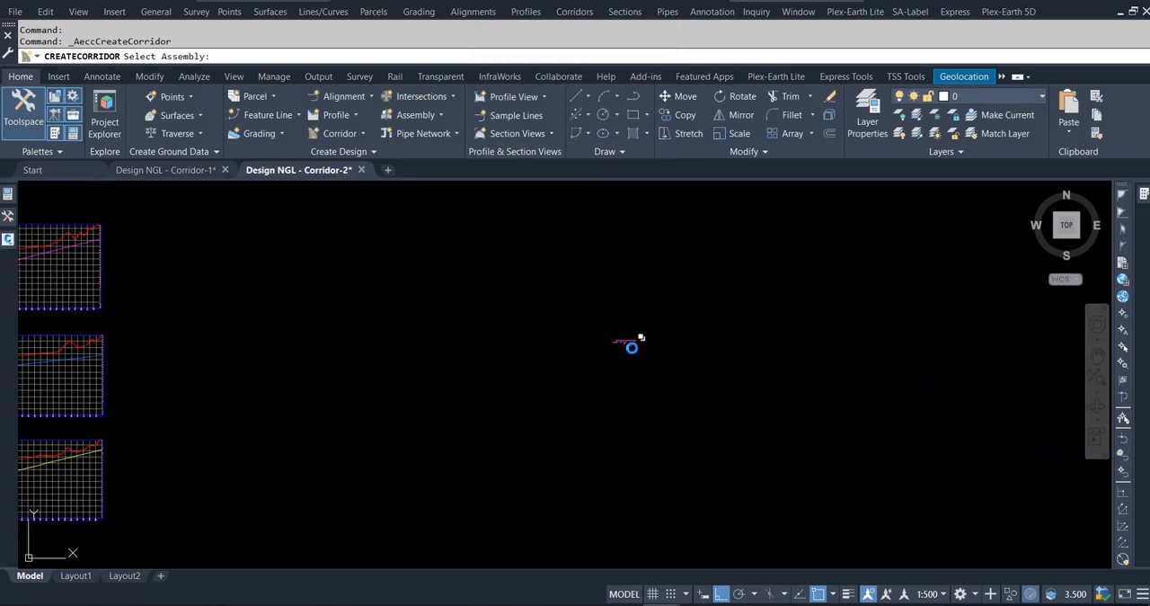
{"action": "scroll", "coordinate": [616, 304], "scroll_direction": "up", "scroll_amount": 2}
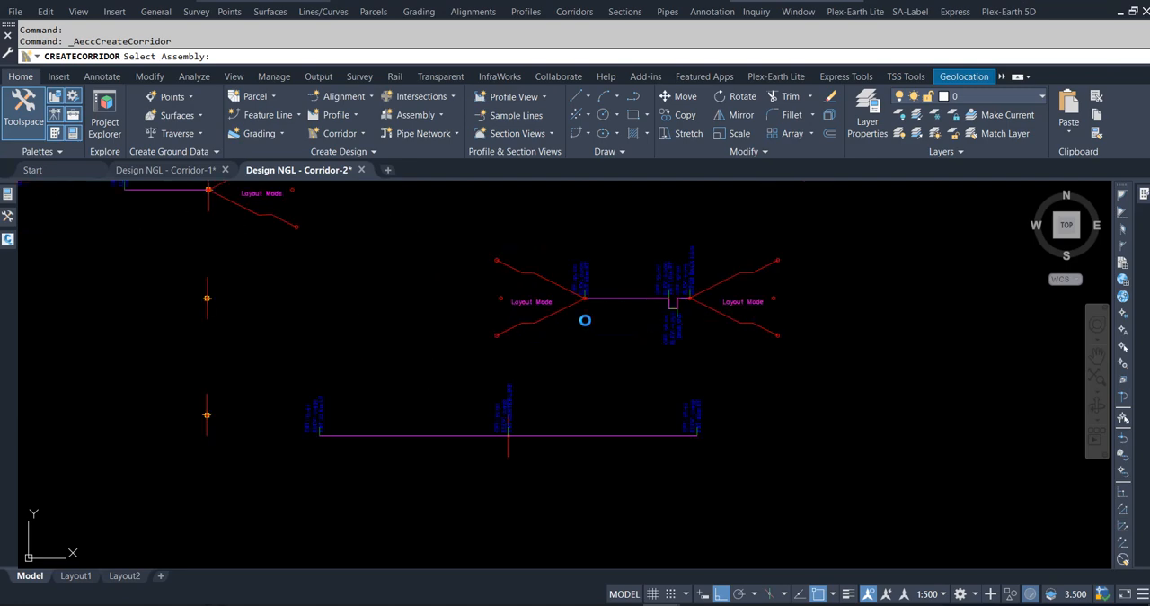
{"action": "left_click", "coordinate": [205, 313]}
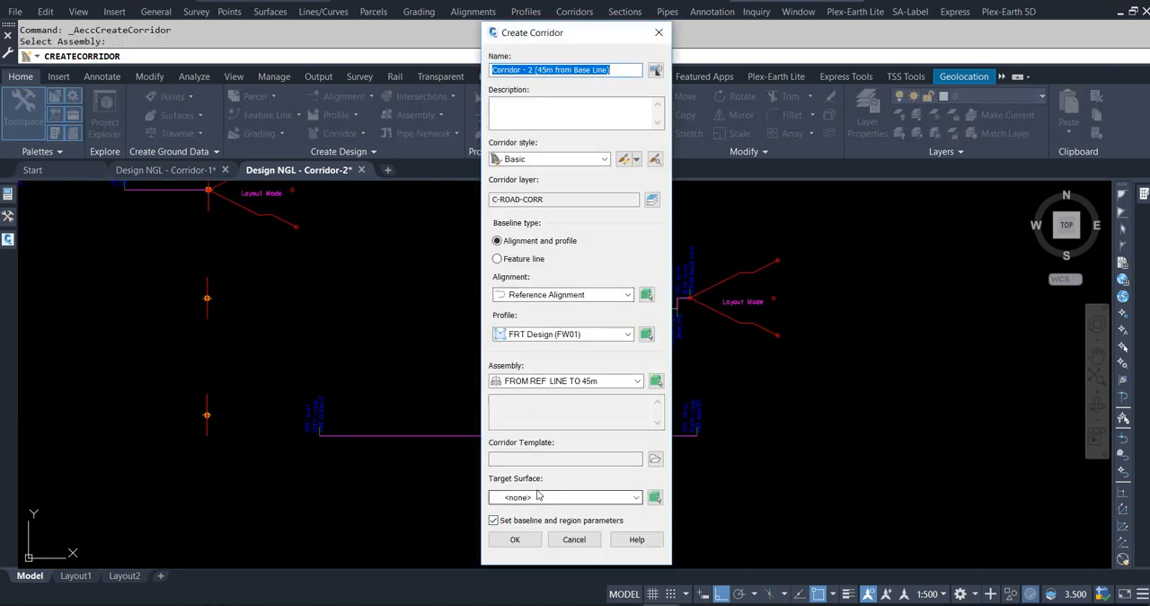
Target the Design_NGL surface, skip the baseline and region parameters, and create the corridor.
{"action": "left_click", "coordinate": [541, 497]}
{"action": "left_click", "coordinate": [538, 536]}
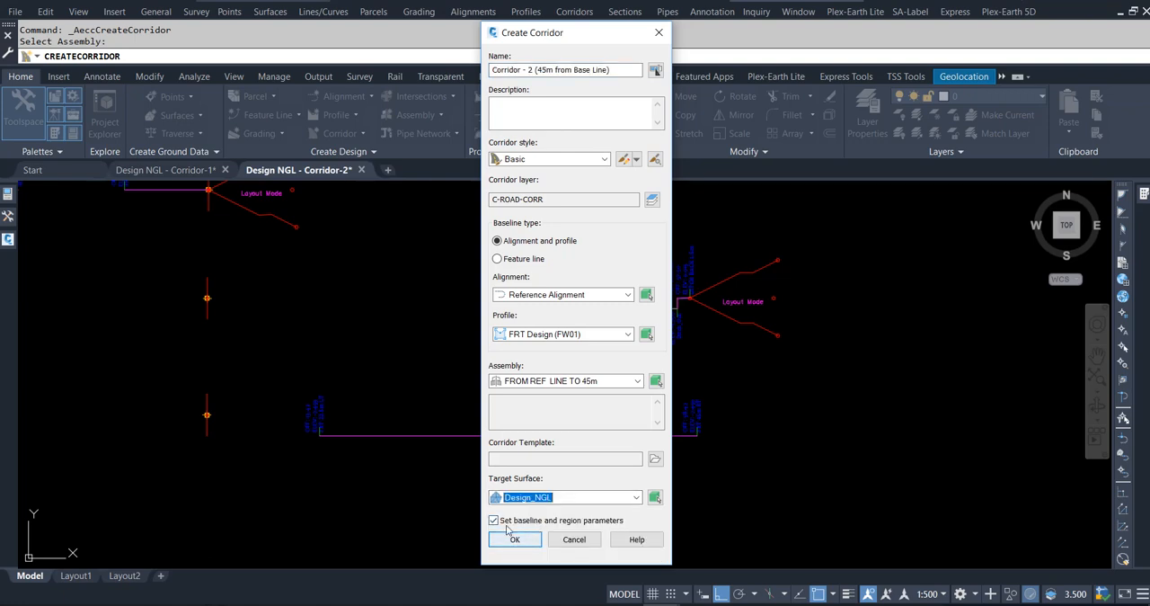
{"action": "left_click", "coordinate": [507, 524]}
{"action": "left_click", "coordinate": [510, 540]}
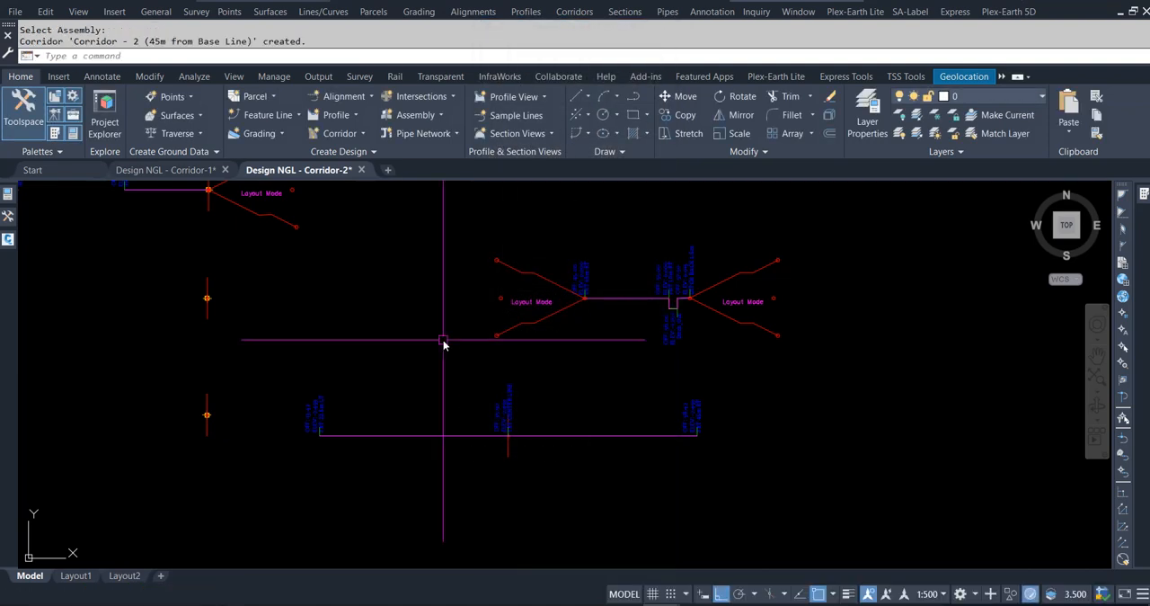
Open the properties of Corridor - 2 (45m from Base Line).
{"action": "scroll", "coordinate": [613, 333], "scroll_direction": "down", "scroll_amount": 3}
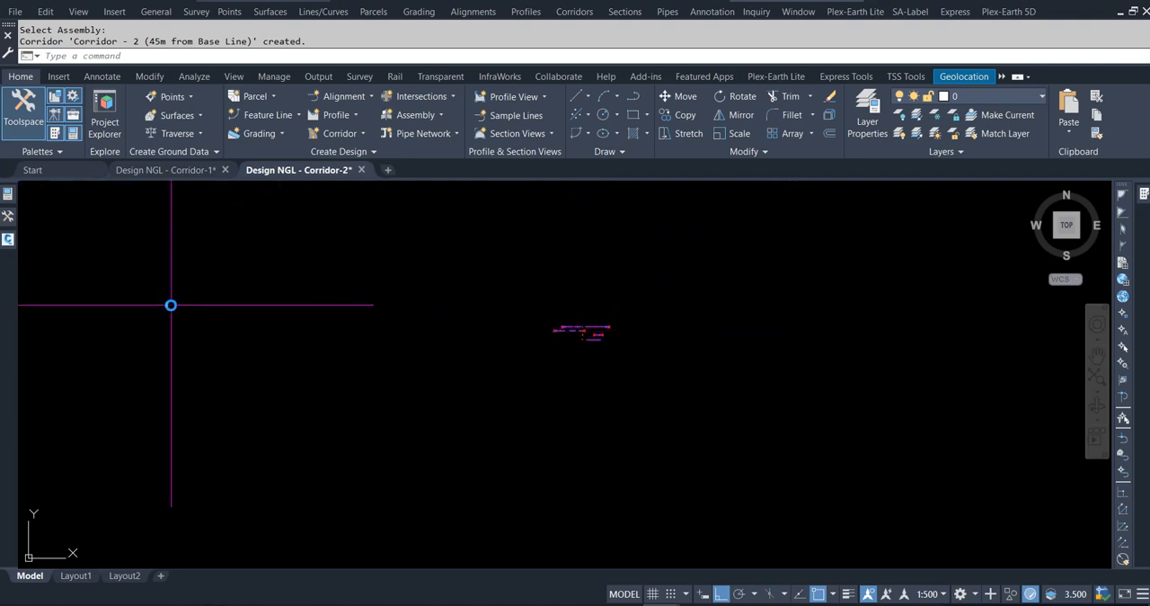
{"action": "mouse_move", "coordinate": [7, 218]}
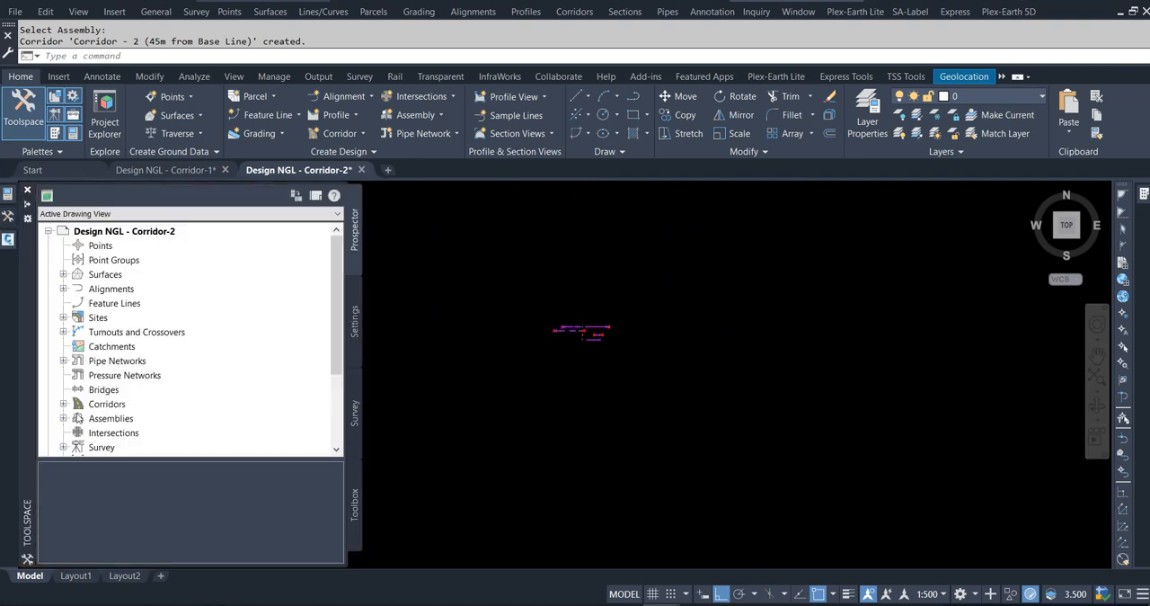
{"action": "left_click", "coordinate": [63, 404]}
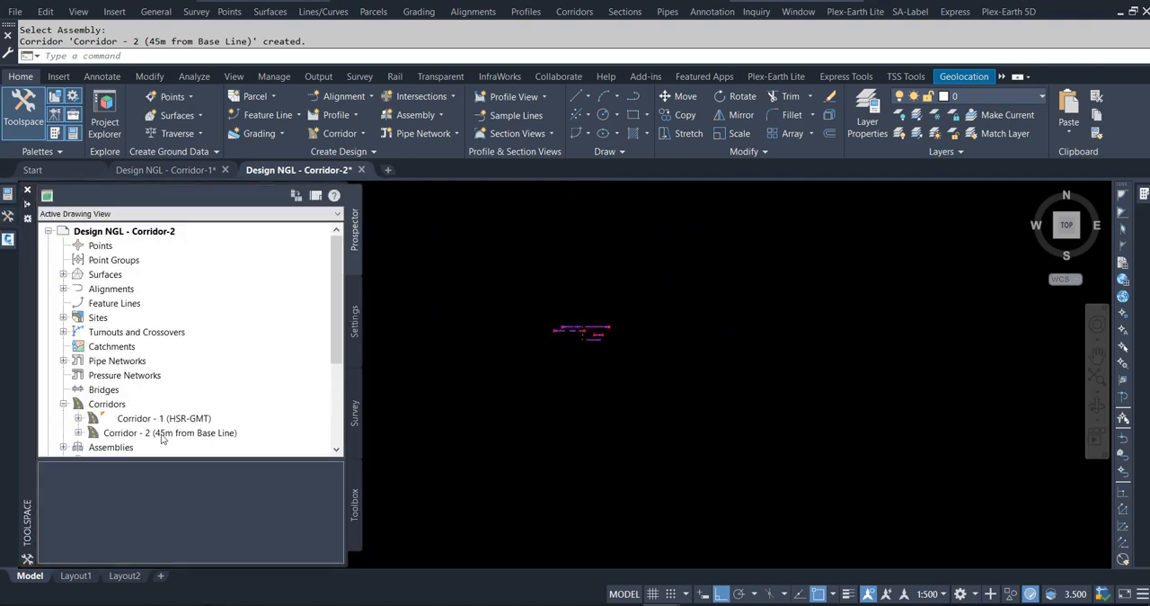
{"action": "right_click", "coordinate": [162, 434]}
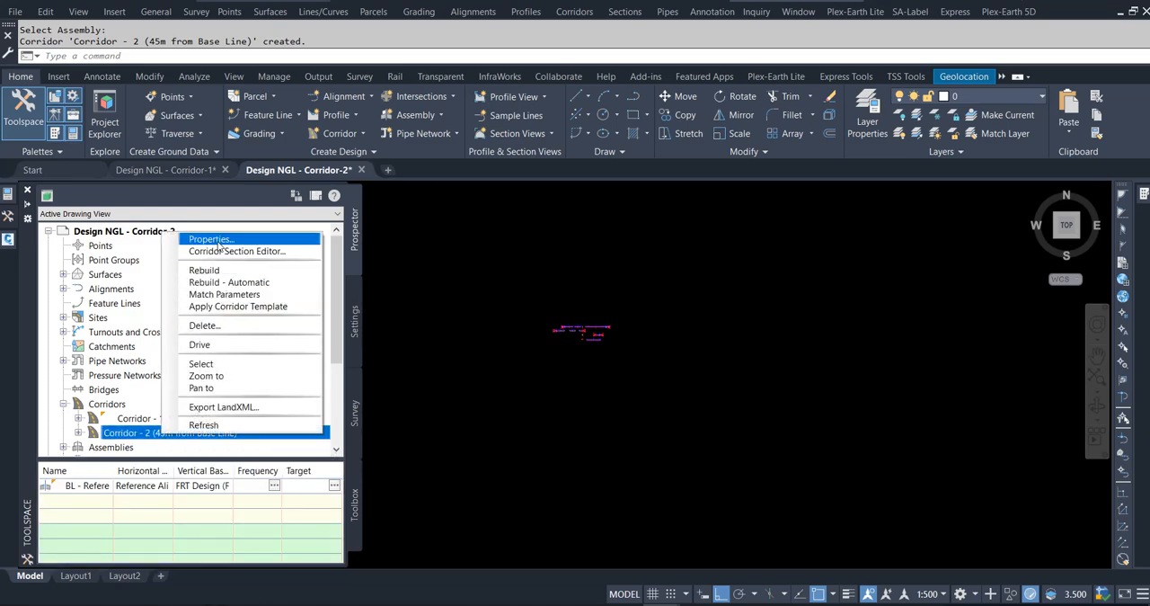
{"action": "left_click", "coordinate": [216, 240]}
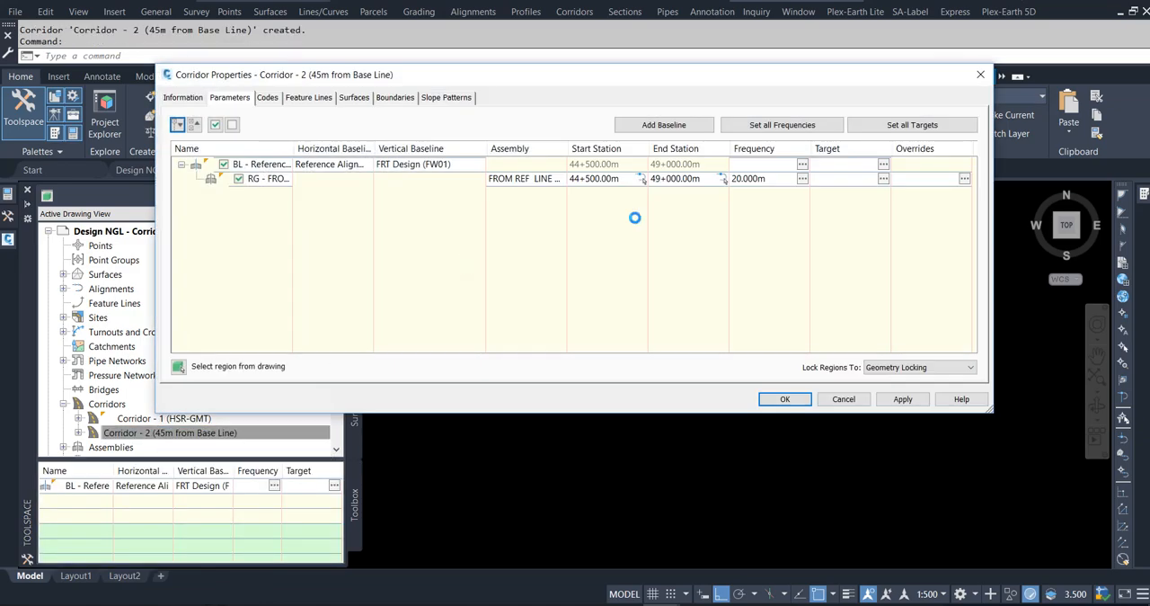
Set the region's assembly frequency to 25 m along tangents, curves, spirals and vertical curves.
{"action": "left_click", "coordinate": [803, 179]}
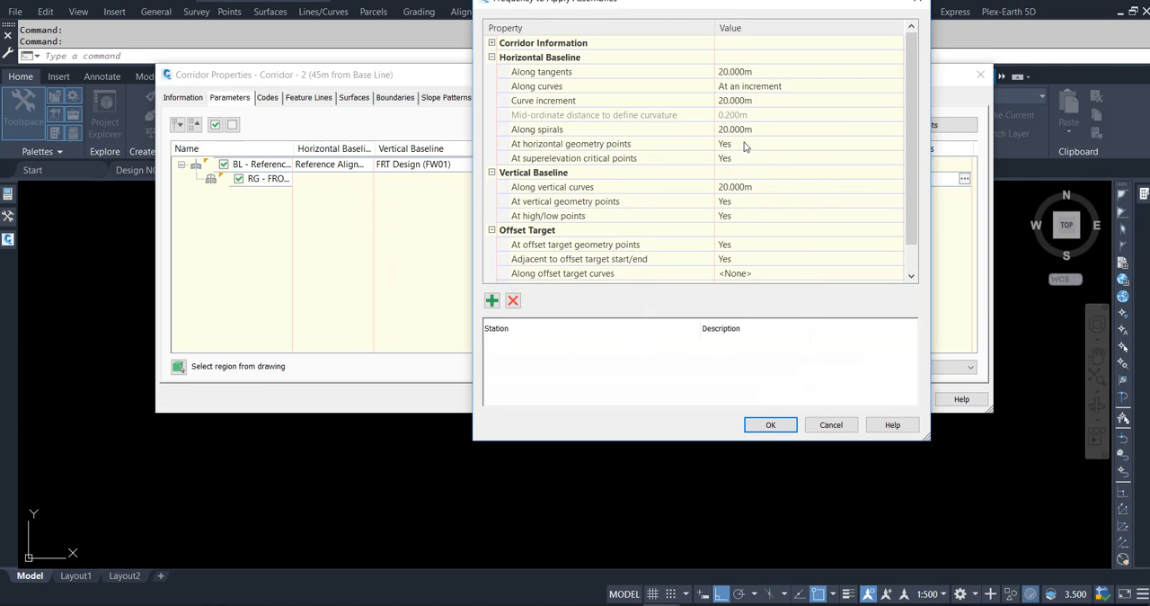
{"action": "left_click", "coordinate": [741, 75]}
{"action": "type", "text": "25"}
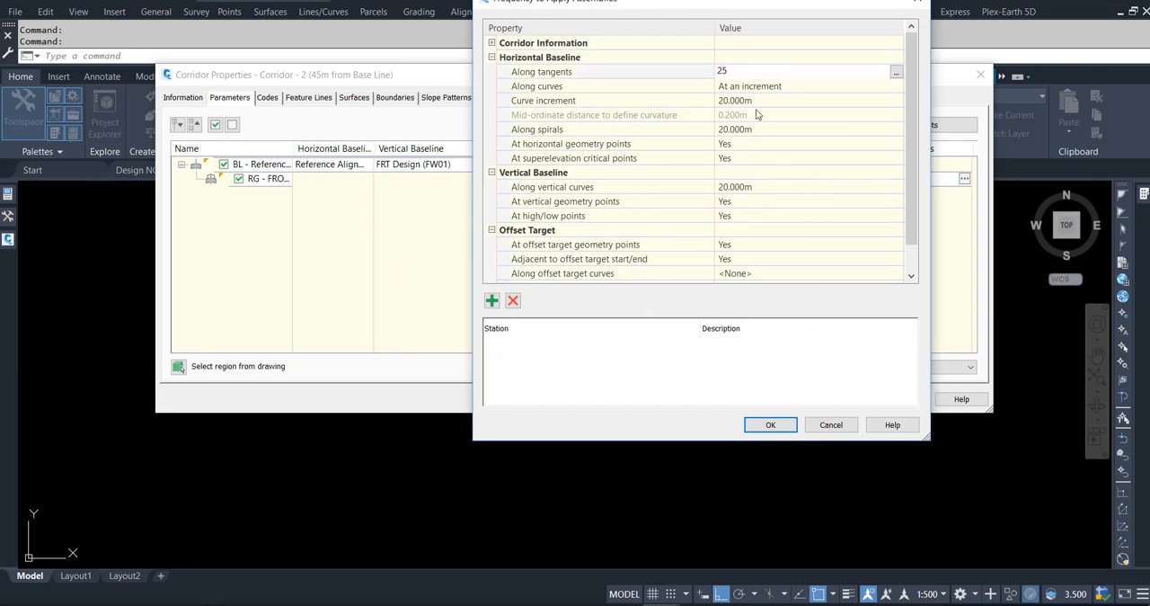
{"action": "left_click", "coordinate": [758, 107]}
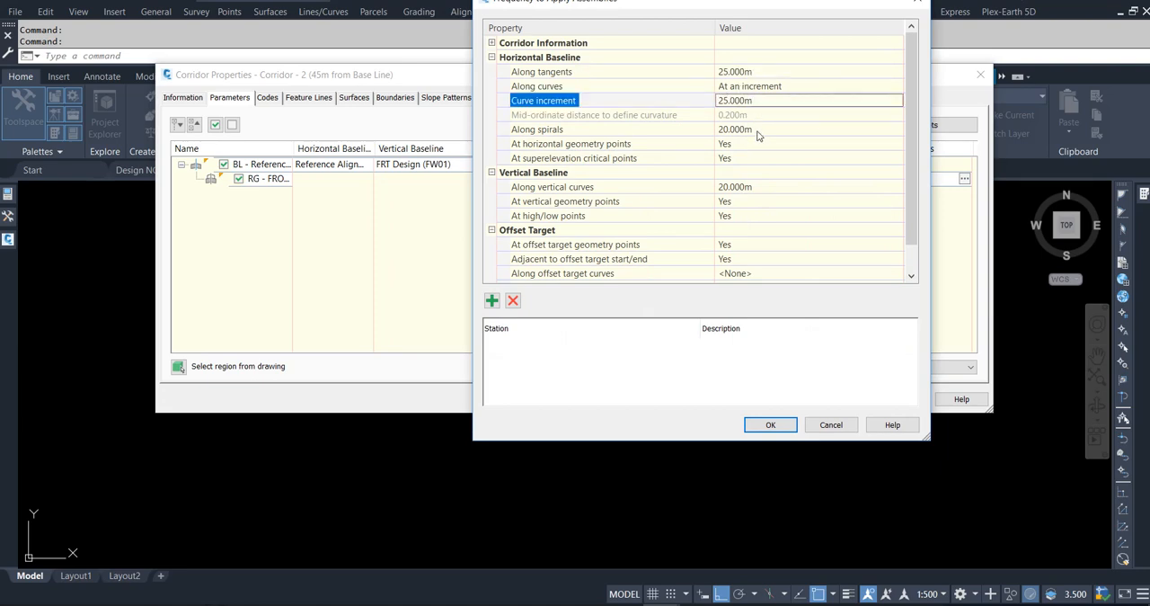
{"action": "left_click", "coordinate": [765, 130]}
{"action": "type", "text": "25"}
{"action": "left_click", "coordinate": [761, 188]}
{"action": "type", "text": "25"}
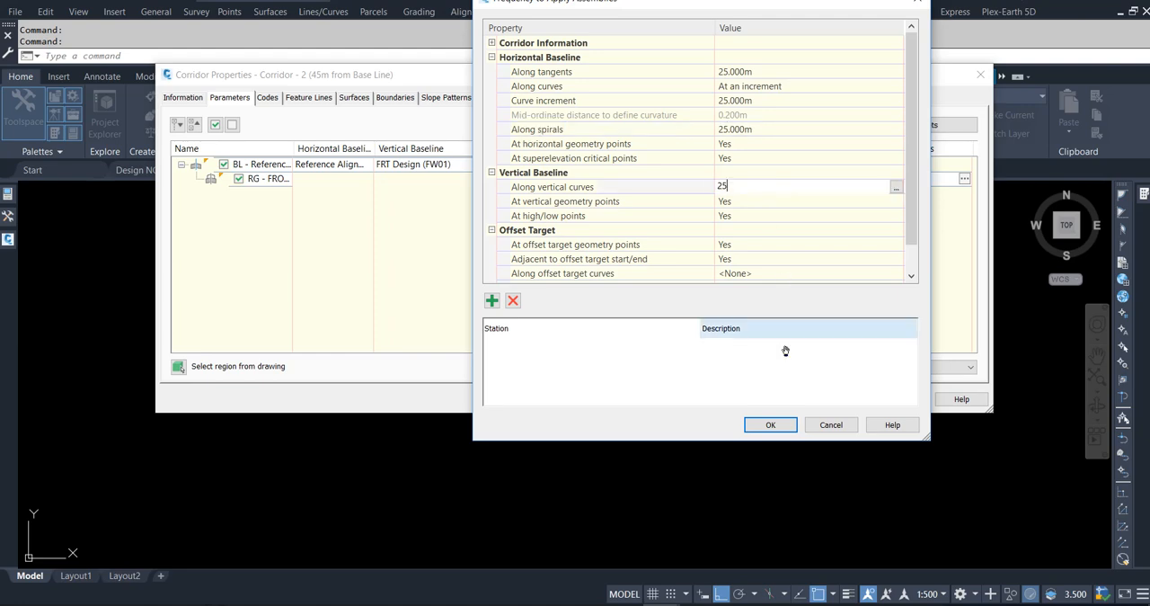
{"action": "left_click", "coordinate": [778, 425]}
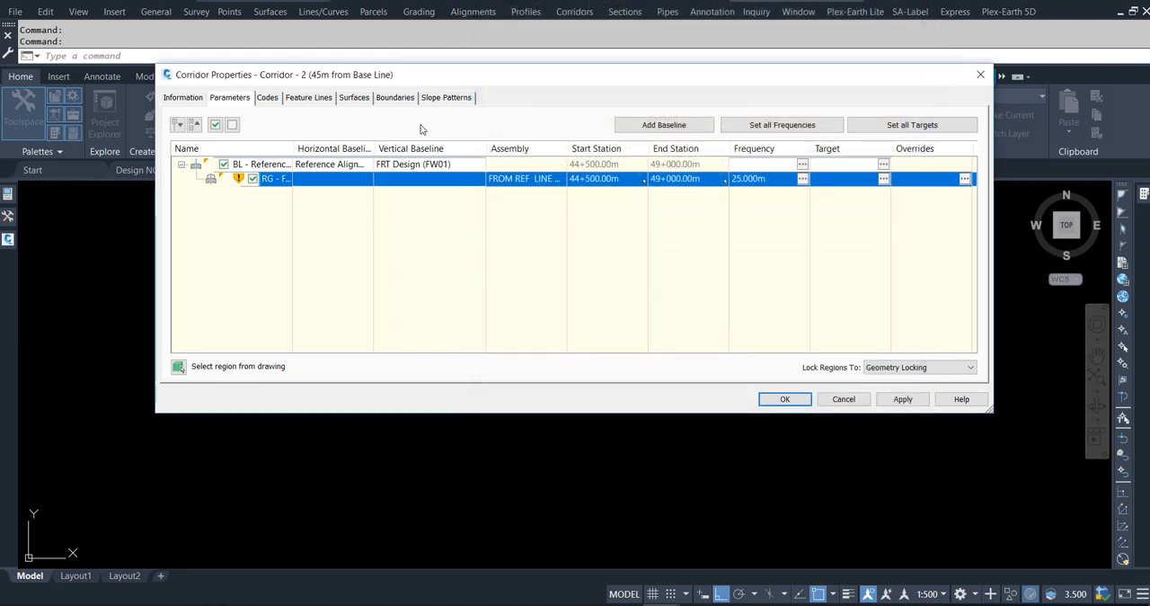
Add a corridor surface from the Top links as breaklines, with overhang correction set to Top Links.
{"action": "left_click", "coordinate": [354, 97]}
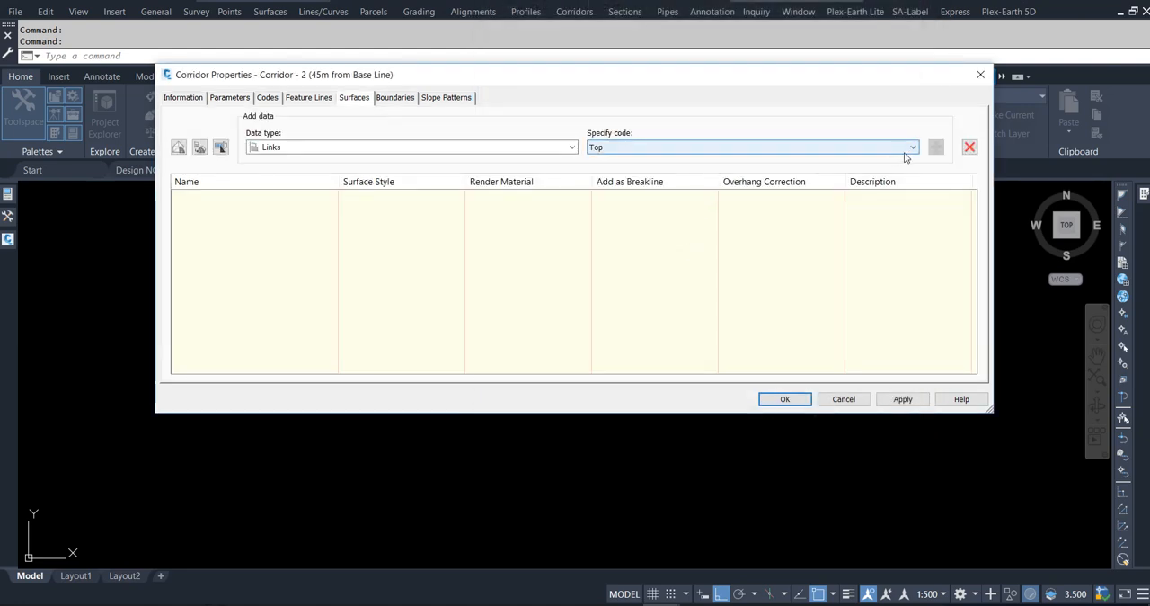
{"action": "left_click", "coordinate": [179, 147]}
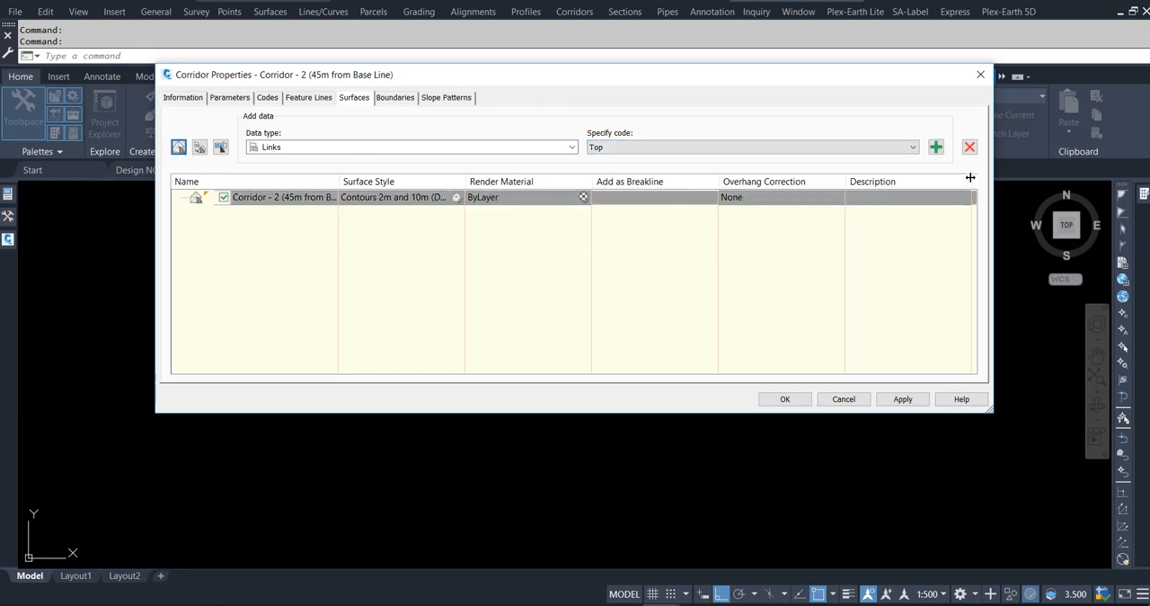
{"action": "left_click", "coordinate": [937, 147]}
{"action": "left_click", "coordinate": [730, 199]}
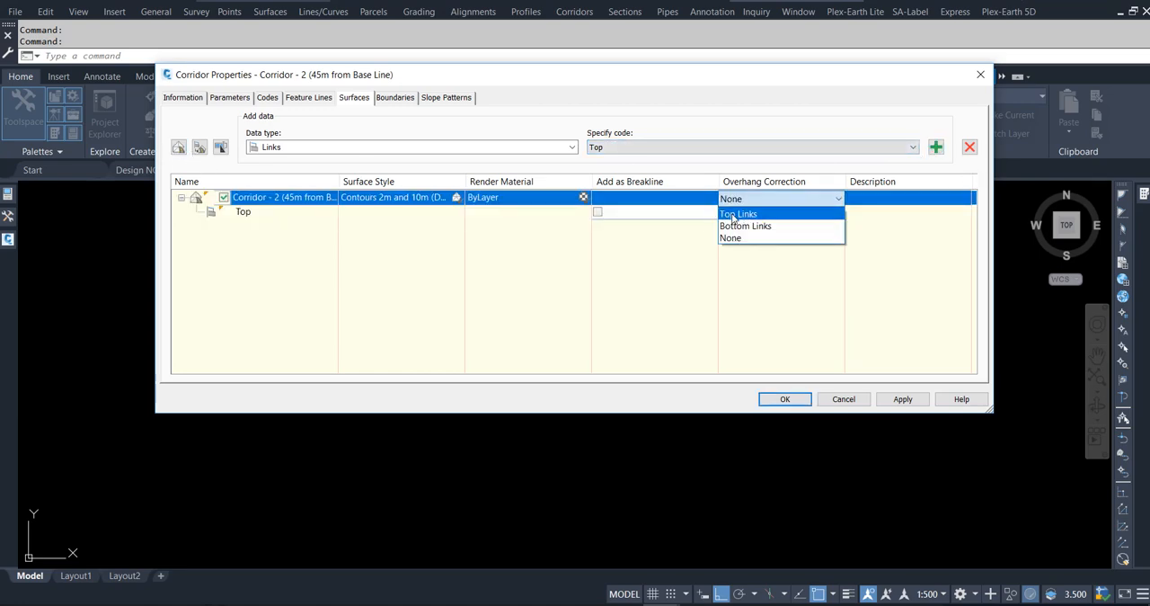
{"action": "left_click", "coordinate": [739, 211]}
{"action": "left_click", "coordinate": [306, 211]}
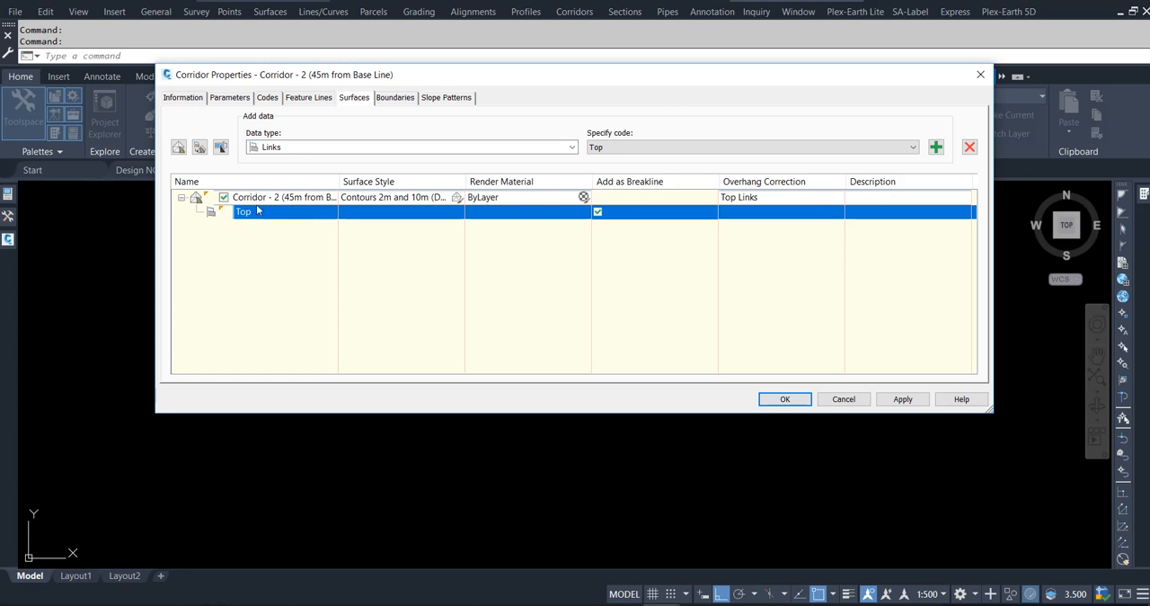
Rename the corridor surface as Top (45m).
{"action": "left_click", "coordinate": [259, 198]}
{"action": "left_click", "coordinate": [271, 198]}
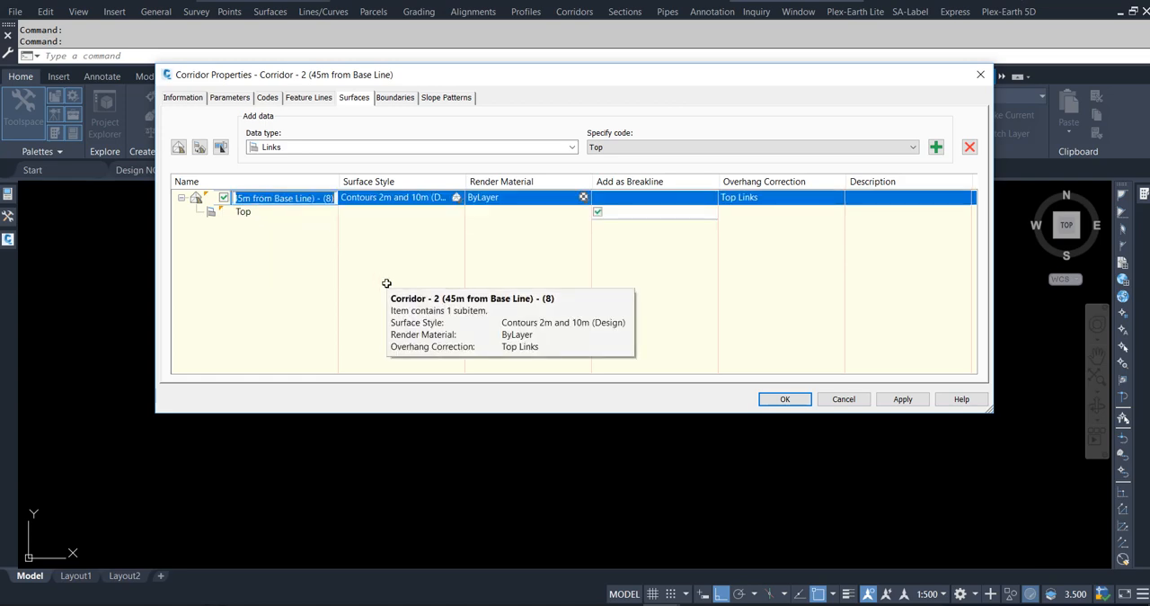
{"action": "type", "text": "Top (45m"}
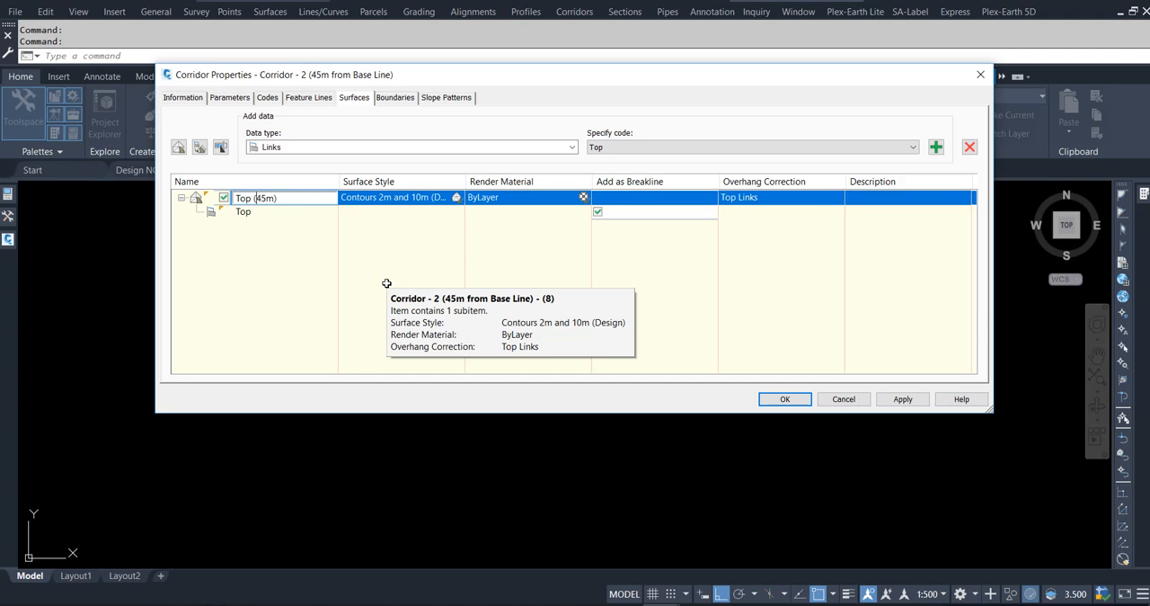
Review the corridor parameters, accept the property changes and rebuild Corridor - 2.
{"action": "left_click", "coordinate": [885, 399]}
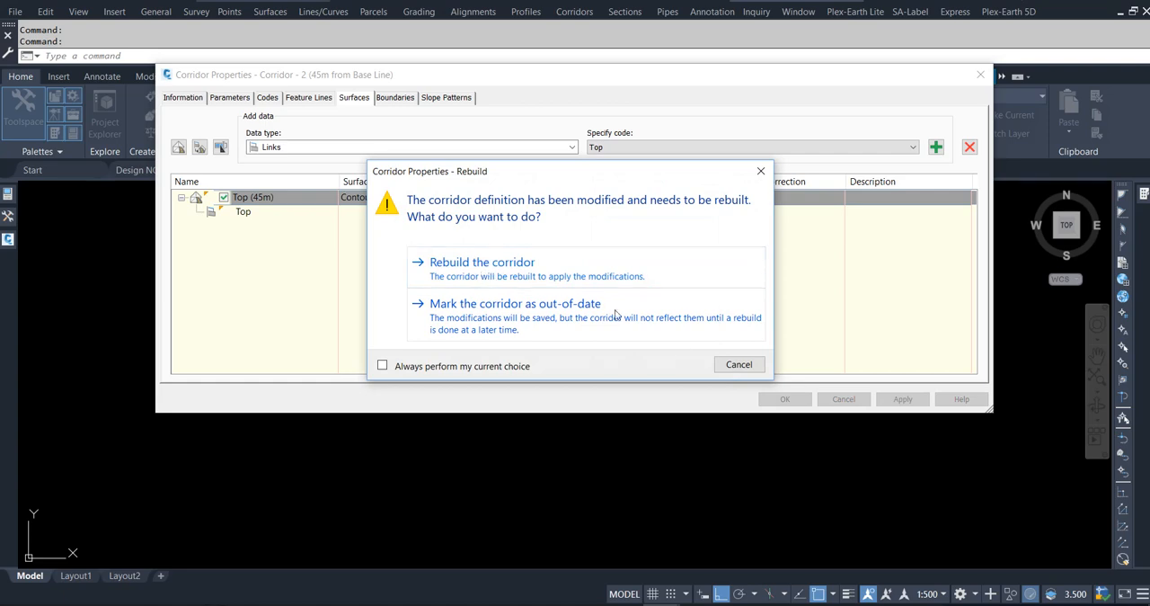
{"action": "left_click", "coordinate": [723, 364]}
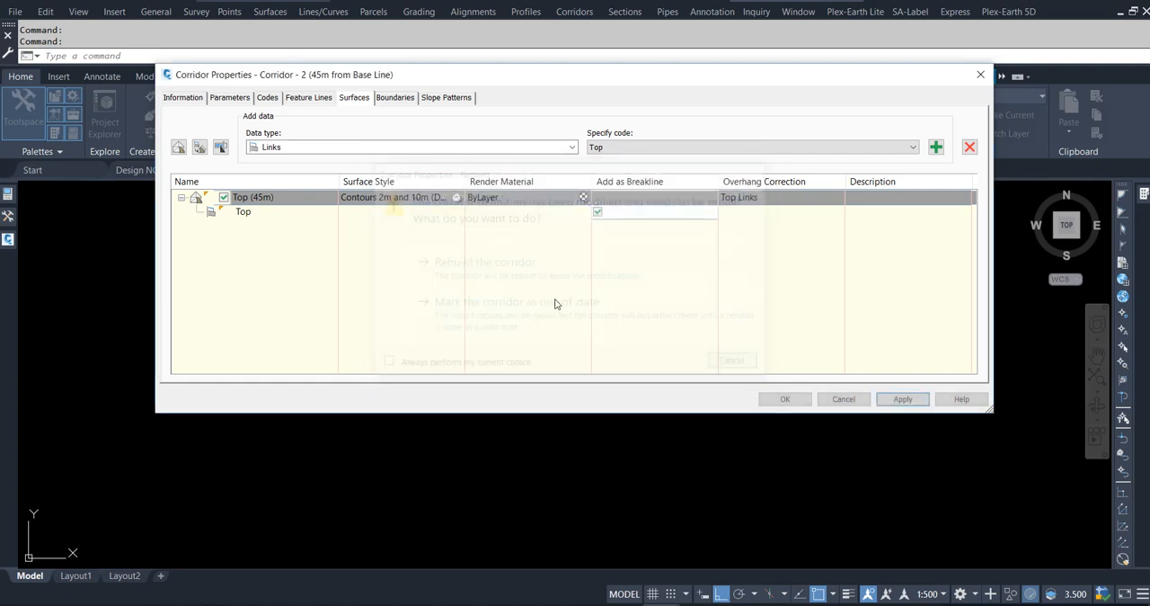
{"action": "left_click", "coordinate": [230, 98]}
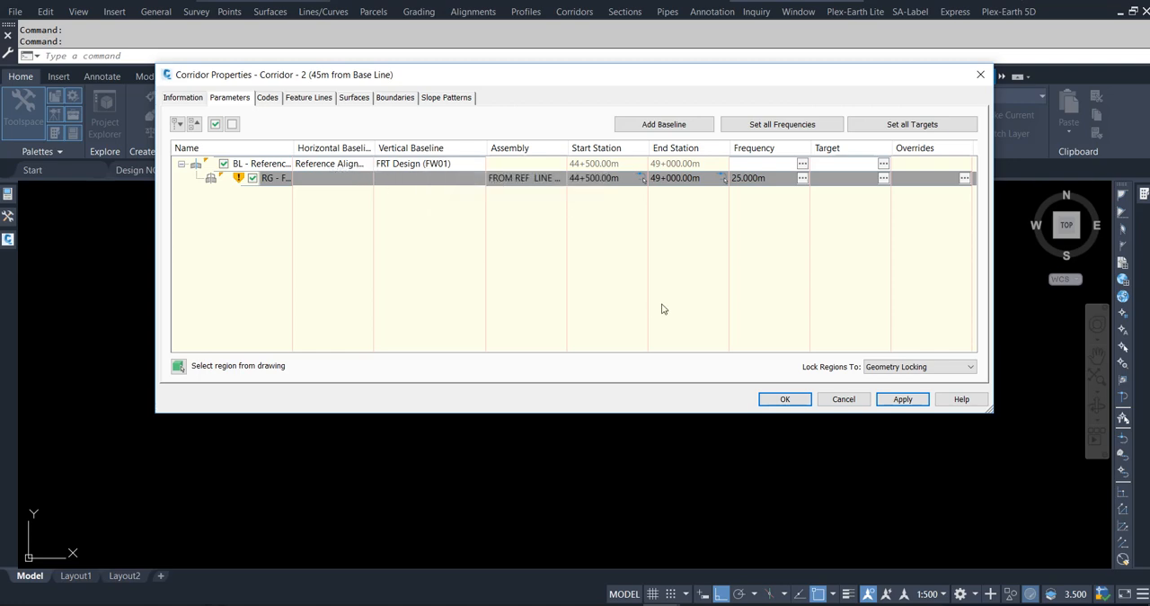
{"action": "left_click", "coordinate": [785, 398]}
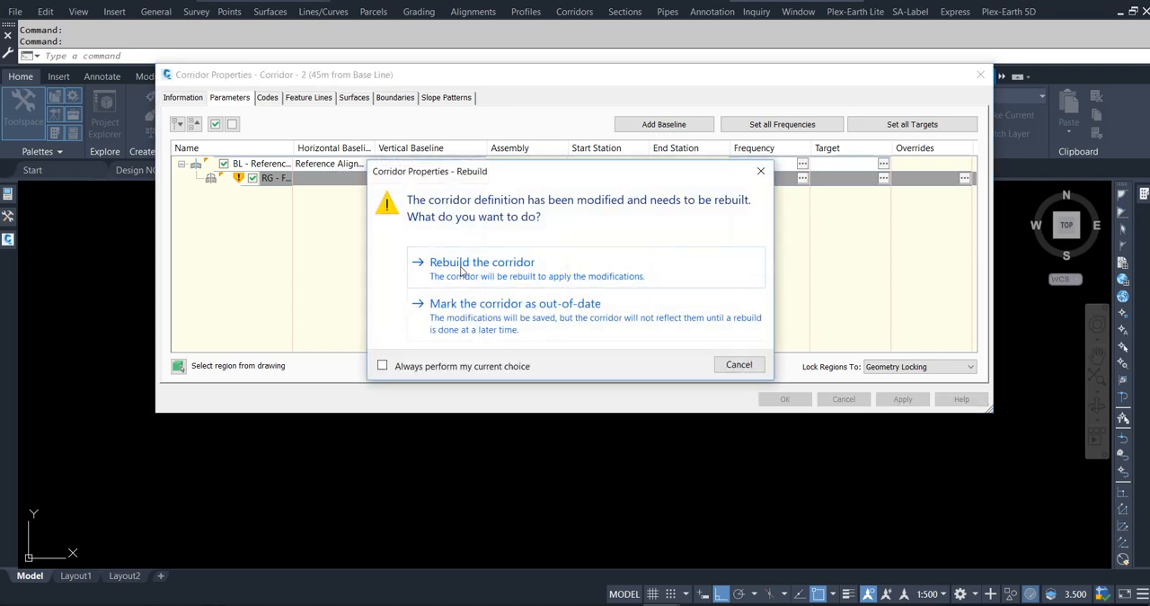
{"action": "left_click", "coordinate": [488, 282]}
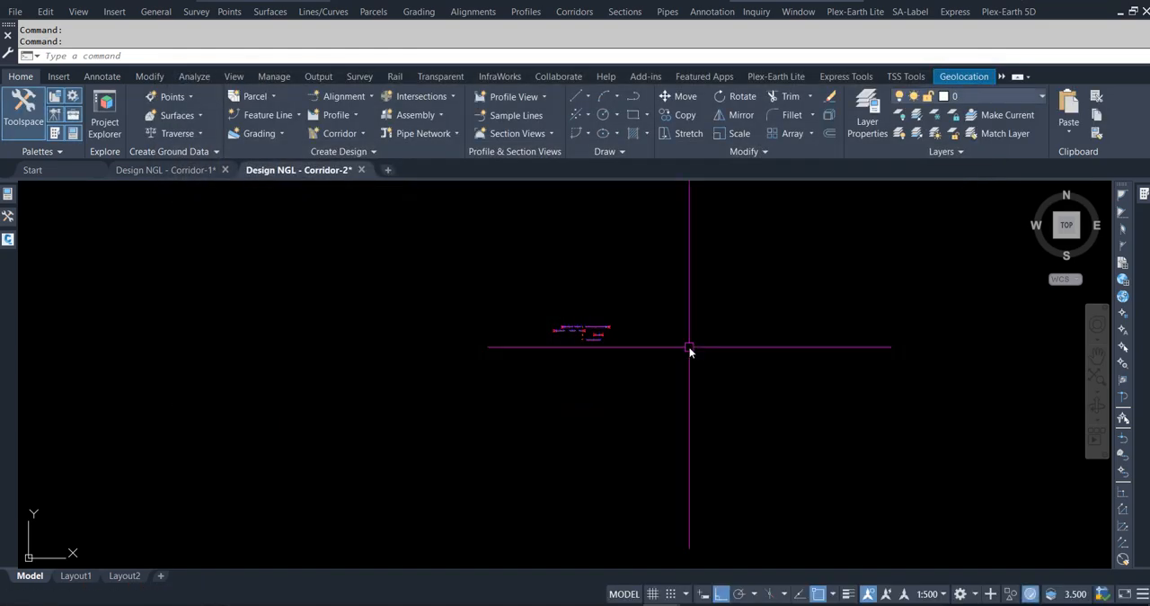
{"action": "key", "text": "Escape"}
Examine the assembly layouts and the typical trench cross-section with its width dimensions and rough grading levels.
{"action": "scroll", "coordinate": [598, 344], "scroll_direction": "up", "scroll_amount": 4}
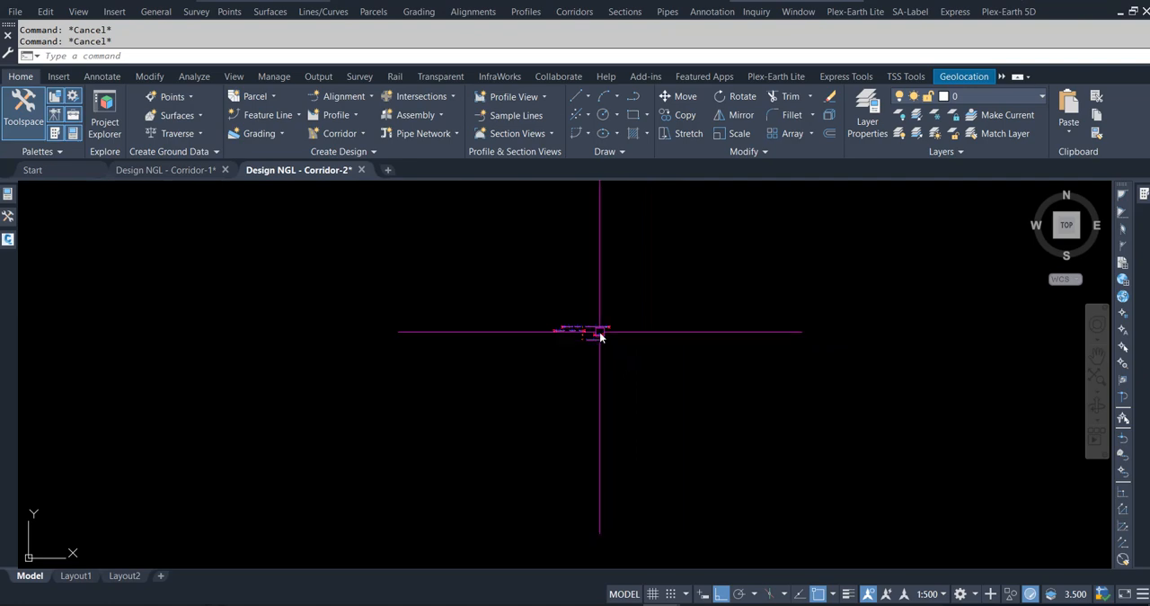
{"action": "scroll", "coordinate": [596, 349], "scroll_direction": "up", "scroll_amount": 3}
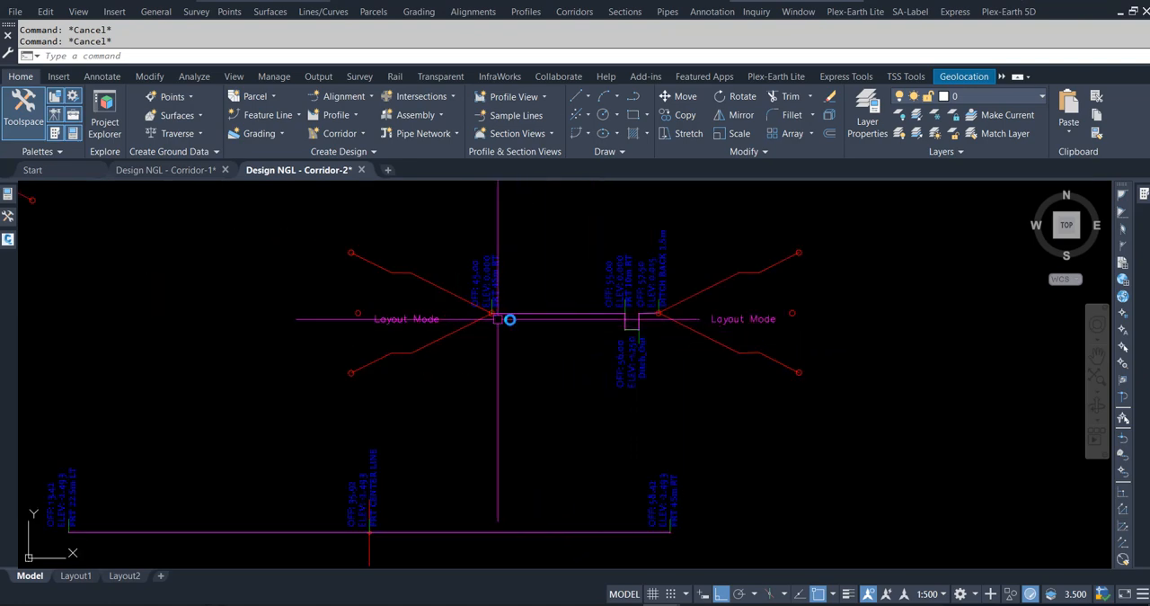
{"action": "scroll", "coordinate": [719, 372], "scroll_direction": "down", "scroll_amount": 2}
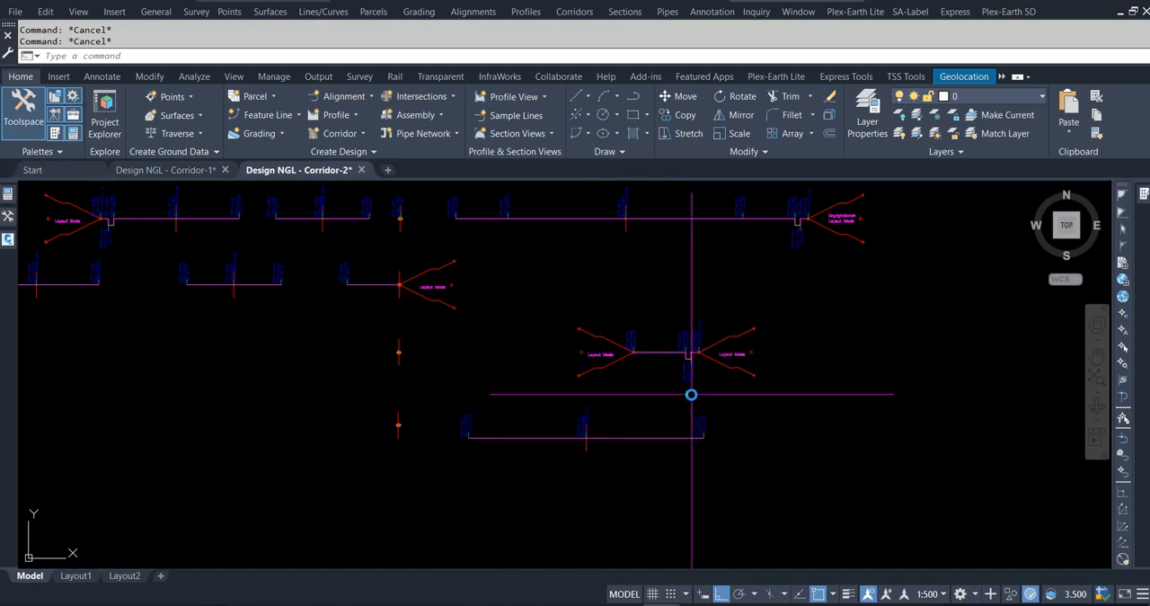
{"action": "scroll", "coordinate": [665, 419], "scroll_direction": "down", "scroll_amount": 5}
{"action": "scroll", "coordinate": [665, 331], "scroll_direction": "up", "scroll_amount": 5}
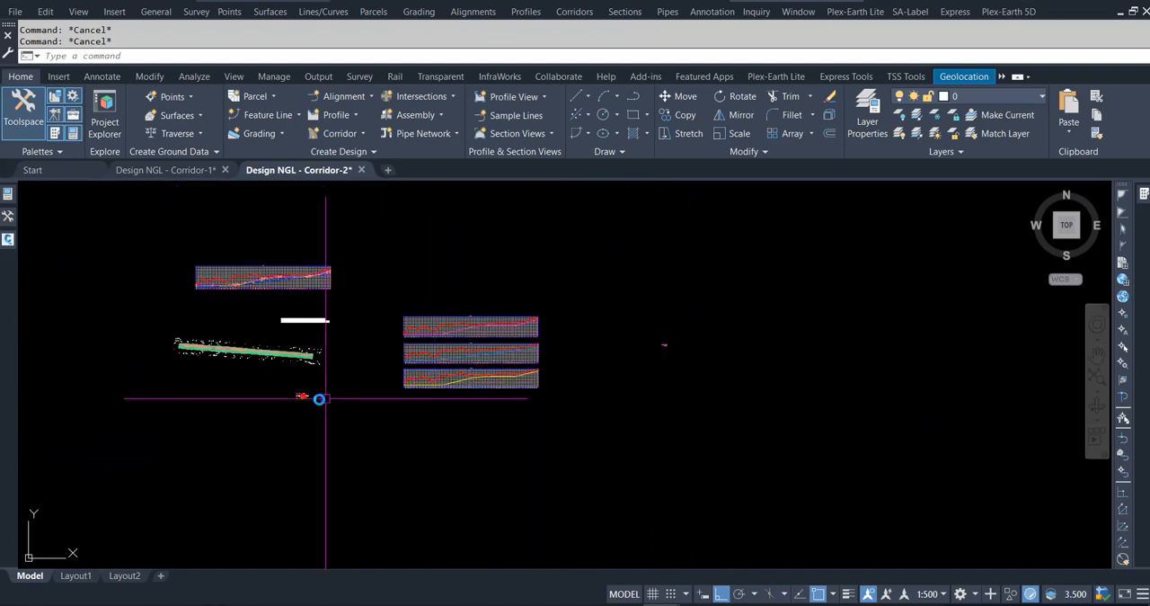
{"action": "scroll", "coordinate": [300, 396], "scroll_direction": "up", "scroll_amount": 4}
{"action": "scroll", "coordinate": [416, 405], "scroll_direction": "up", "scroll_amount": 10}
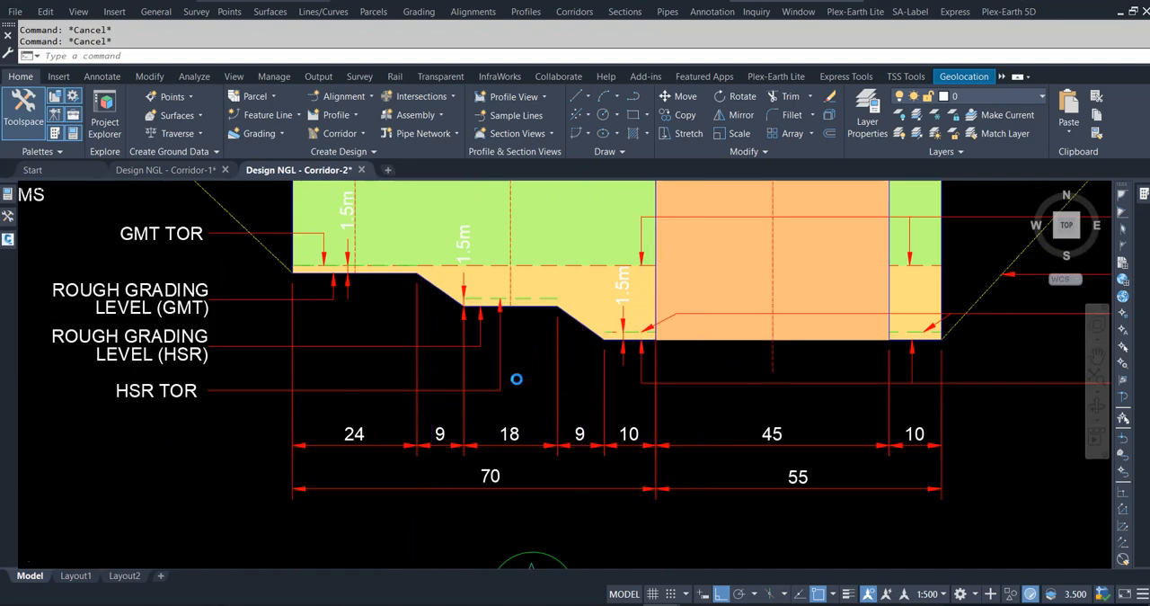
Start creating a new corridor and name it Corridor - 3 (Hold Area).
{"action": "scroll", "coordinate": [519, 381], "scroll_direction": "down", "scroll_amount": 3}
{"action": "scroll", "coordinate": [728, 388], "scroll_direction": "down", "scroll_amount": 2}
{"action": "scroll", "coordinate": [757, 370], "scroll_direction": "up", "scroll_amount": 7}
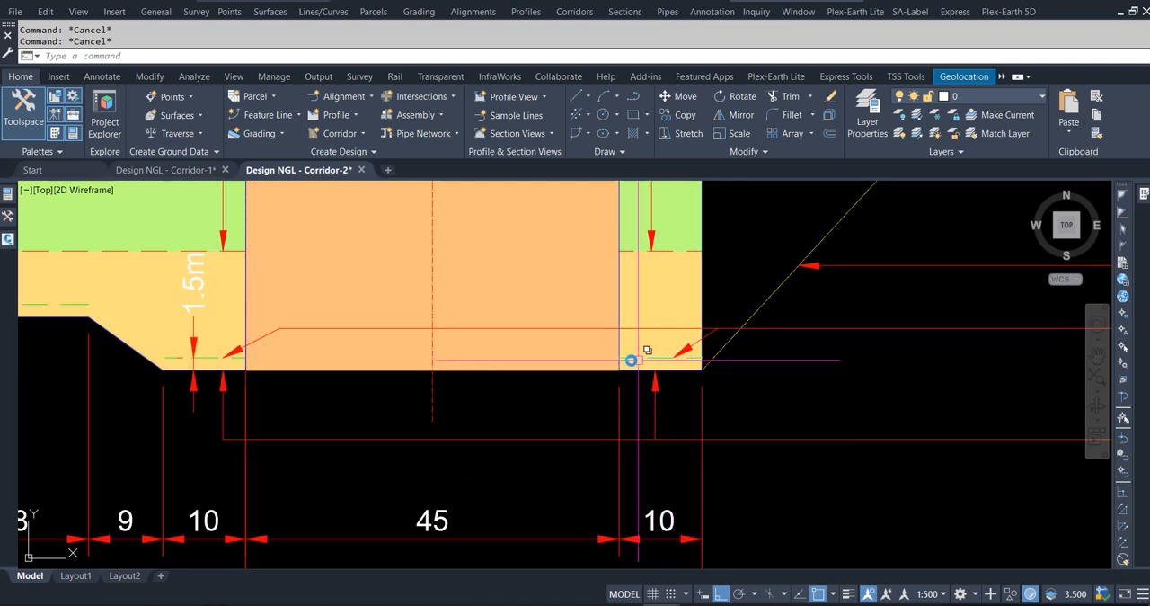
{"action": "scroll", "coordinate": [690, 362], "scroll_direction": "down", "scroll_amount": 4}
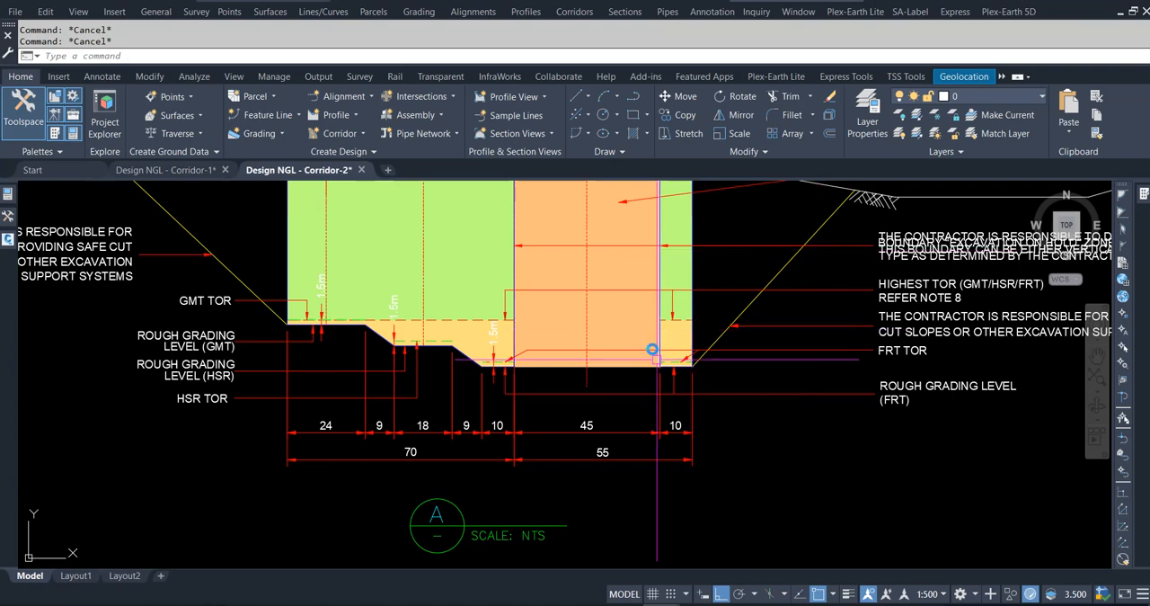
{"action": "scroll", "coordinate": [388, 410], "scroll_direction": "down", "scroll_amount": 15}
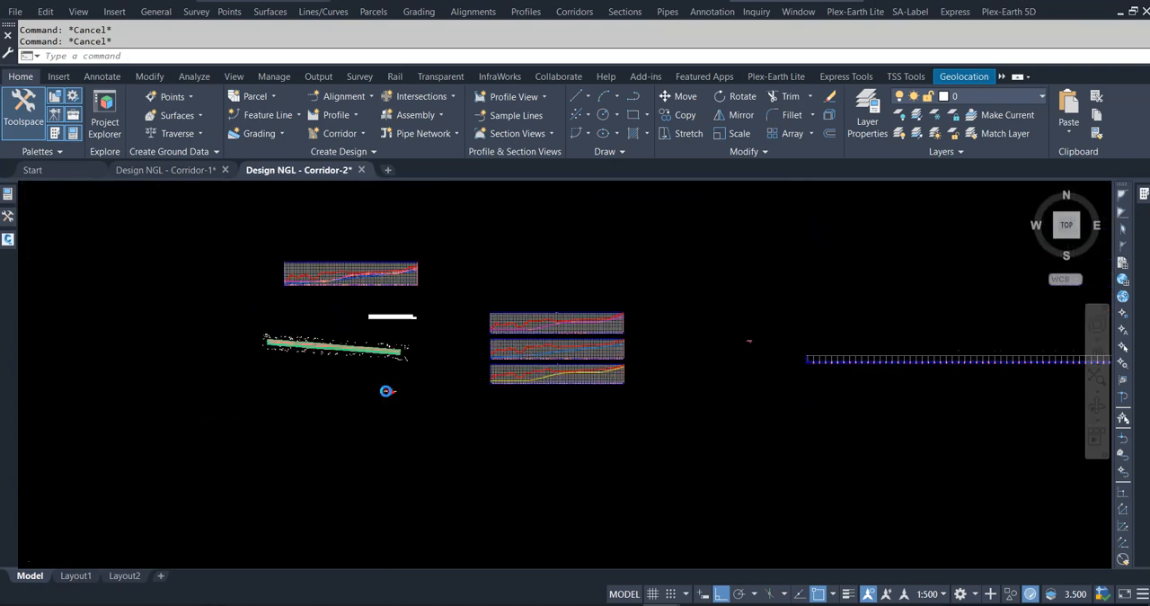
{"action": "left_click", "coordinate": [364, 135]}
{"action": "left_click", "coordinate": [353, 159]}
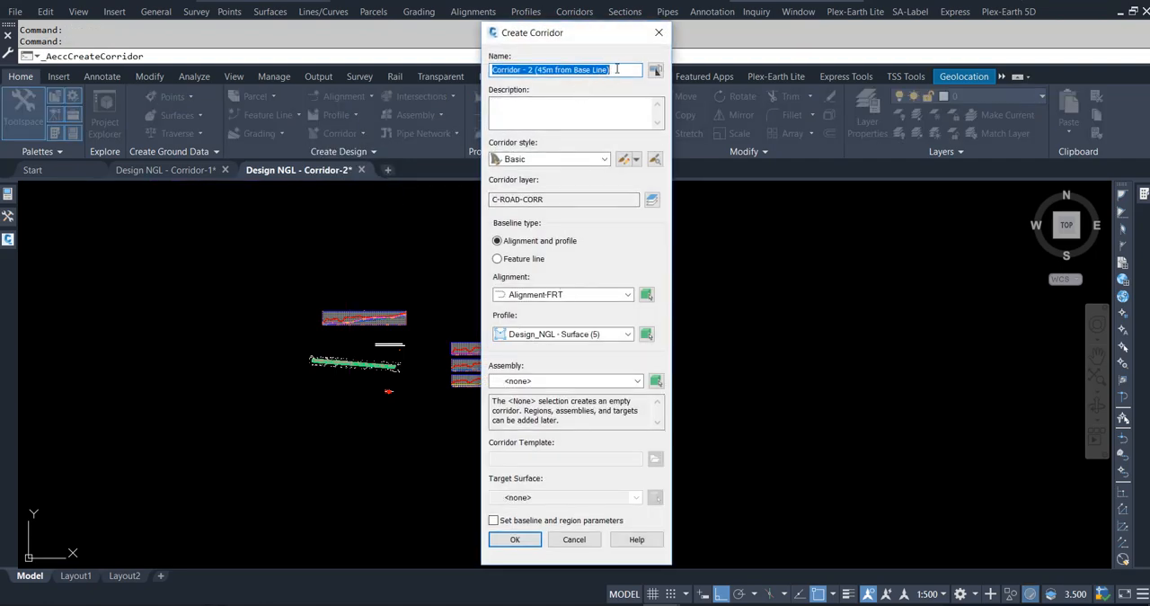
{"action": "left_click_drag", "start_coordinate": [617, 69], "coordinate": [527, 71]}
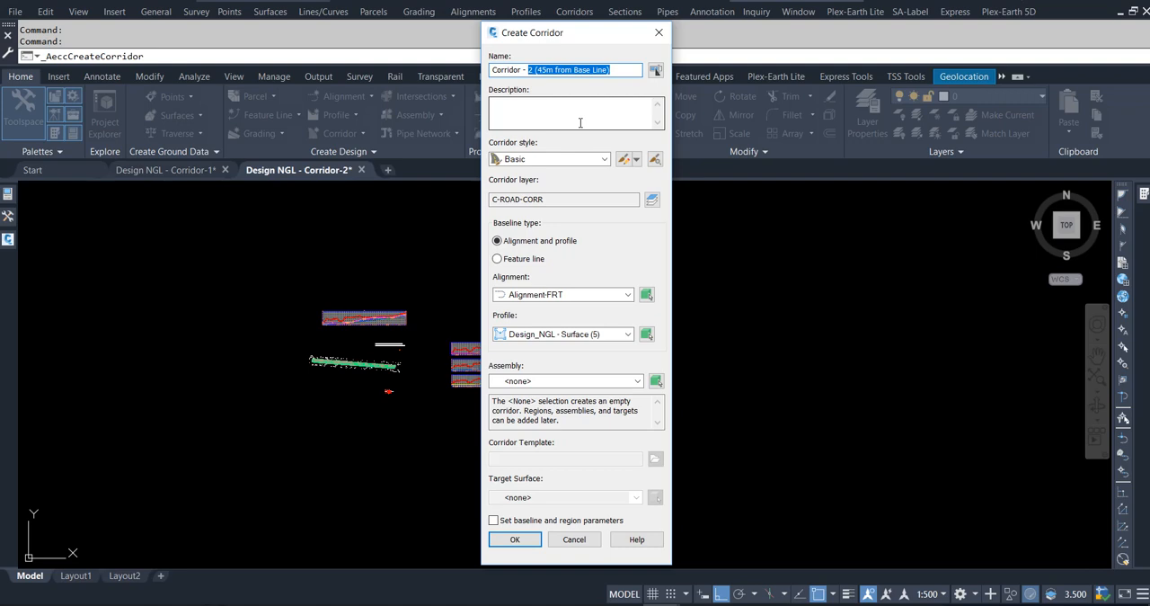
{"action": "type", "text": "3"}
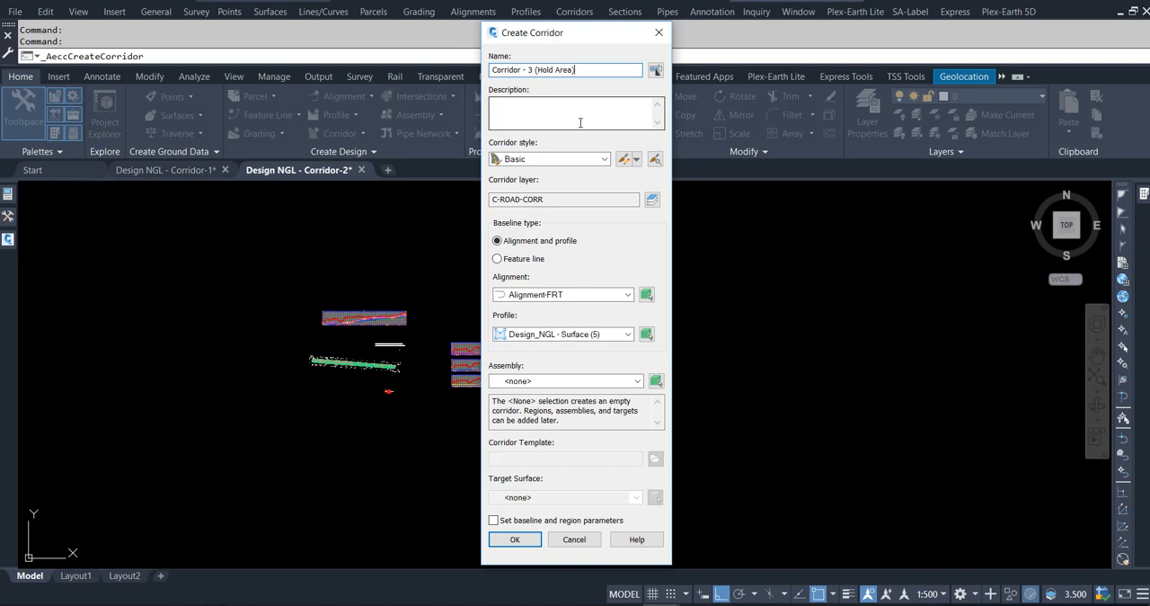
Base the corridor on Reference Alignment with the FRT Design (FW01) profile.
{"action": "left_click", "coordinate": [550, 295]}
{"action": "left_click", "coordinate": [552, 344]}
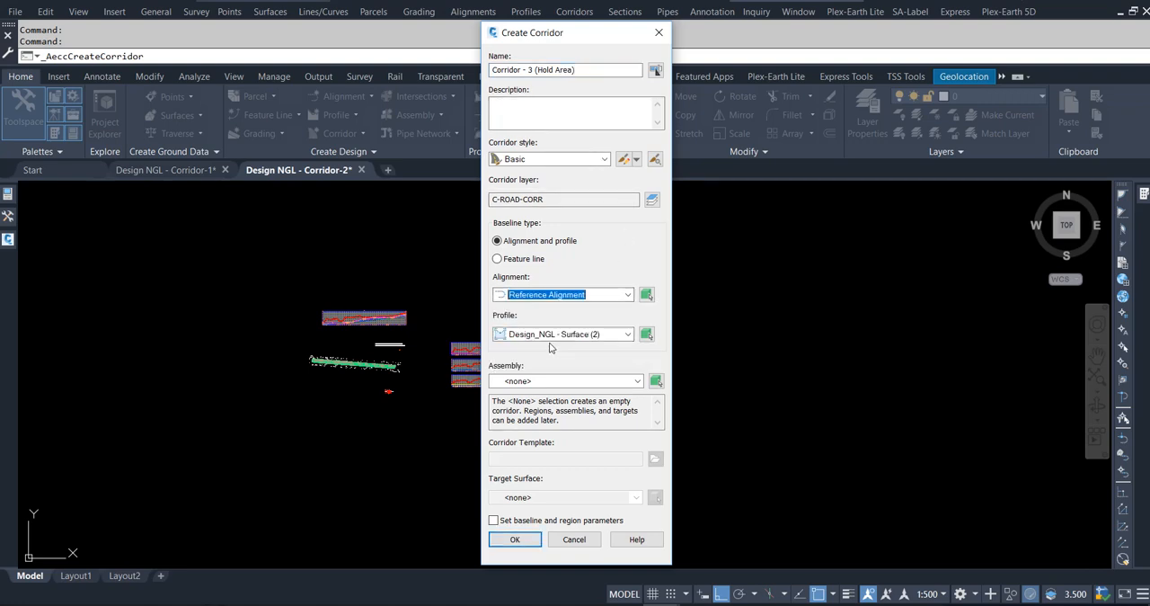
{"action": "left_click", "coordinate": [552, 337]}
{"action": "left_click", "coordinate": [538, 362]}
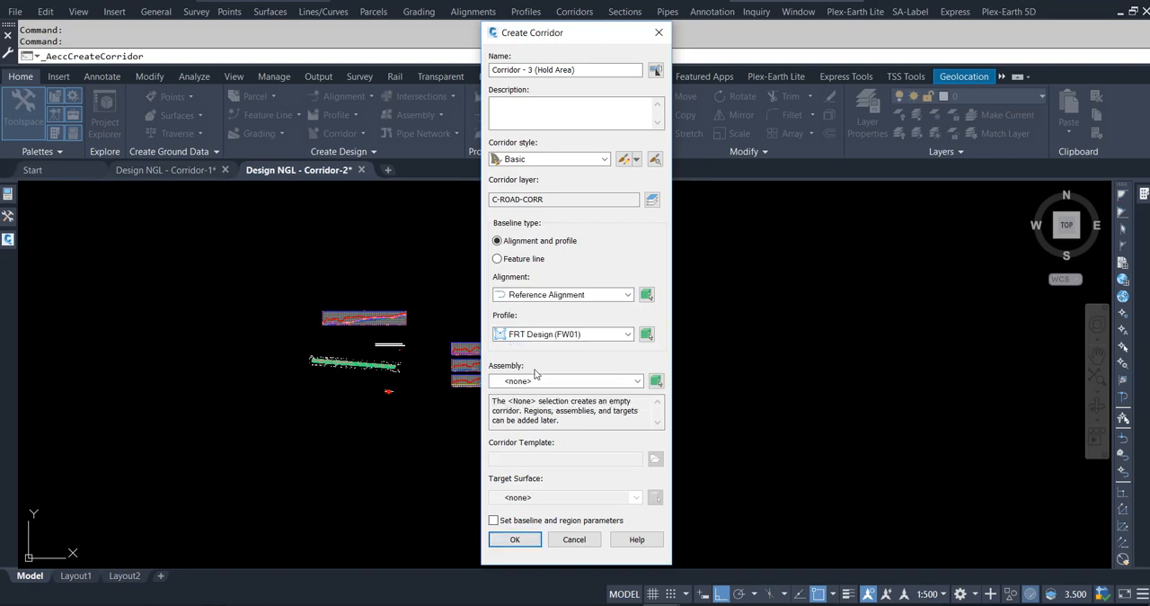
Pick the assembly for Corridor - 3 (Hold Area) from the assembly layouts in the drawing.
{"action": "left_click", "coordinate": [656, 381]}
{"action": "scroll", "coordinate": [375, 351], "scroll_direction": "down", "scroll_amount": 4}
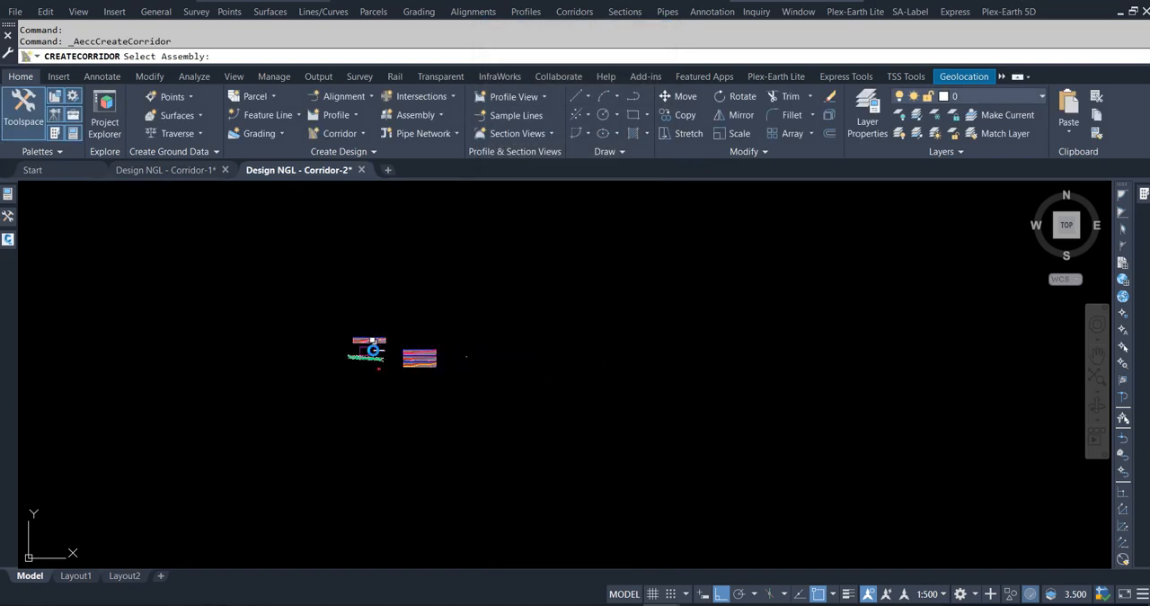
{"action": "scroll", "coordinate": [454, 357], "scroll_direction": "up", "scroll_amount": 5}
{"action": "scroll", "coordinate": [539, 347], "scroll_direction": "down", "scroll_amount": 6}
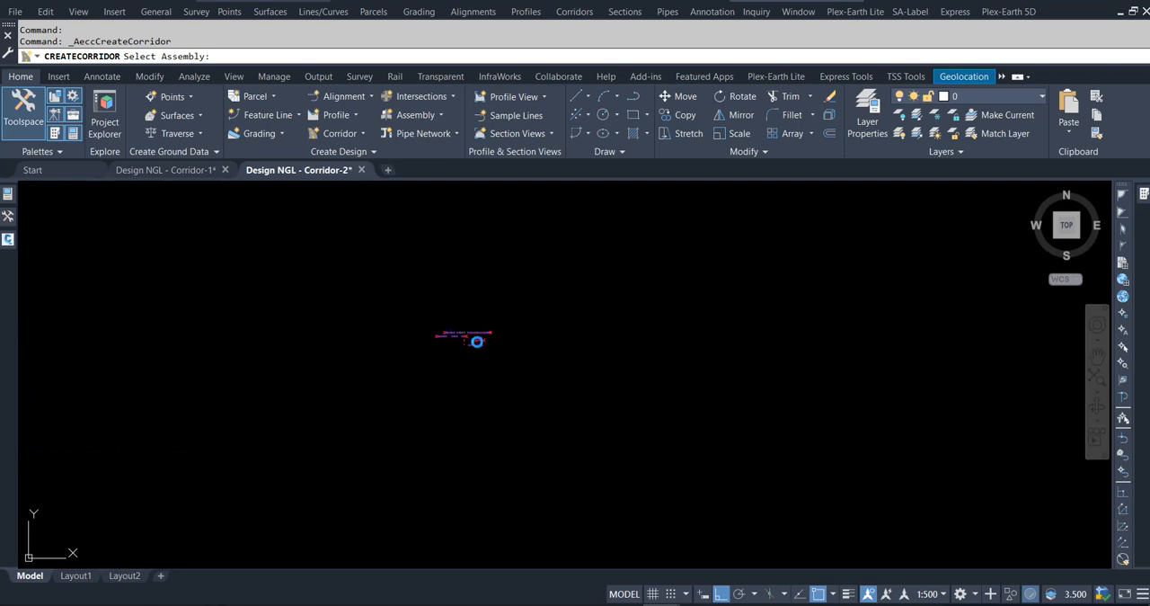
{"action": "scroll", "coordinate": [478, 342], "scroll_direction": "up", "scroll_amount": 8}
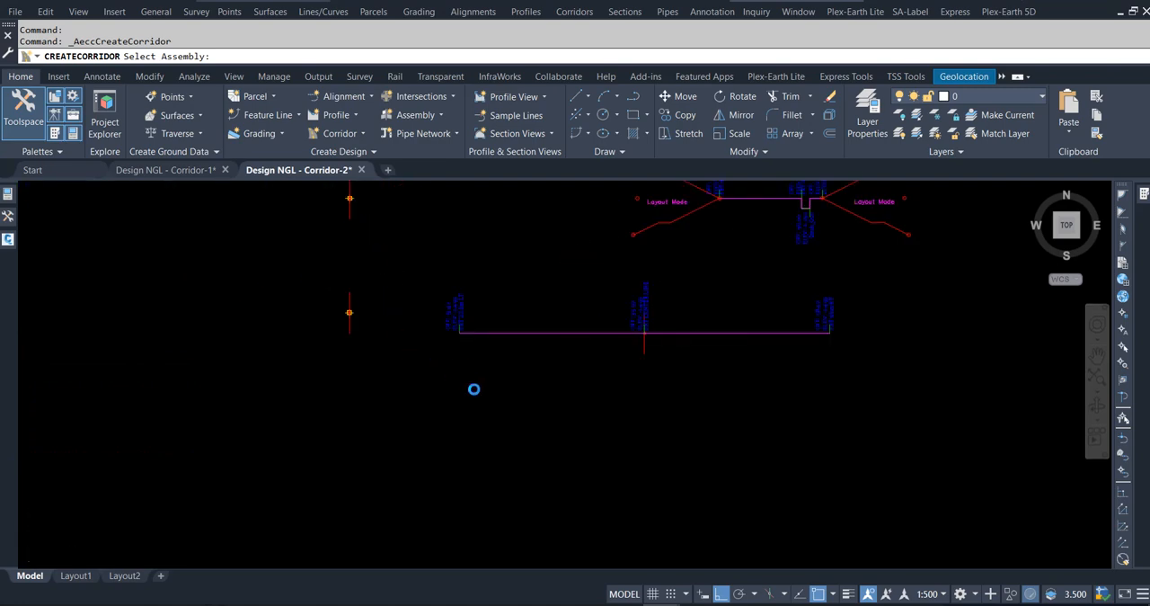
{"action": "scroll", "coordinate": [473, 388], "scroll_direction": "down", "scroll_amount": 2}
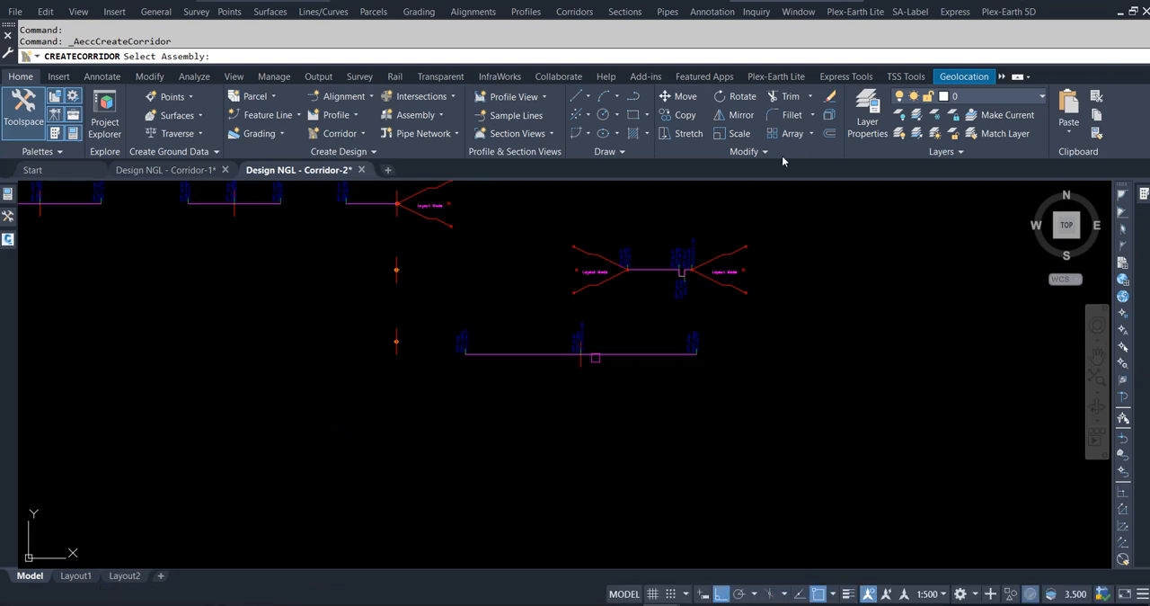
Pick the HOLD AREA assembly, leave the target surface as <none>, and create Corridor - 3 (Hold Area).
{"action": "left_click", "coordinate": [397, 357]}
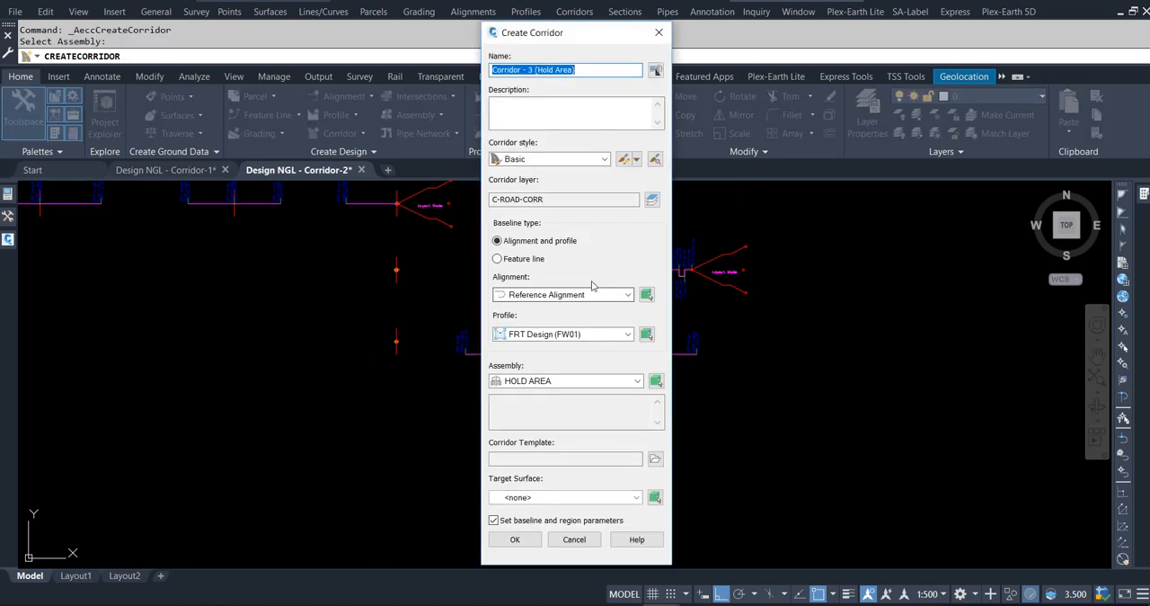
{"action": "left_click", "coordinate": [530, 497]}
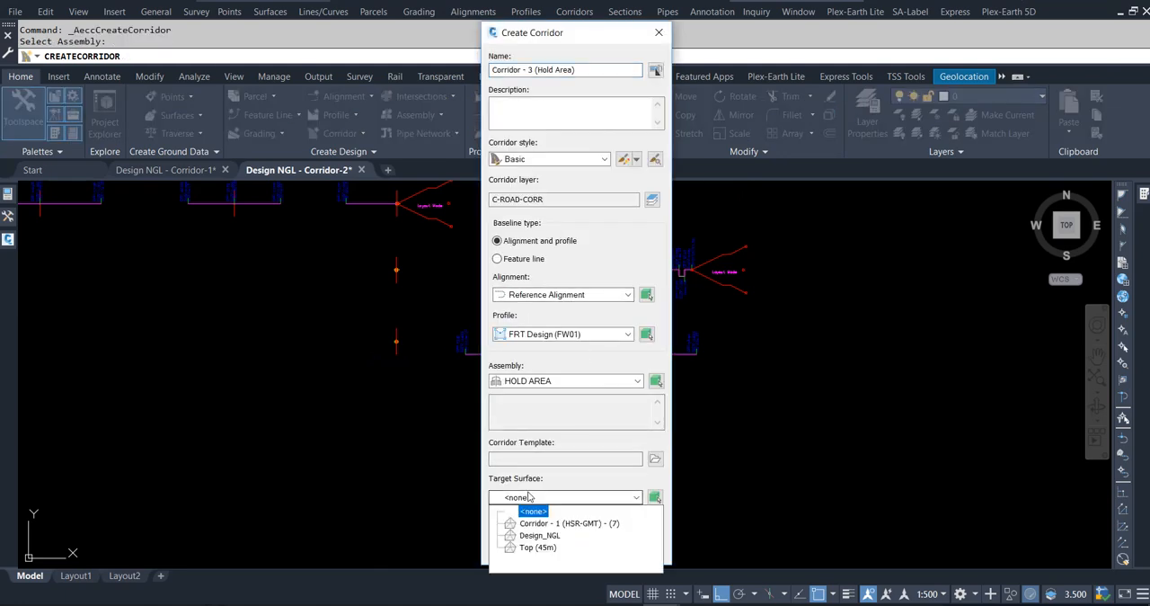
{"action": "left_click", "coordinate": [531, 497]}
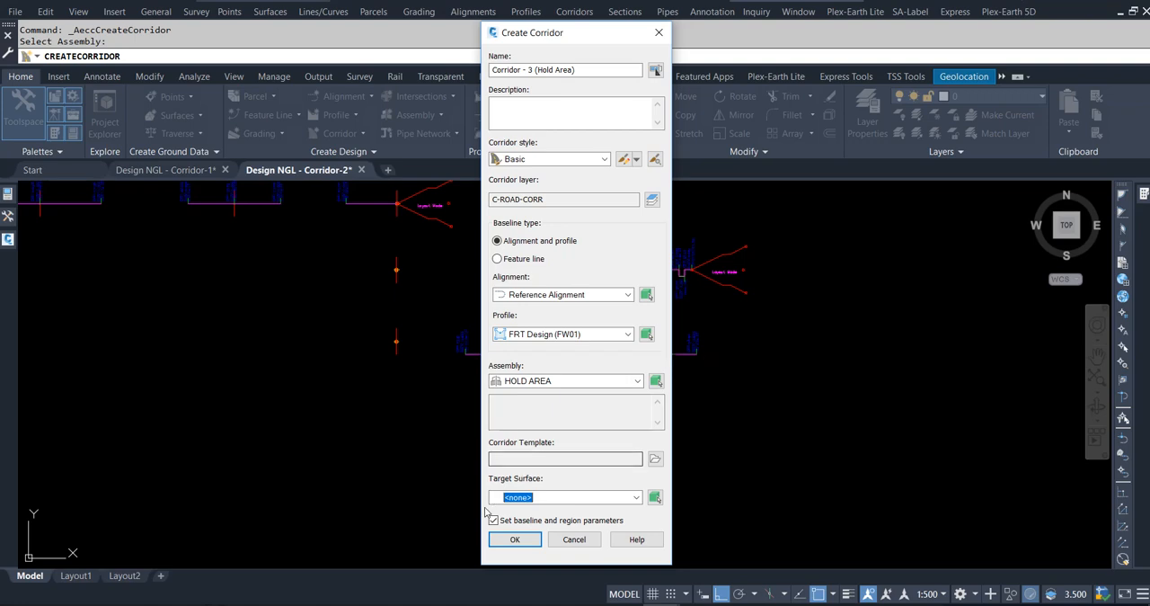
{"action": "left_click", "coordinate": [506, 539]}
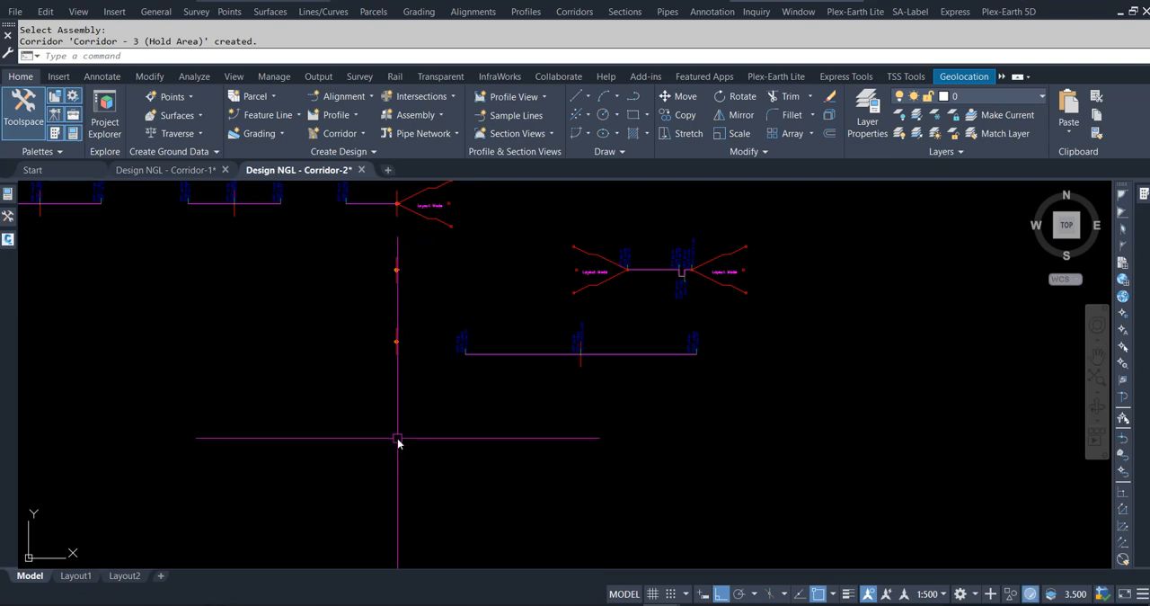
{"action": "key", "text": "Escape"}
{"action": "key", "text": "Escape"}
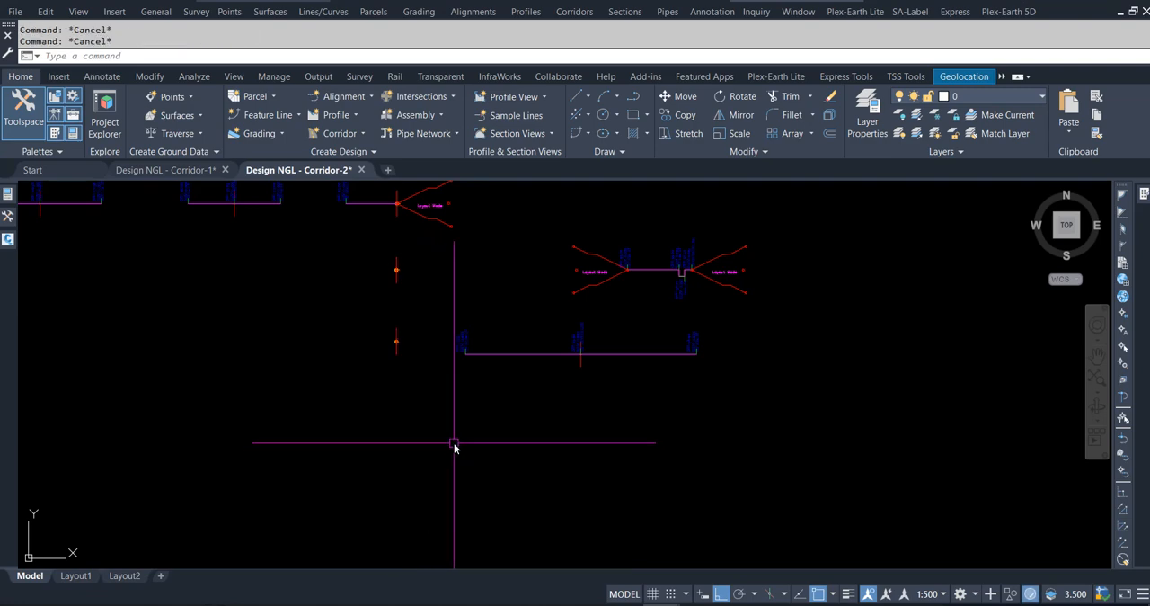
Examine the region parameters and surface settings in the properties of Corridor - 2 (45m from Base Line).
{"action": "scroll", "coordinate": [515, 396], "scroll_direction": "down", "scroll_amount": 6}
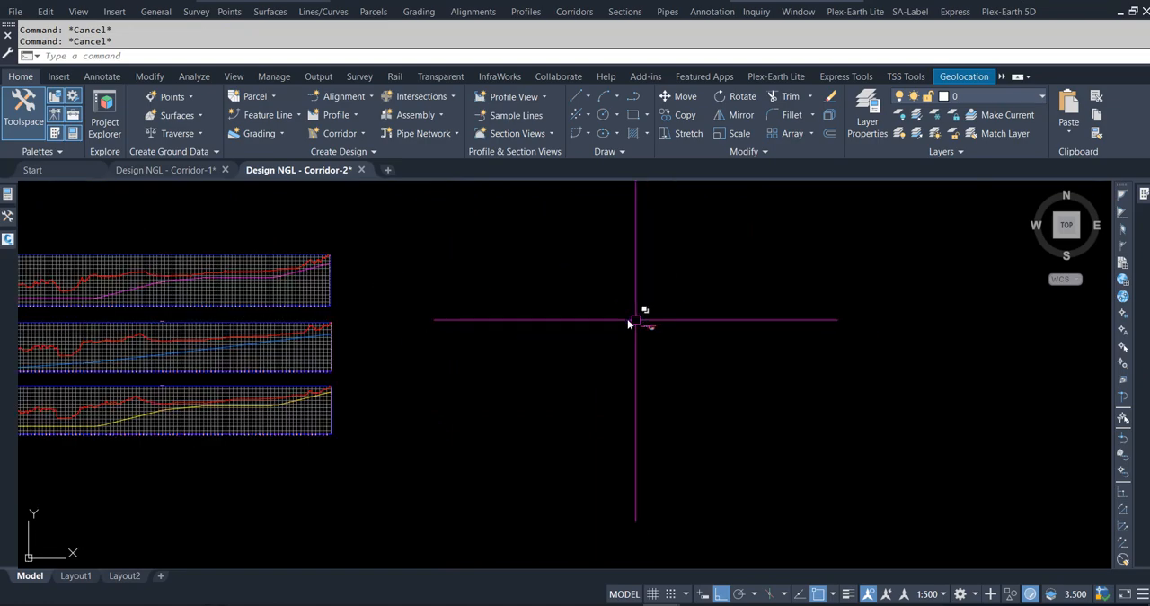
{"action": "scroll", "coordinate": [627, 319], "scroll_direction": "down", "scroll_amount": 2}
{"action": "scroll", "coordinate": [326, 306], "scroll_direction": "up", "scroll_amount": 7}
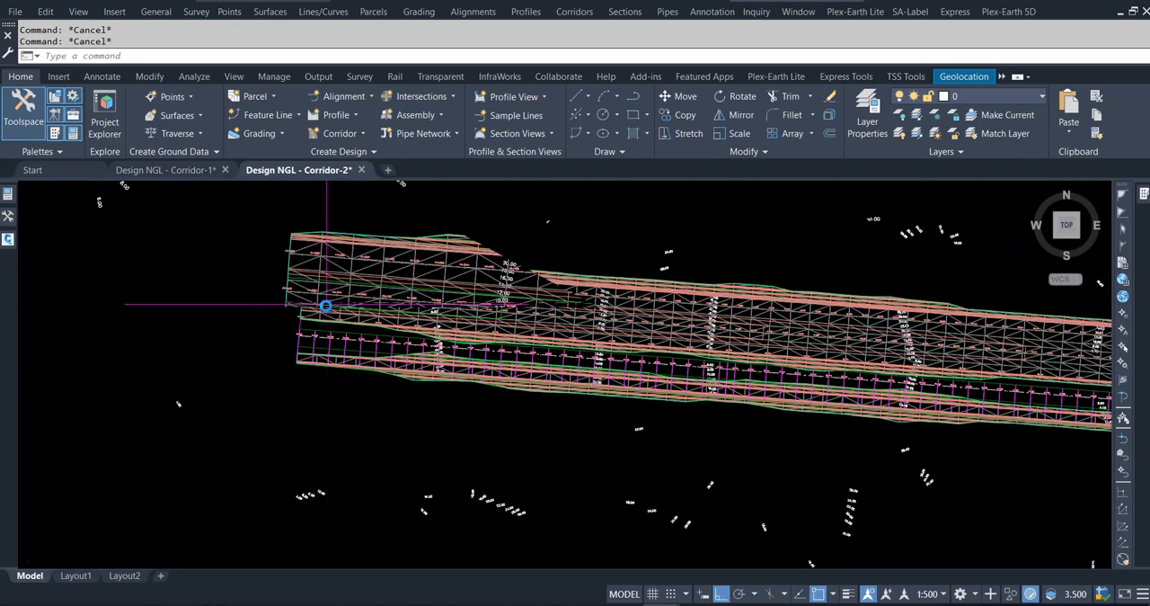
{"action": "scroll", "coordinate": [333, 359], "scroll_direction": "up", "scroll_amount": 3}
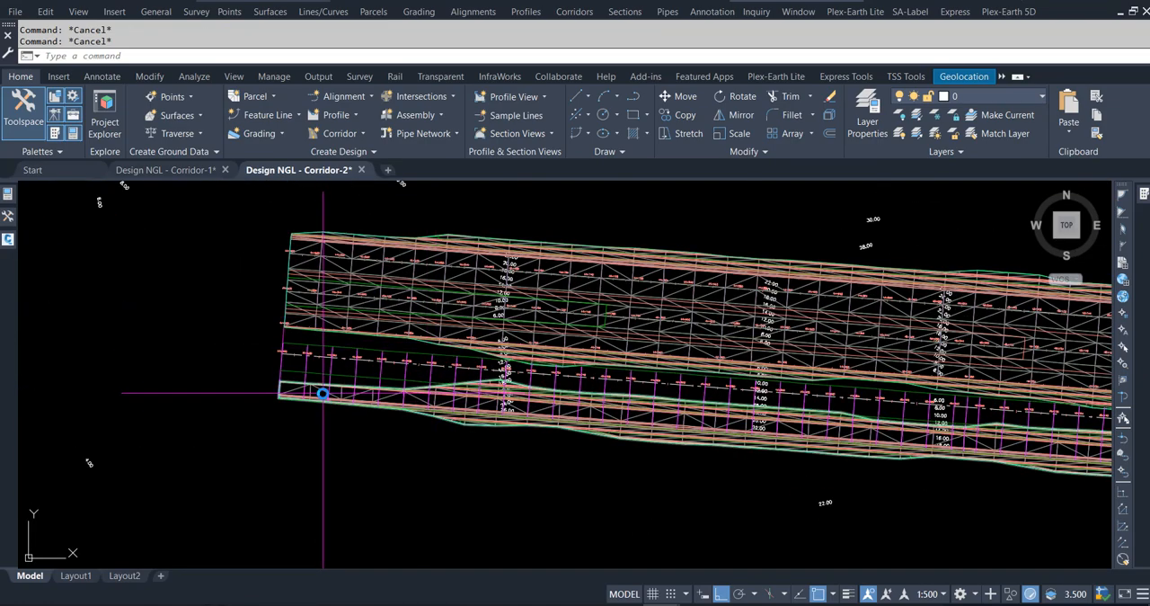
{"action": "scroll", "coordinate": [321, 394], "scroll_direction": "up", "scroll_amount": 3}
{"action": "scroll", "coordinate": [282, 451], "scroll_direction": "down", "scroll_amount": 1}
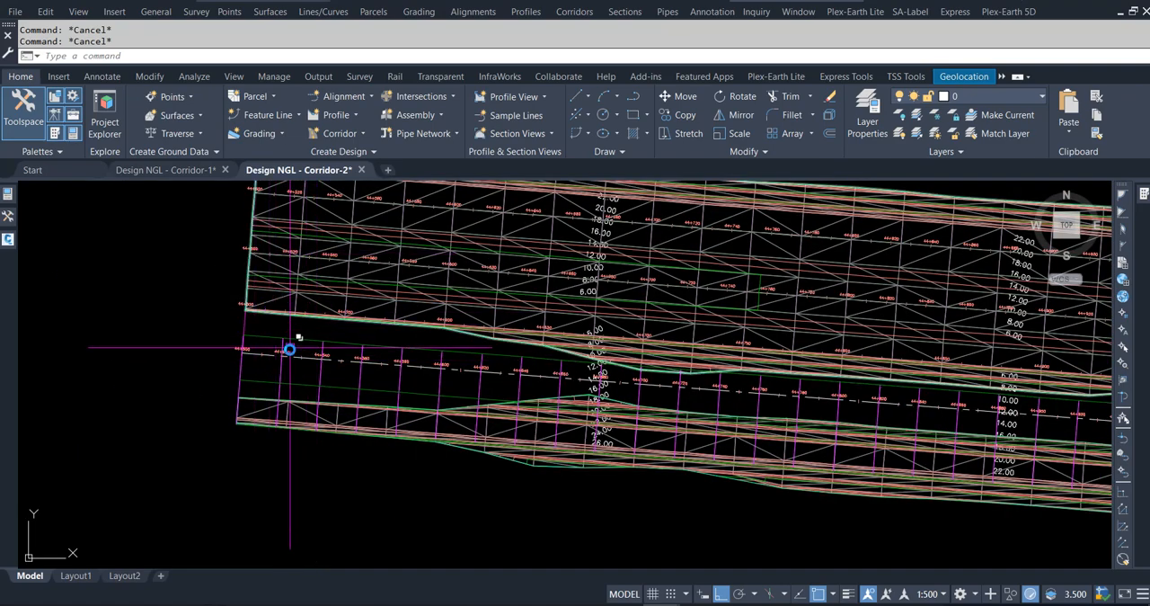
{"action": "scroll", "coordinate": [290, 349], "scroll_direction": "down", "scroll_amount": 2}
{"action": "scroll", "coordinate": [287, 422], "scroll_direction": "up", "scroll_amount": 2}
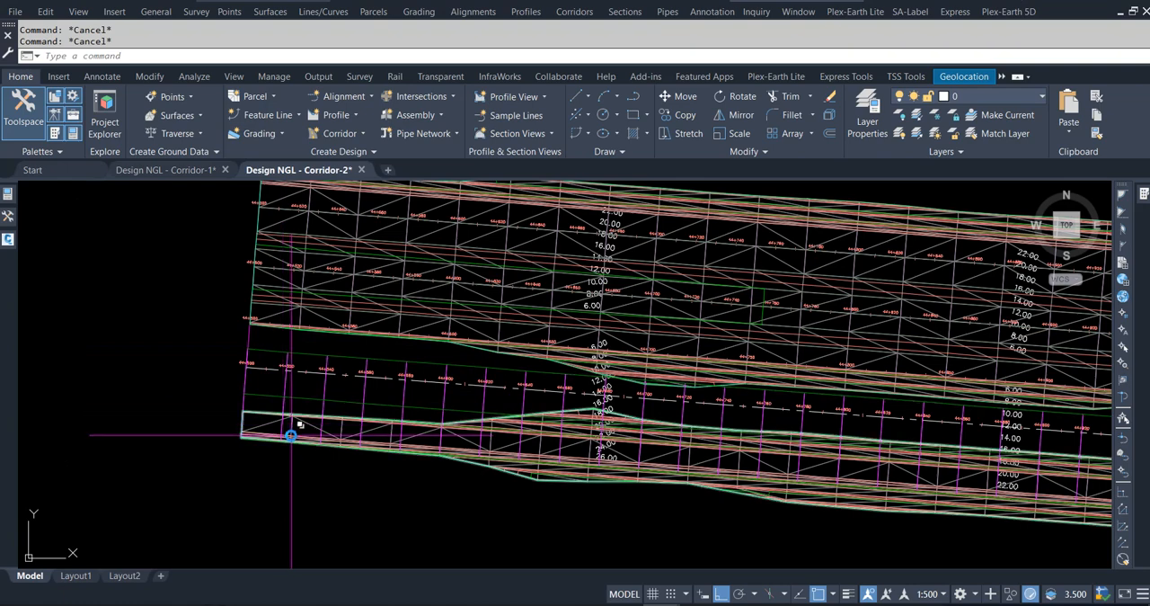
{"action": "left_click", "coordinate": [291, 433]}
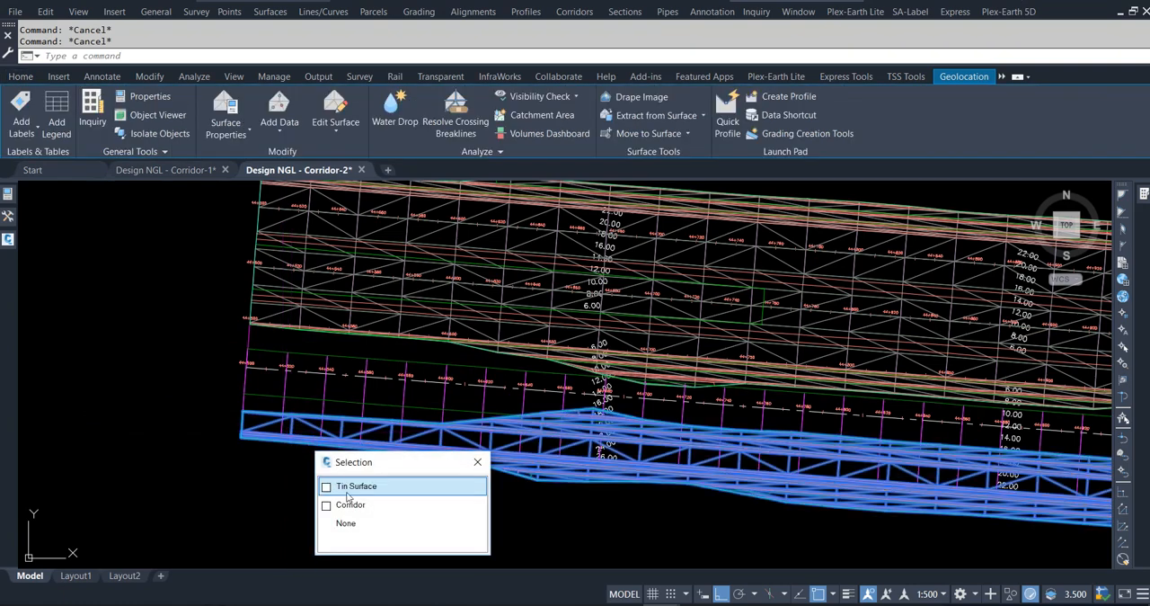
{"action": "left_click", "coordinate": [349, 505]}
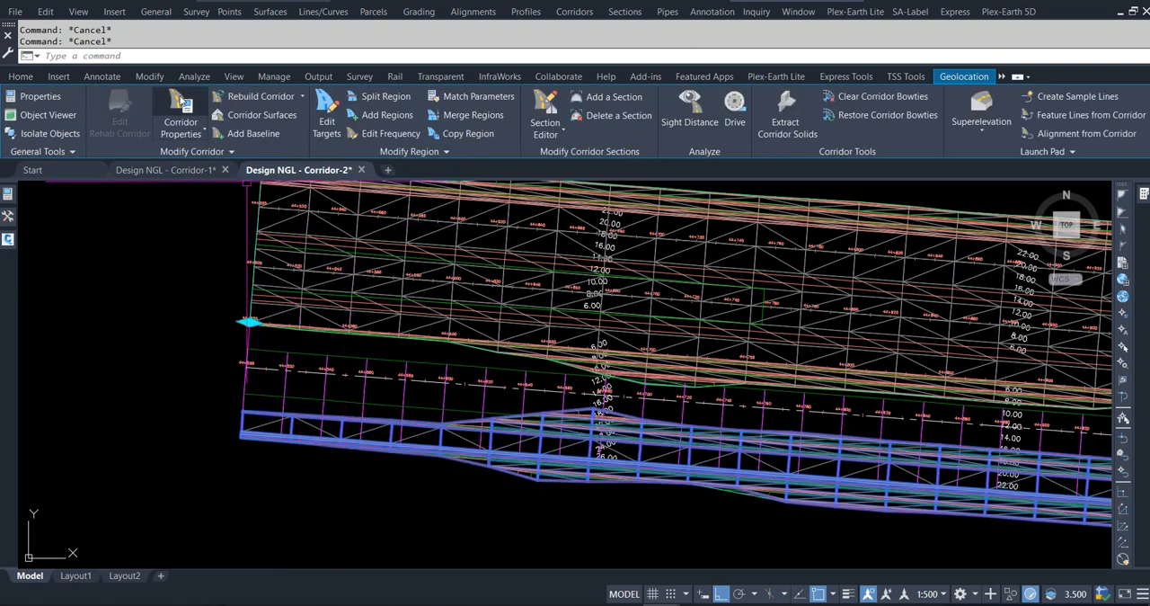
{"action": "left_click", "coordinate": [182, 101]}
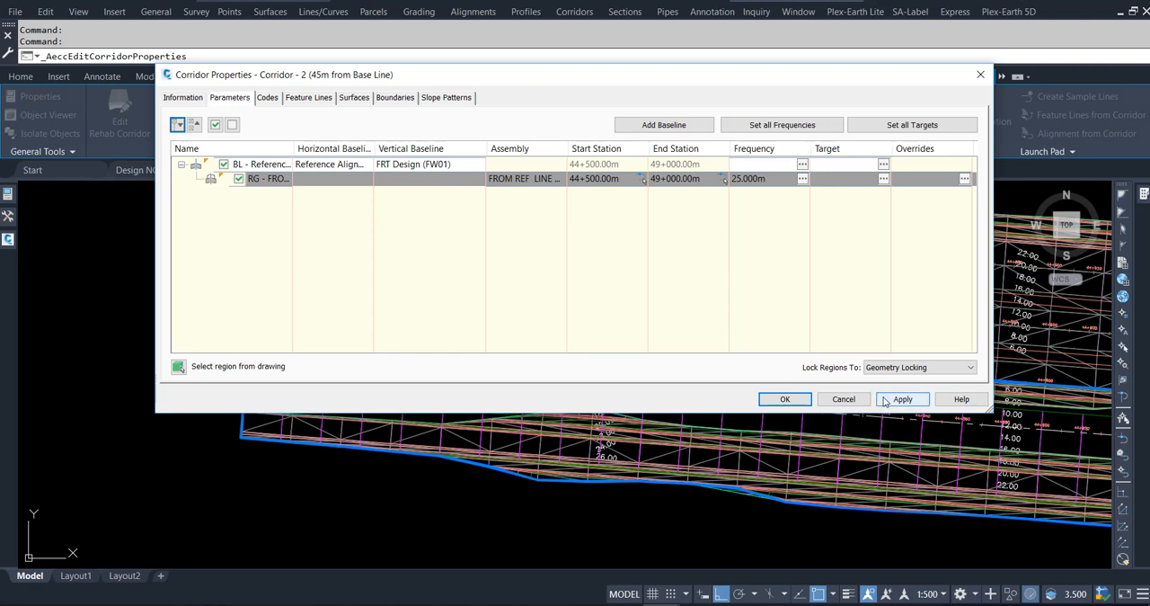
{"action": "left_click", "coordinate": [354, 97]}
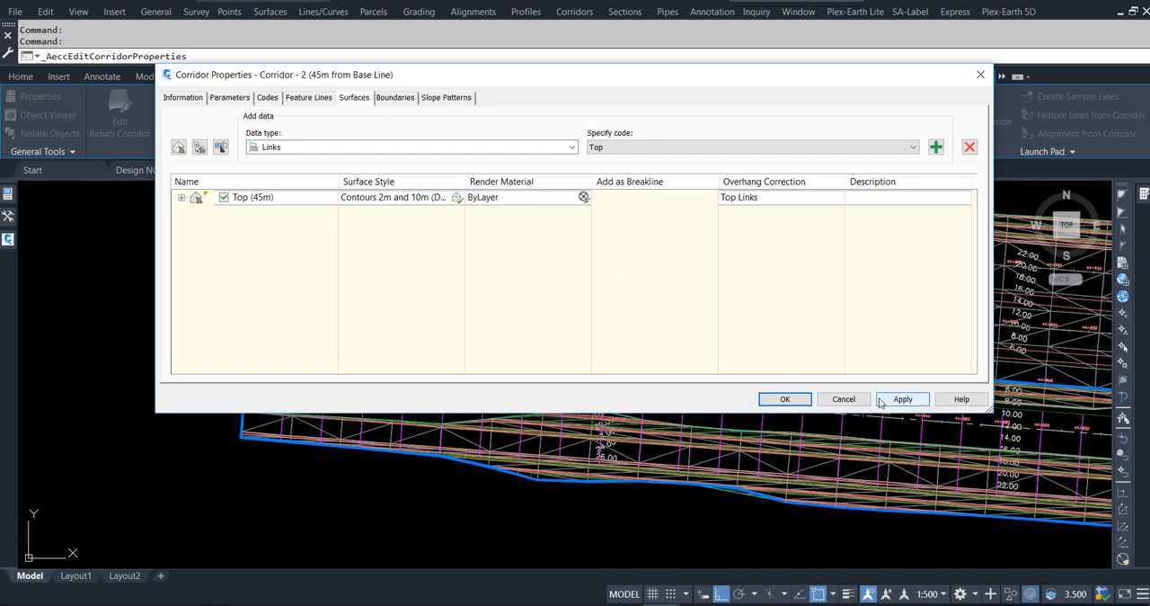
{"action": "left_click", "coordinate": [844, 399]}
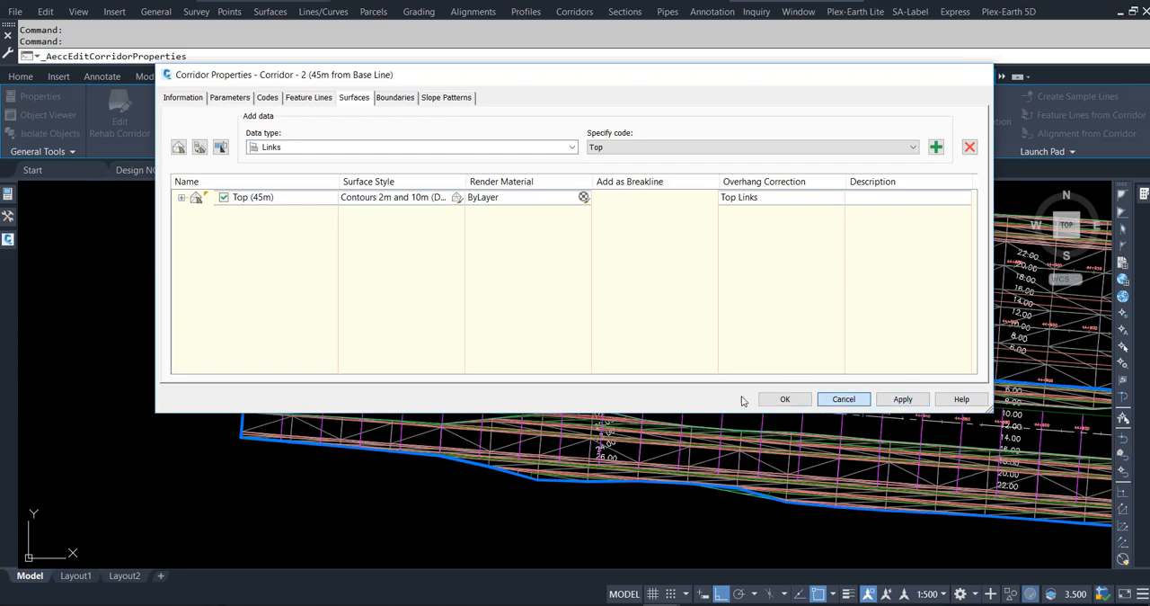
{"action": "key", "text": "Escape"}
{"action": "key", "text": "Escape"}
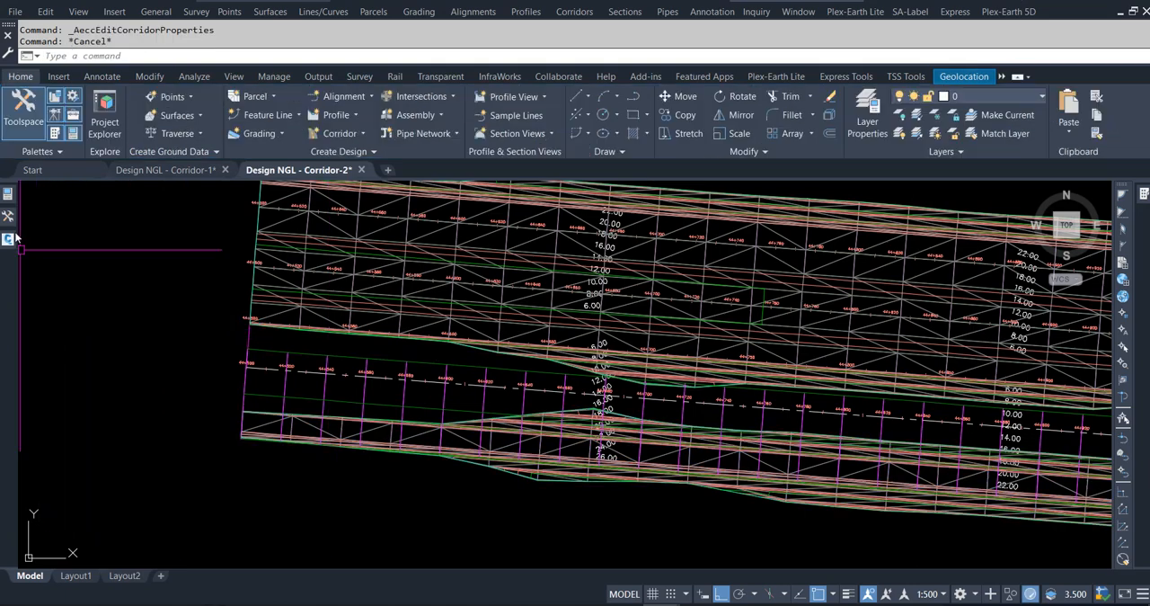
Add a surface to Corridor - 3 (Hold Area) from Top links as breaklines, with overhang correction set to Top Links.
{"action": "left_click", "coordinate": [9, 217]}
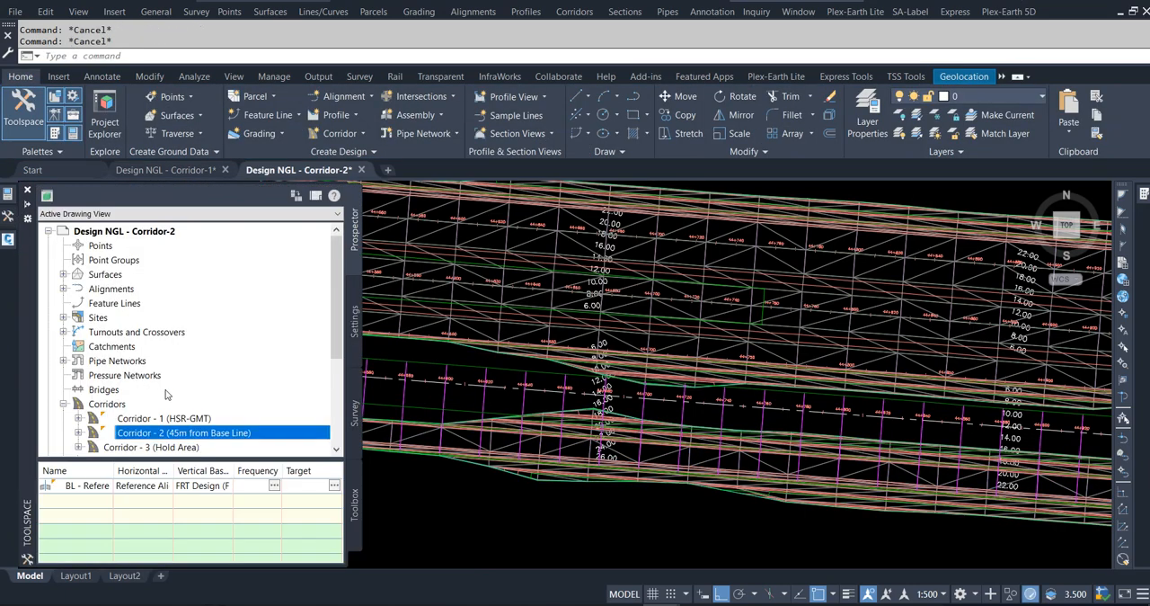
{"action": "right_click", "coordinate": [168, 447]}
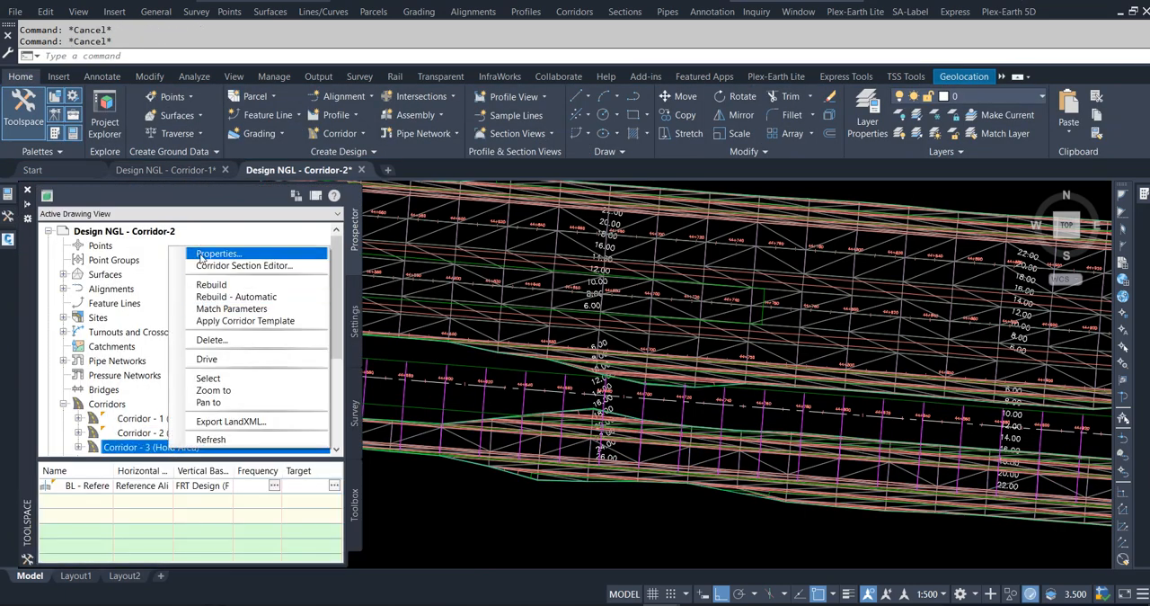
{"action": "left_click", "coordinate": [202, 254]}
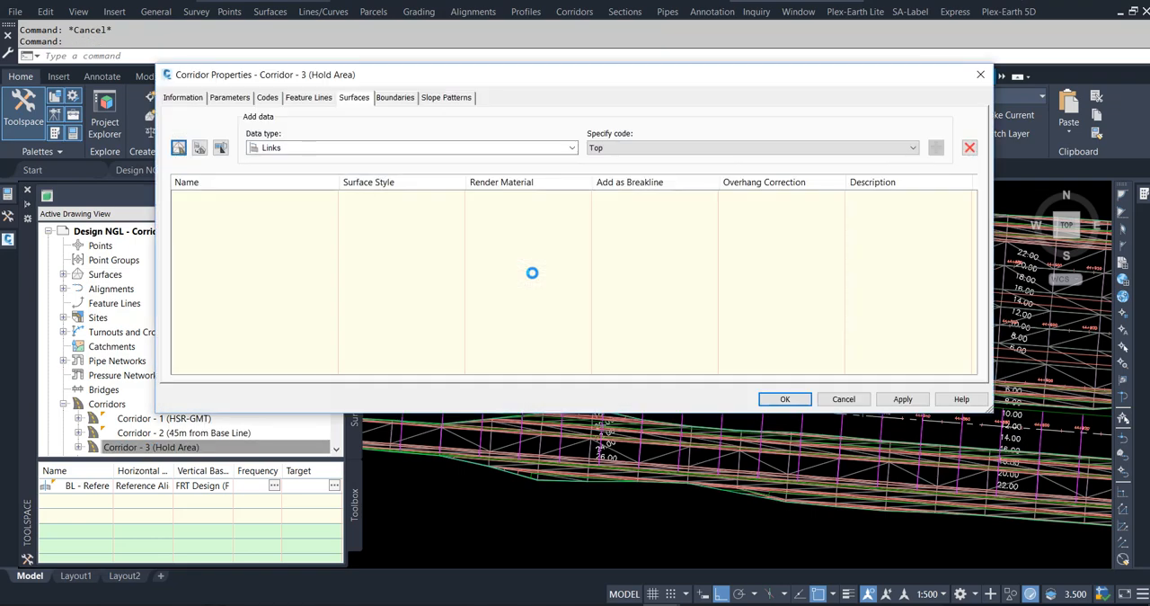
{"action": "left_click", "coordinate": [180, 148]}
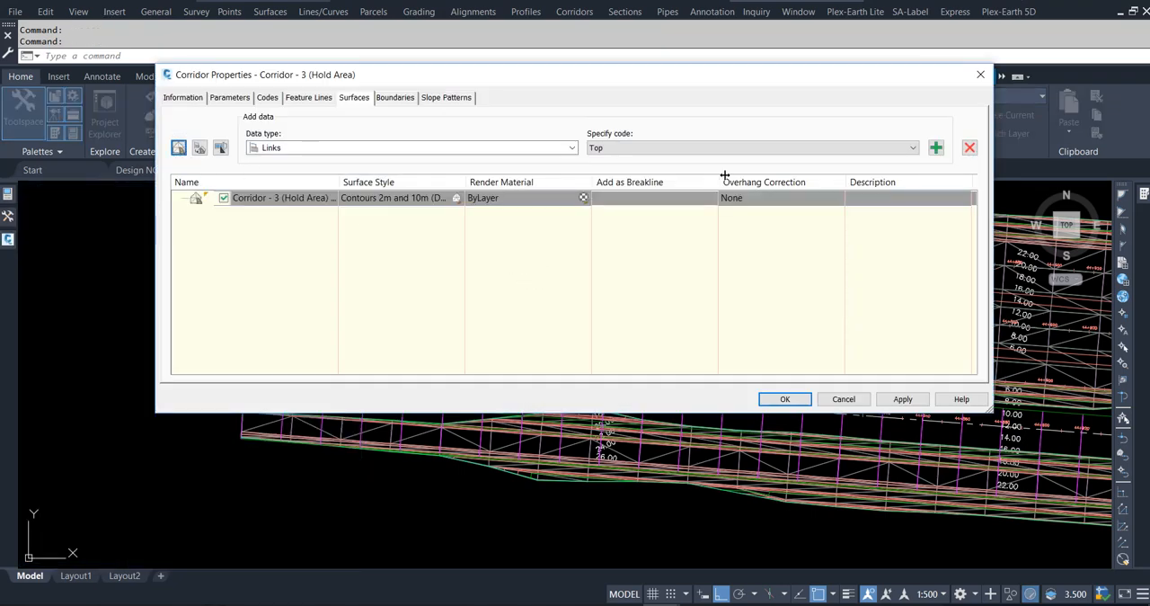
{"action": "left_click", "coordinate": [937, 148]}
{"action": "left_click", "coordinate": [797, 196]}
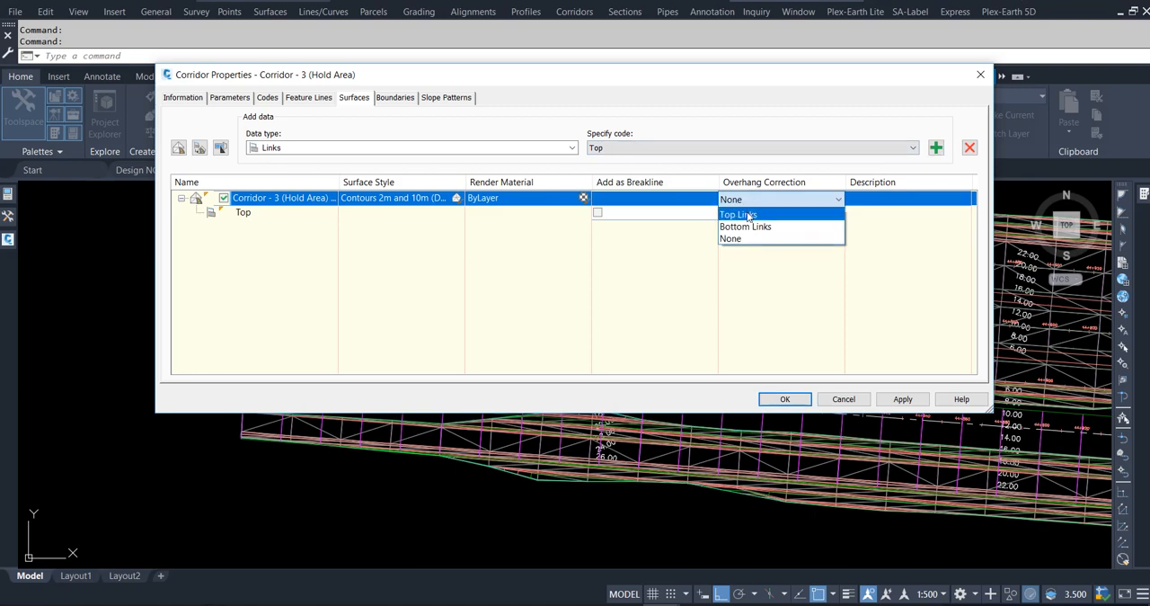
{"action": "left_click", "coordinate": [739, 214]}
{"action": "left_click", "coordinate": [597, 212]}
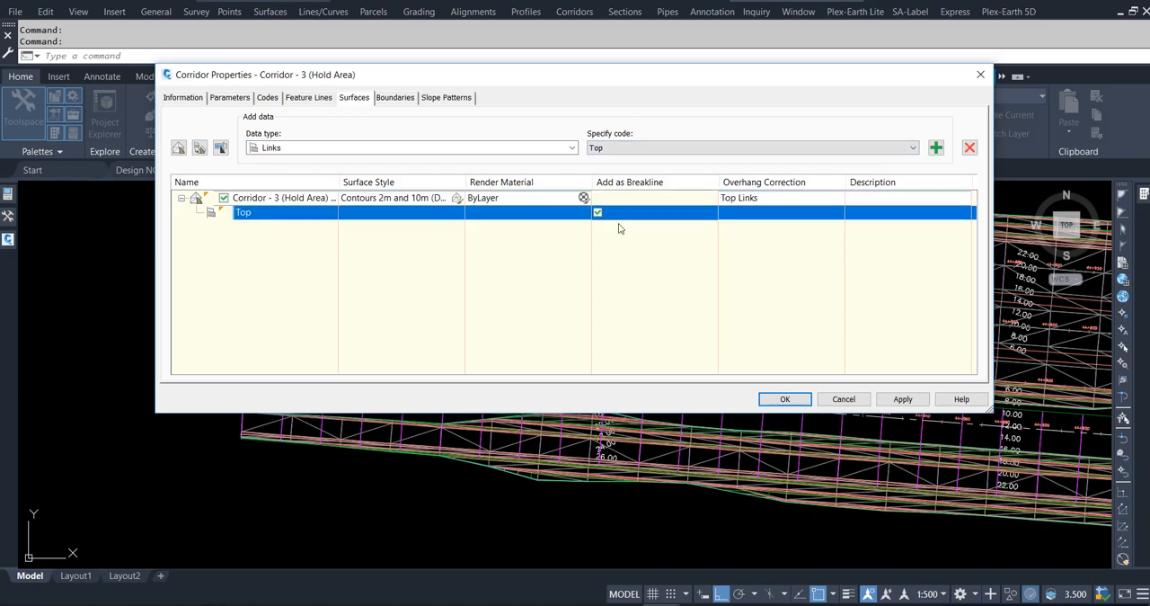
Set the HOLD AREA region's offset baseline to Alignment-FRT with the profile FRT Design (FW01) - [Reference Alignment] - (1).
{"action": "left_click", "coordinate": [230, 98]}
{"action": "double_click", "coordinate": [322, 193]}
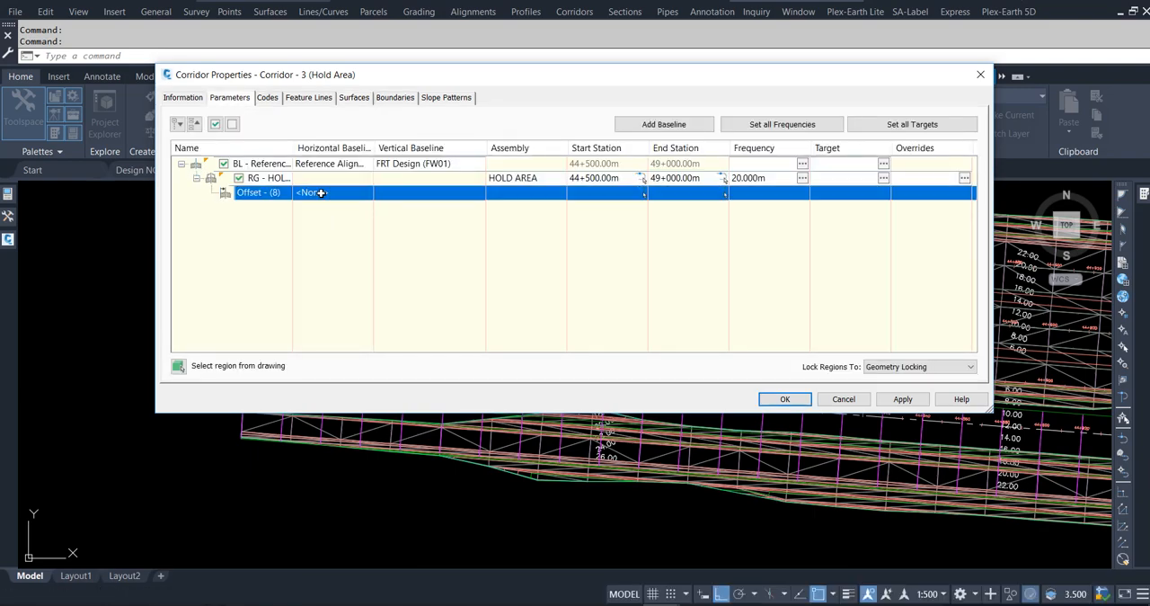
{"action": "left_click", "coordinate": [511, 245]}
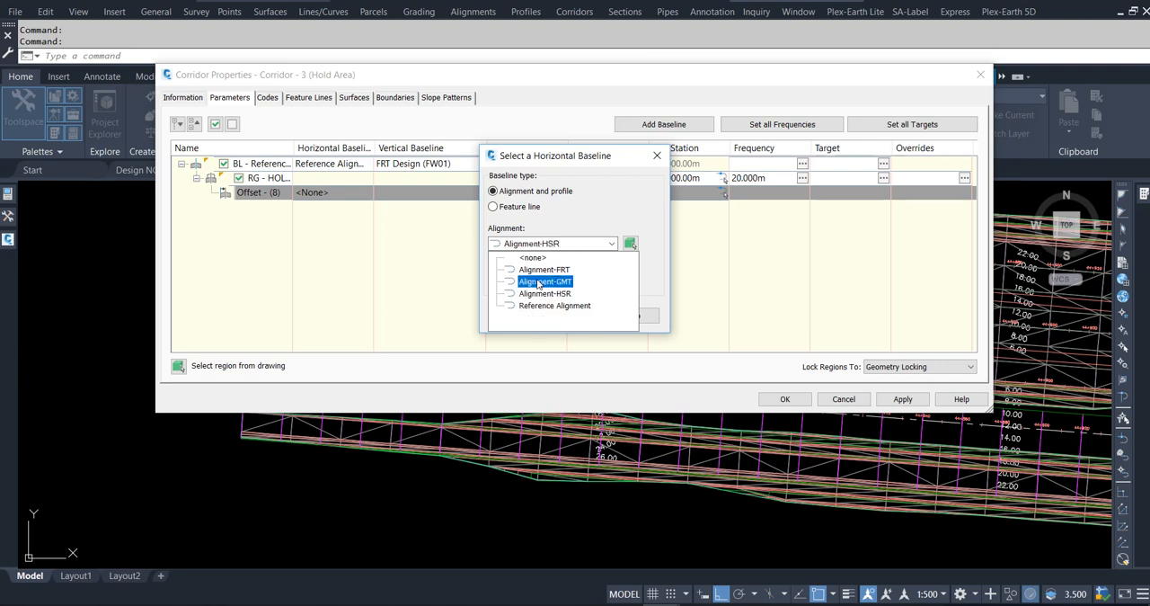
{"action": "left_click", "coordinate": [540, 269]}
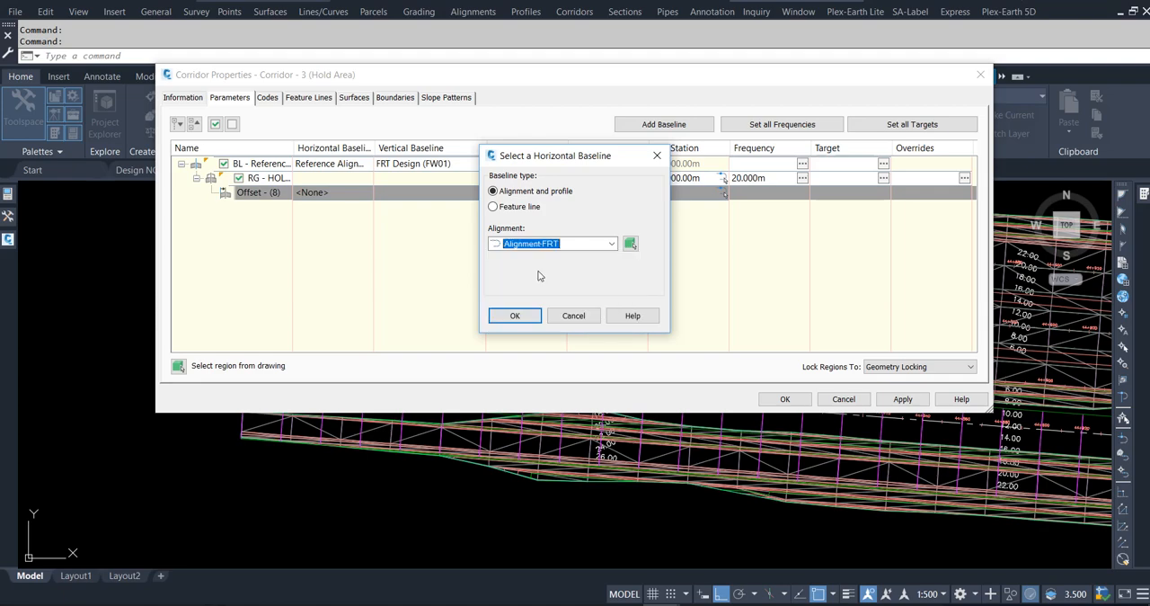
{"action": "left_click", "coordinate": [515, 316]}
{"action": "left_click", "coordinate": [423, 193]}
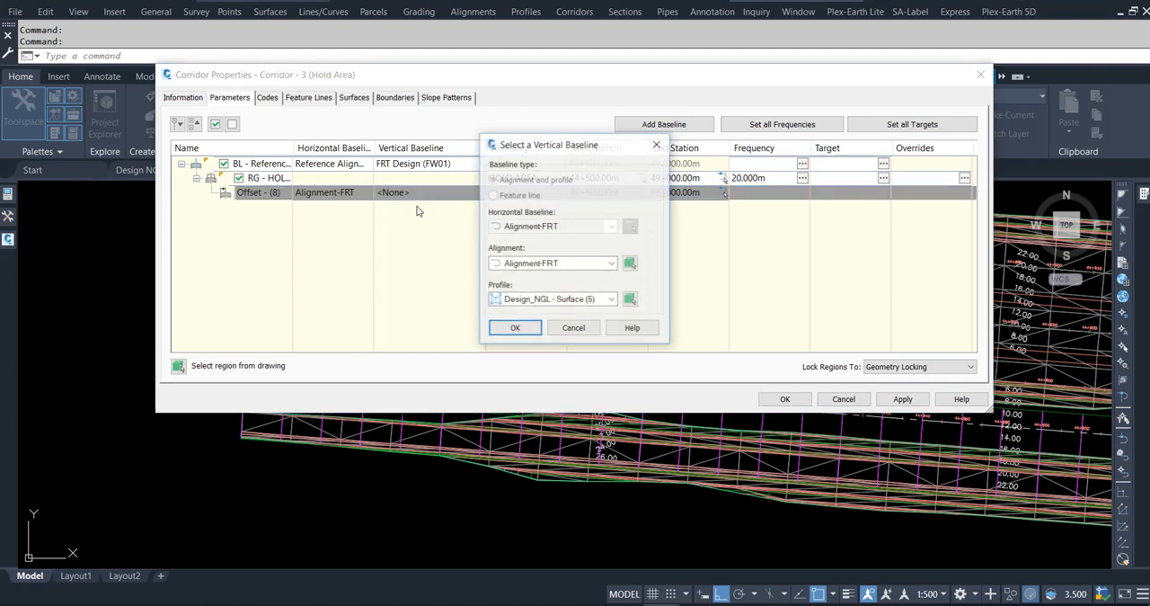
{"action": "left_click", "coordinate": [557, 299]}
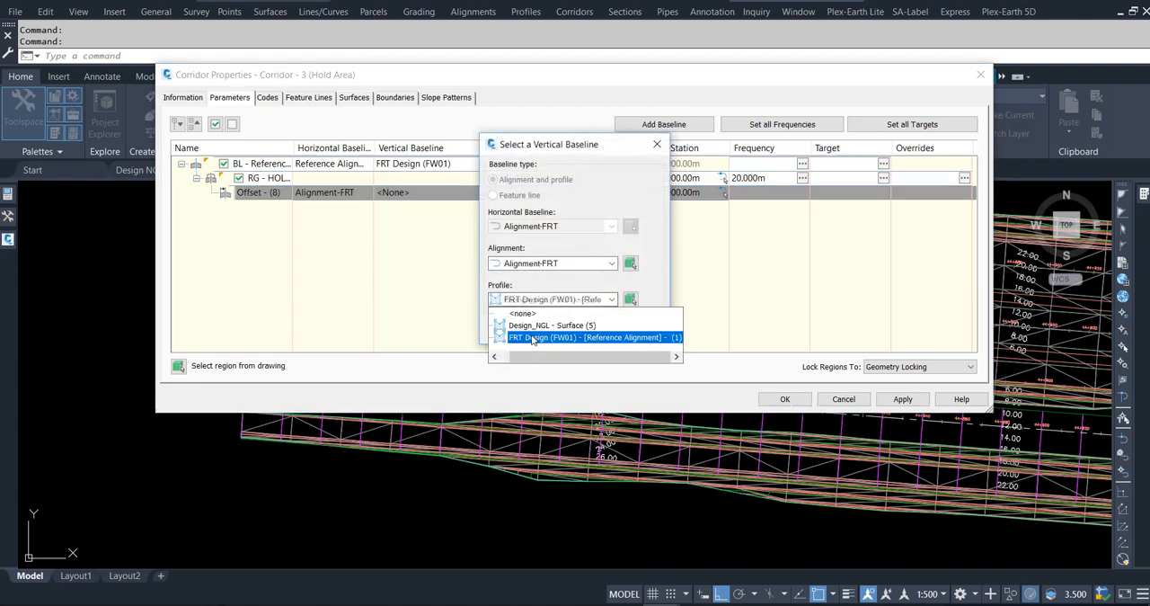
{"action": "left_click", "coordinate": [520, 336]}
{"action": "left_click", "coordinate": [515, 329]}
Apply the property changes and rebuild Corridor - 3 (Hold Area).
{"action": "left_click", "coordinate": [903, 400]}
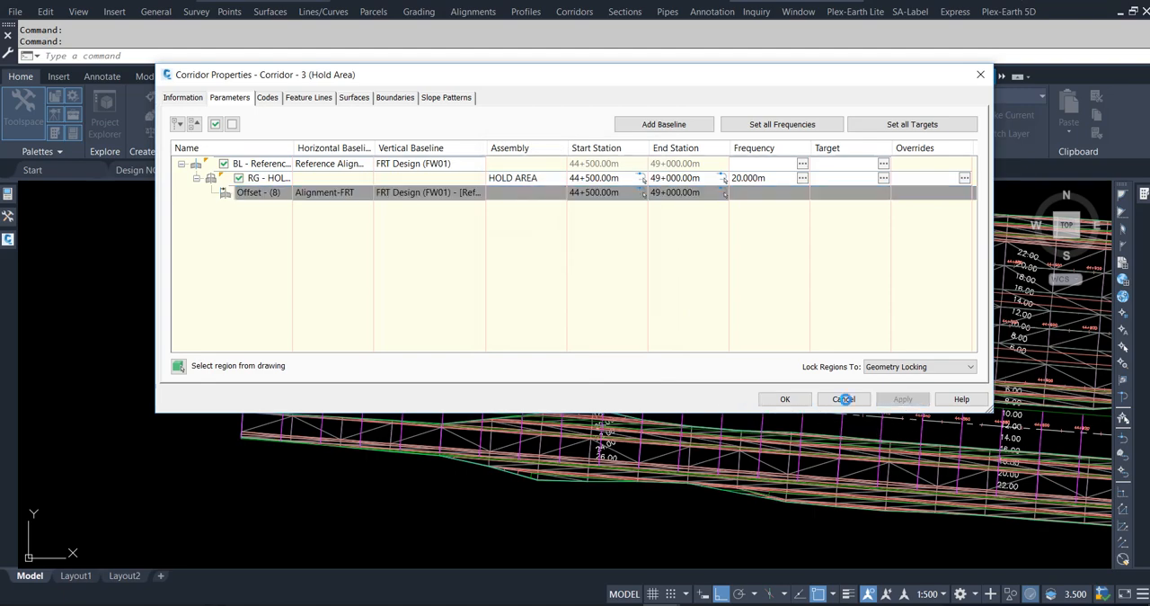
{"action": "left_click", "coordinate": [435, 272]}
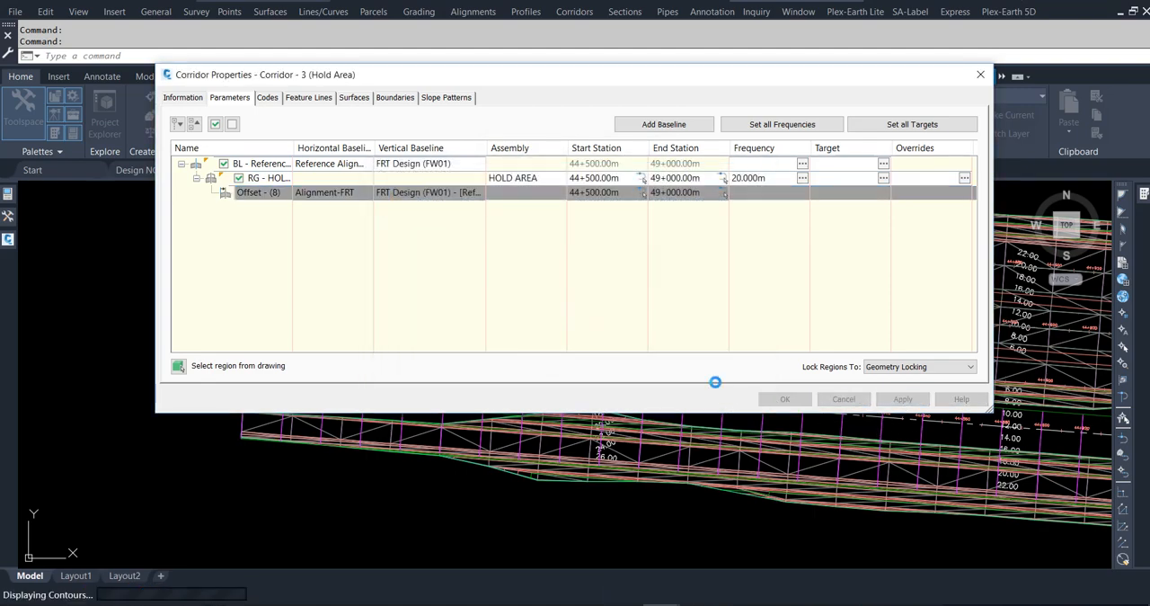
{"action": "left_click", "coordinate": [782, 401]}
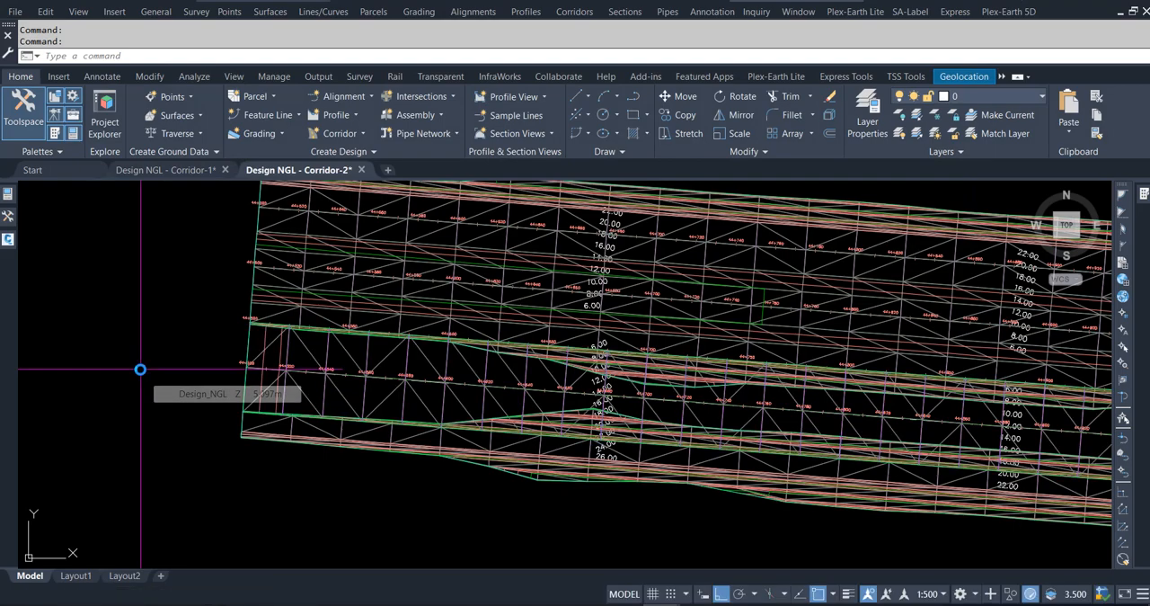
{"action": "key", "text": "Escape"}
{"action": "key", "text": "Escape"}
Open the three corridor TIN surfaces together in the Object Viewer.
{"action": "scroll", "coordinate": [169, 420], "scroll_direction": "down", "scroll_amount": 3}
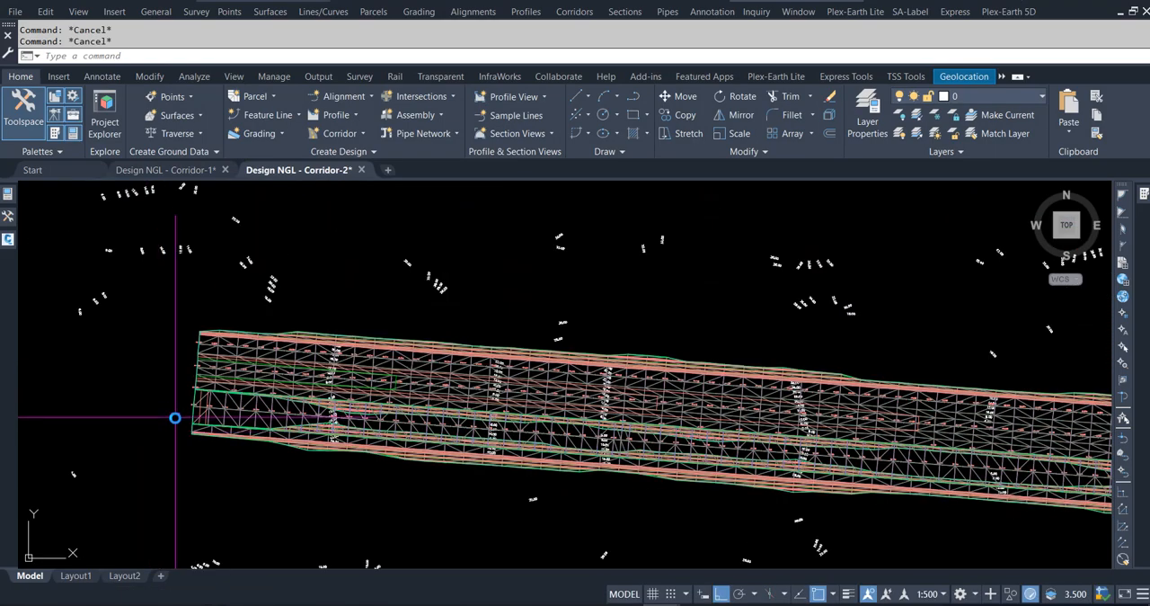
{"action": "scroll", "coordinate": [174, 417], "scroll_direction": "up", "scroll_amount": 4}
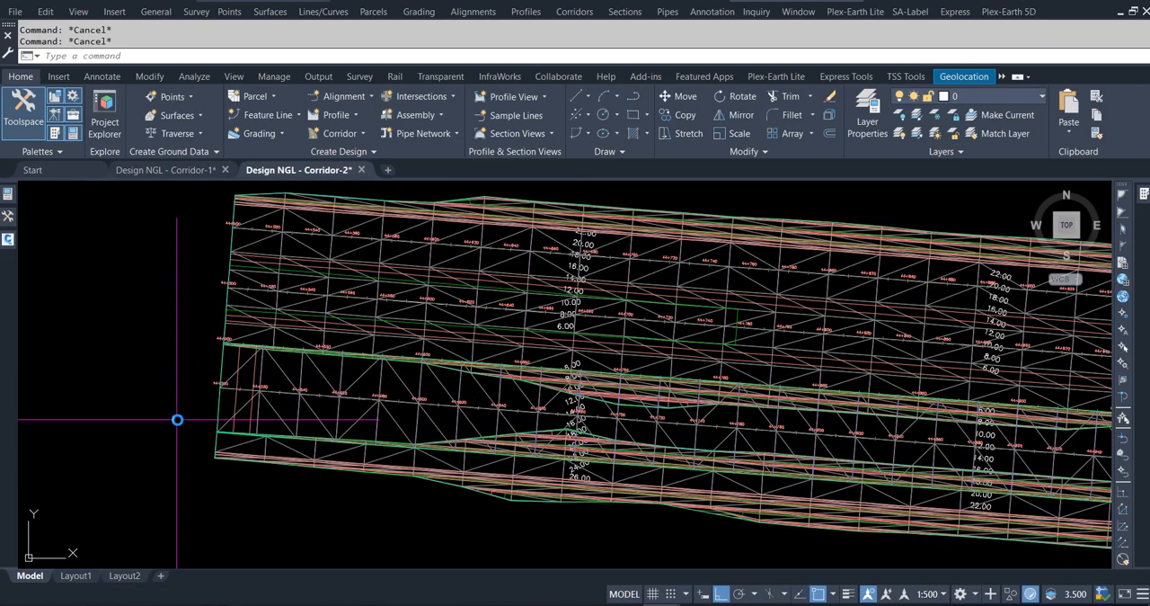
{"action": "left_click", "coordinate": [223, 359]}
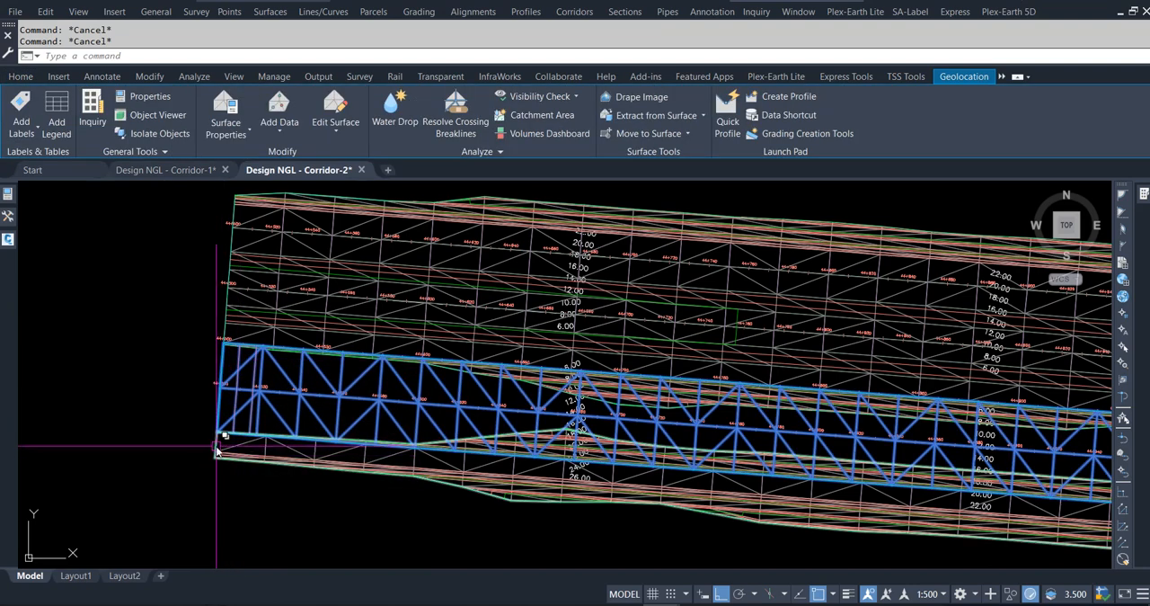
{"action": "left_click", "coordinate": [217, 445]}
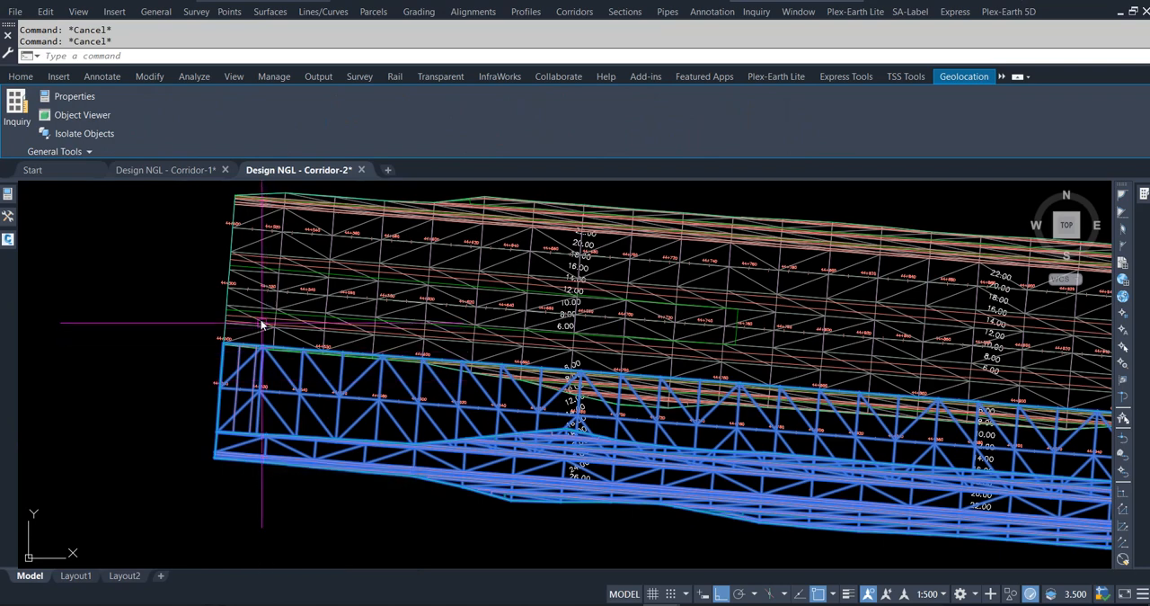
{"action": "left_click", "coordinate": [229, 299]}
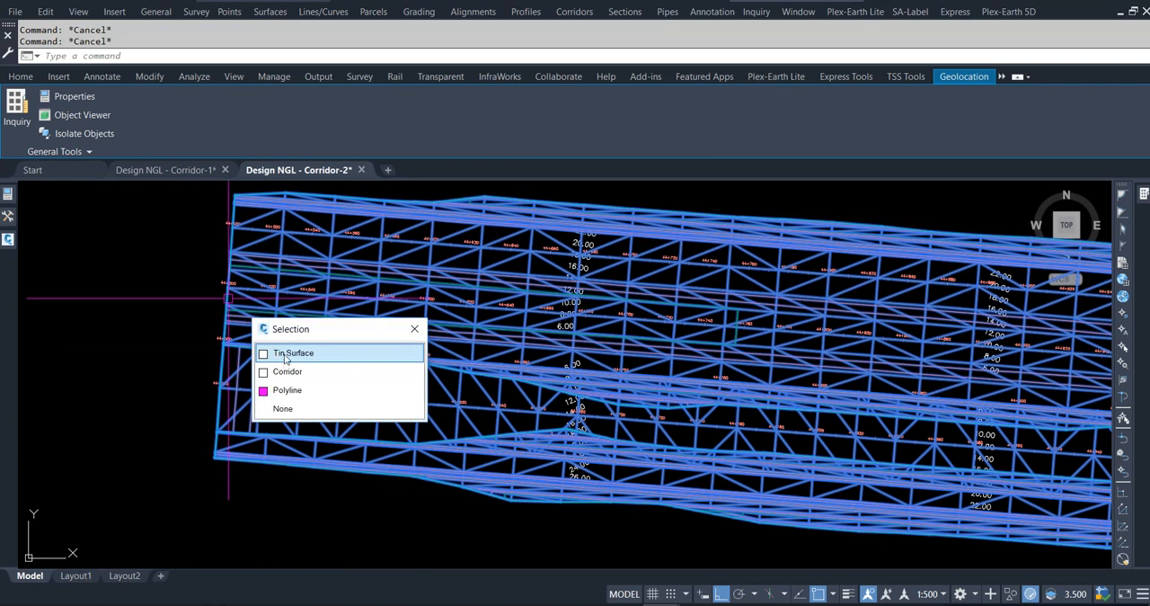
{"action": "left_click", "coordinate": [286, 355]}
{"action": "right_click", "coordinate": [288, 317]}
{"action": "left_click", "coordinate": [316, 470]}
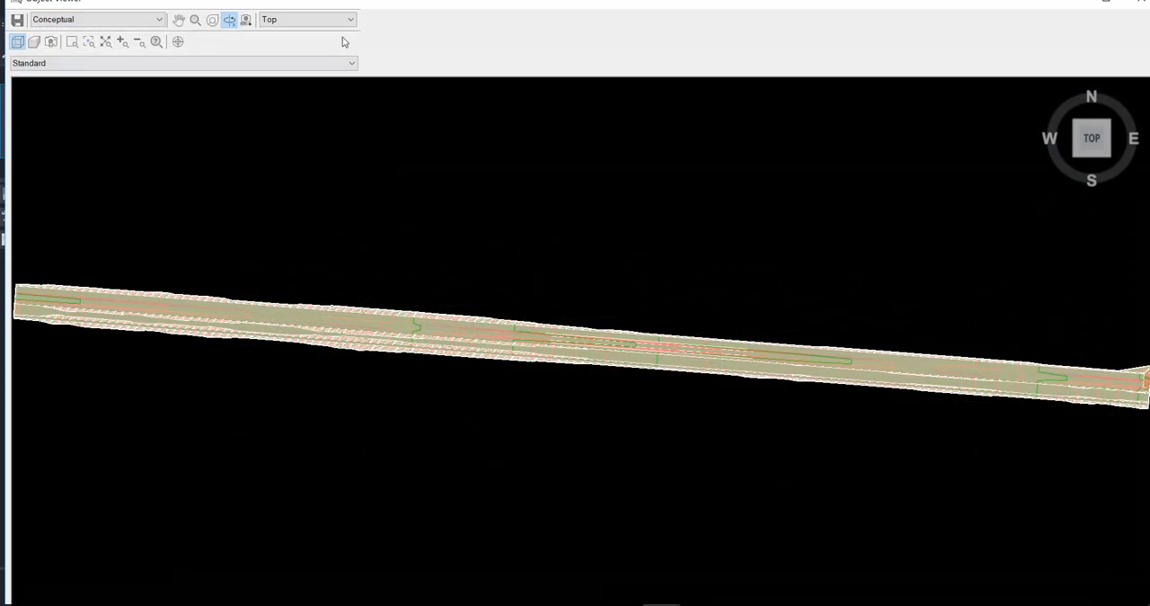
View the combined surfaces from the SW Isometric direction and inspect the start of the trench corridors.
{"action": "left_click", "coordinate": [349, 20]}
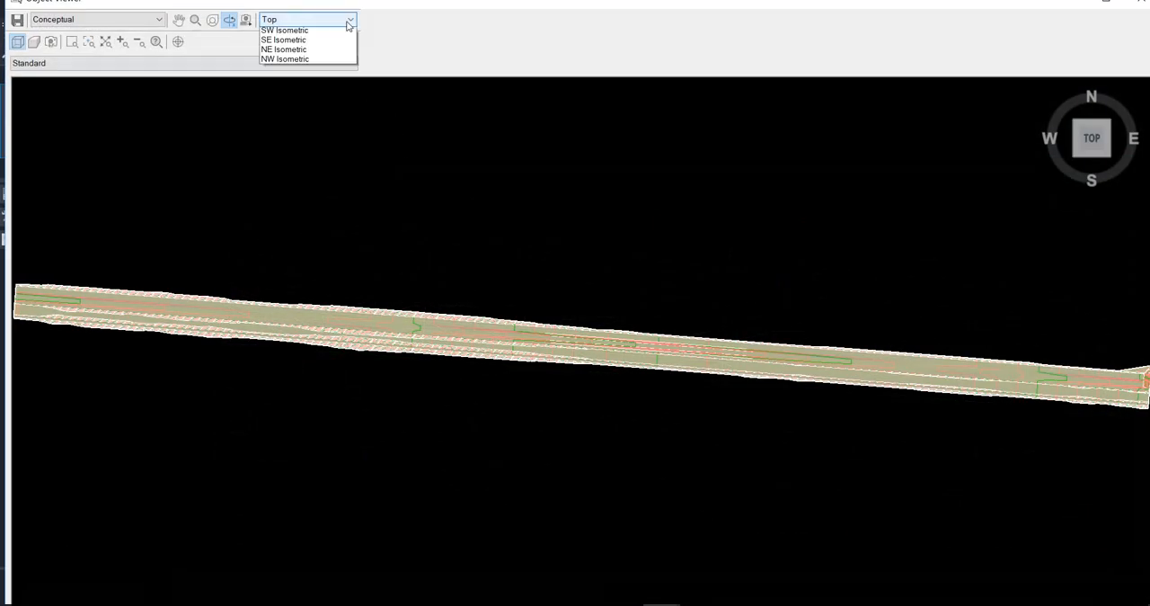
{"action": "left_click", "coordinate": [334, 94]}
{"action": "scroll", "coordinate": [588, 195], "scroll_direction": "down", "scroll_amount": 2}
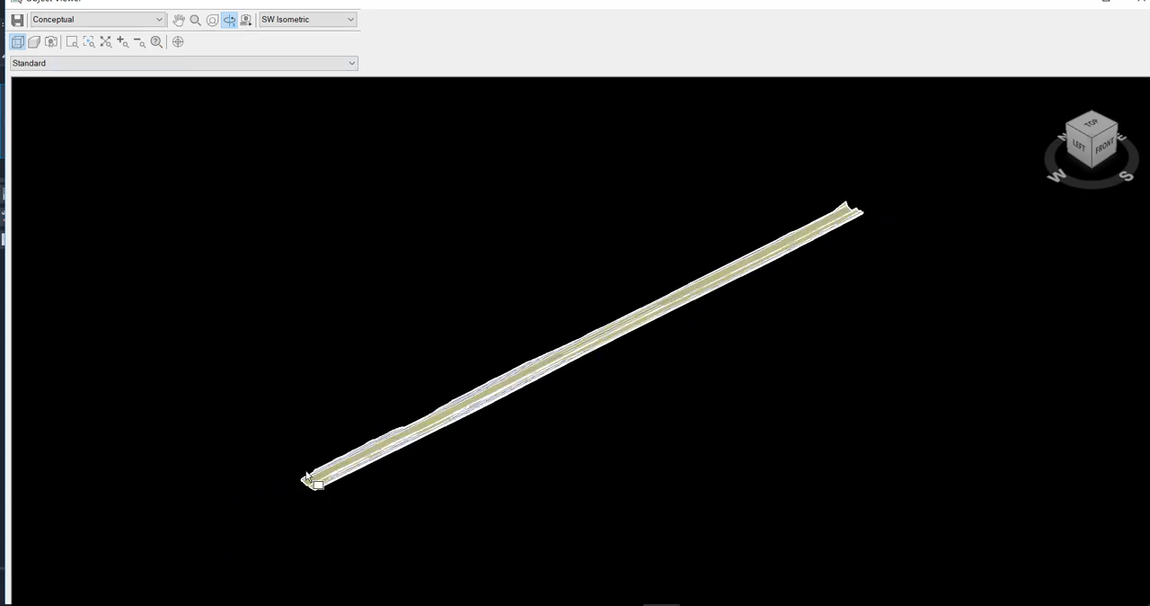
{"action": "left_click_drag", "start_coordinate": [299, 468], "coordinate": [341, 494]}
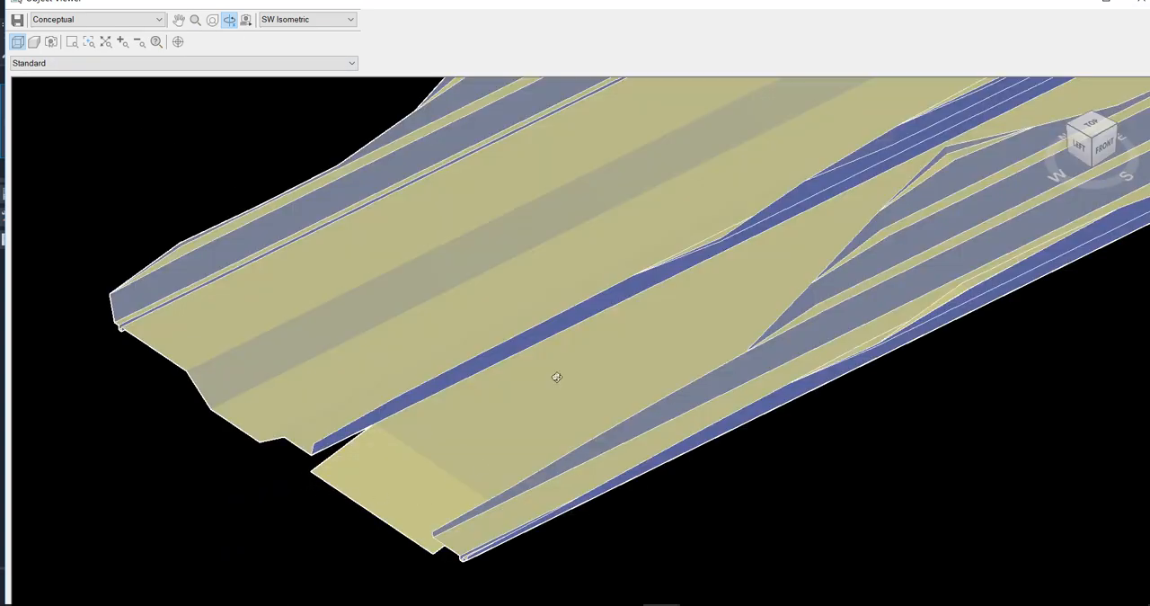
{"action": "scroll", "coordinate": [556, 376], "scroll_direction": "down", "scroll_amount": 2}
{"action": "scroll", "coordinate": [540, 438], "scroll_direction": "down", "scroll_amount": 5}
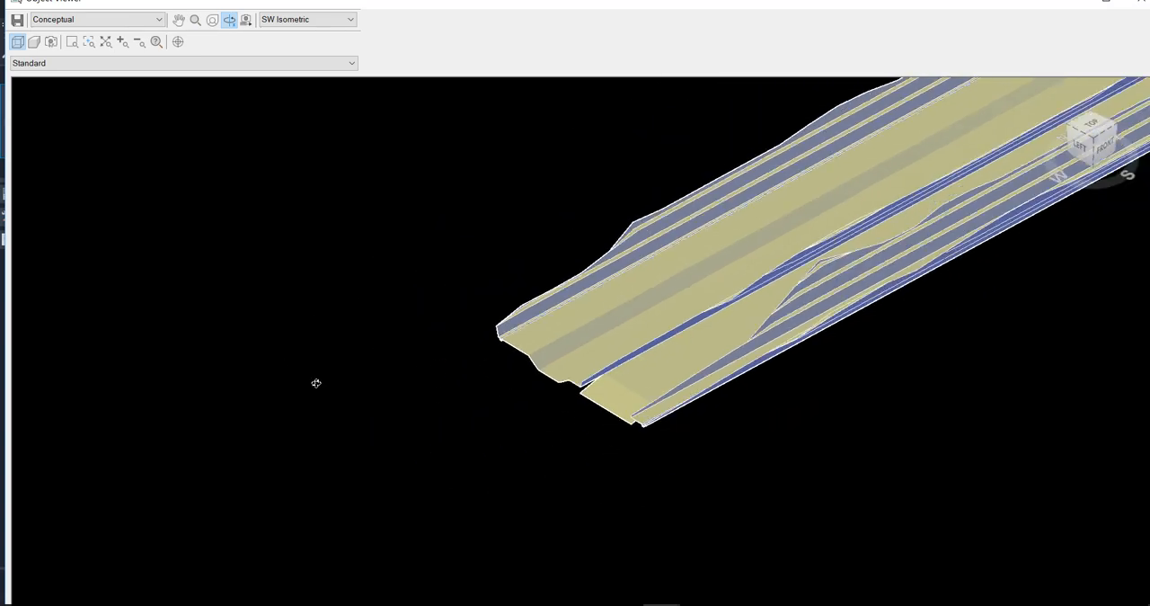
{"action": "scroll", "coordinate": [264, 423], "scroll_direction": "down", "scroll_amount": 1}
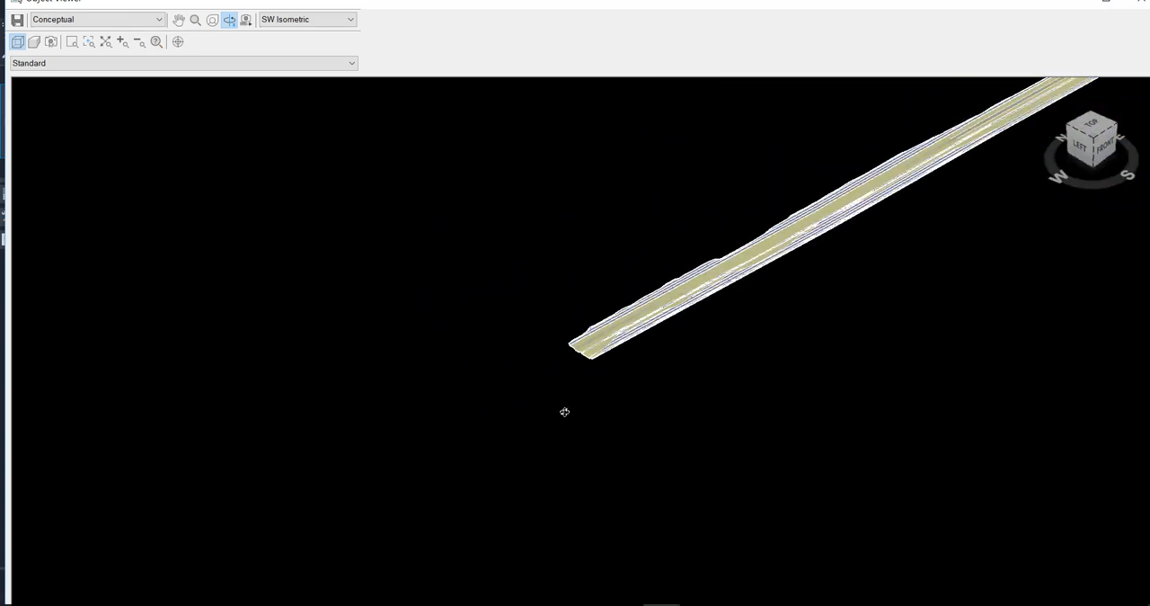
Inspect the combined trench surfaces from the west end, checking how the hold area meets the adjacent corridors, and close the viewer.
{"action": "left_click_drag", "start_coordinate": [565, 412], "coordinate": [762, 294]}
{"action": "scroll", "coordinate": [797, 244], "scroll_direction": "up", "scroll_amount": 3}
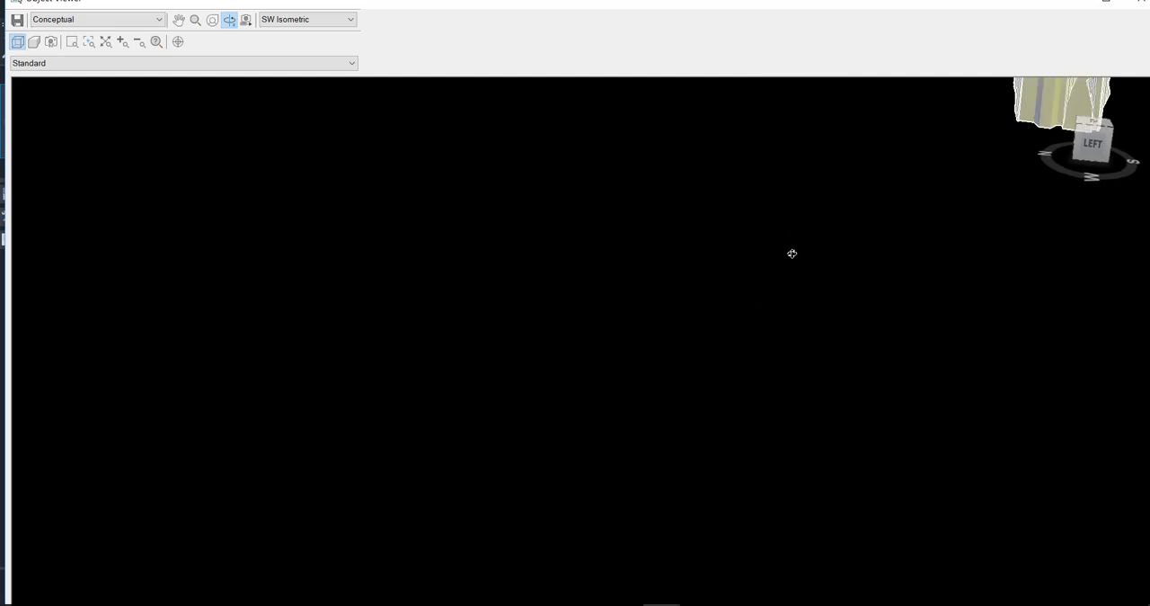
{"action": "middle_click_drag", "start_coordinate": [792, 254], "coordinate": [377, 485]}
{"action": "left_click_drag", "start_coordinate": [723, 296], "coordinate": [670, 385]}
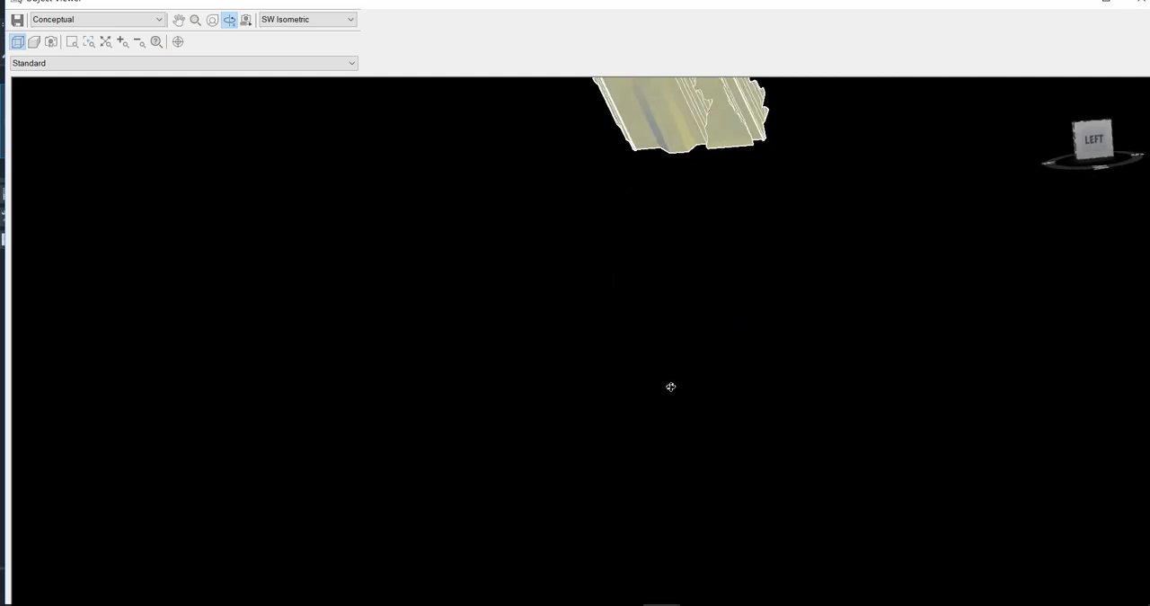
{"action": "left_click_drag", "start_coordinate": [632, 434], "coordinate": [653, 452]}
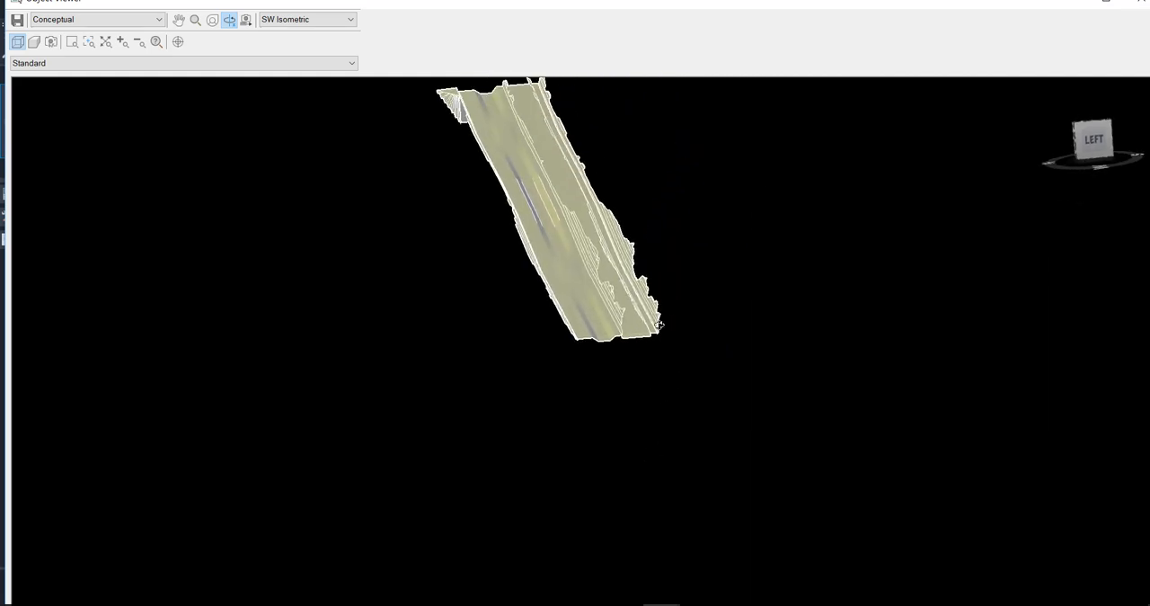
{"action": "scroll", "coordinate": [660, 326], "scroll_direction": "up", "scroll_amount": 2}
{"action": "middle_click_drag", "start_coordinate": [701, 400], "coordinate": [679, 487]}
{"action": "scroll", "coordinate": [654, 461], "scroll_direction": "up", "scroll_amount": 2}
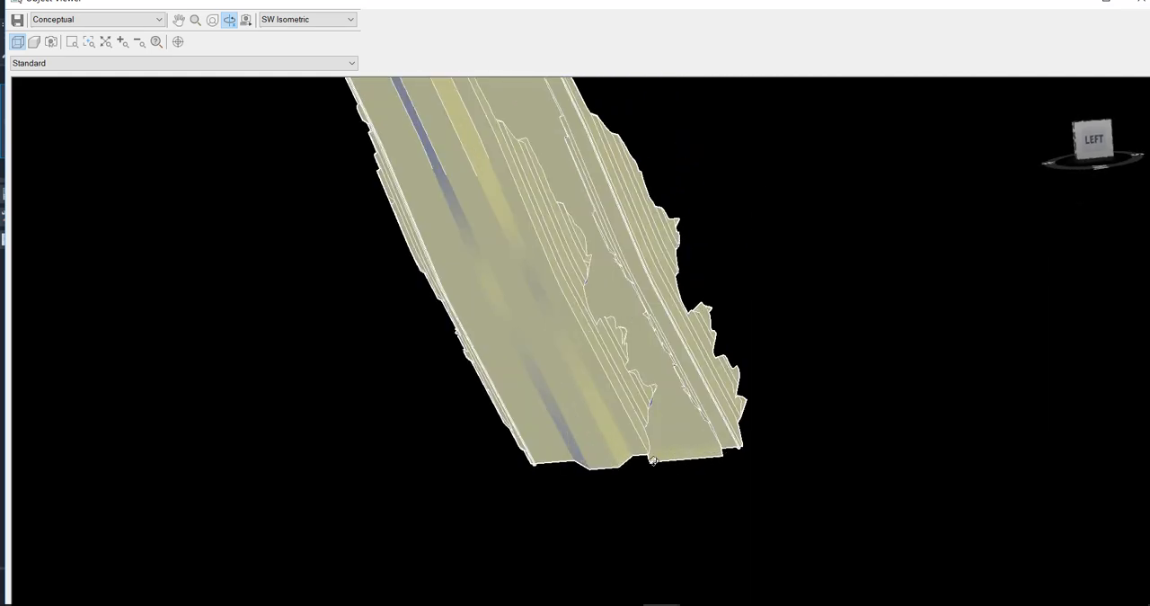
{"action": "left_click_drag", "start_coordinate": [817, 438], "coordinate": [705, 443]}
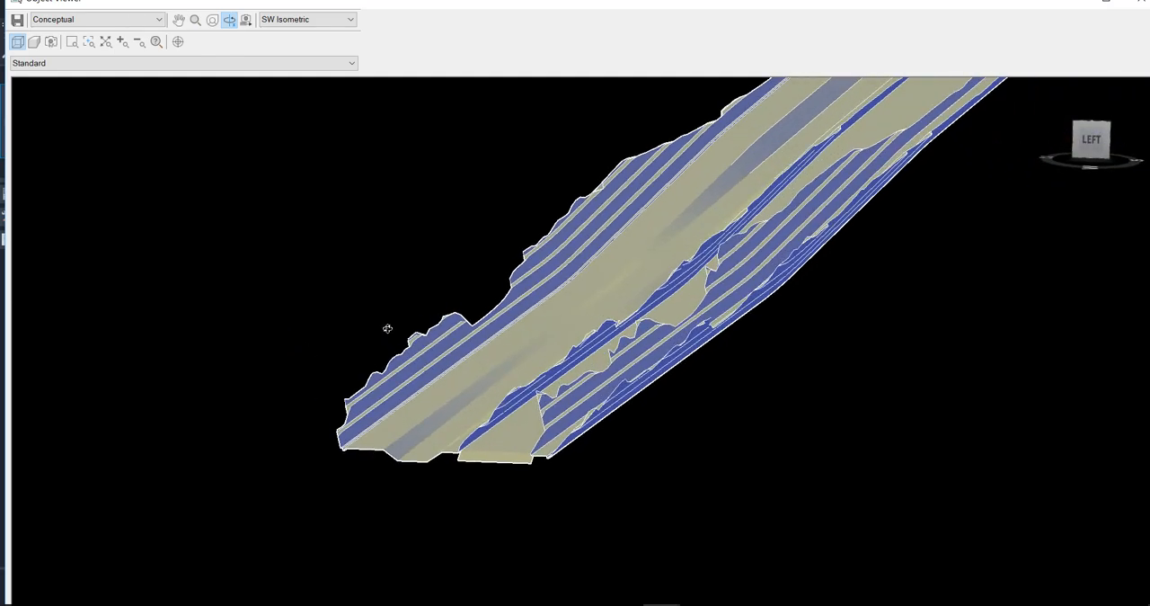
{"action": "left_click", "coordinate": [74, 41]}
{"action": "left_click_drag", "start_coordinate": [400, 200], "coordinate": [795, 482]}
{"action": "scroll", "coordinate": [884, 345], "scroll_direction": "down", "scroll_amount": 3}
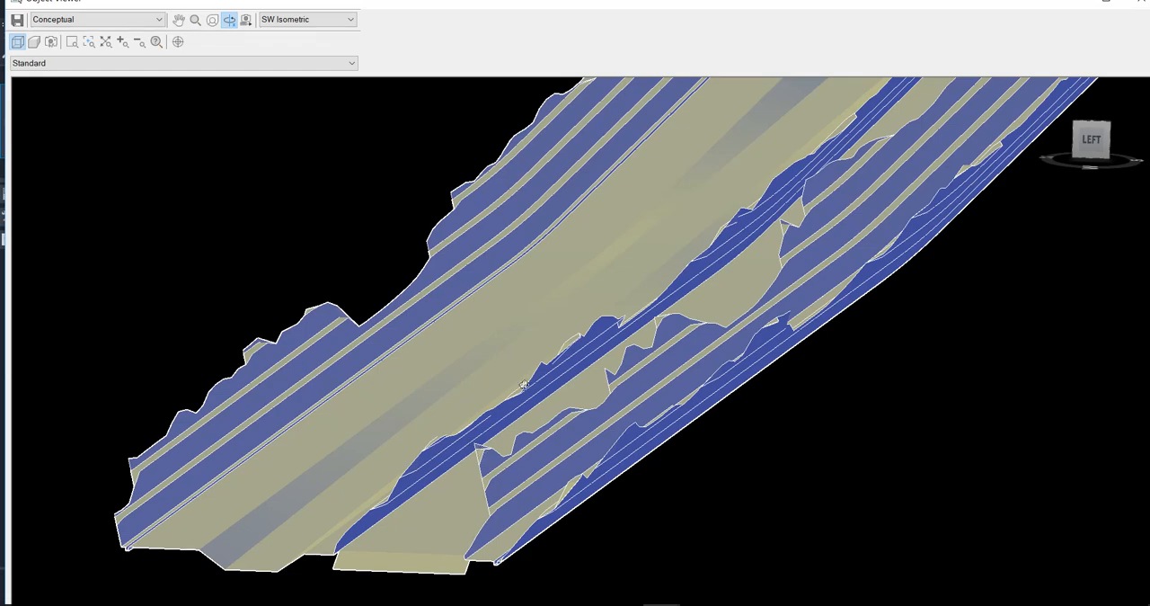
{"action": "key", "text": "Escape"}
{"action": "key", "text": "Escape"}
{"action": "key", "text": "Escape"}
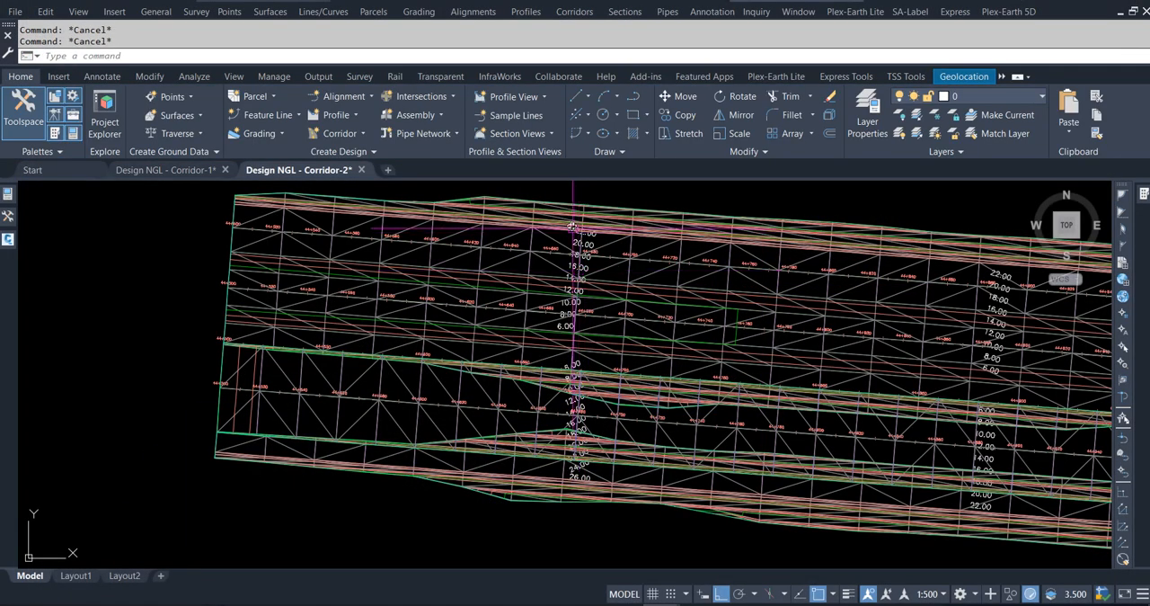
Change the code set style of Corridor - 1 (HSR-GMT) in its properties.
{"action": "left_click", "coordinate": [598, 224]}
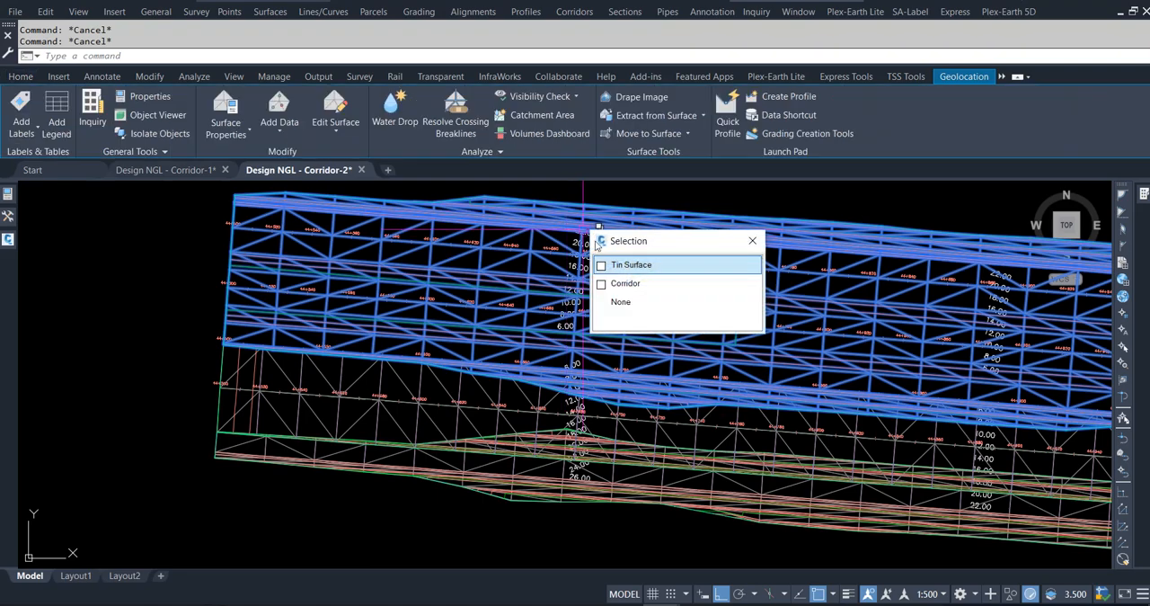
{"action": "left_click", "coordinate": [626, 283]}
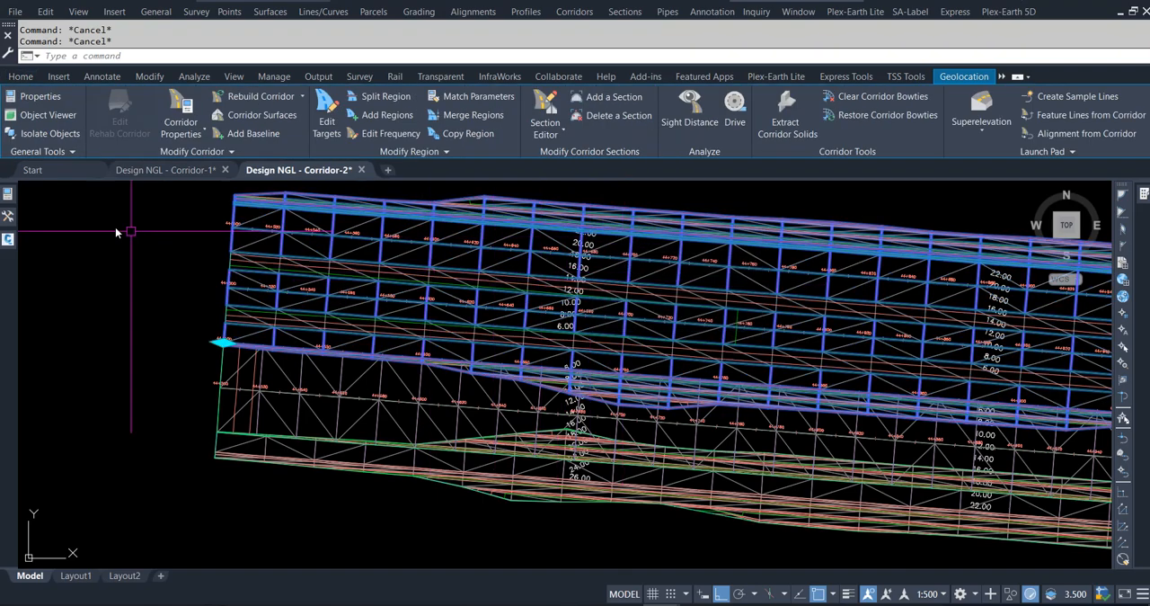
{"action": "mouse_move", "coordinate": [24, 206]}
{"action": "left_click", "coordinate": [224, 450]}
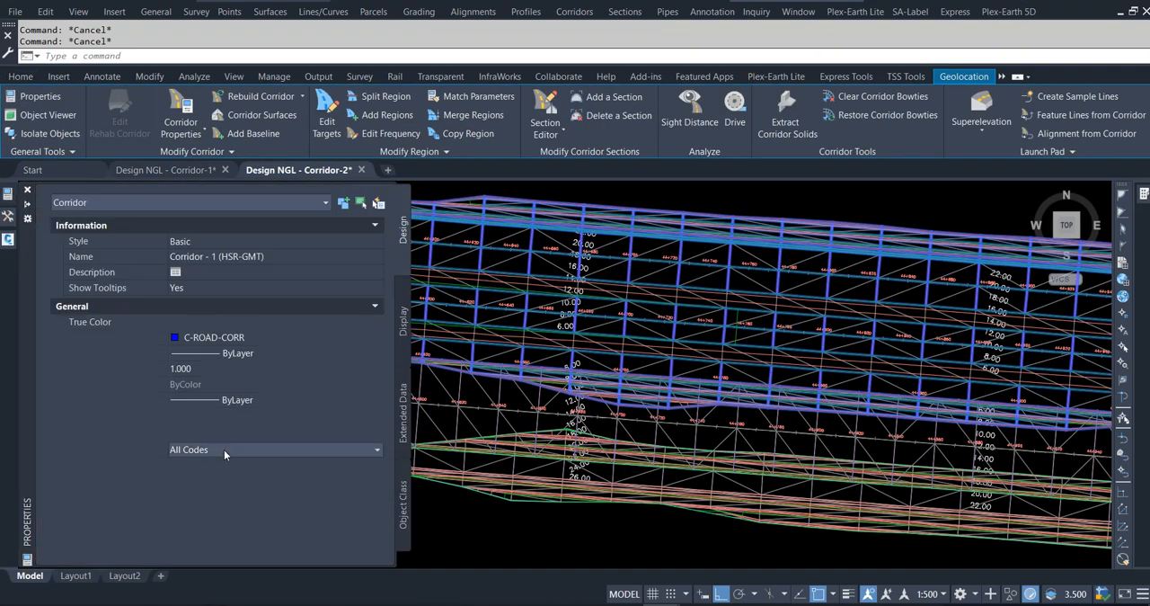
{"action": "left_click", "coordinate": [272, 449]}
{"action": "left_click", "coordinate": [274, 514]}
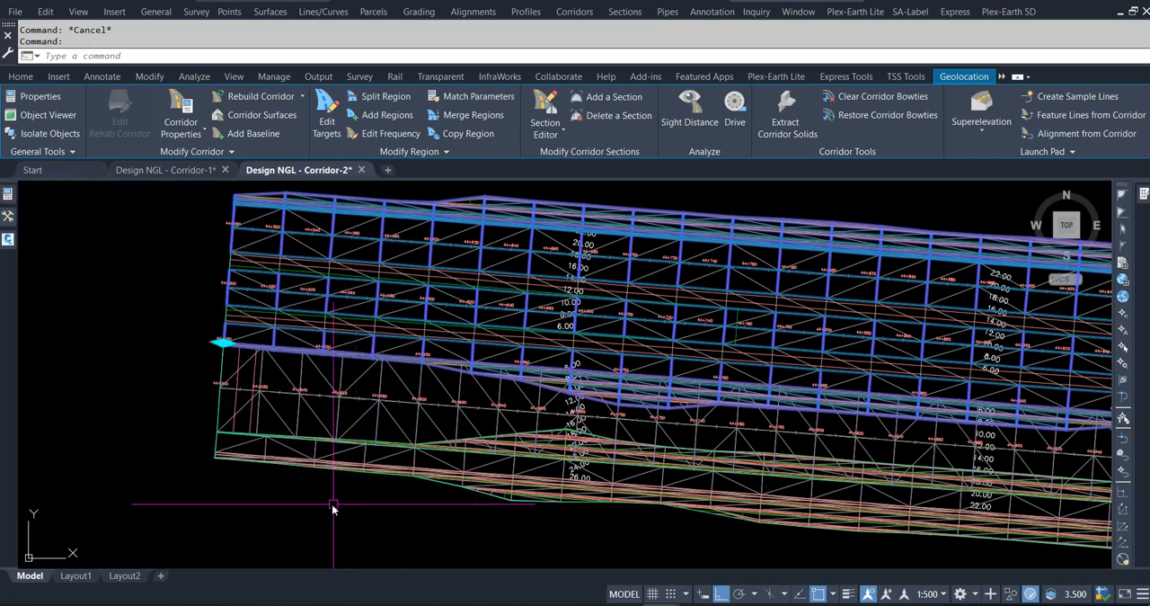
{"action": "key", "text": "Escape"}
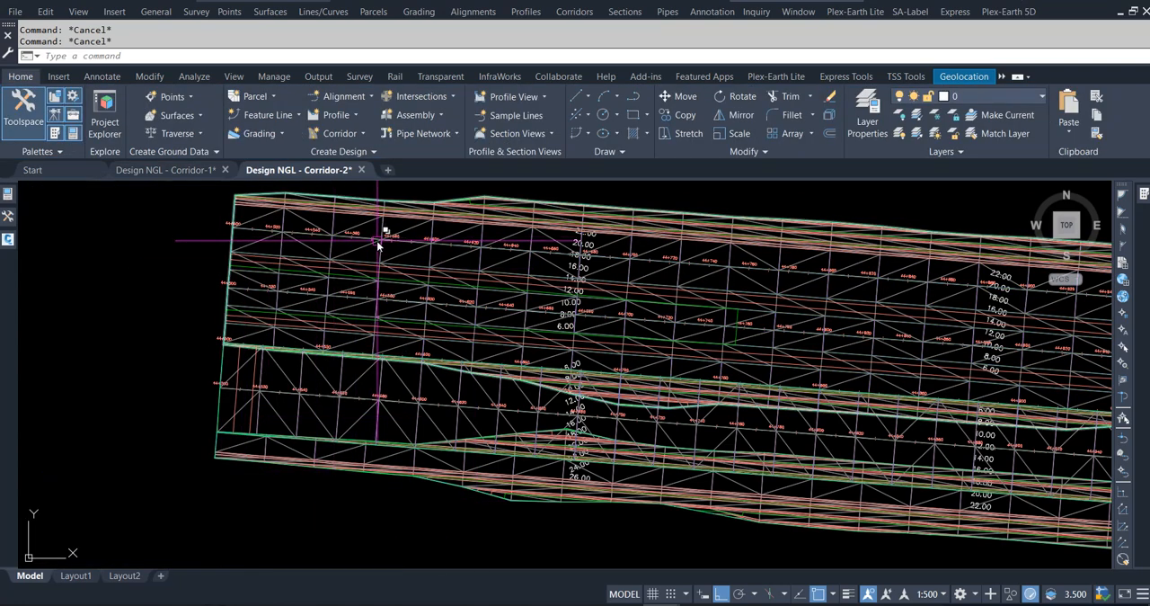
Open Corridor - 1 (HSR-GMT) in the Section Editor and inspect its cross-section at station 44+500.00m.
{"action": "left_click", "coordinate": [380, 237]}
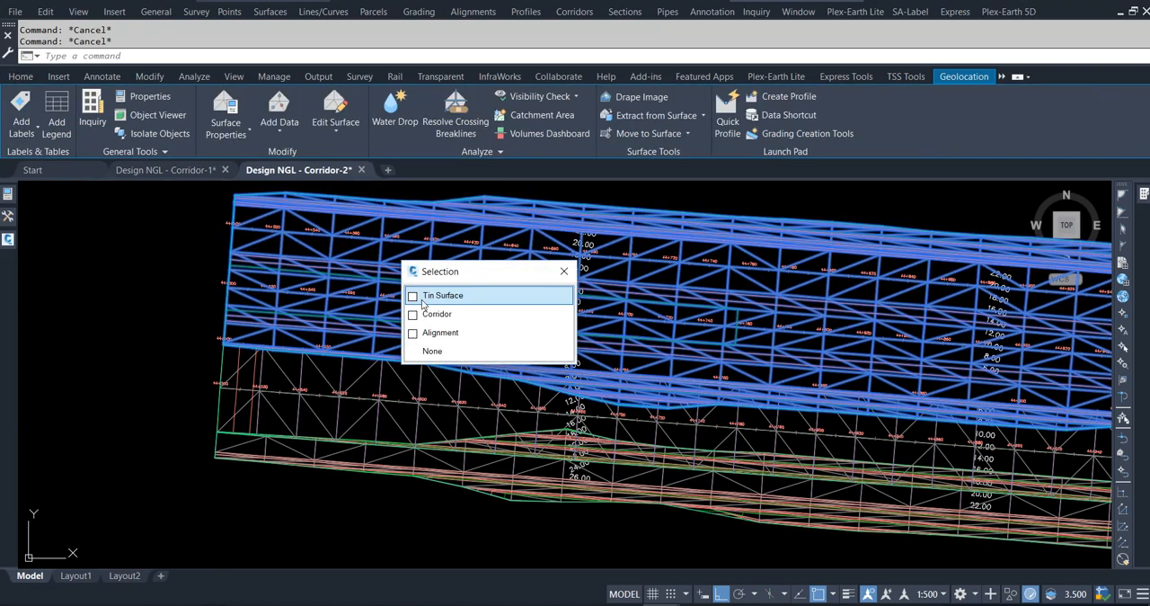
{"action": "left_click", "coordinate": [426, 315]}
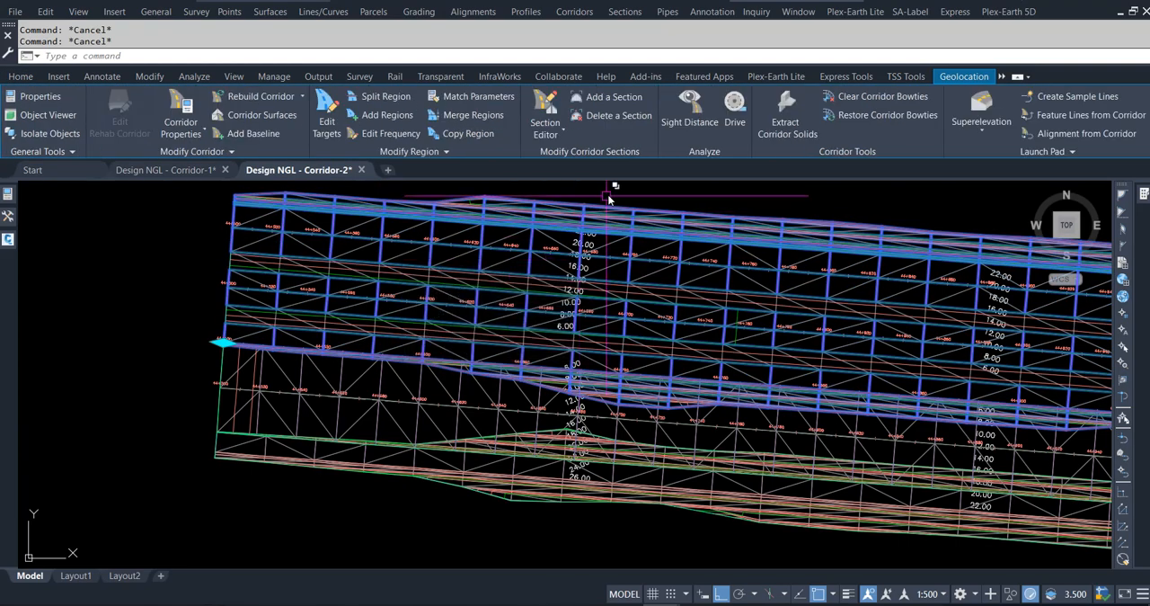
{"action": "left_click", "coordinate": [546, 106]}
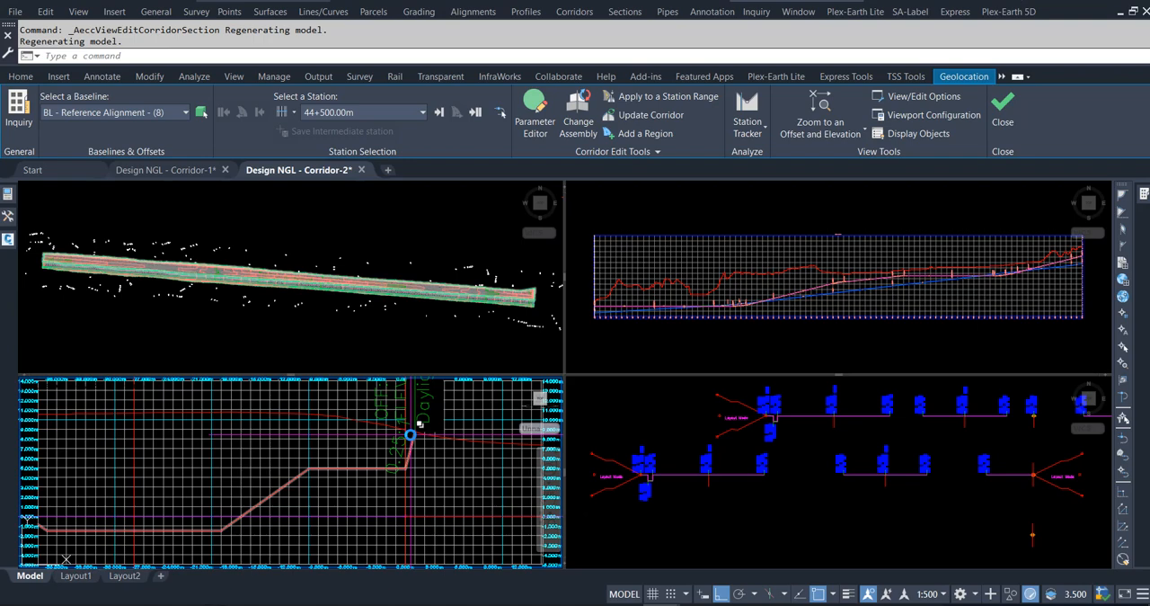
{"action": "scroll", "coordinate": [410, 435], "scroll_direction": "down", "scroll_amount": 3}
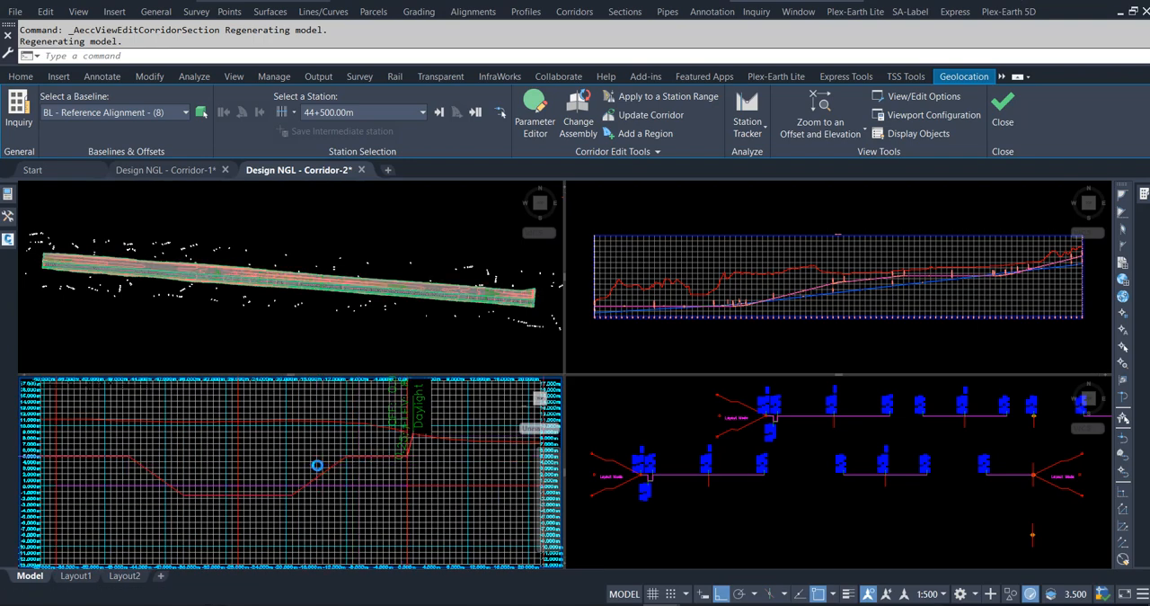
{"action": "scroll", "coordinate": [303, 460], "scroll_direction": "up", "scroll_amount": 3}
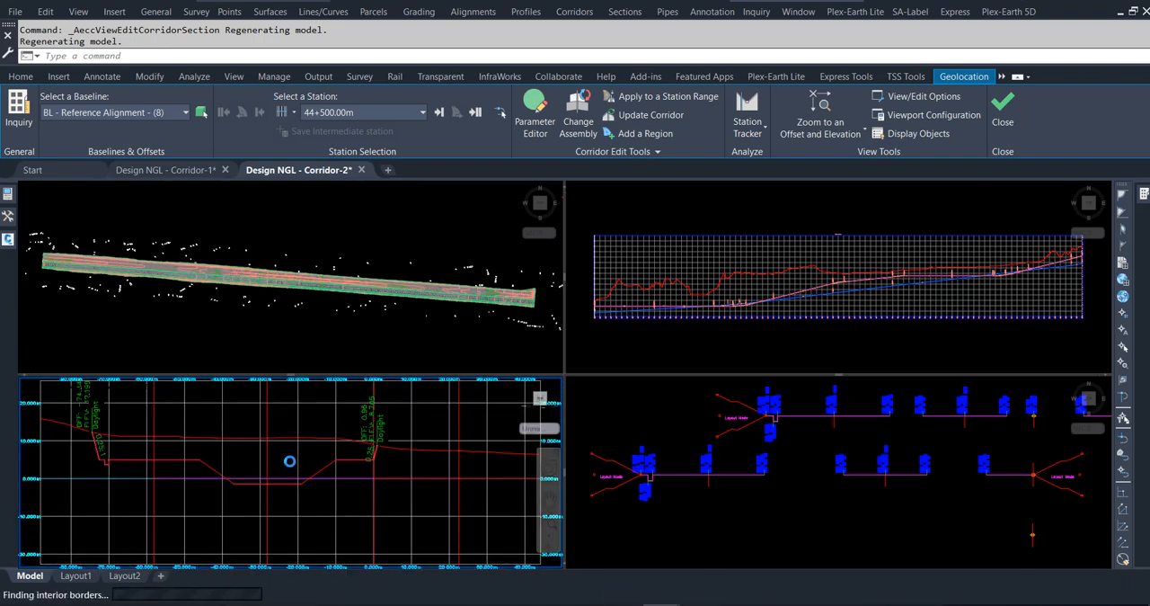
{"action": "scroll", "coordinate": [213, 482], "scroll_direction": "down", "scroll_amount": 3}
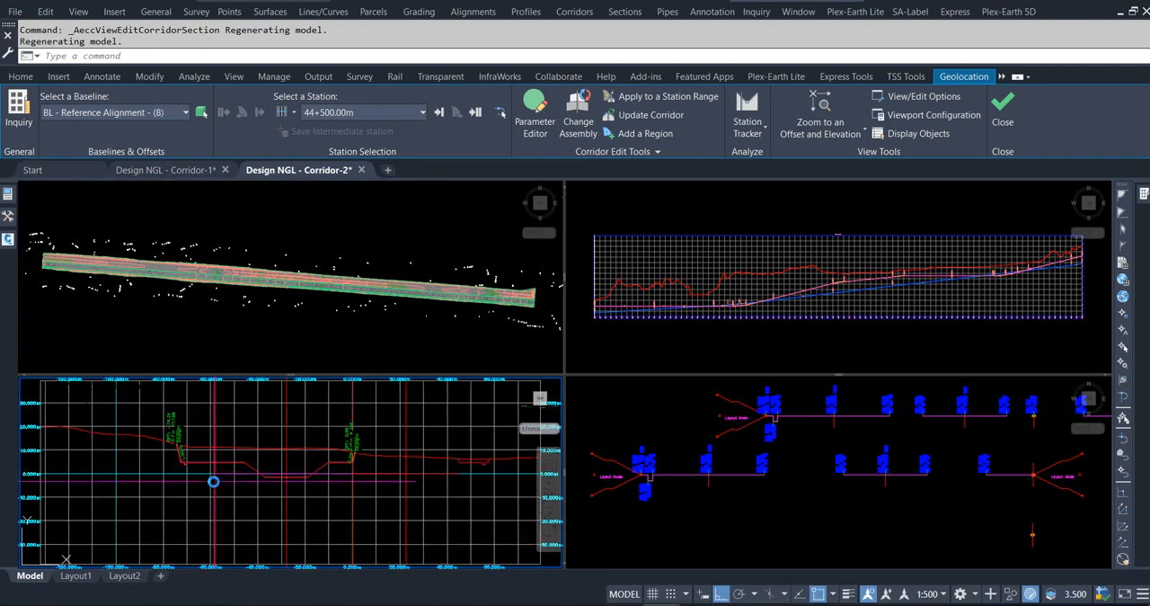
{"action": "middle_click_drag", "start_coordinate": [315, 480], "coordinate": [238, 516]}
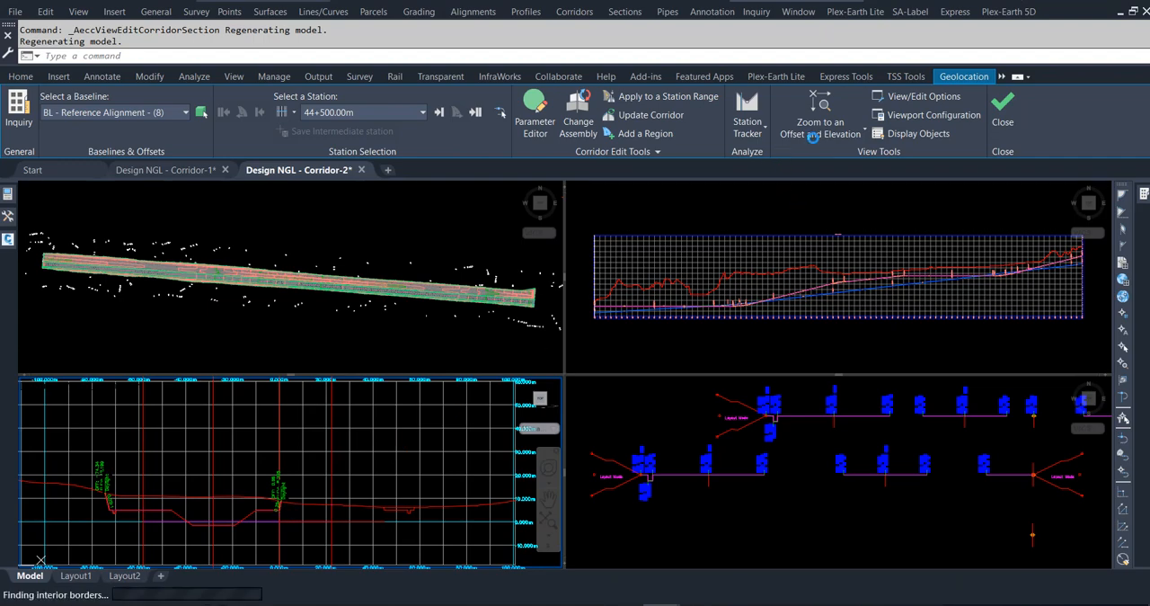
{"action": "left_click", "coordinate": [861, 133]}
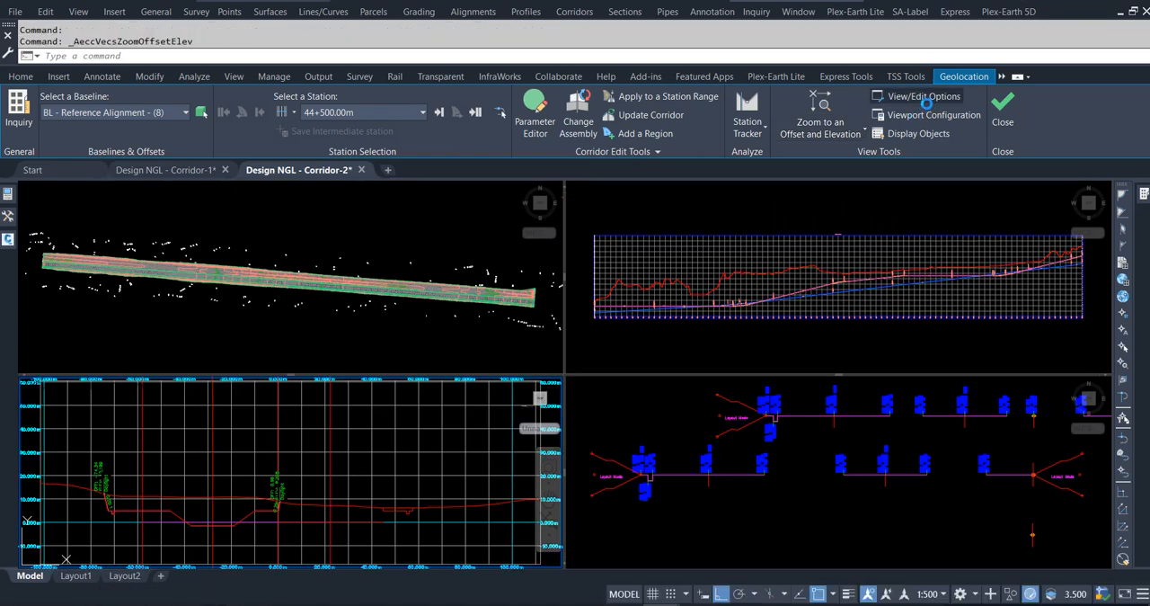
Set the default code set style of the corridor section view options to the custom Net Code Set.
{"action": "left_click", "coordinate": [914, 100]}
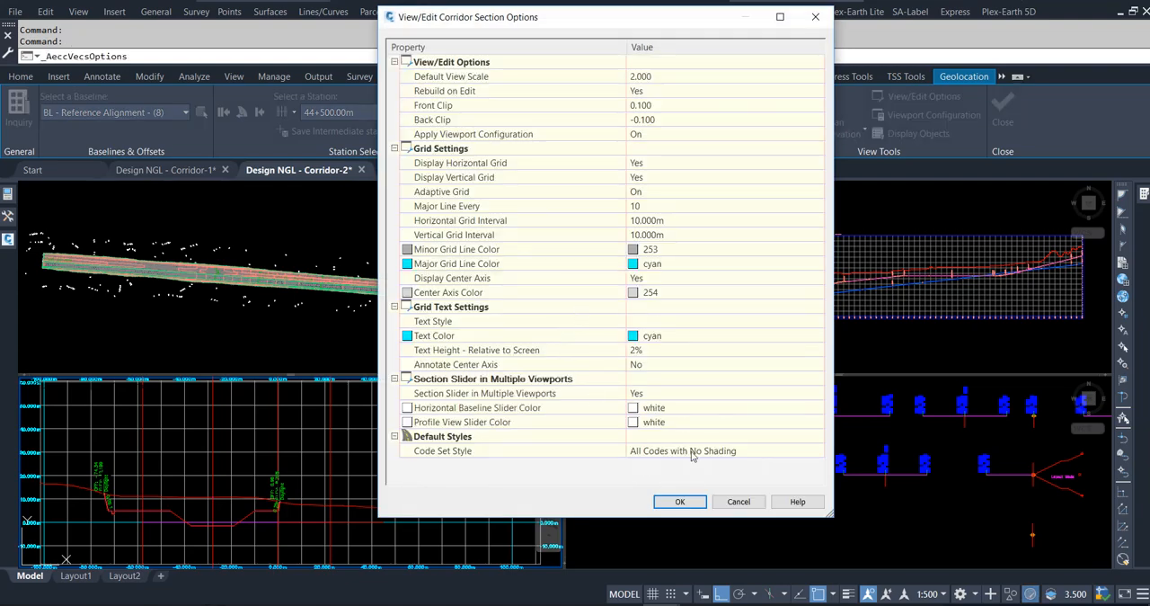
{"action": "left_click", "coordinate": [692, 456]}
{"action": "left_click", "coordinate": [815, 450]}
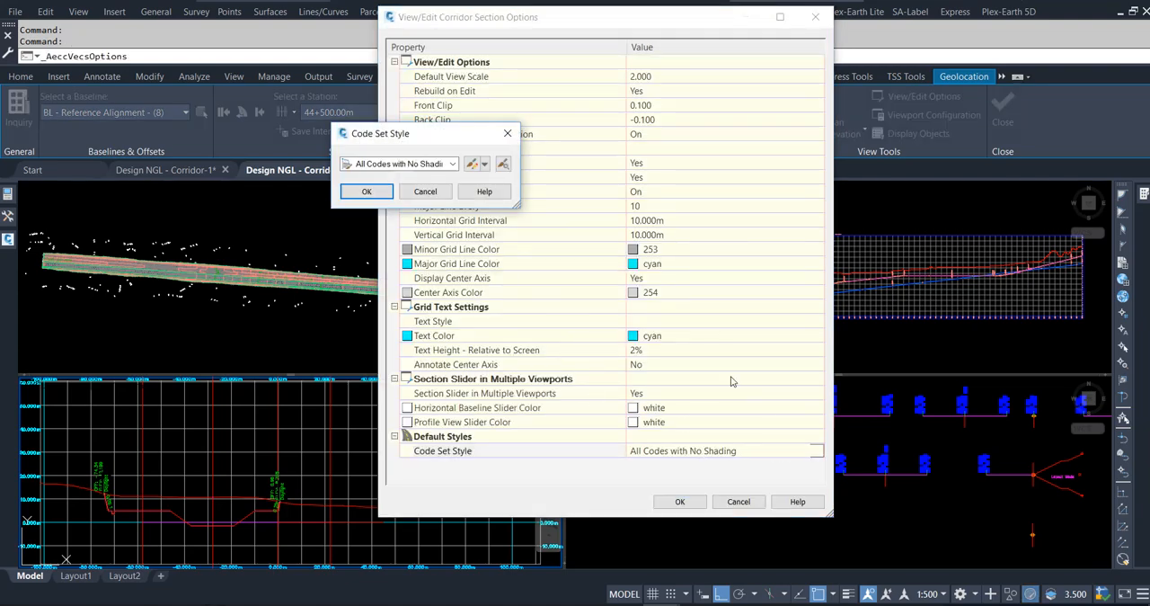
{"action": "left_click", "coordinate": [452, 164]}
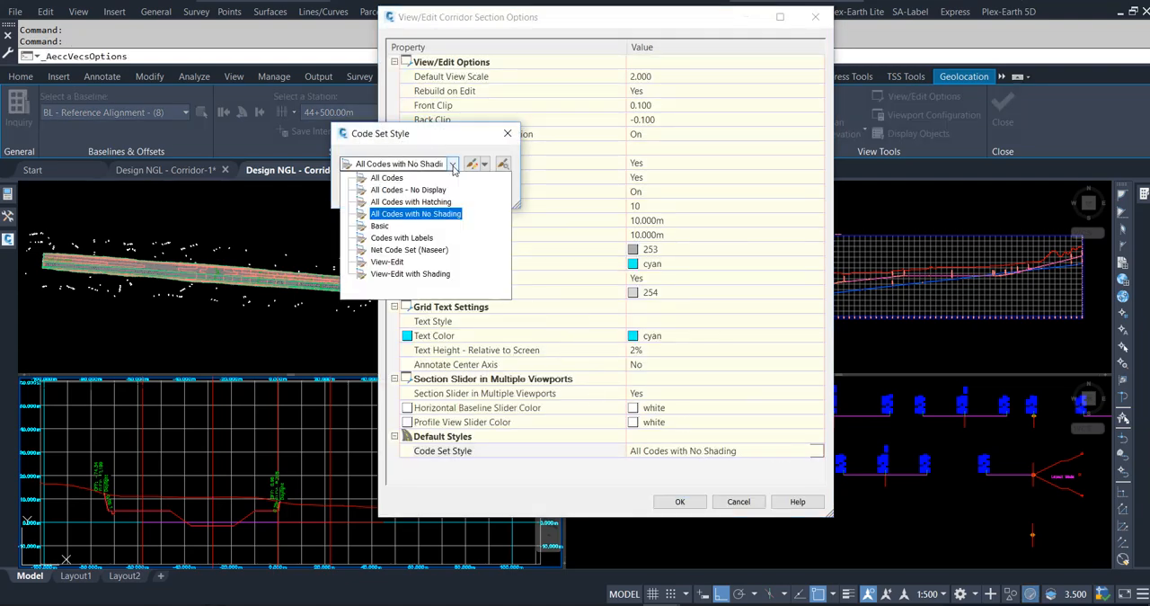
{"action": "left_click", "coordinate": [439, 255]}
{"action": "left_click", "coordinate": [367, 191]}
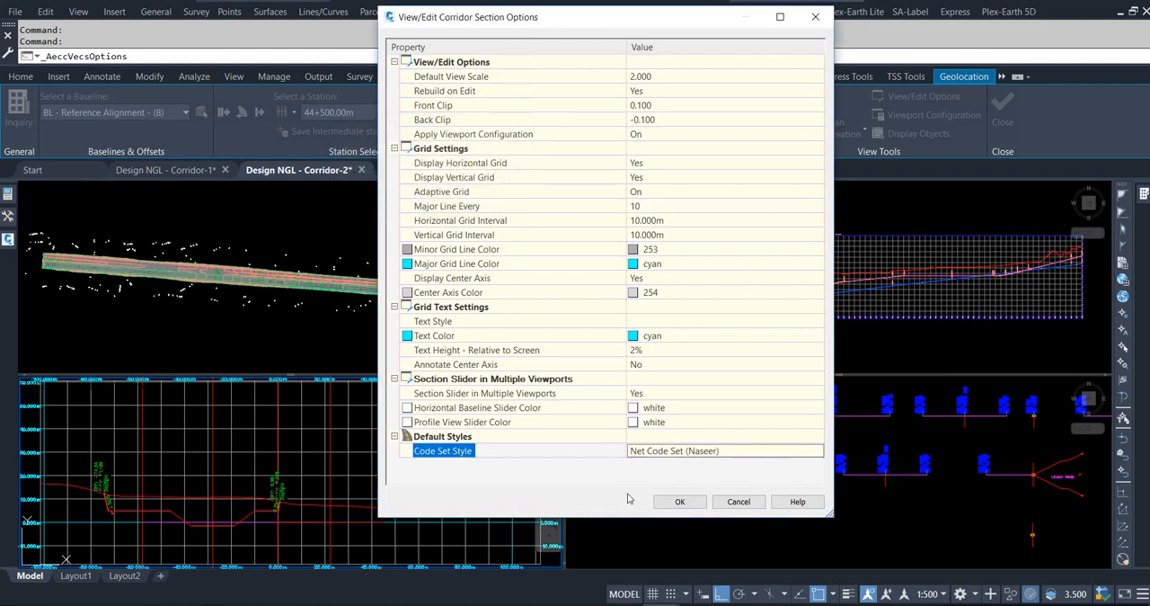
{"action": "left_click", "coordinate": [681, 502]}
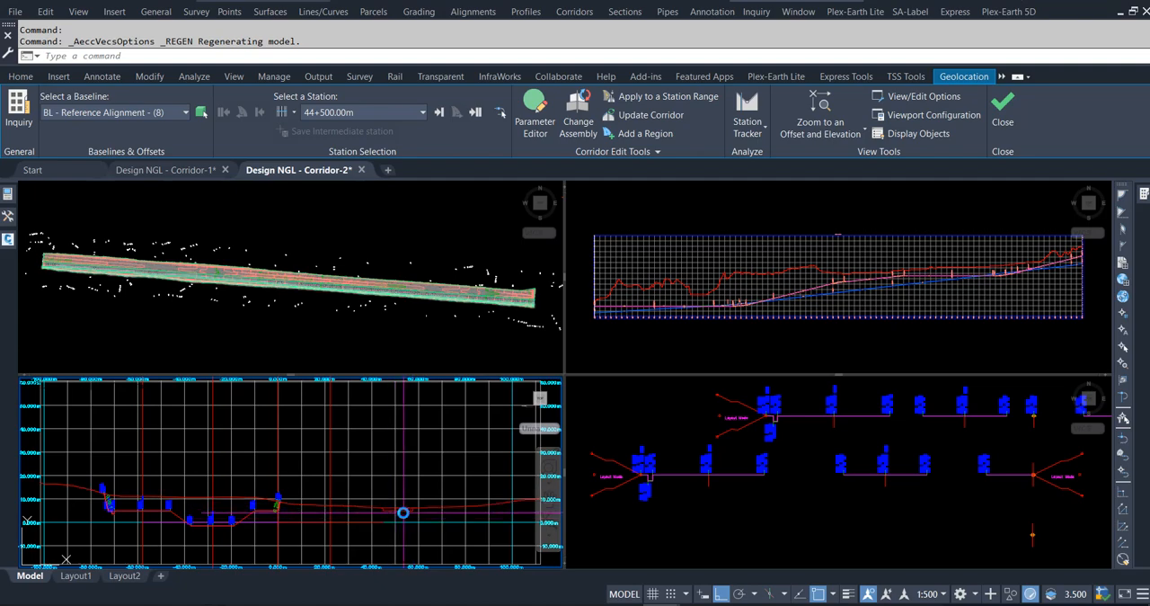
Advance the section view station by station to 44+875.00m, examining how the trench cross-section meets the existing ground and adjacent corridor surfaces.
{"action": "left_click", "coordinate": [439, 112]}
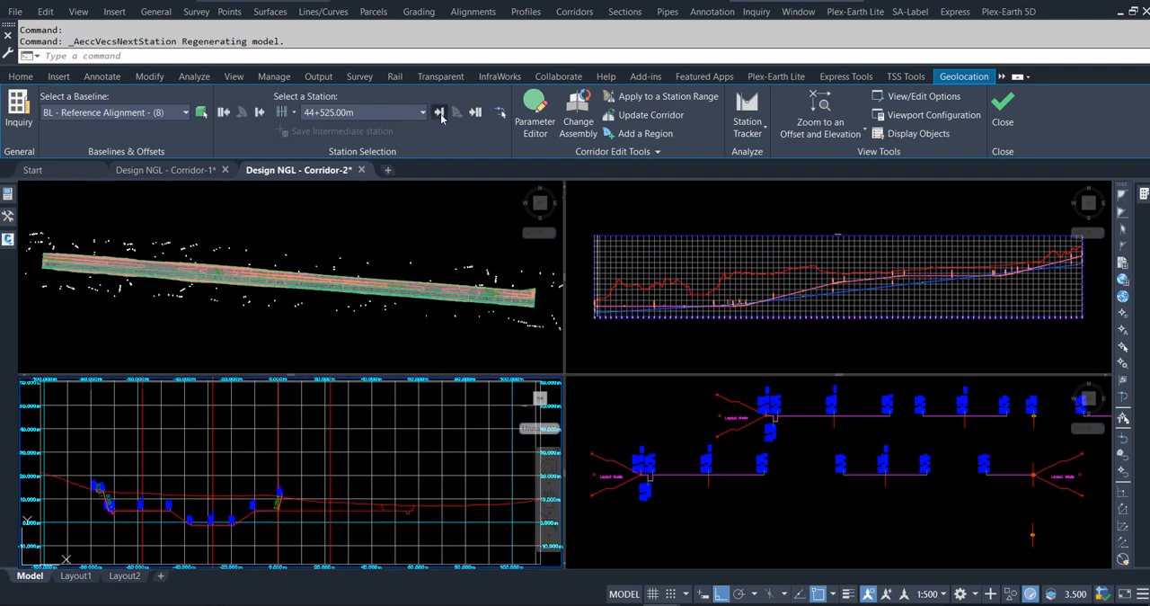
{"action": "left_click", "coordinate": [440, 112]}
{"action": "left_click", "coordinate": [440, 112]}
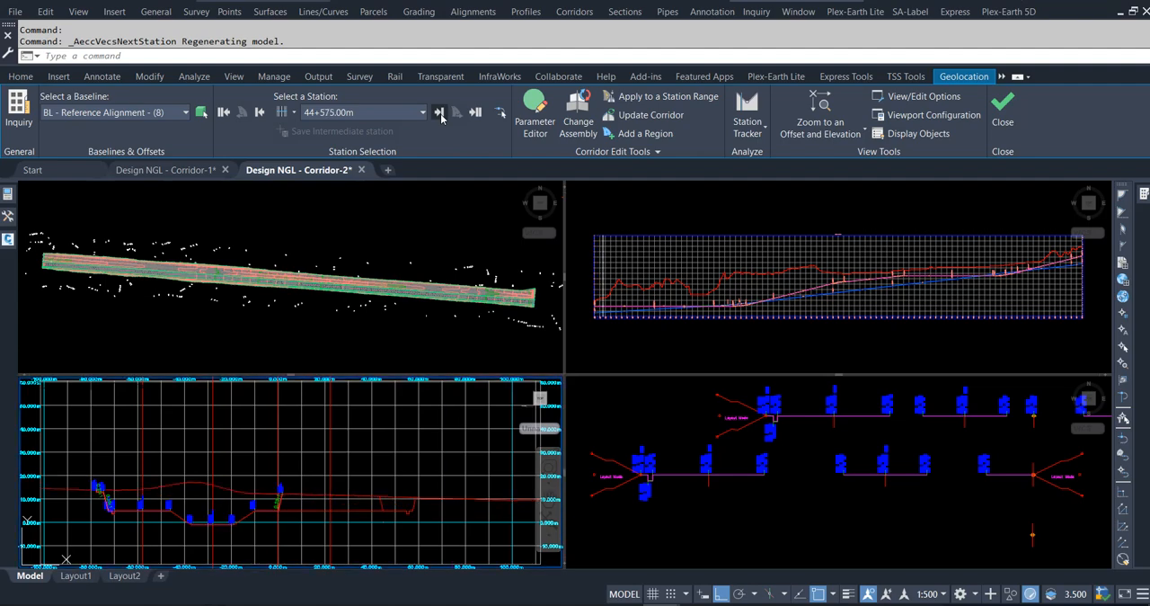
{"action": "left_click", "coordinate": [439, 112]}
{"action": "left_click", "coordinate": [440, 112]}
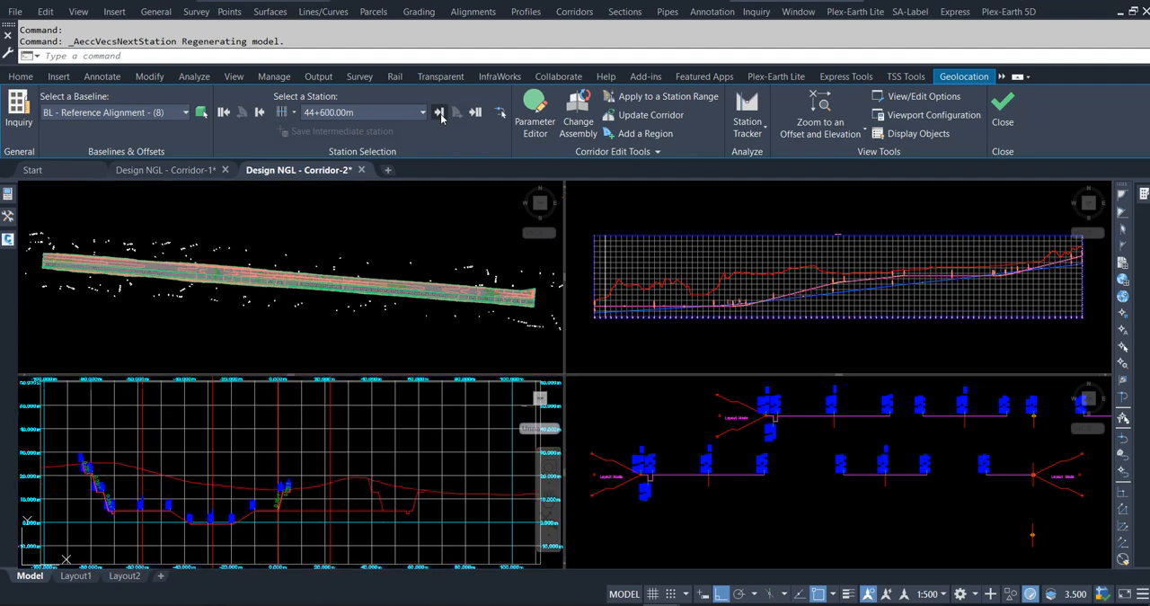
{"action": "left_click", "coordinate": [440, 114]}
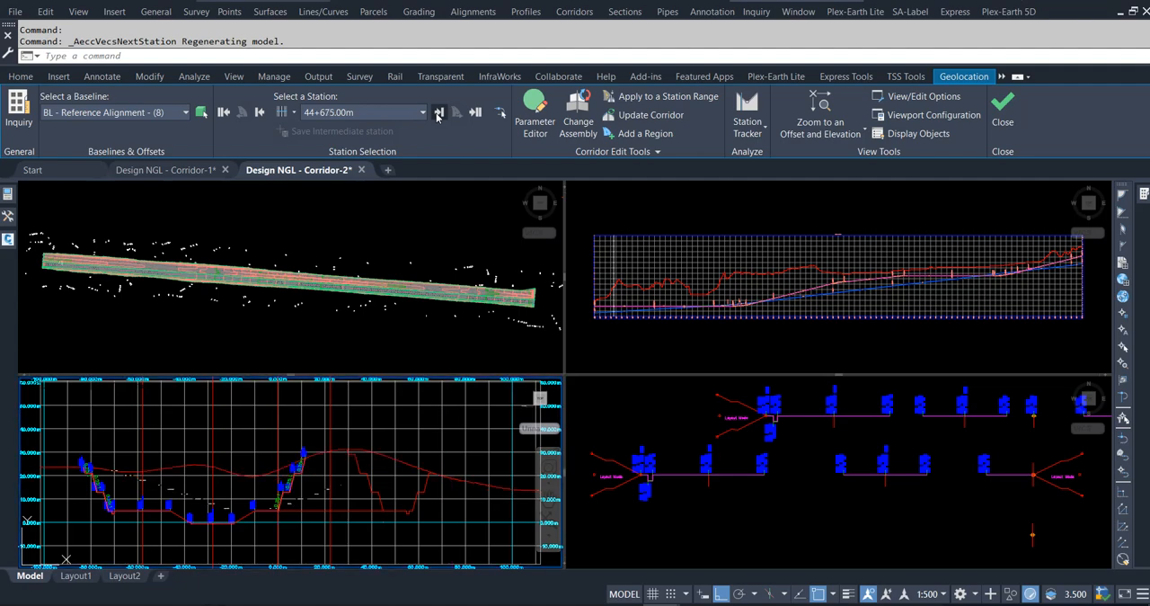
{"action": "left_click", "coordinate": [439, 113]}
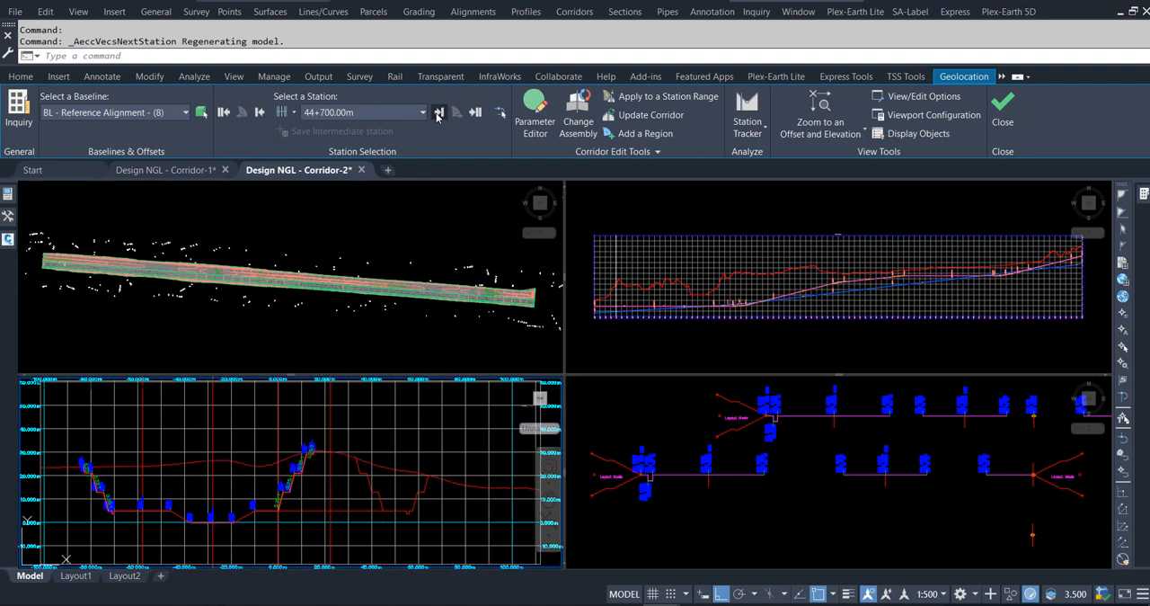
{"action": "left_click", "coordinate": [439, 113]}
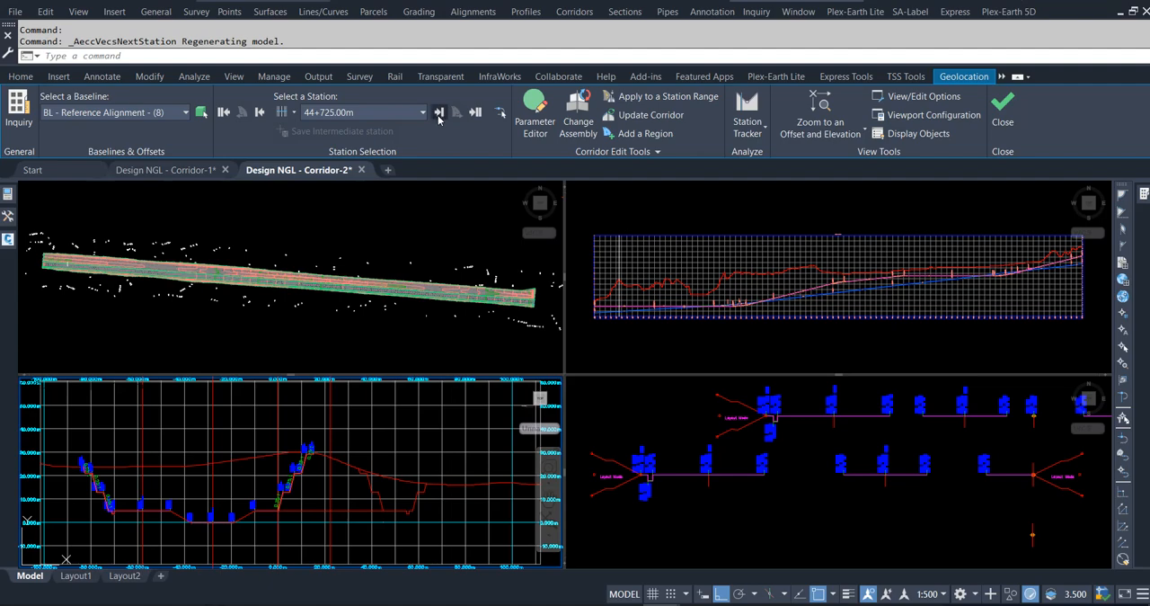
{"action": "left_click", "coordinate": [439, 113]}
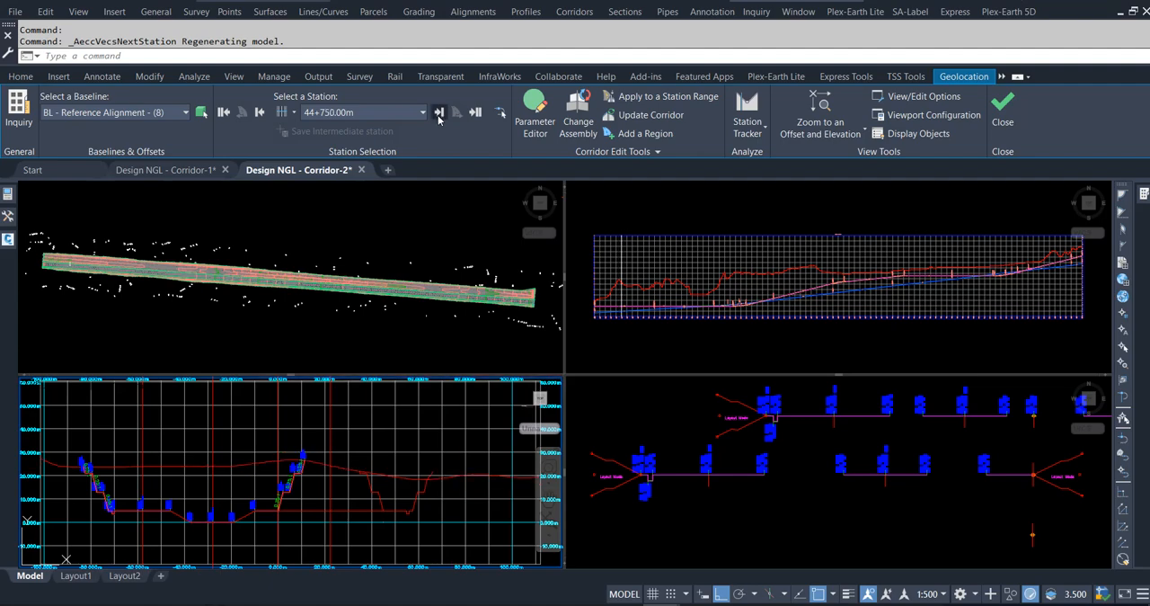
{"action": "left_click", "coordinate": [438, 113]}
{"action": "left_click", "coordinate": [438, 113]}
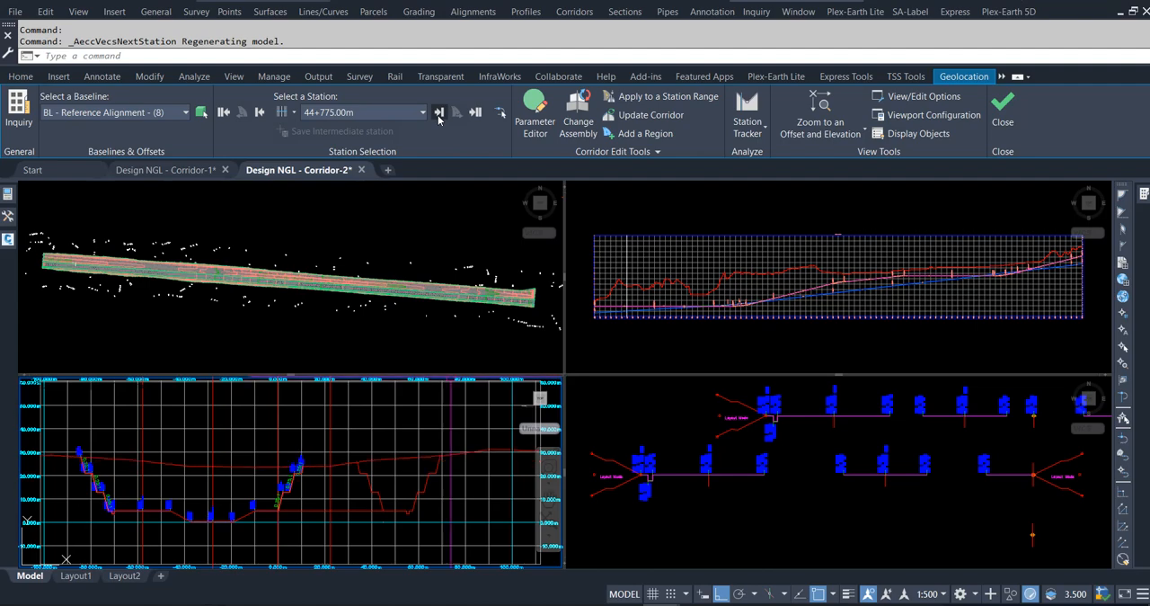
{"action": "left_click", "coordinate": [439, 113]}
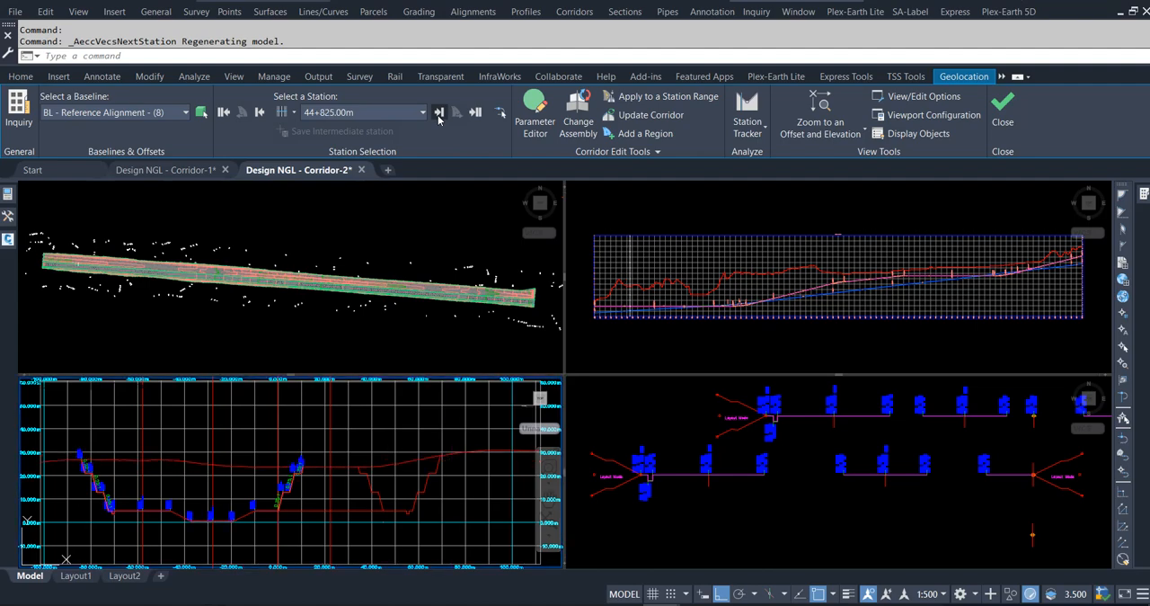
{"action": "left_click", "coordinate": [439, 114]}
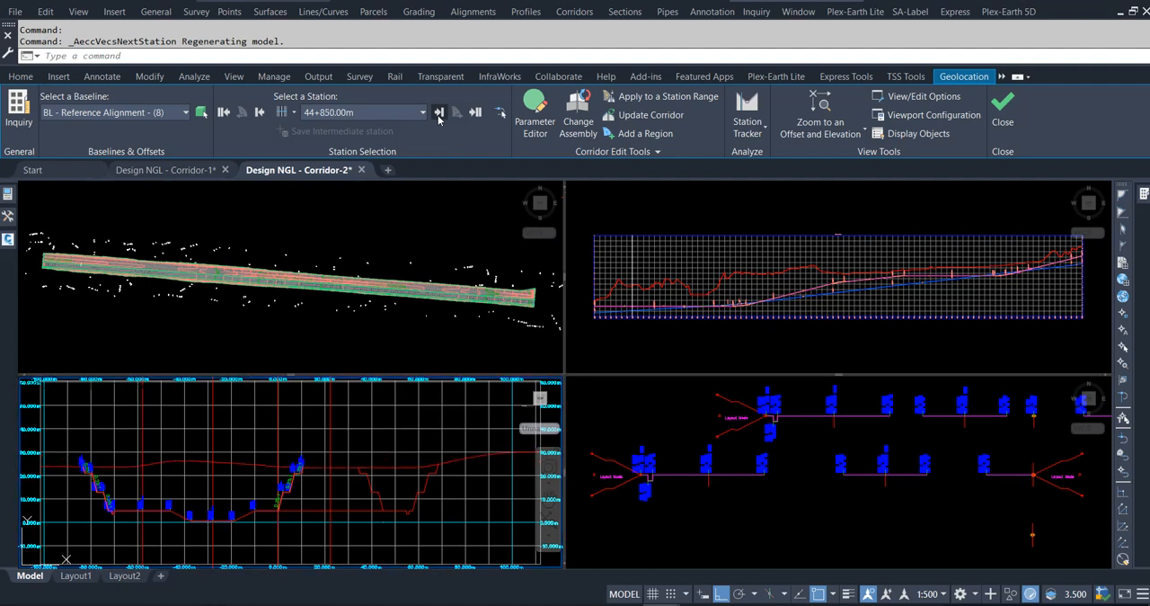
{"action": "left_click", "coordinate": [438, 113]}
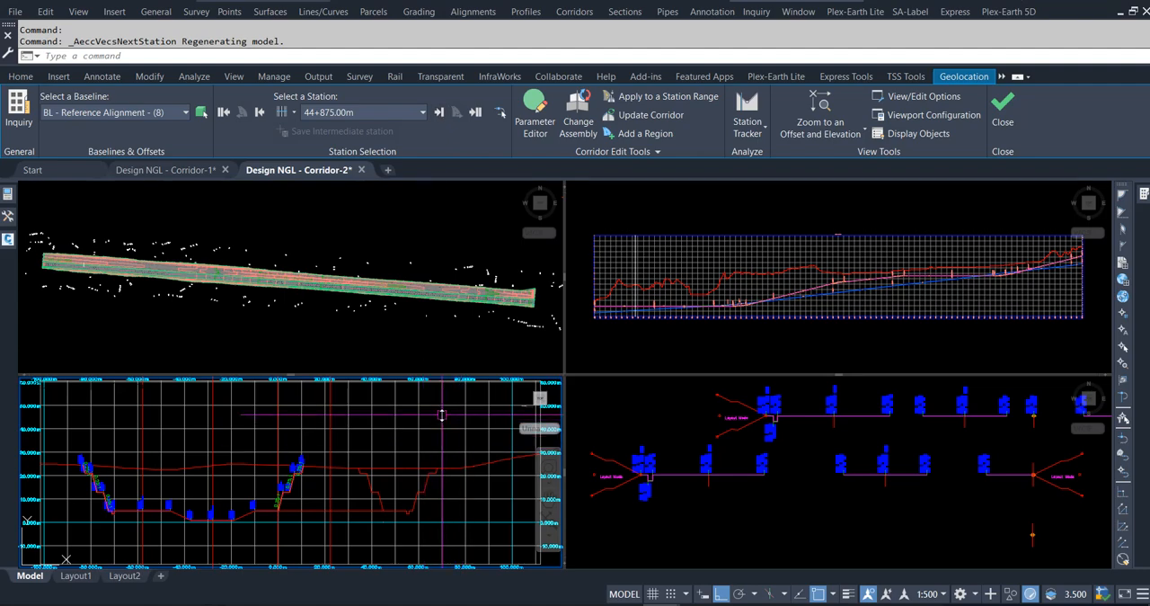
{"action": "mouse_move", "coordinate": [442, 414]}
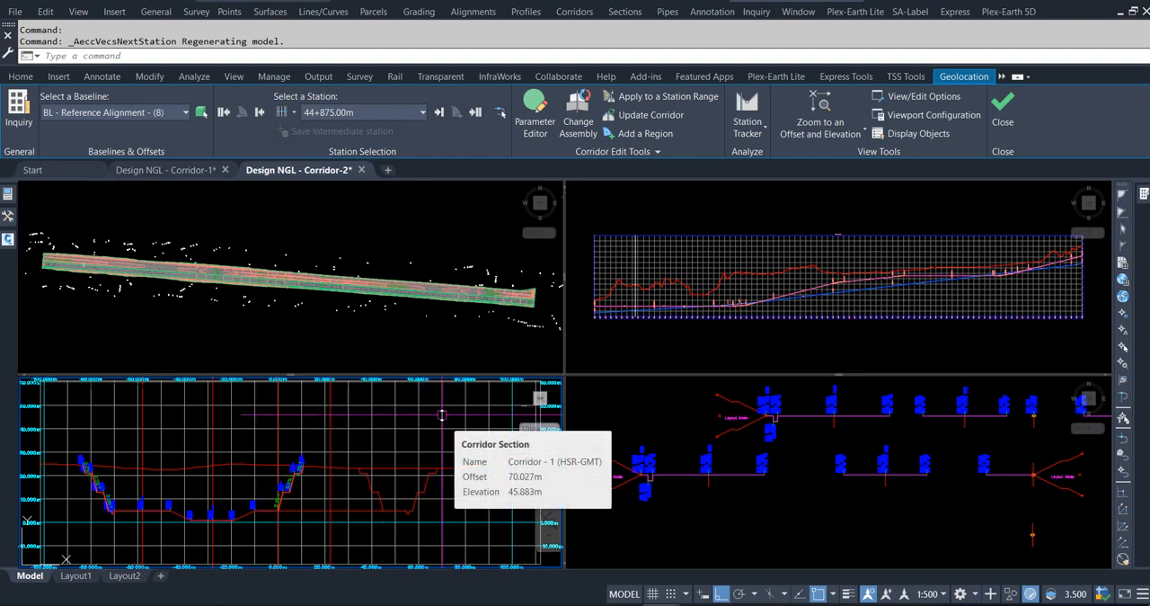